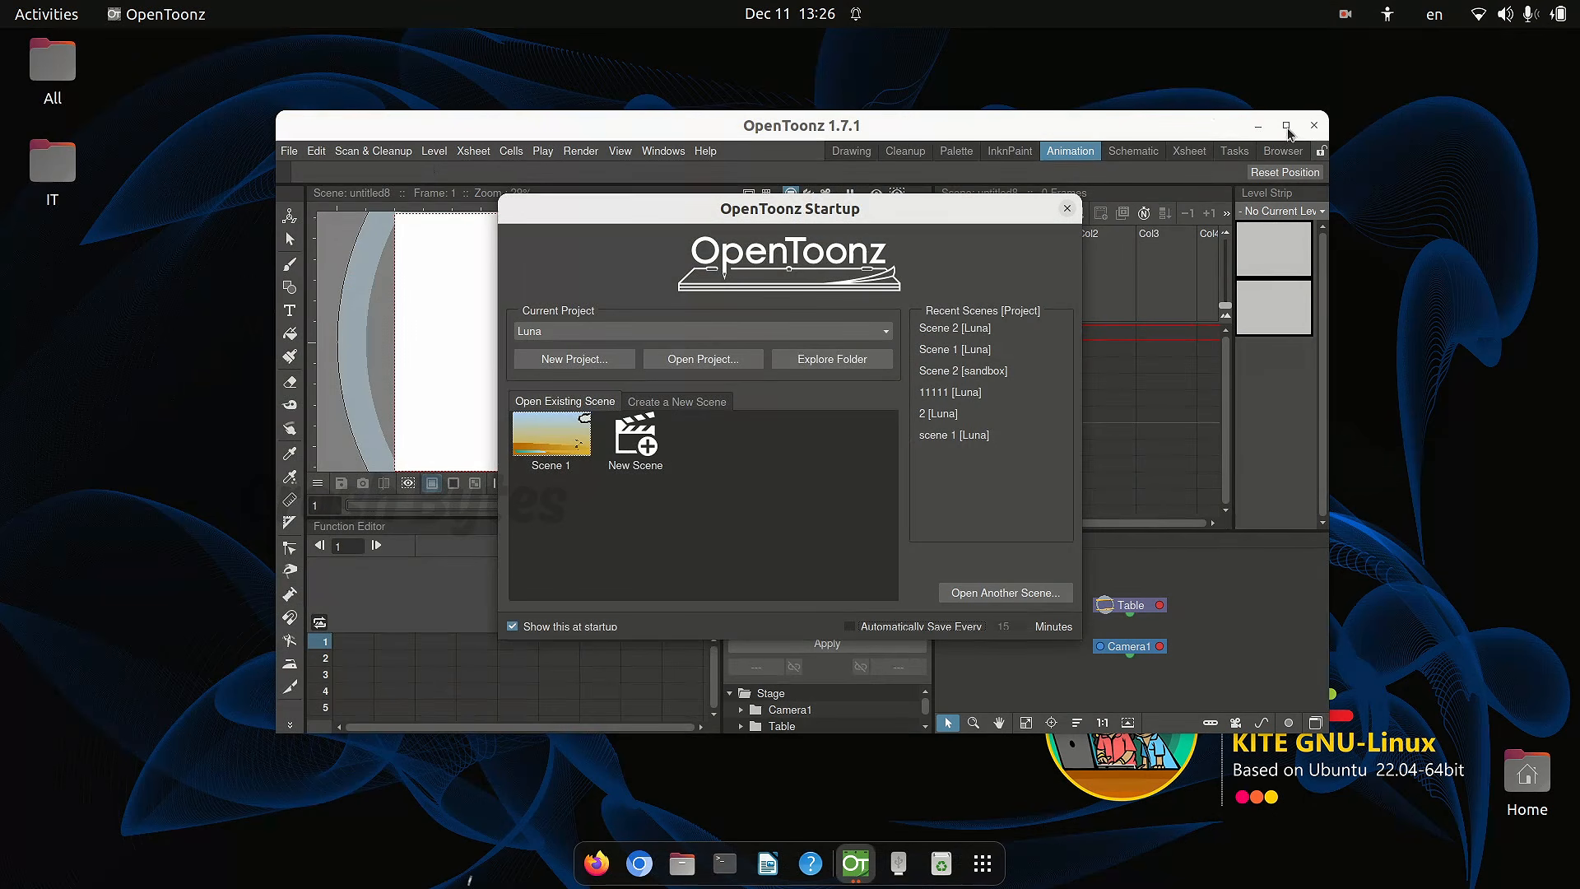
Maximize the main window and choose Luna as the current project.
click(1286, 127)
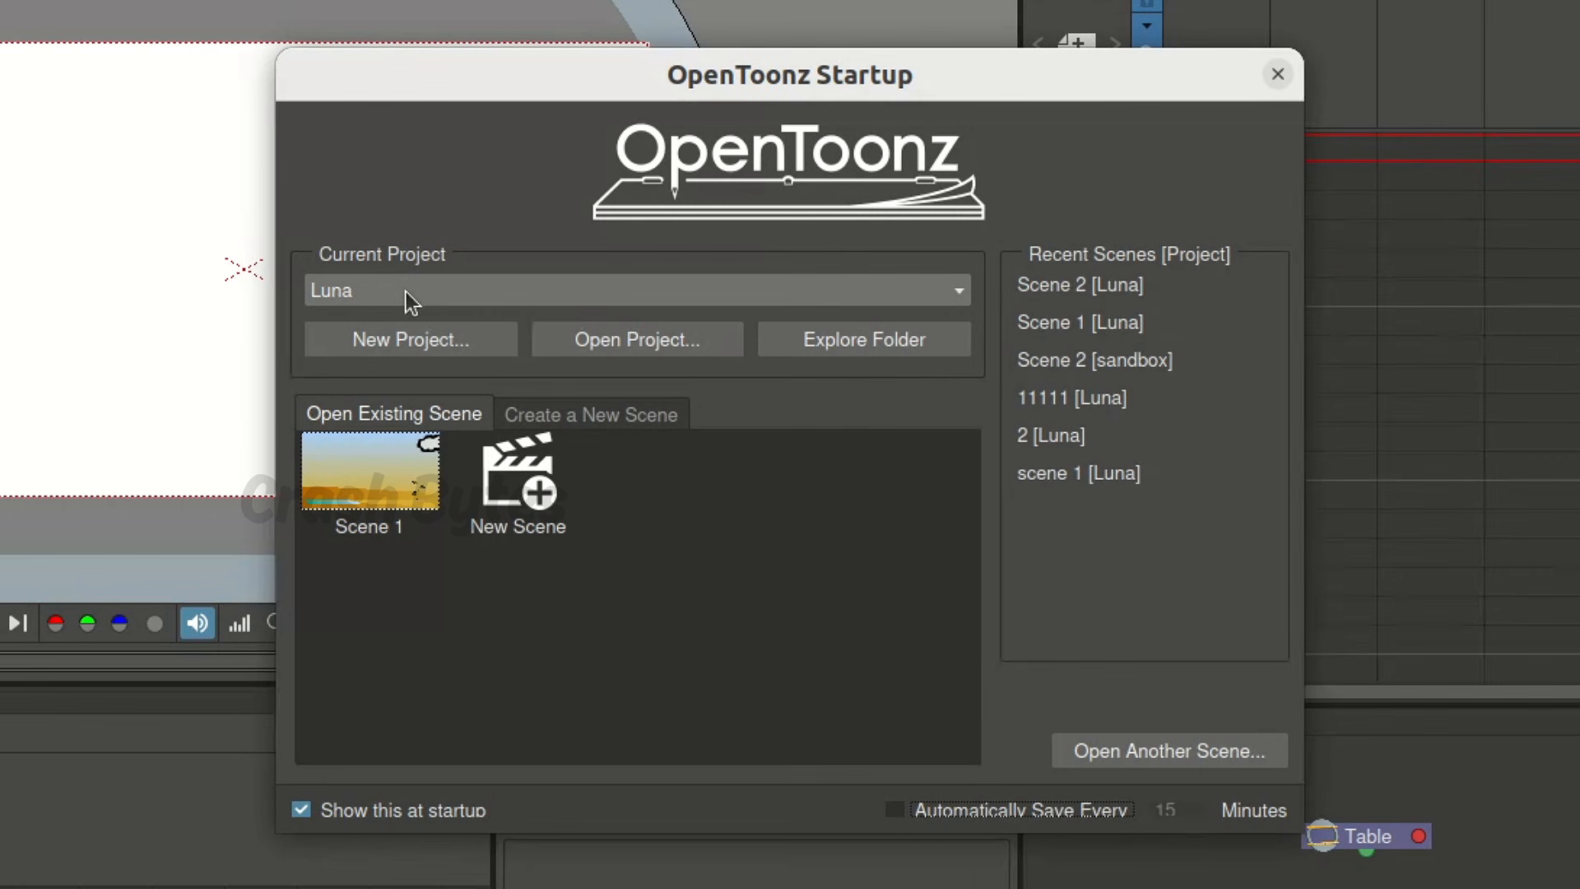
click(406, 291)
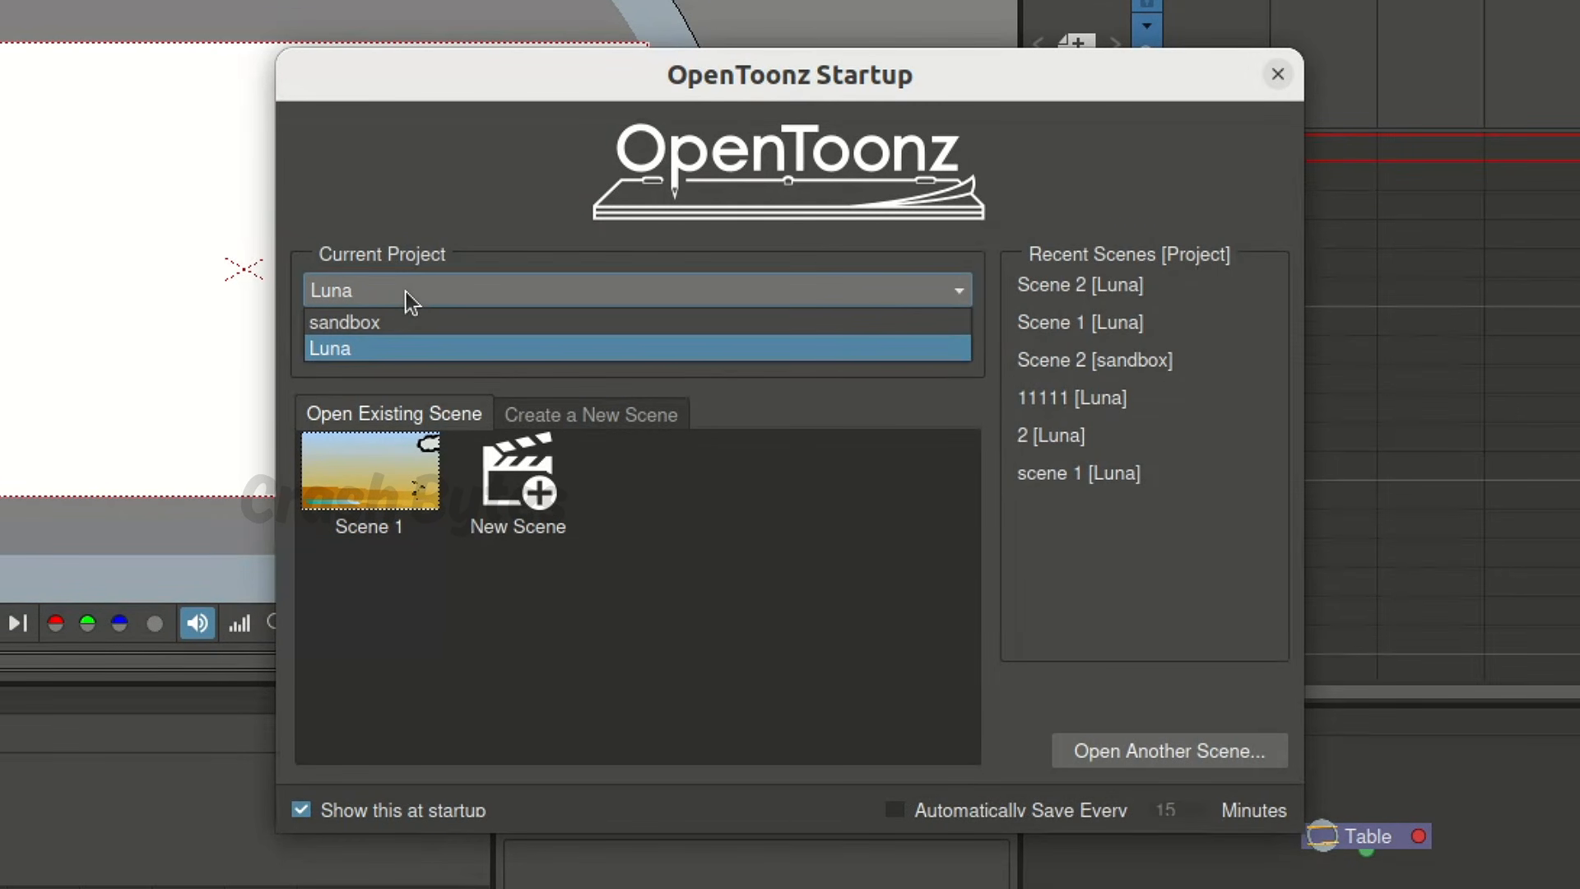
click(357, 359)
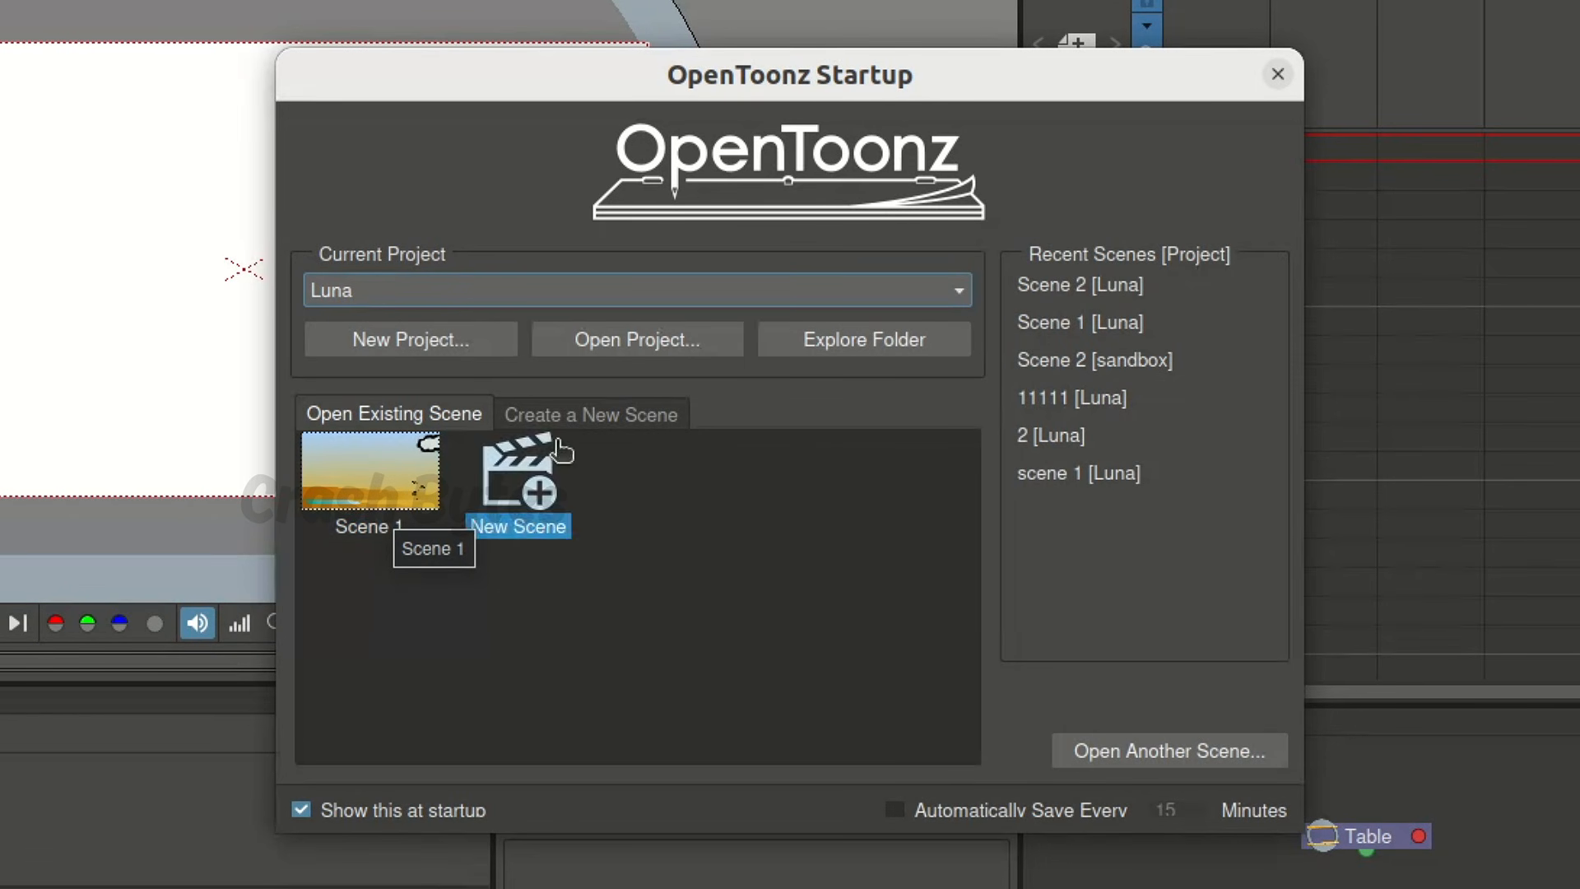
Set up a new scene named Scene 2 with the HD 720, 1280x720, 16/9 camera size.
click(619, 415)
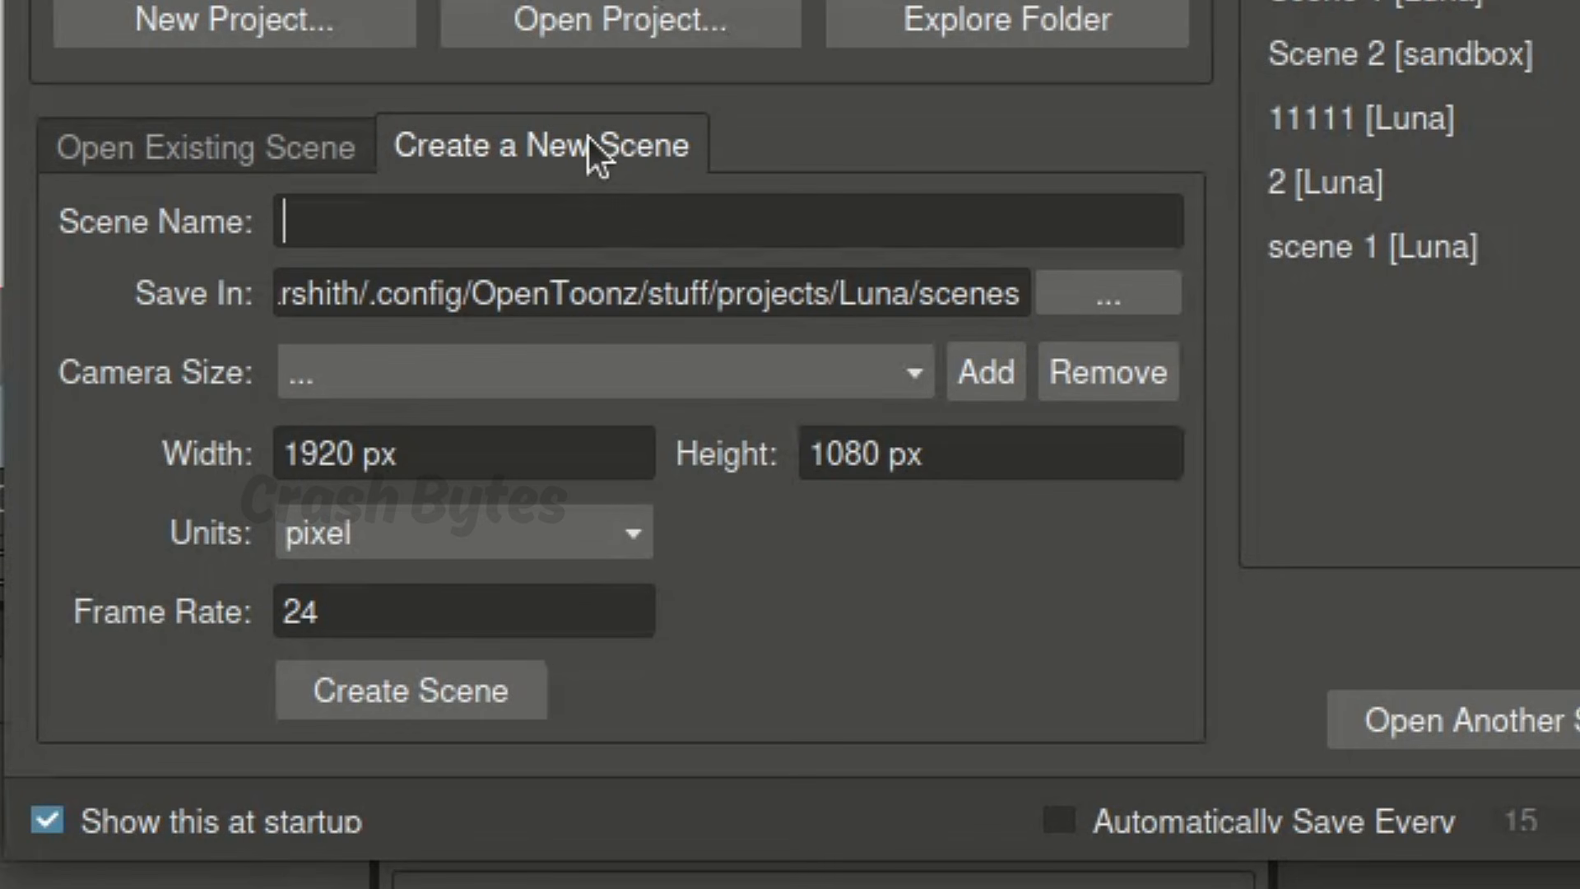
click(476, 220)
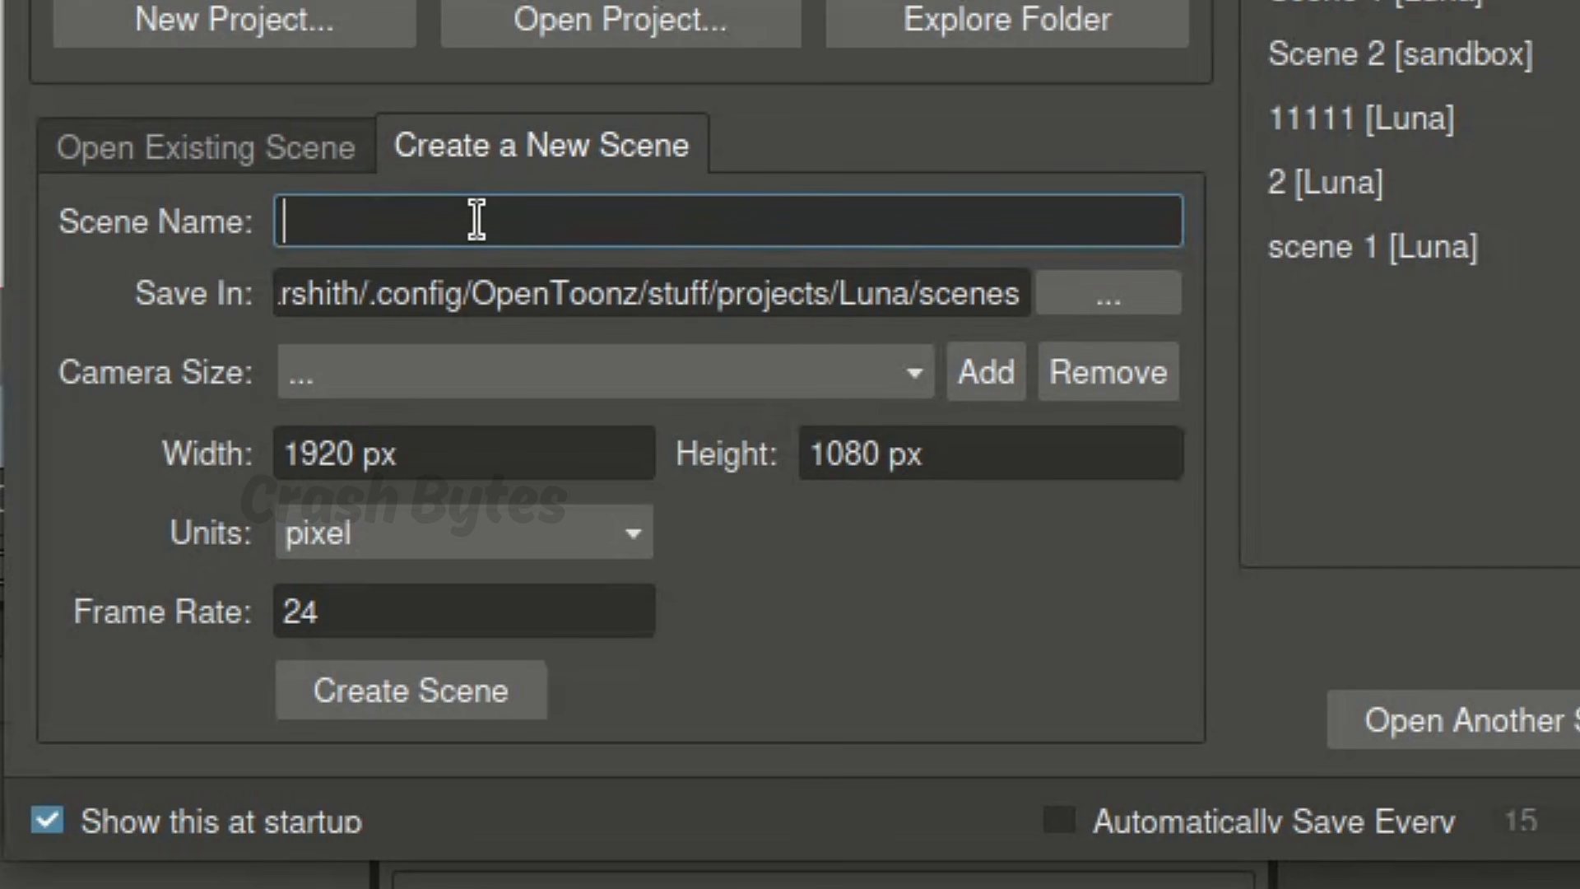
text(Scene 2)
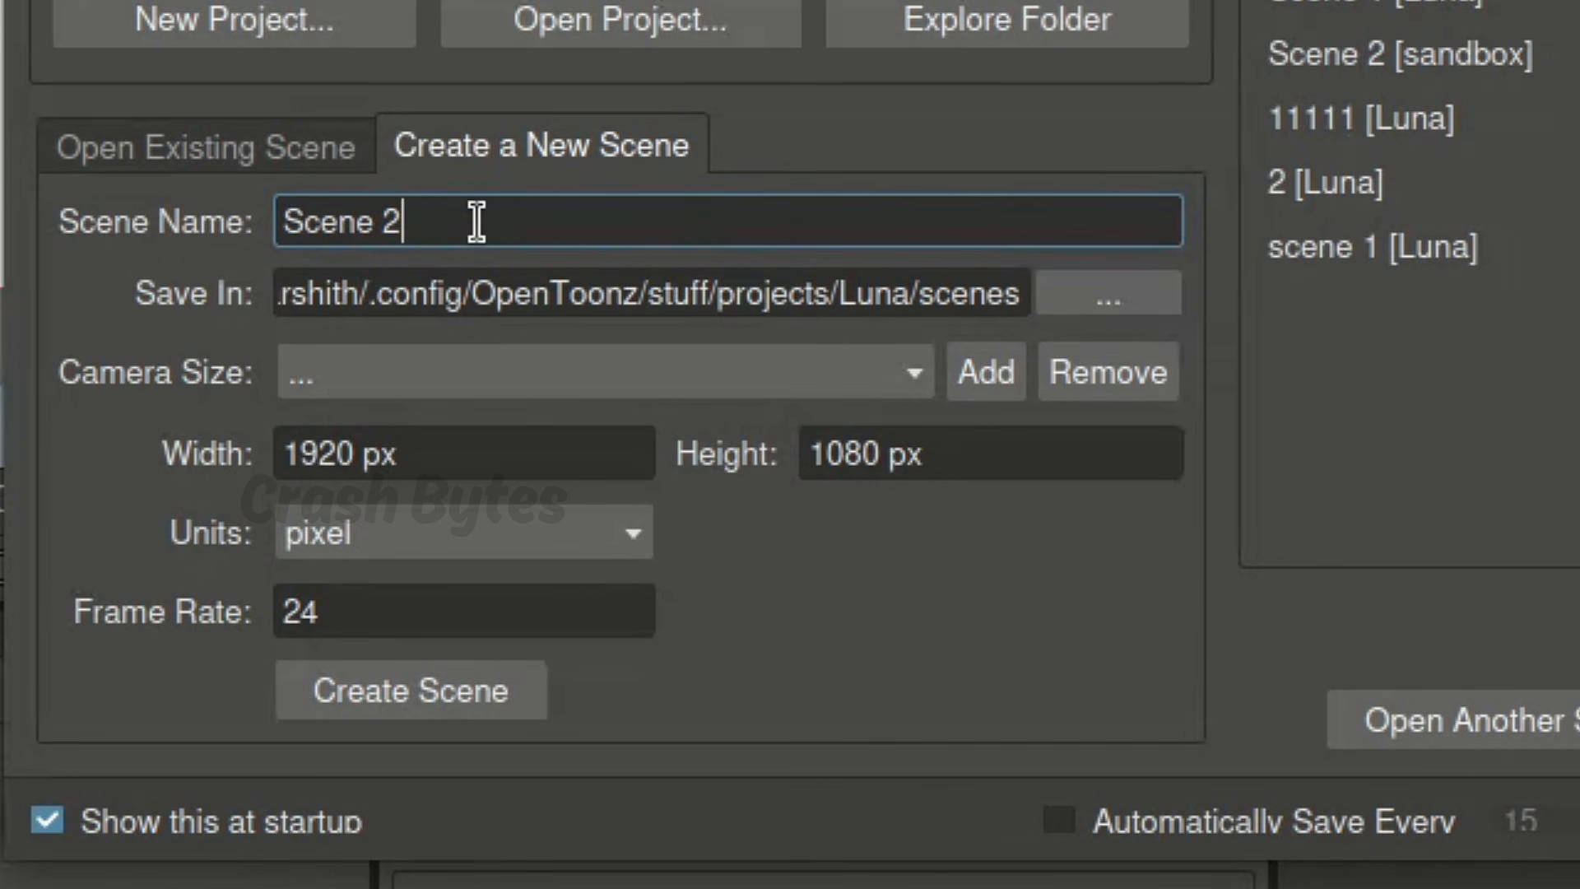
click(474, 385)
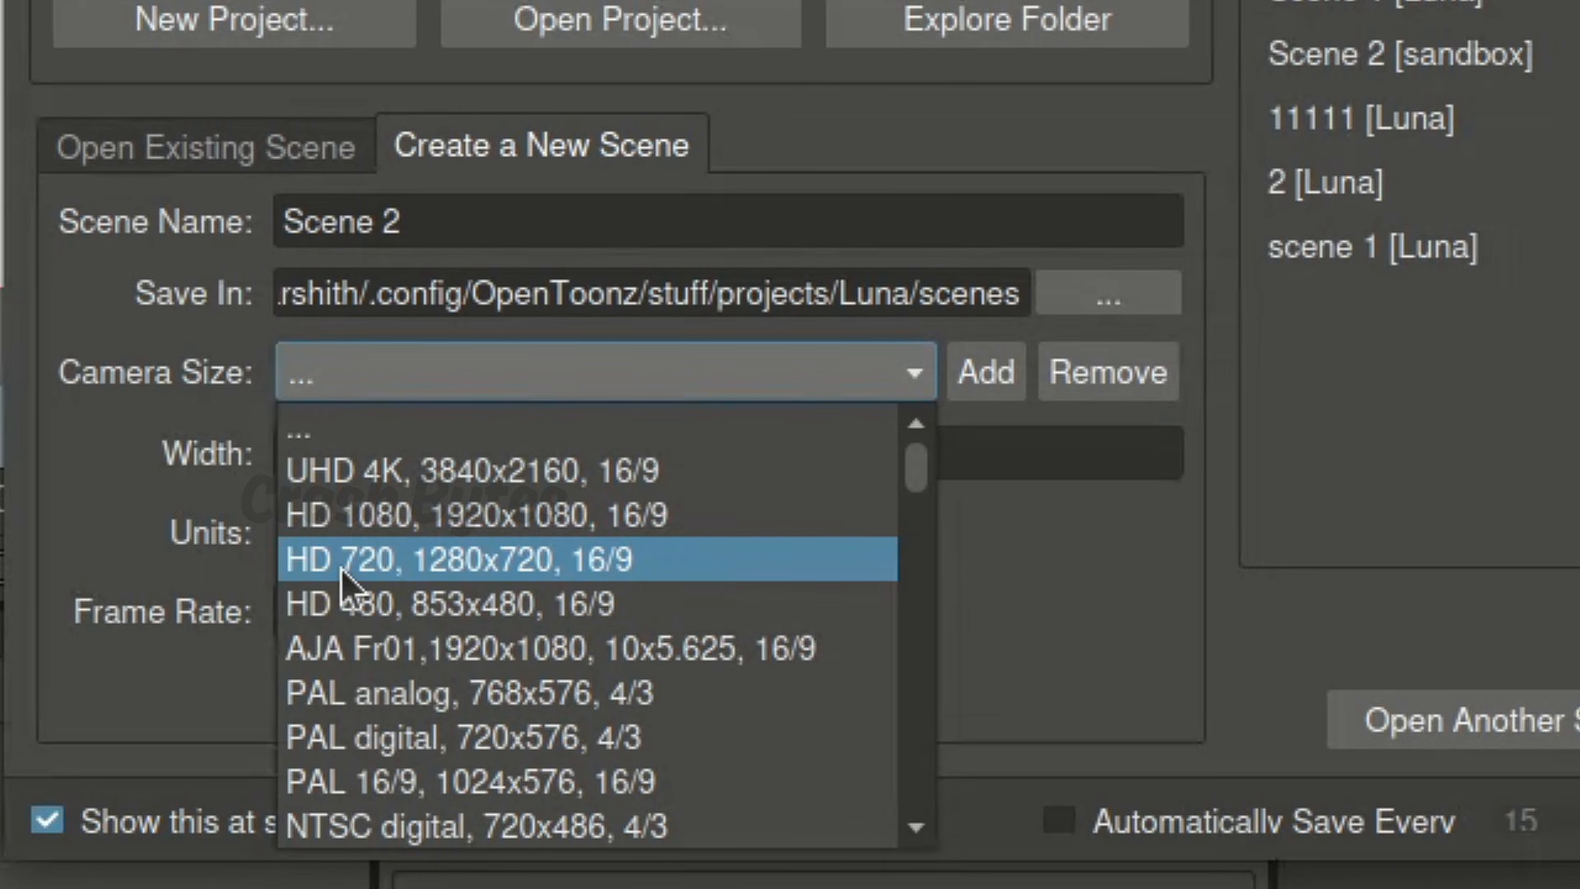
click(403, 564)
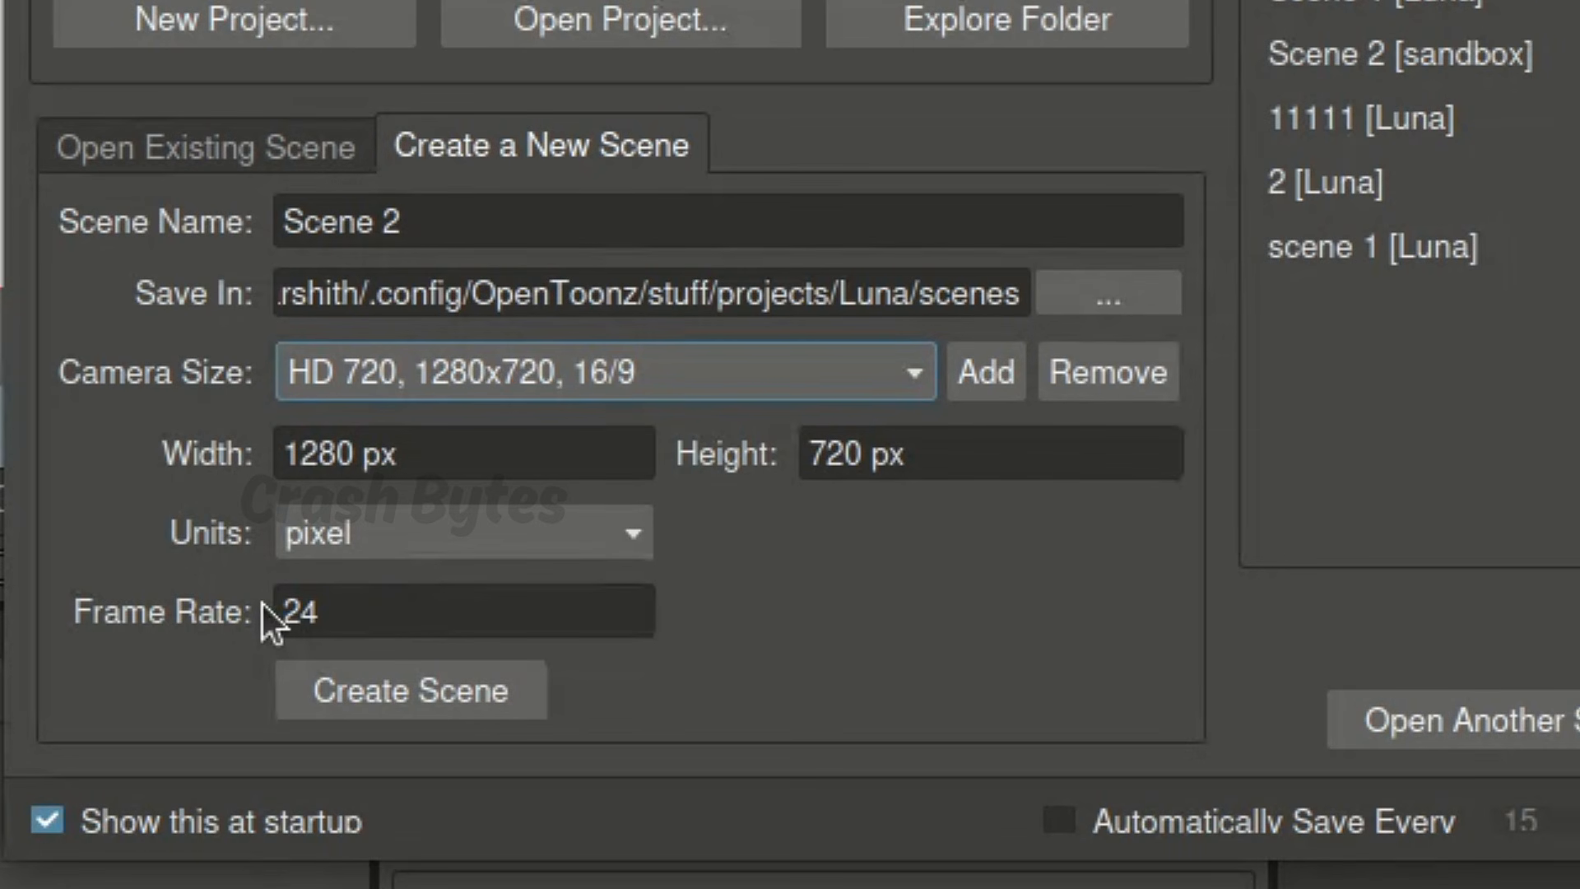
Try inch as the new scene's camera units and switch back to pixel.
click(334, 535)
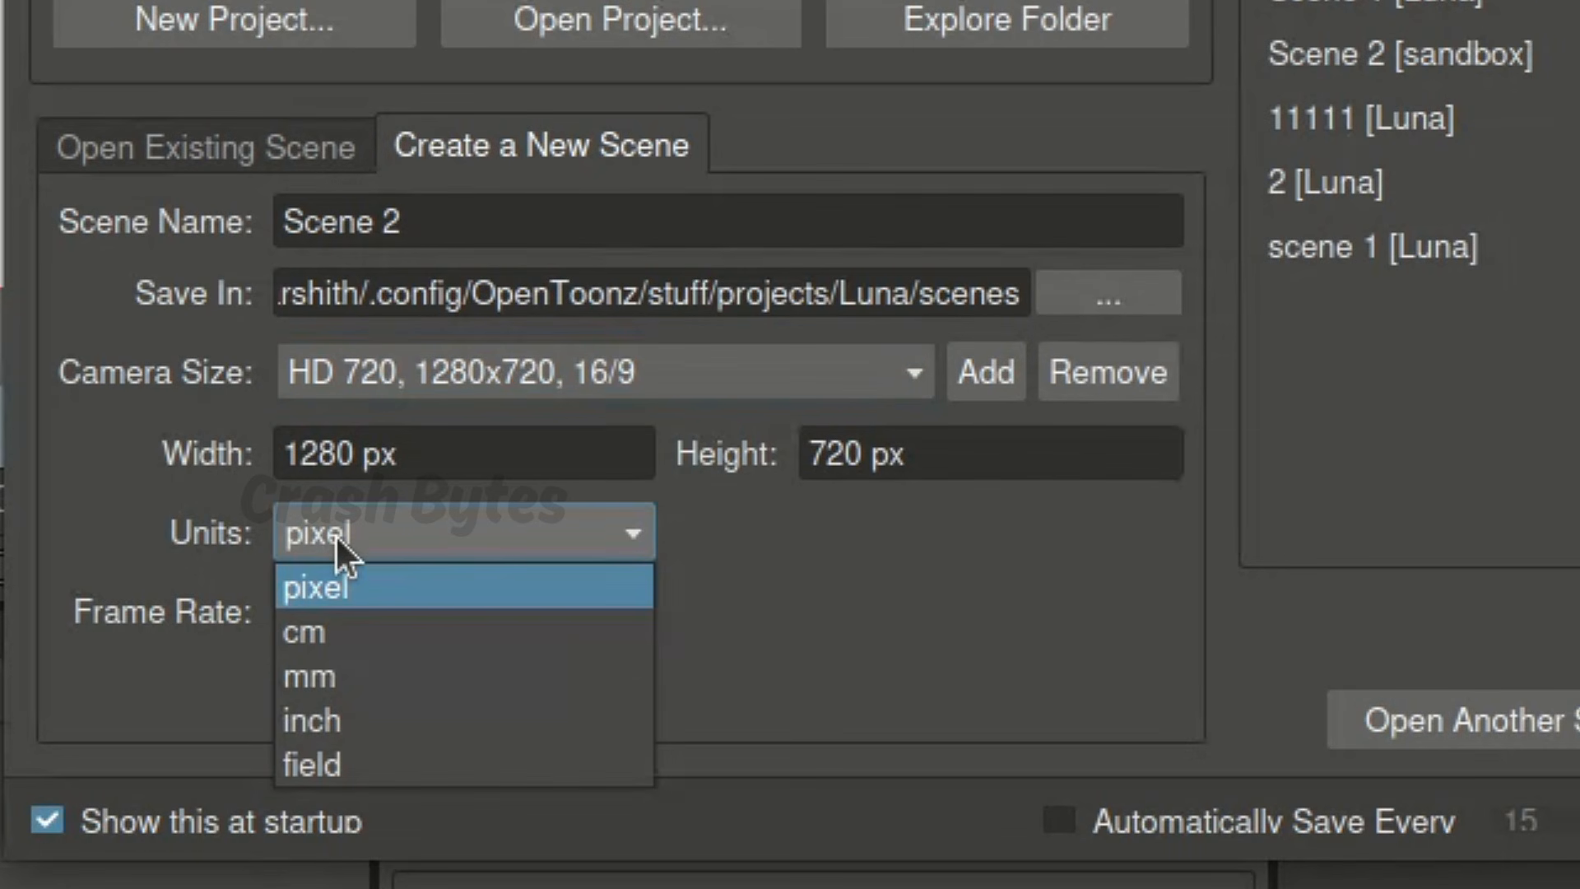
click(369, 724)
click(403, 596)
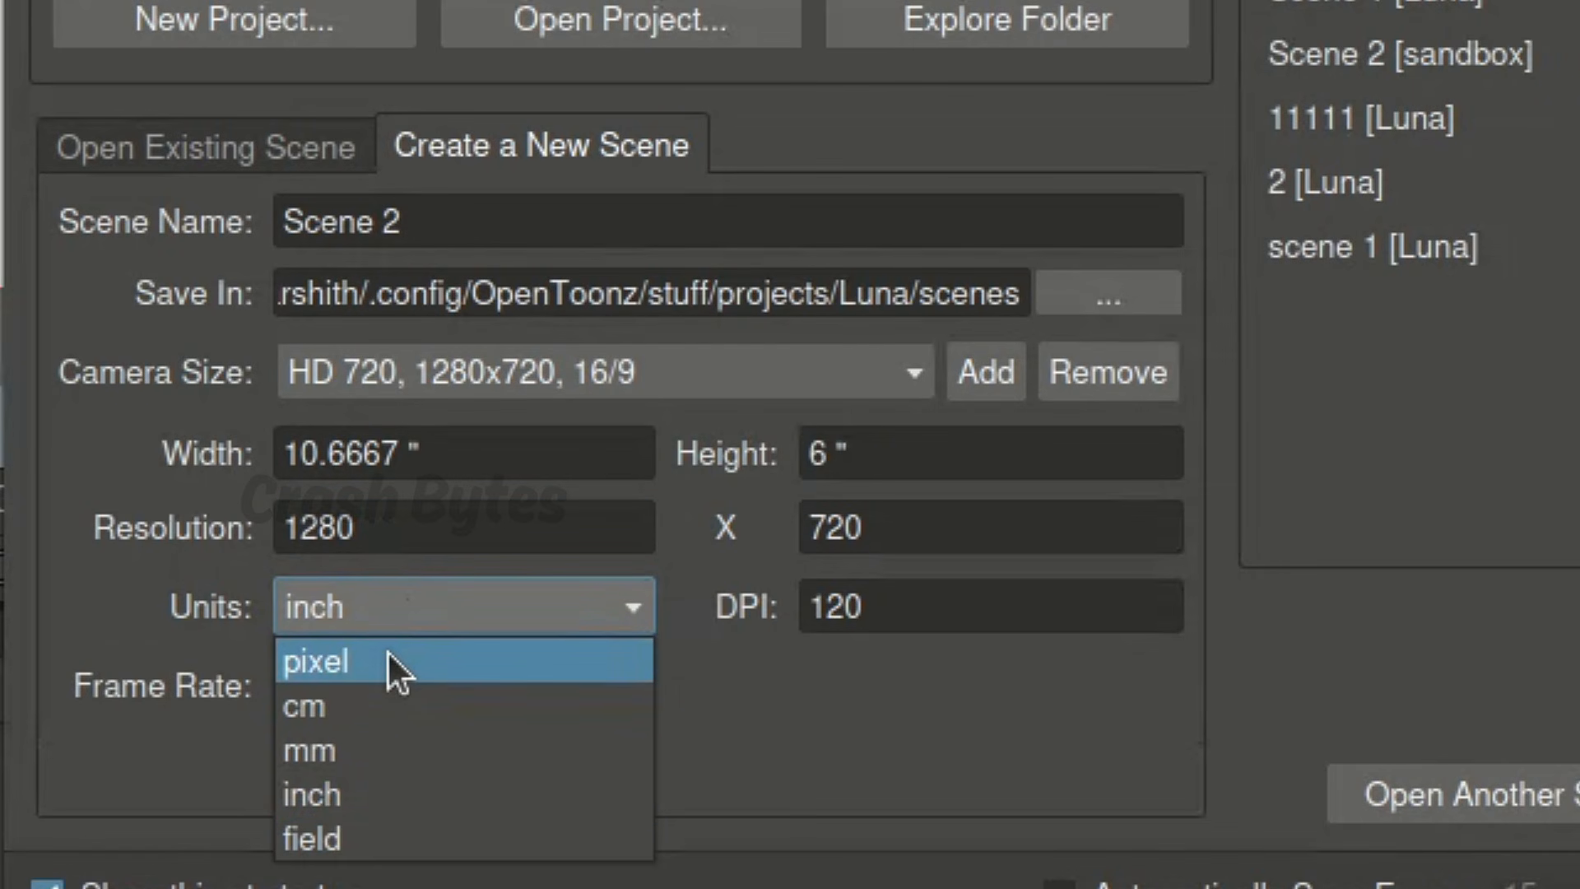
click(387, 654)
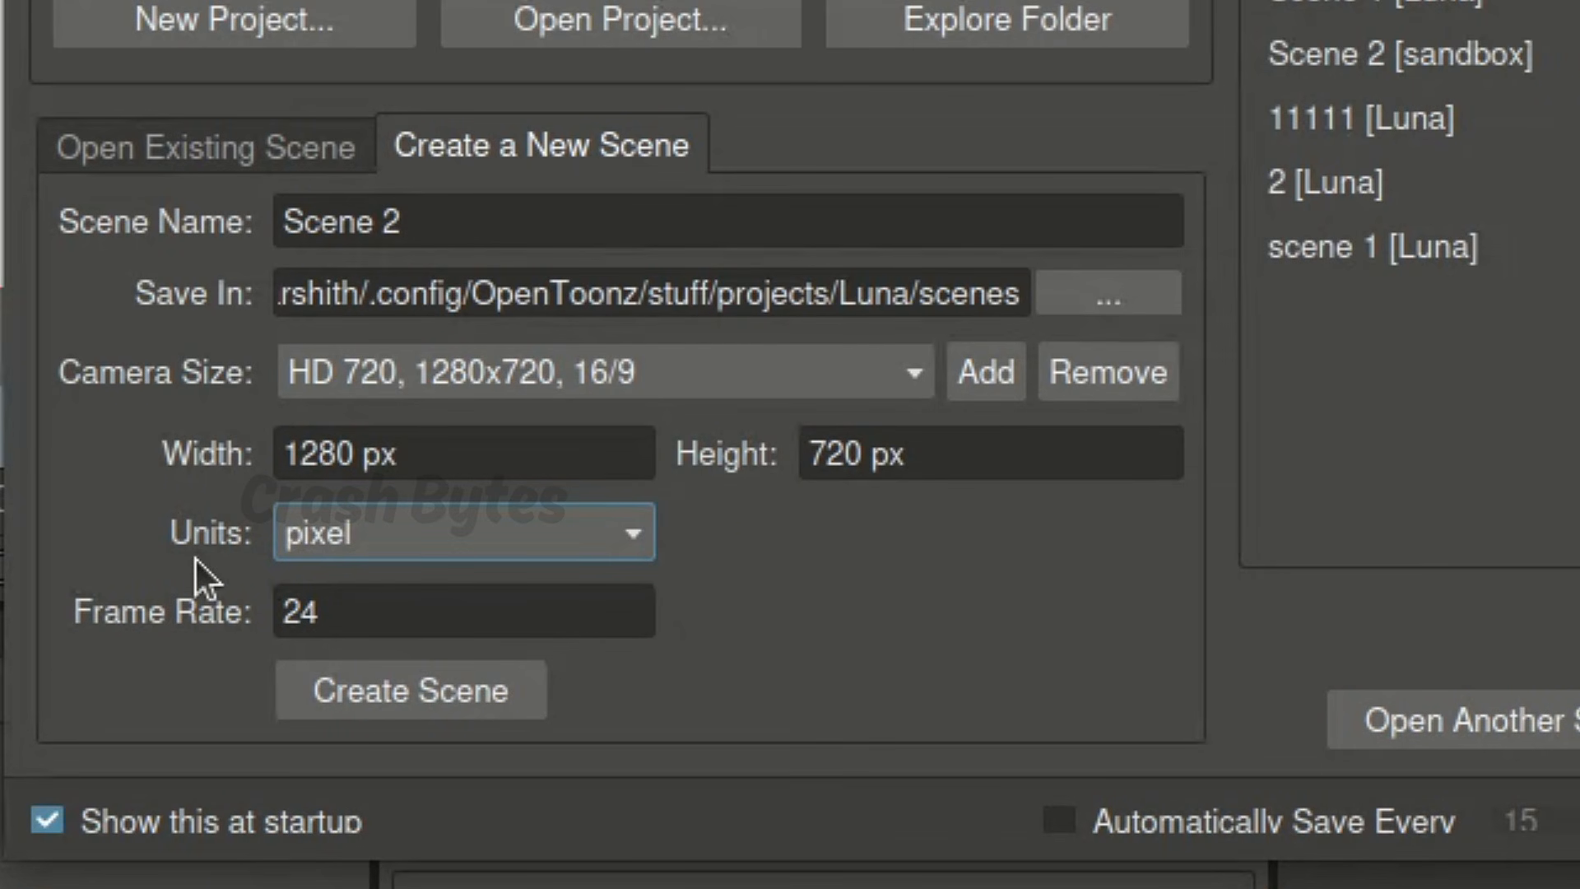
Set the frame rate to 12 and create the scene.
click(367, 607)
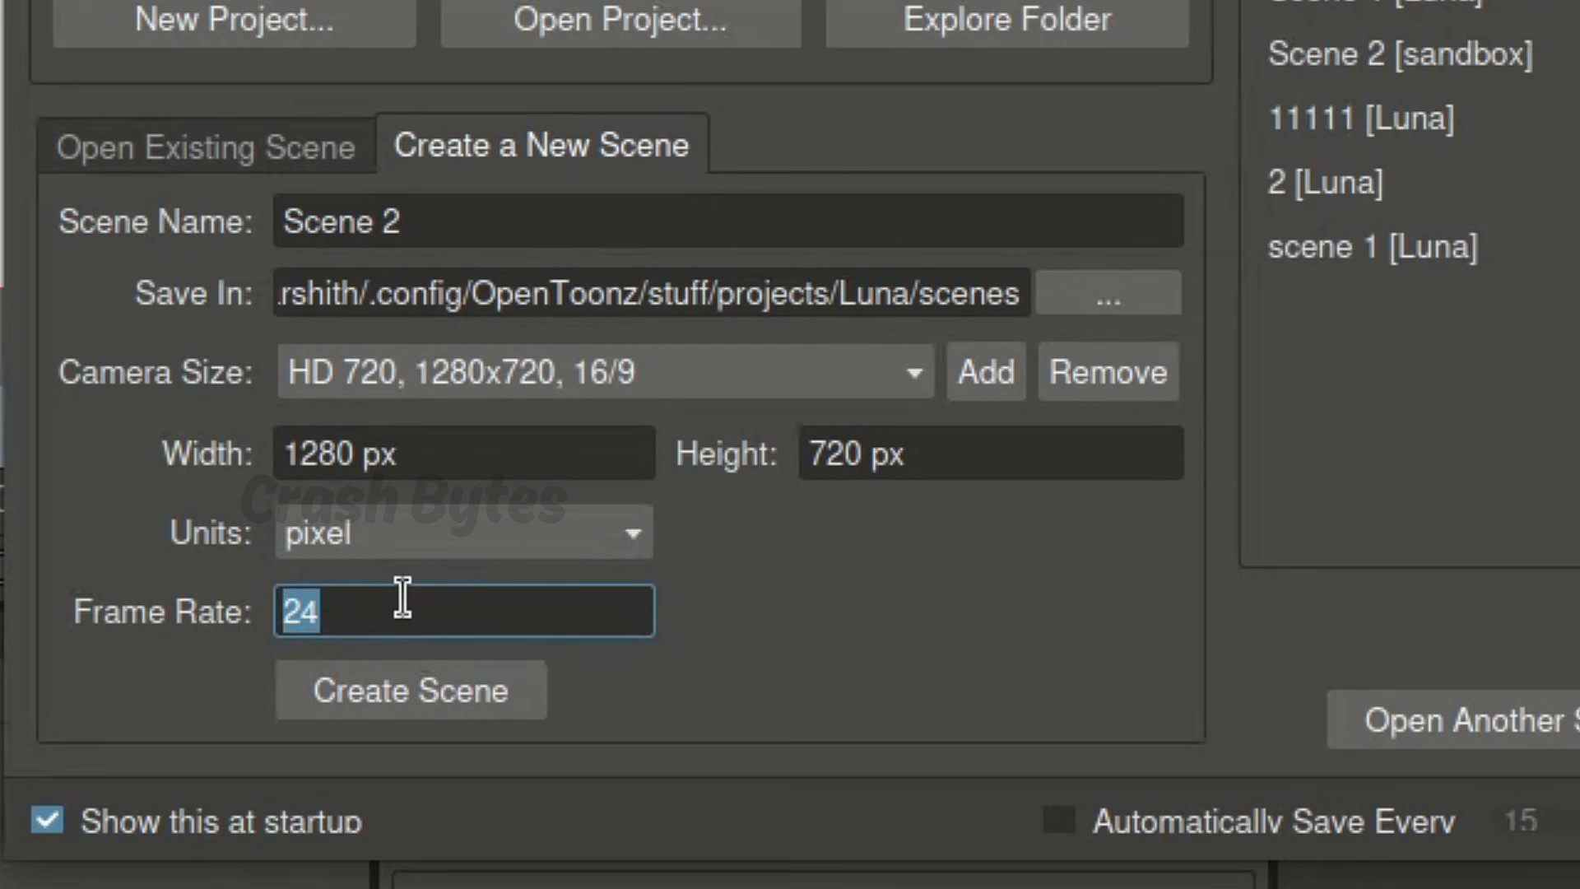
text(12)
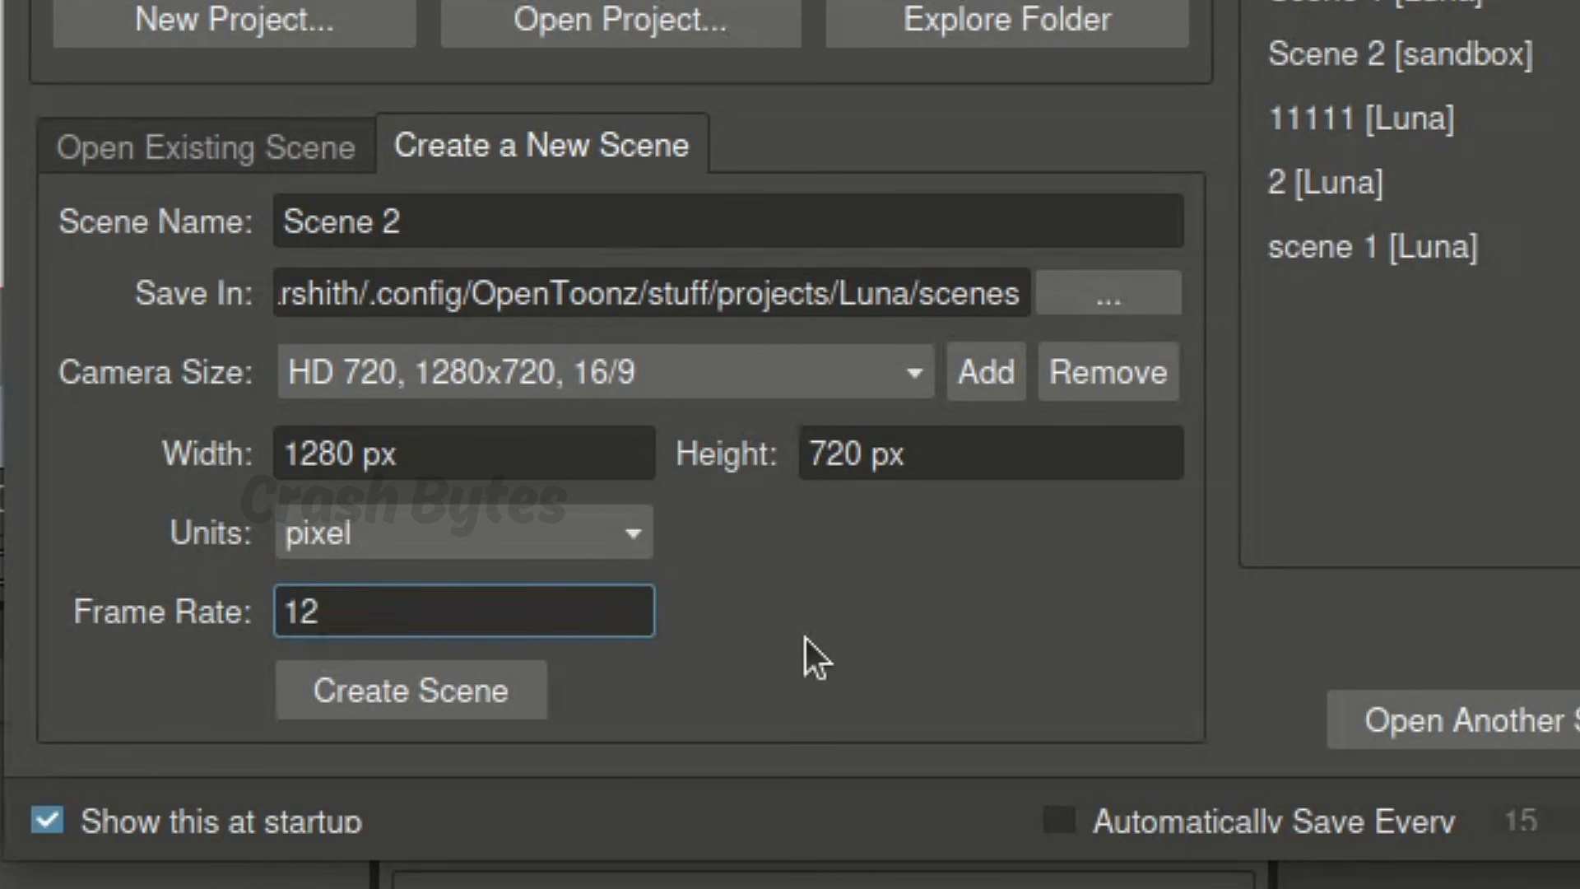
click(433, 689)
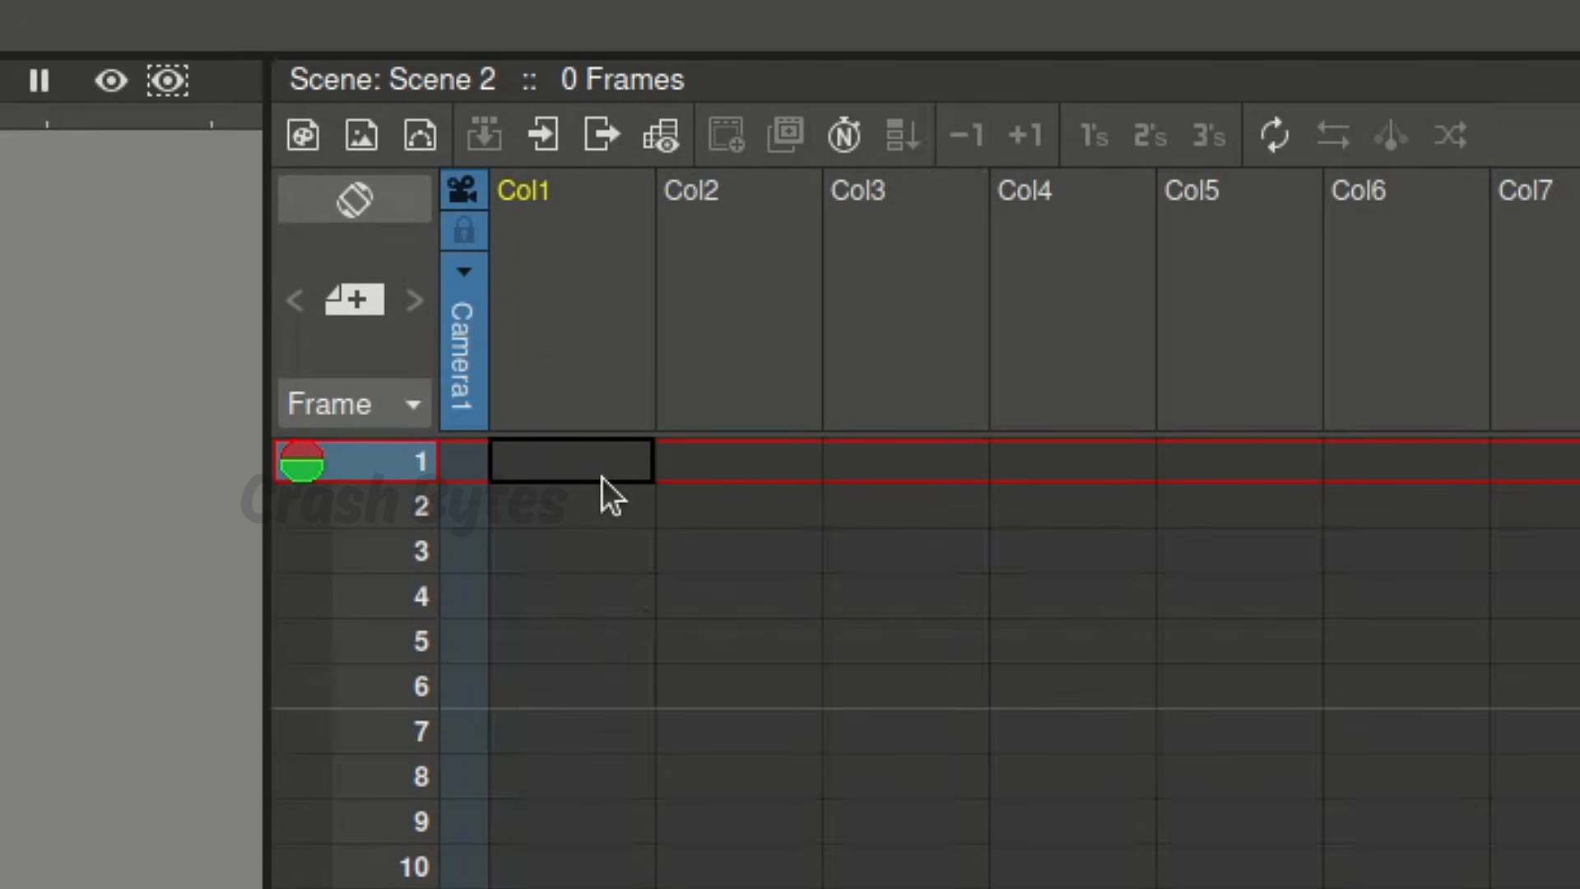
Select frame 1 of Col1 and show the My Documents folder as icons in the file browser.
click(599, 476)
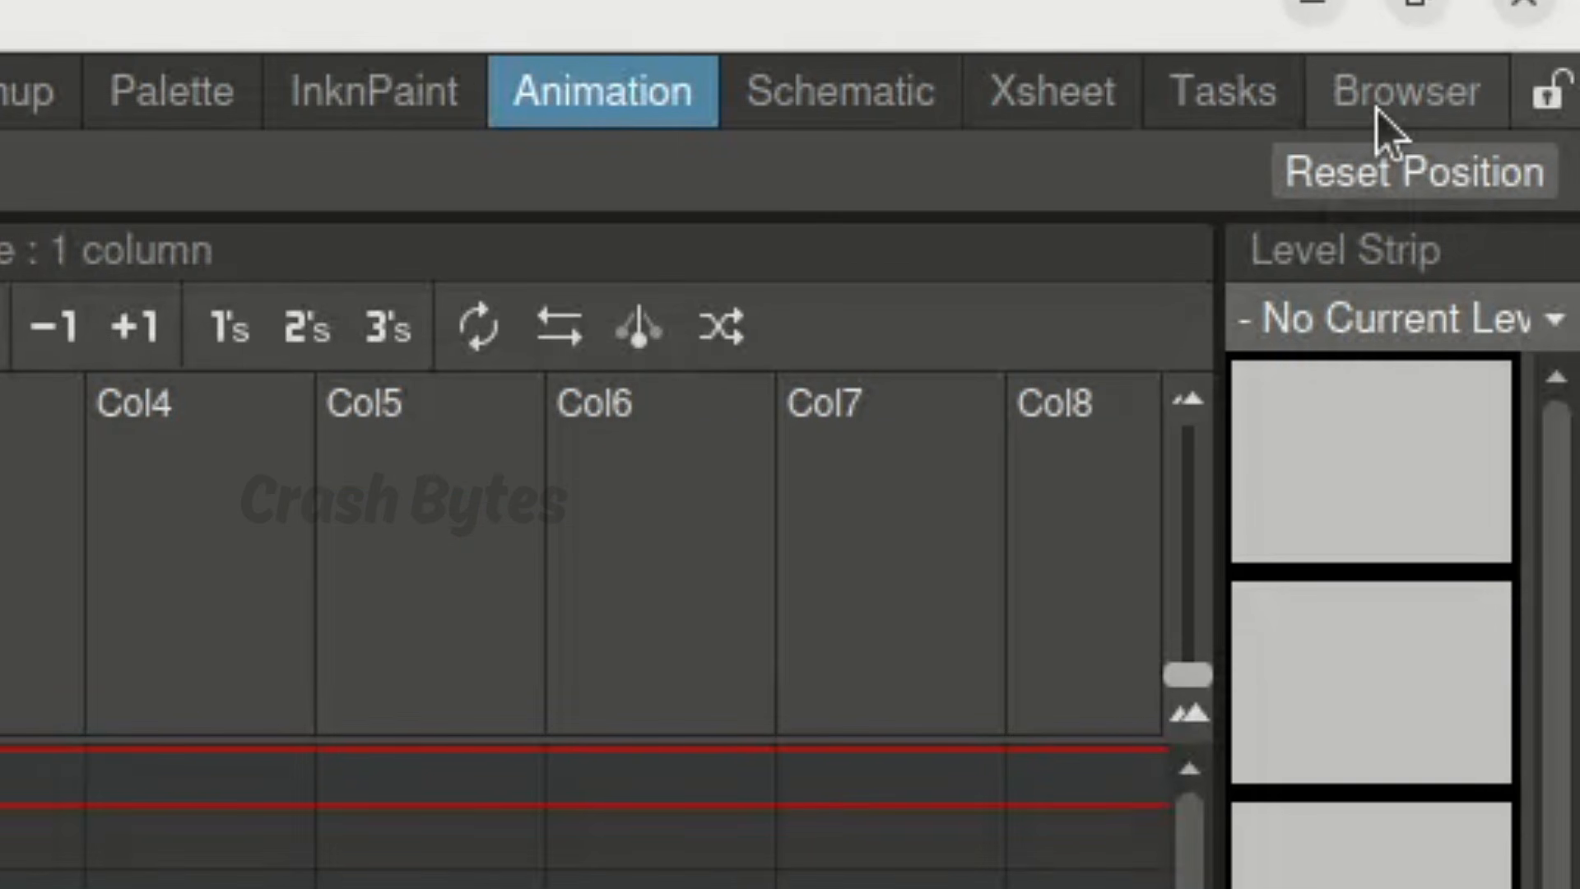
click(1378, 113)
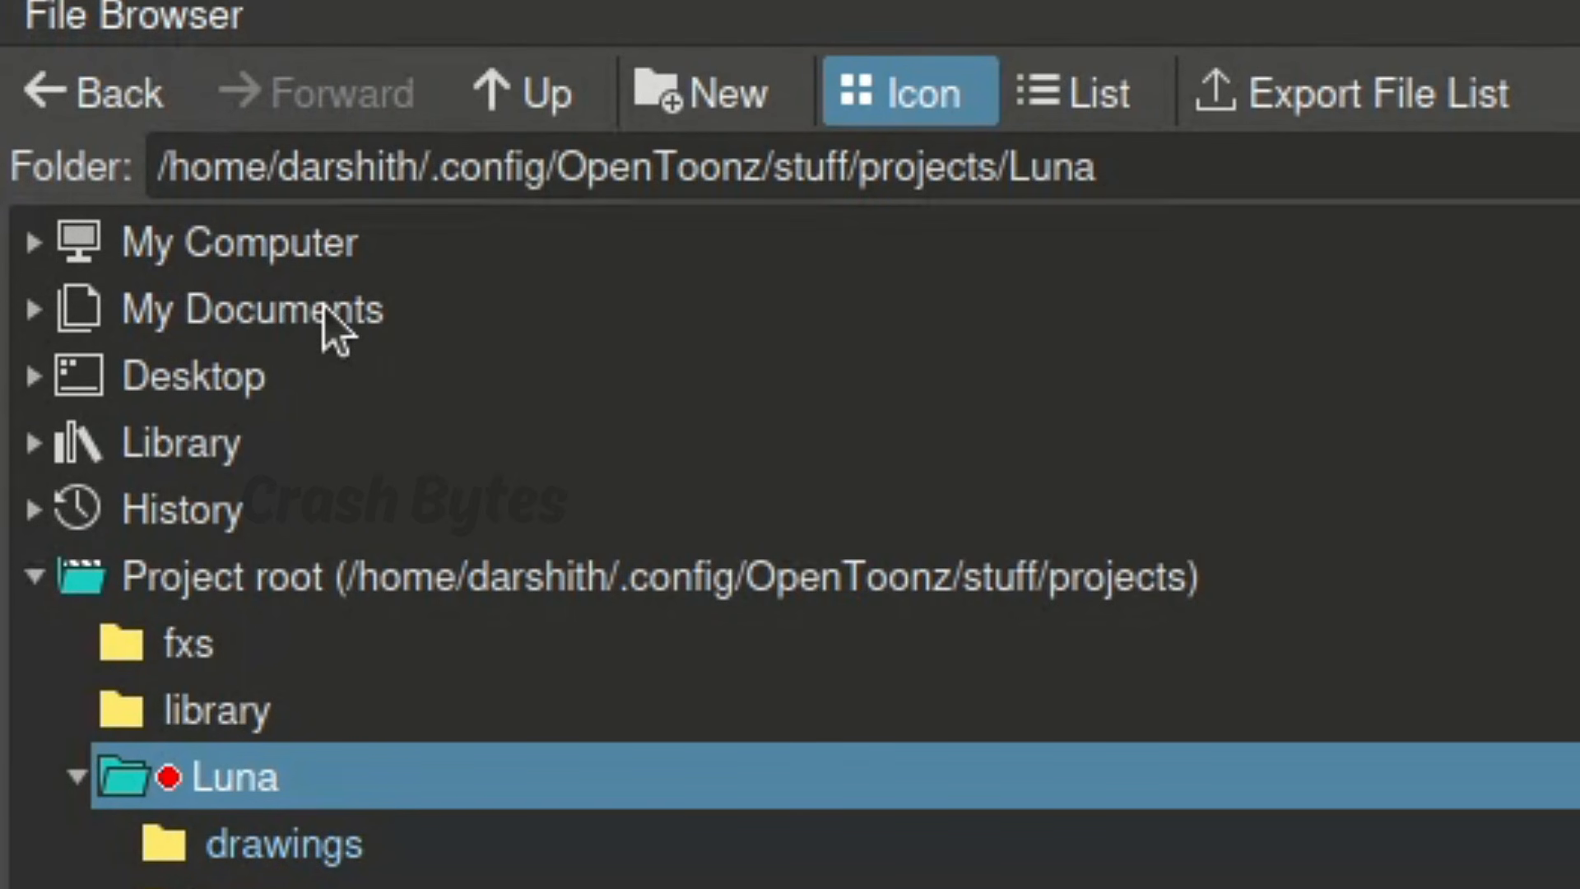
click(336, 317)
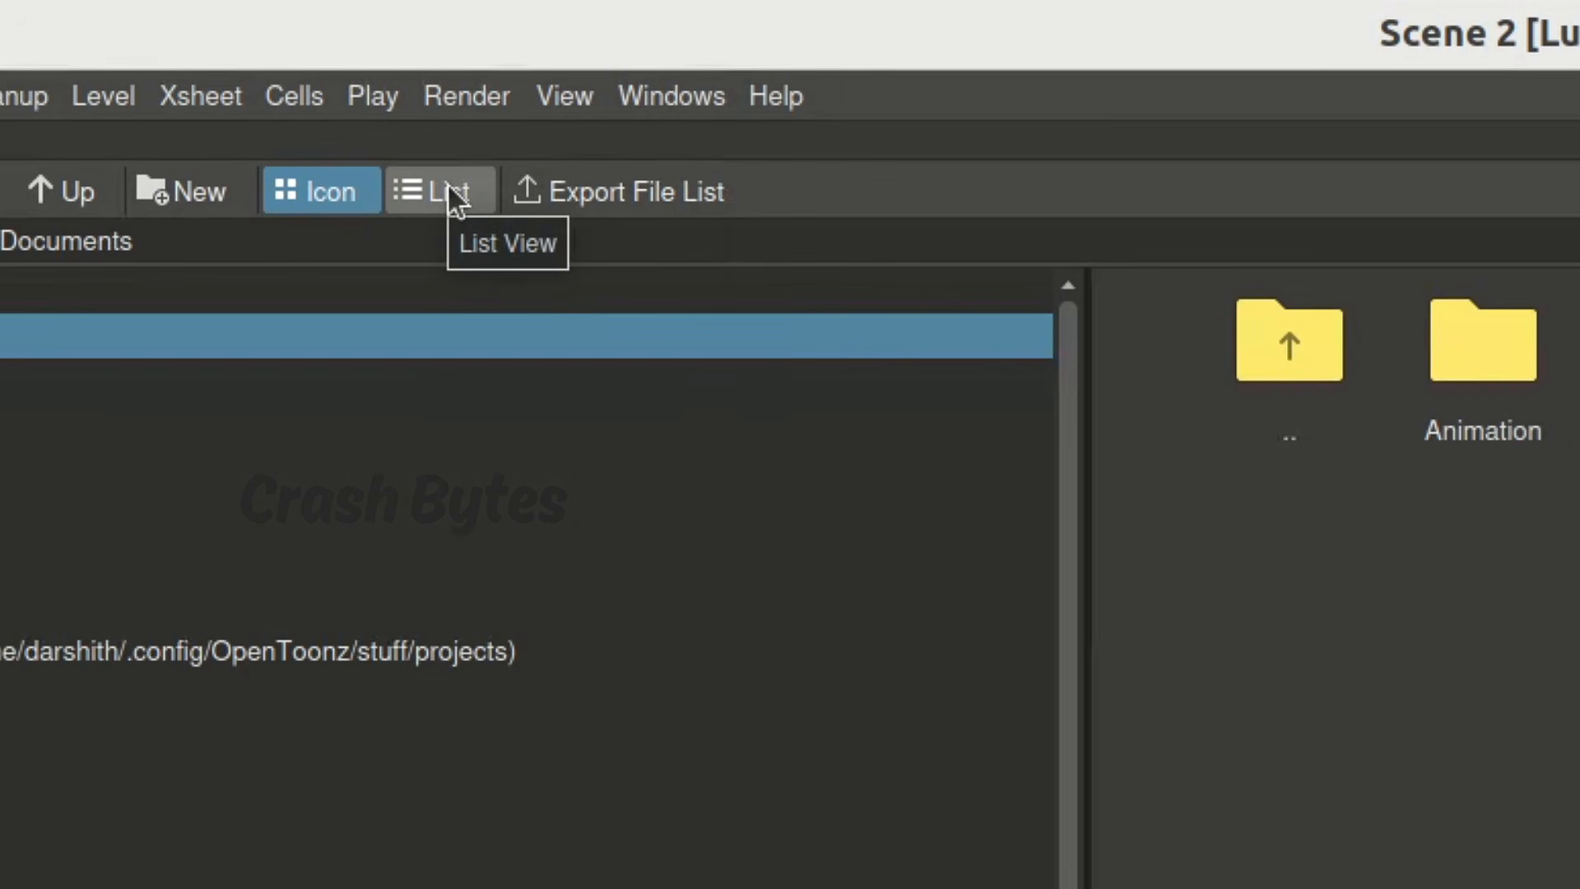
click(444, 194)
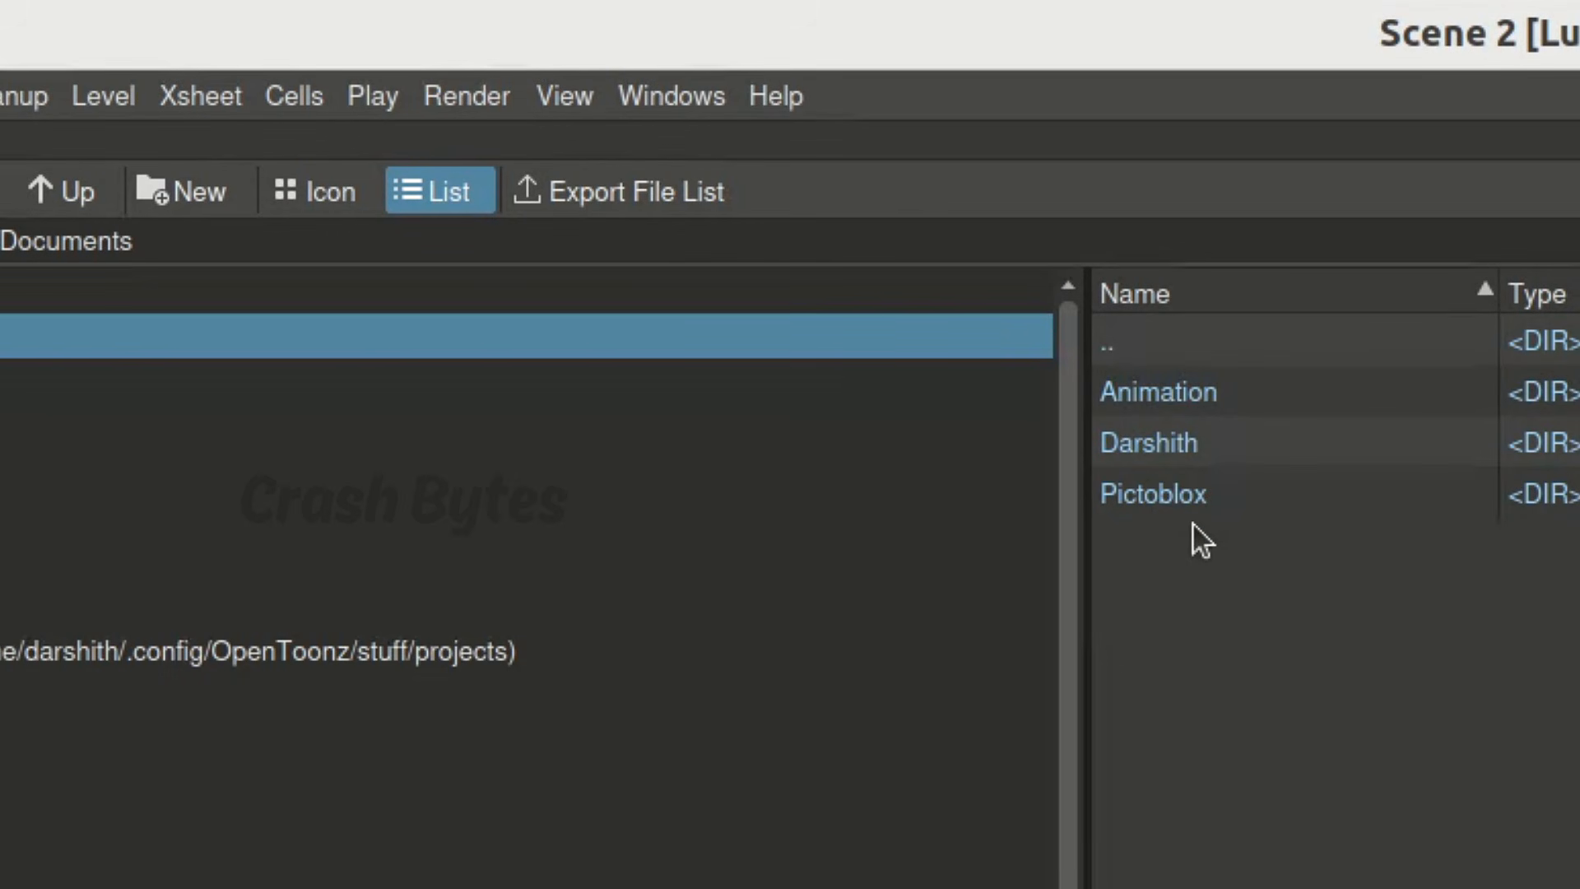
click(335, 184)
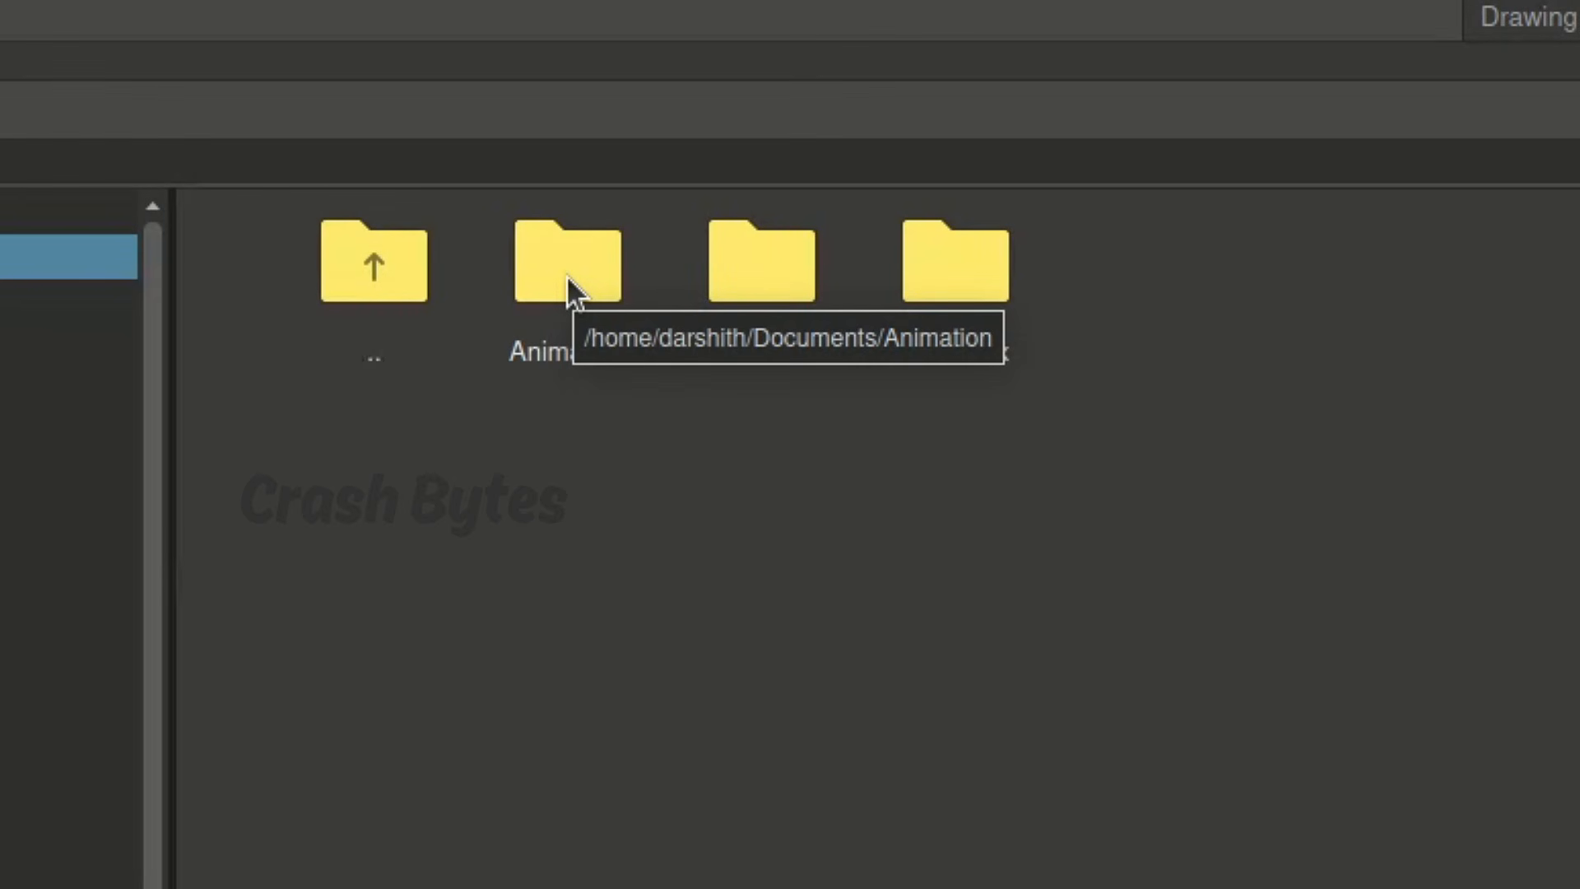
Open the Scene_2 folder inside the Animation folder.
double_click(920, 306)
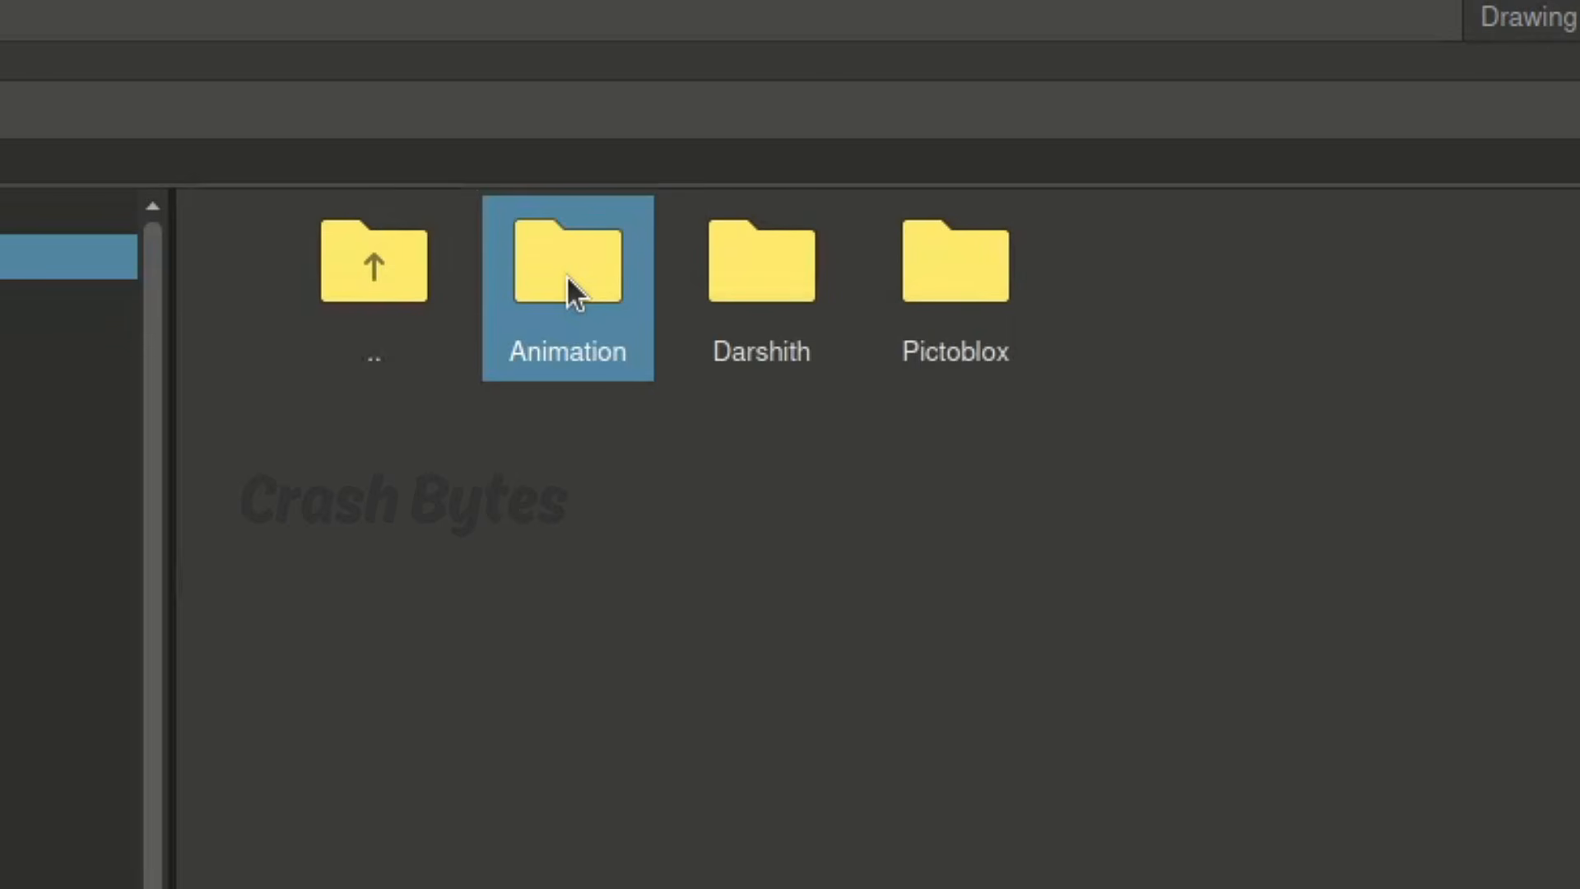
double_click(385, 293)
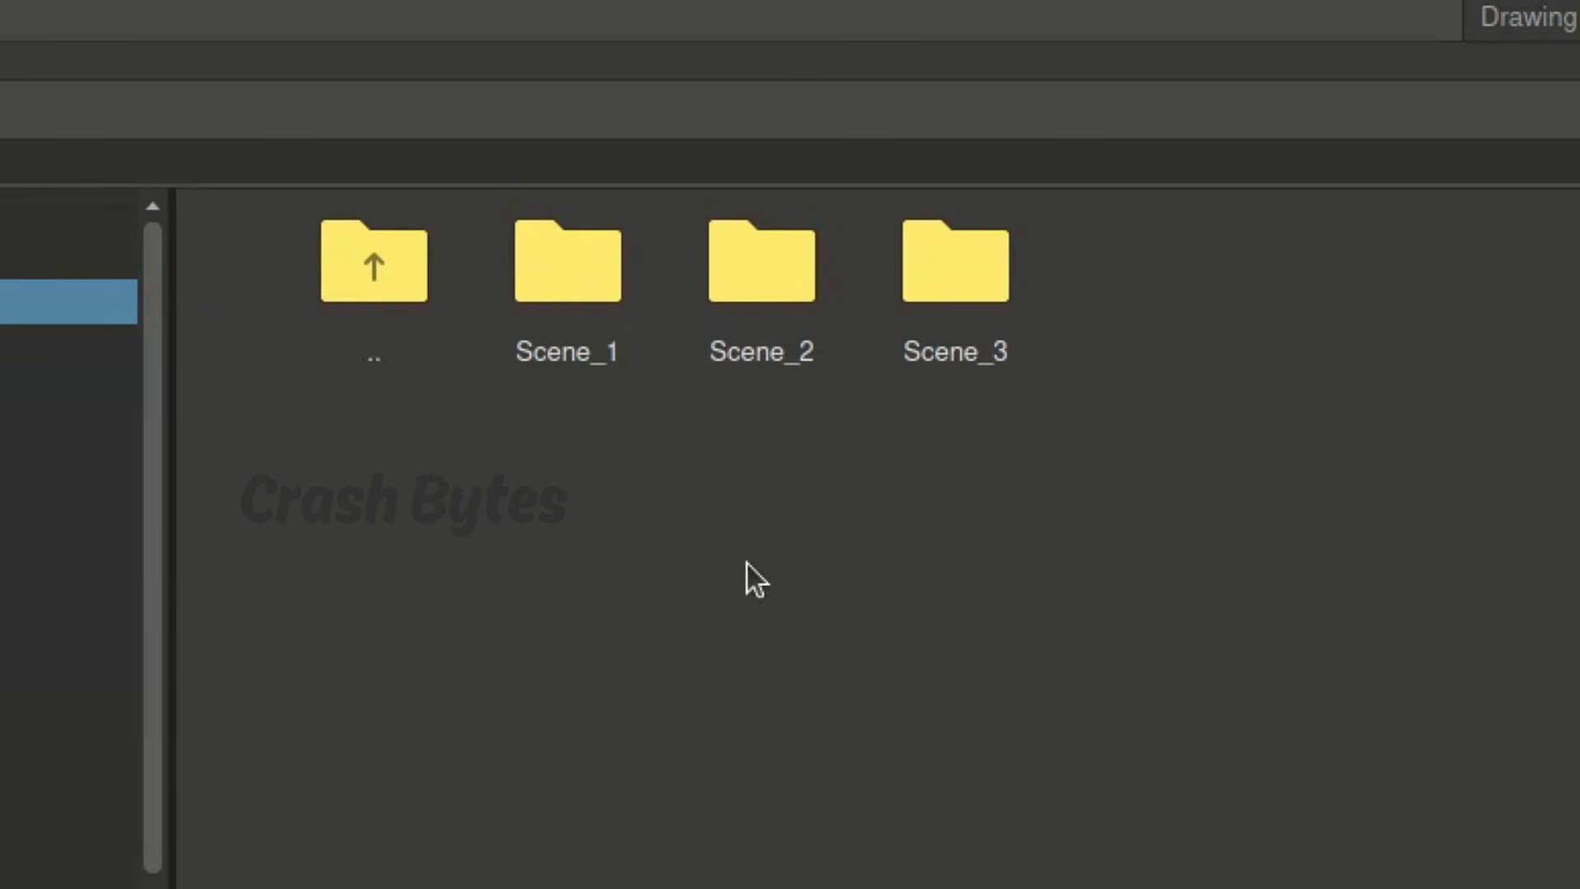
double_click(604, 297)
double_click(387, 300)
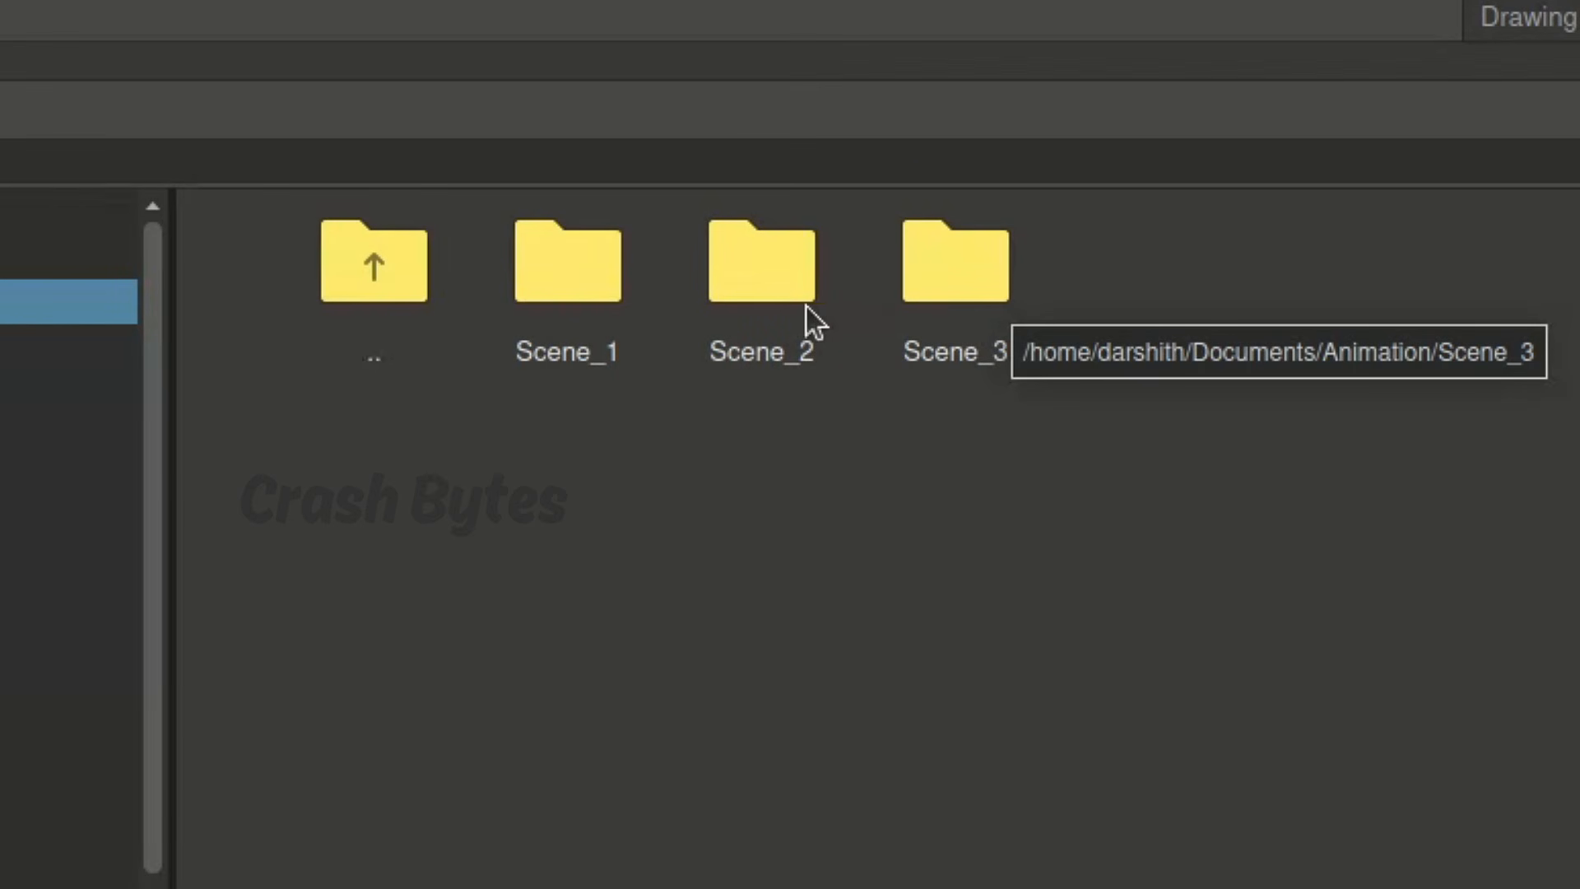
double_click(766, 285)
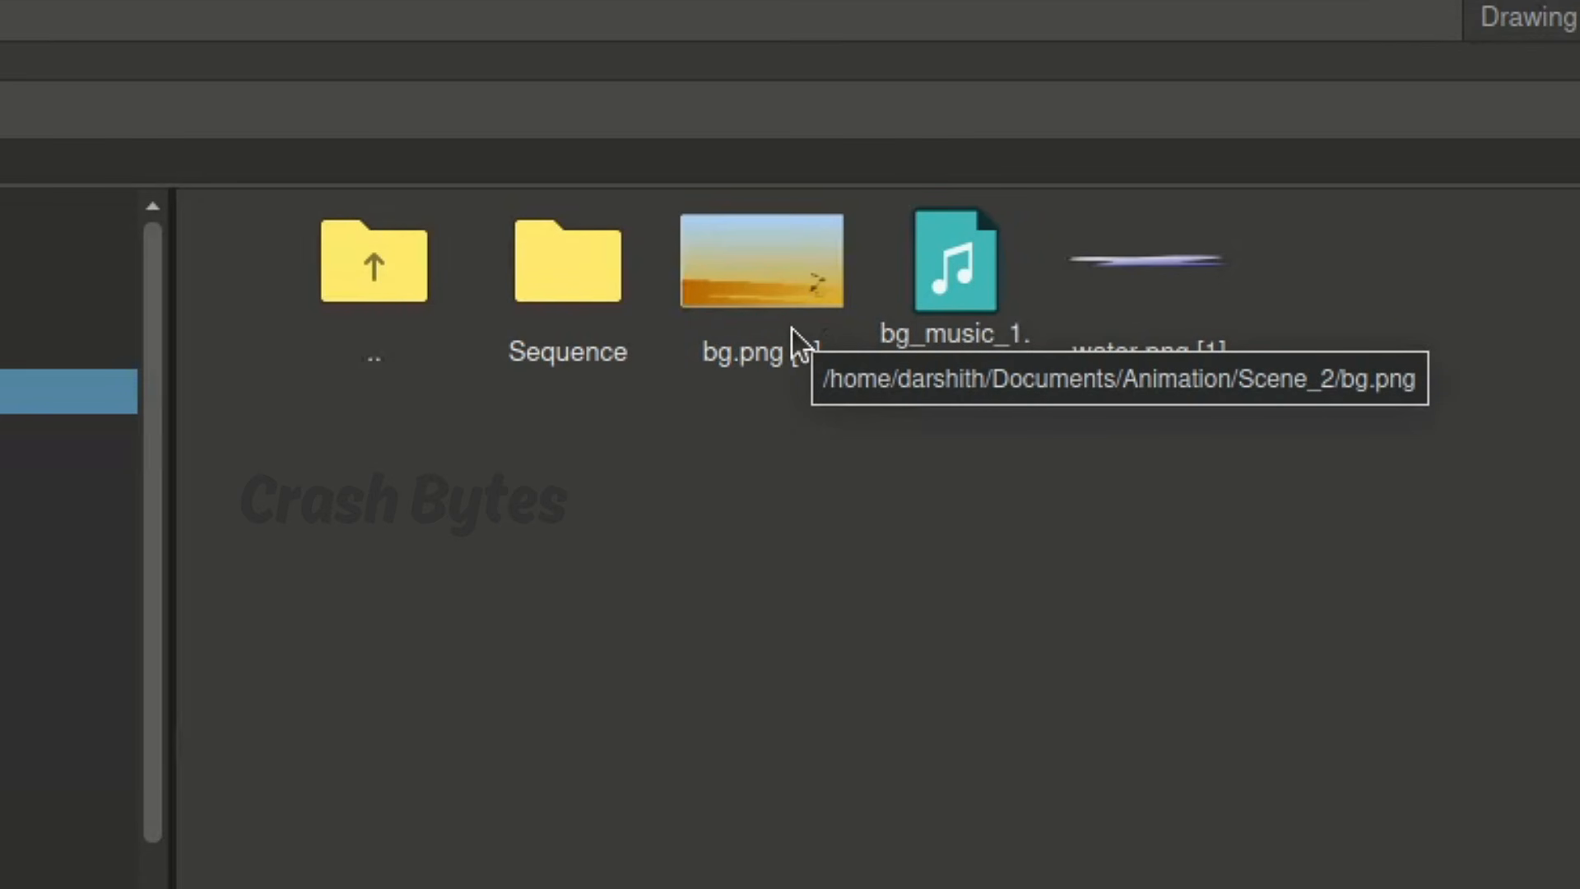
Load bg.png into the scene from its original location and return to the Animation workspace.
right_click(770, 285)
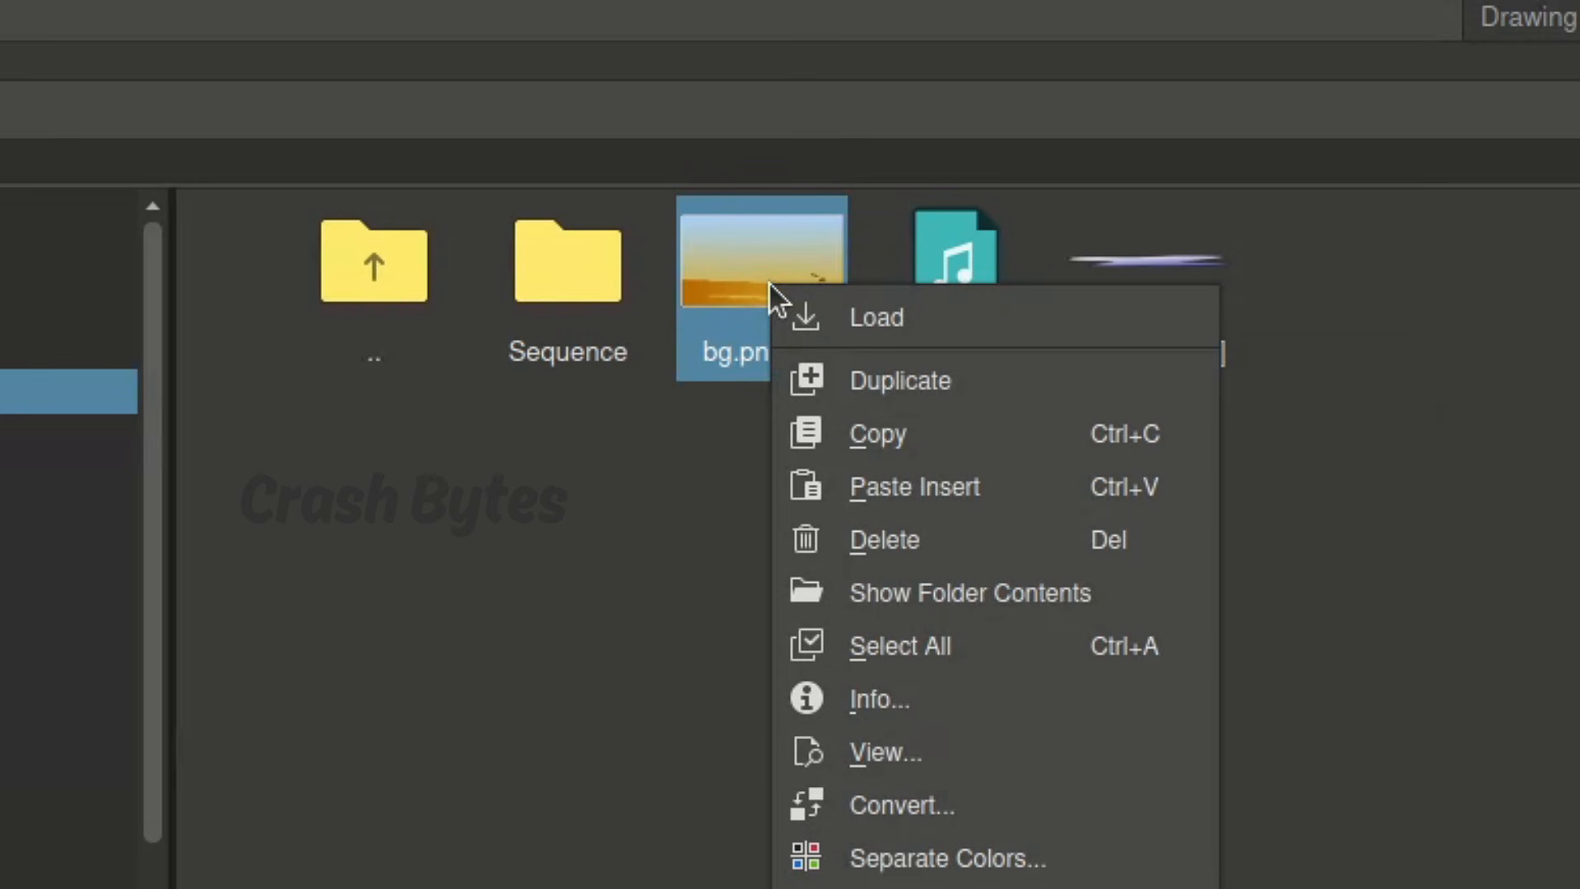
click(889, 317)
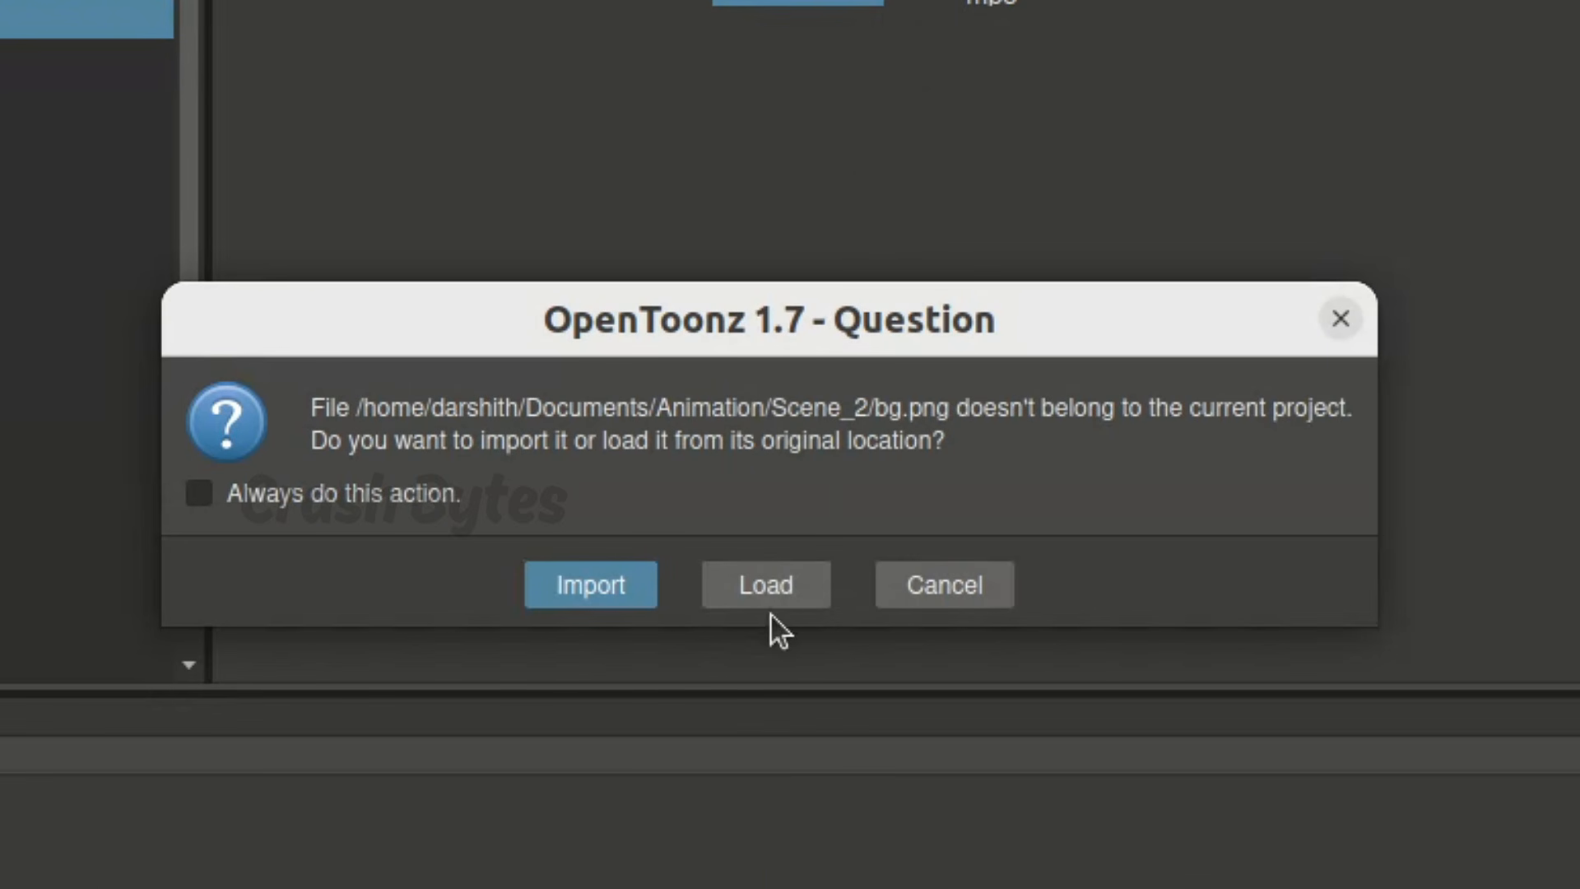
click(786, 573)
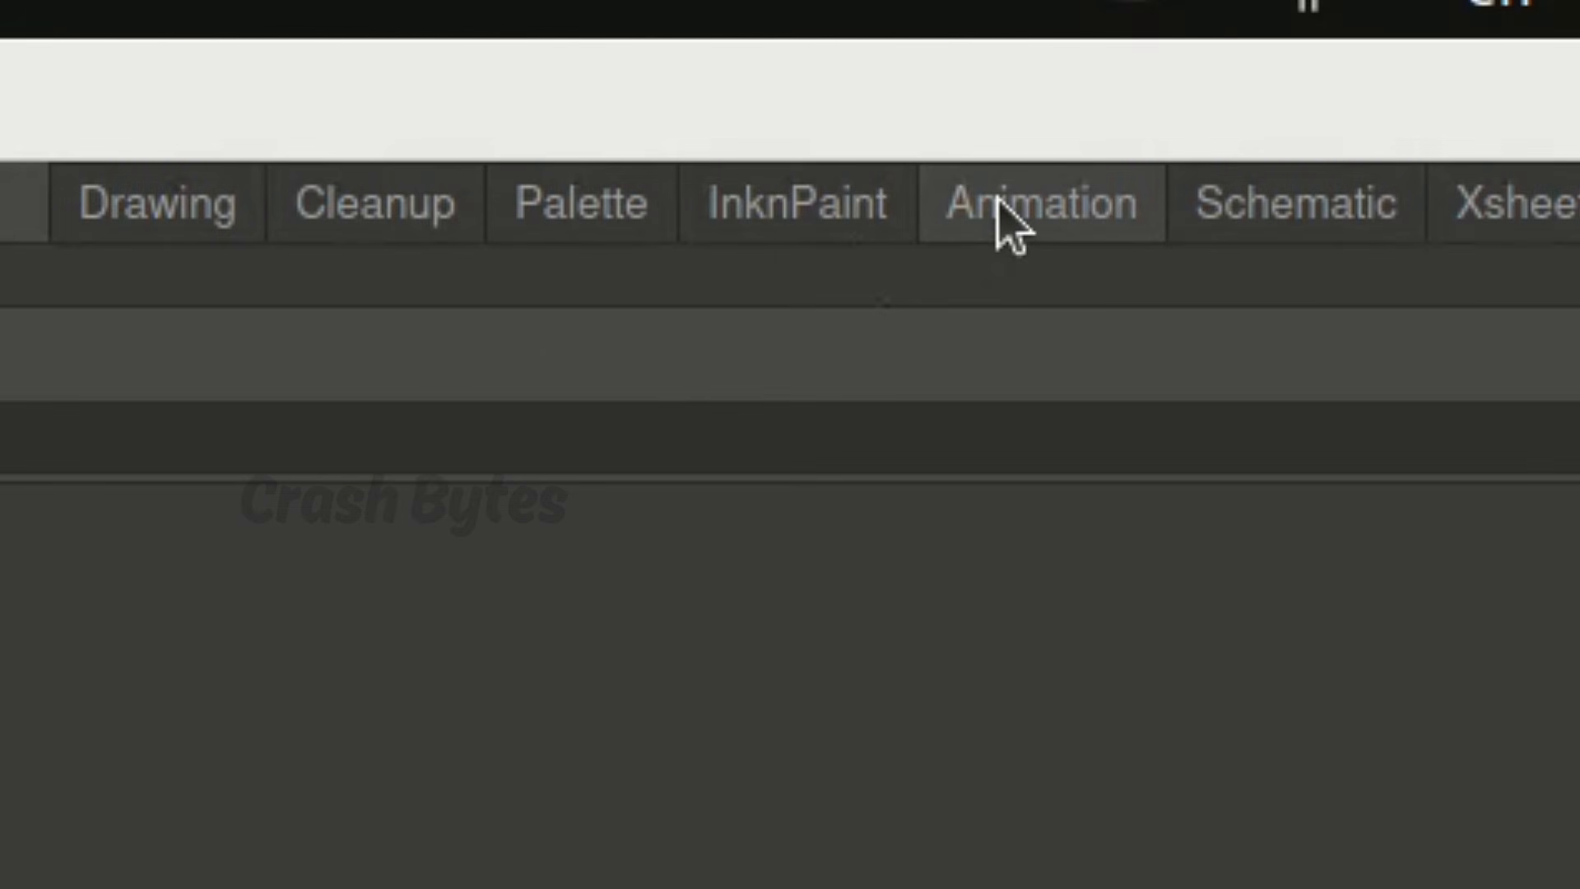
click(1311, 70)
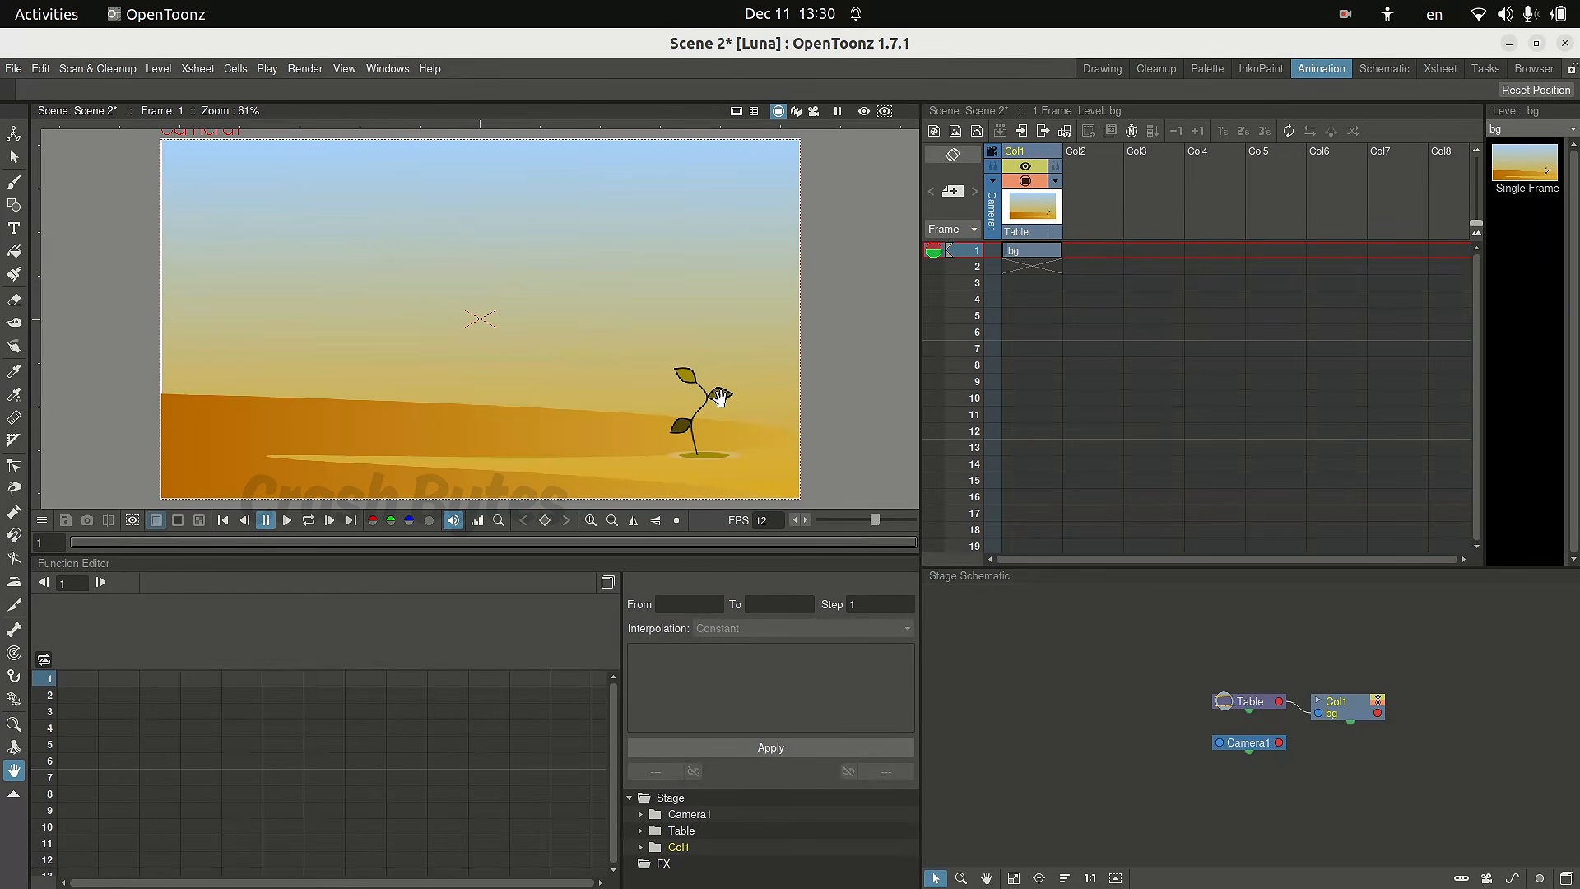
Try extending the bg cell in Col1 manually to frame 8, and undo the extension.
click(1028, 259)
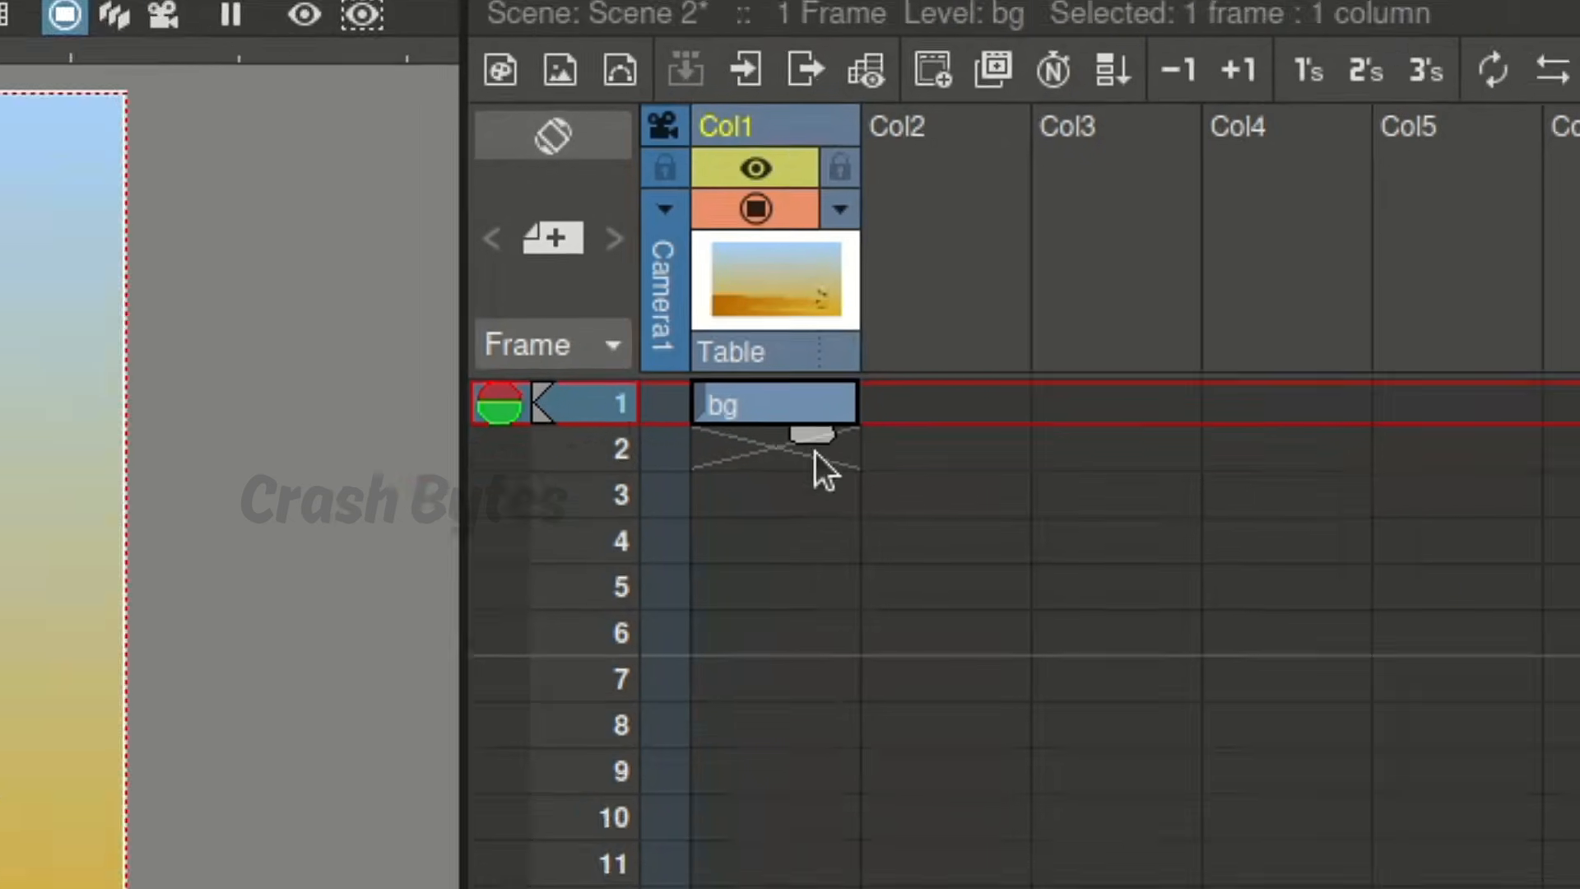
drag(752, 474, 748, 882)
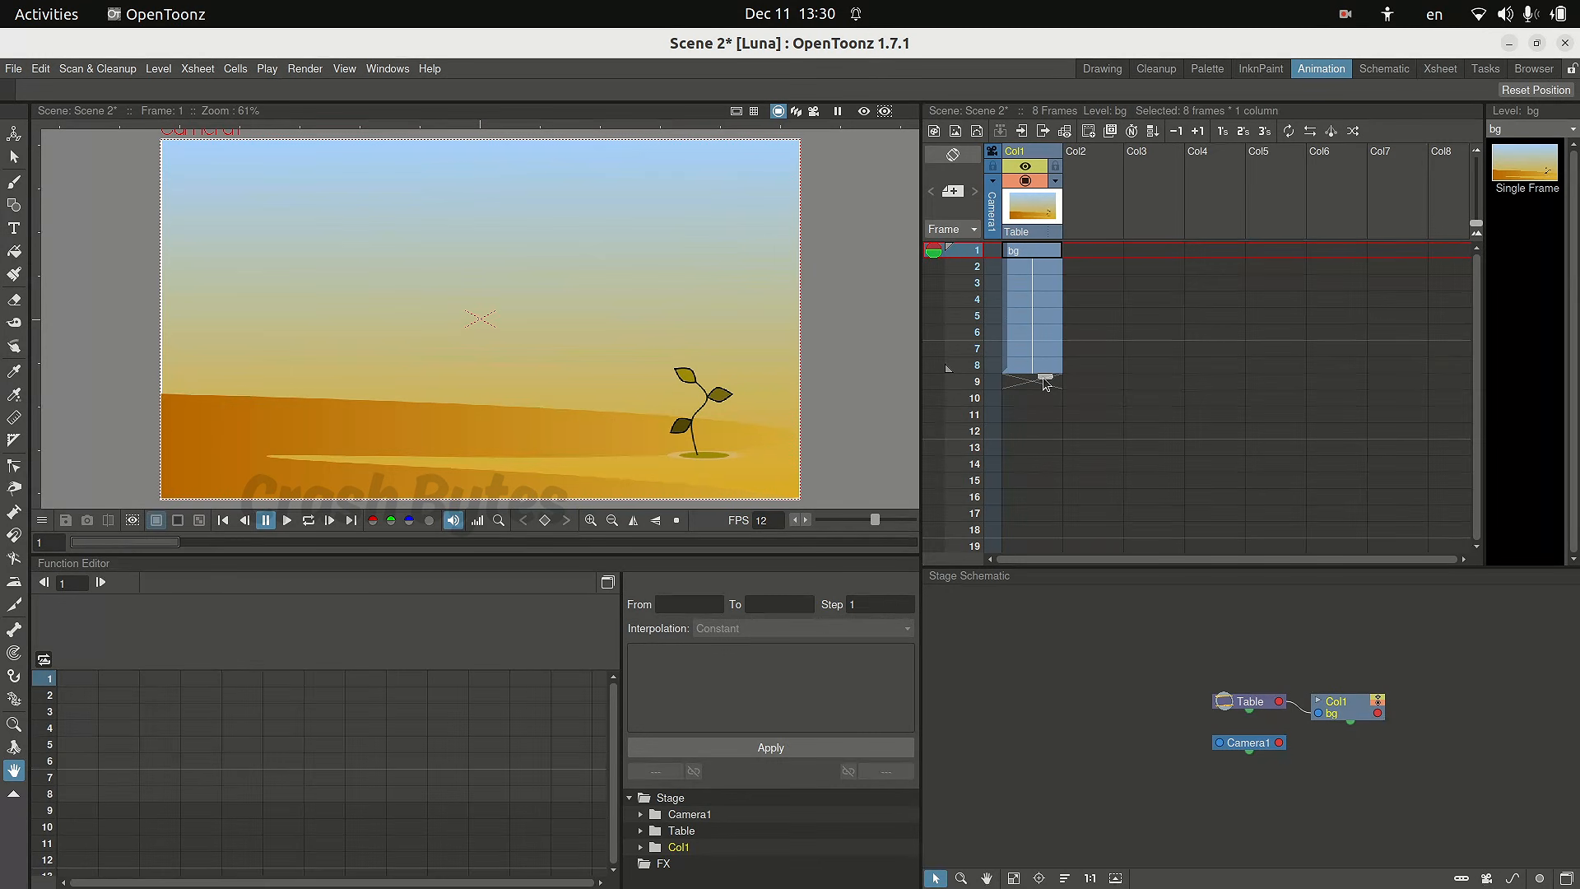
key(ctrl+z)
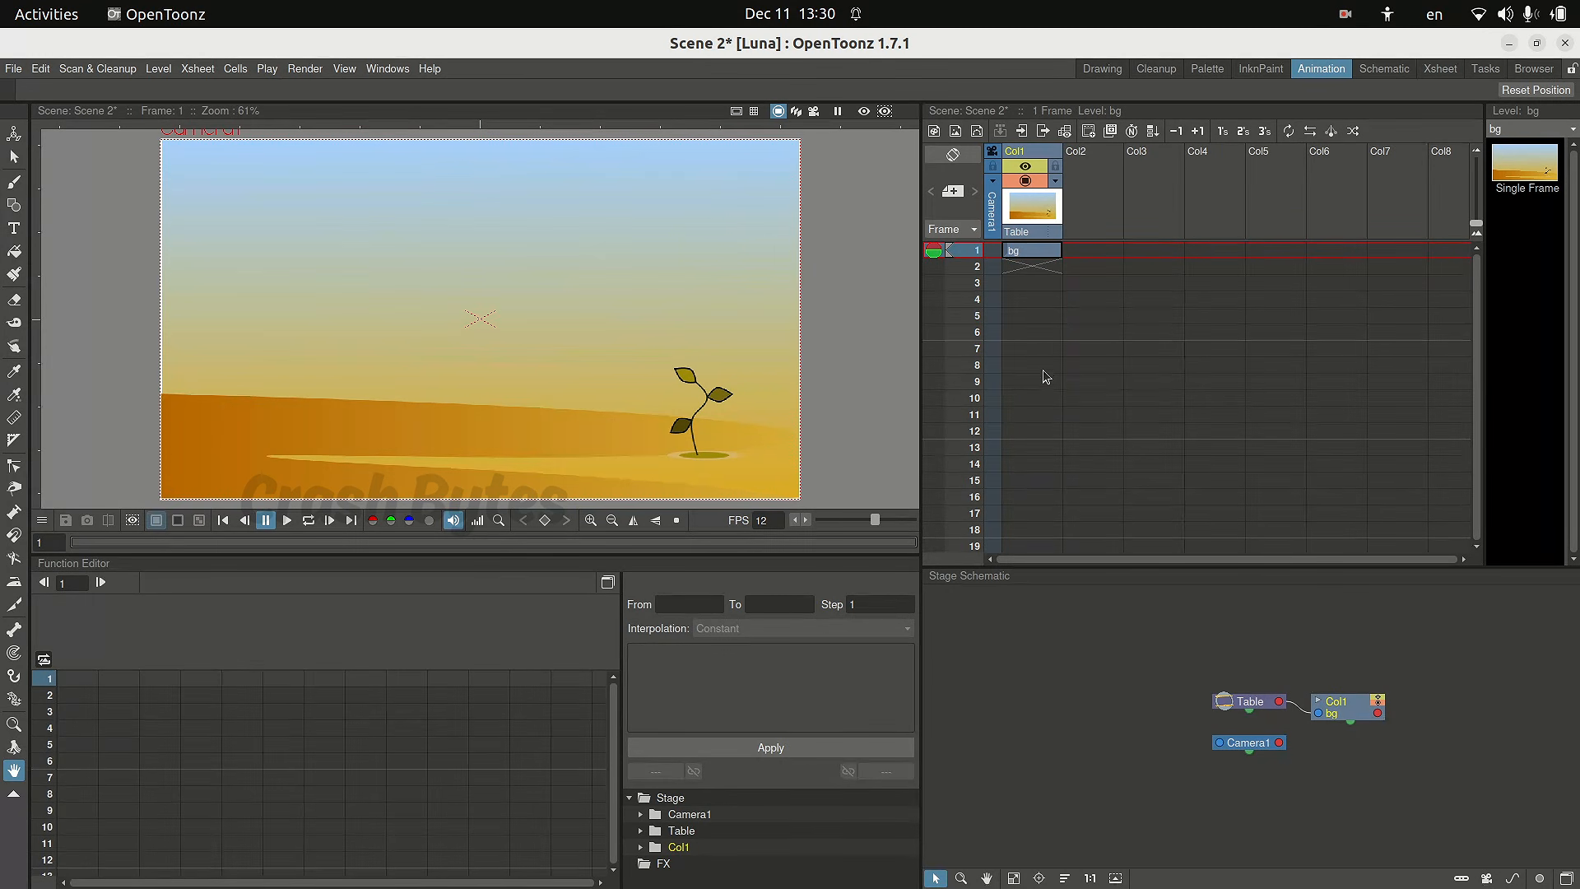
Repeat the bg cell in Col1 up to frame 60.
click(1043, 258)
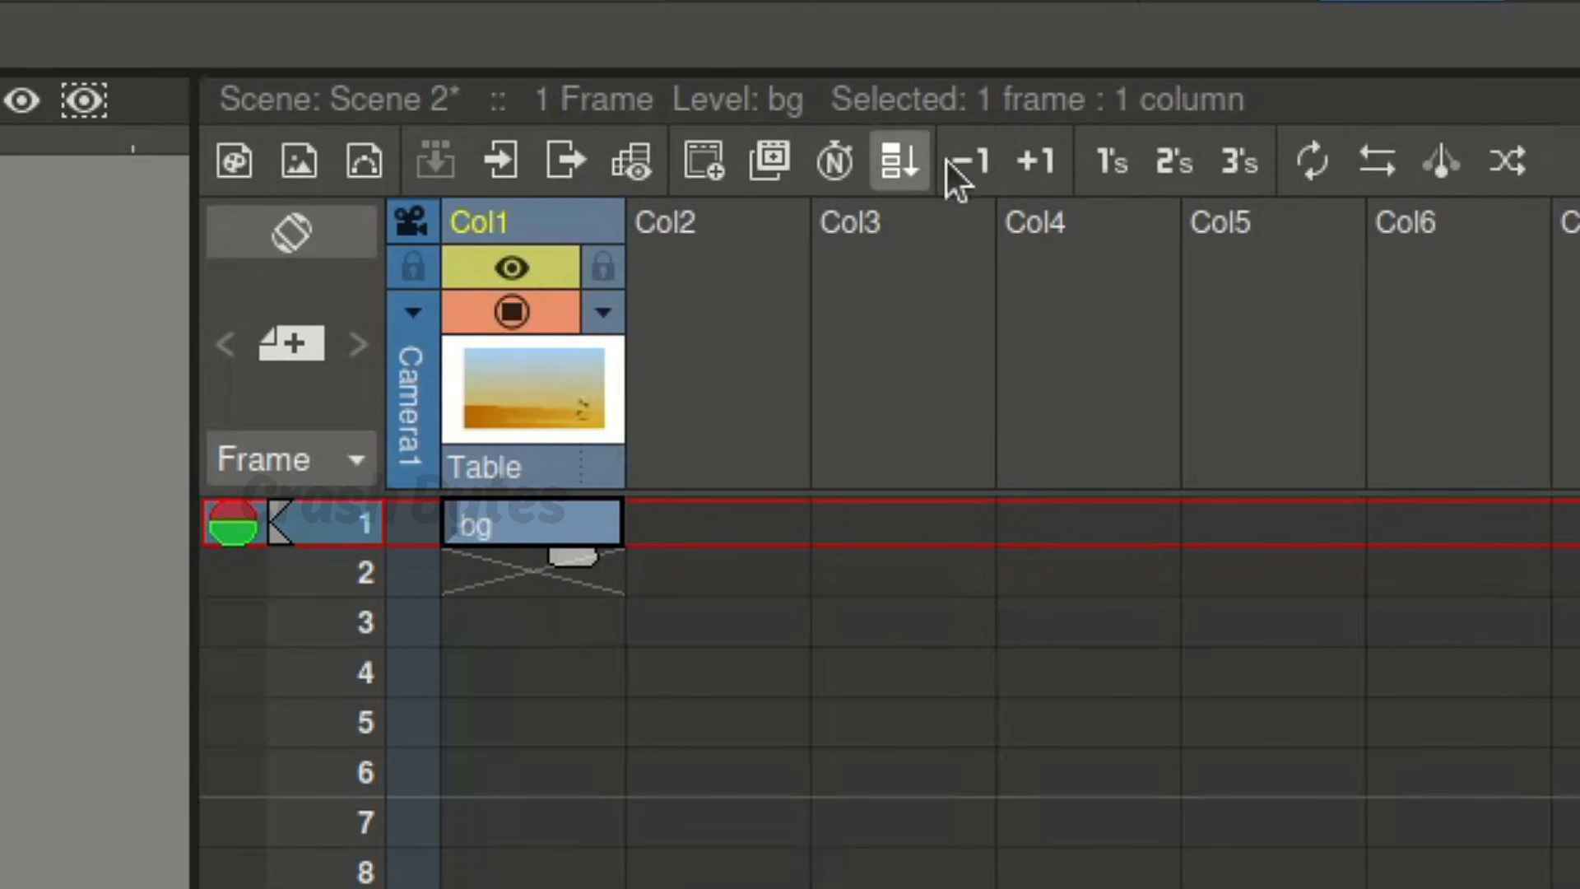
click(1311, 153)
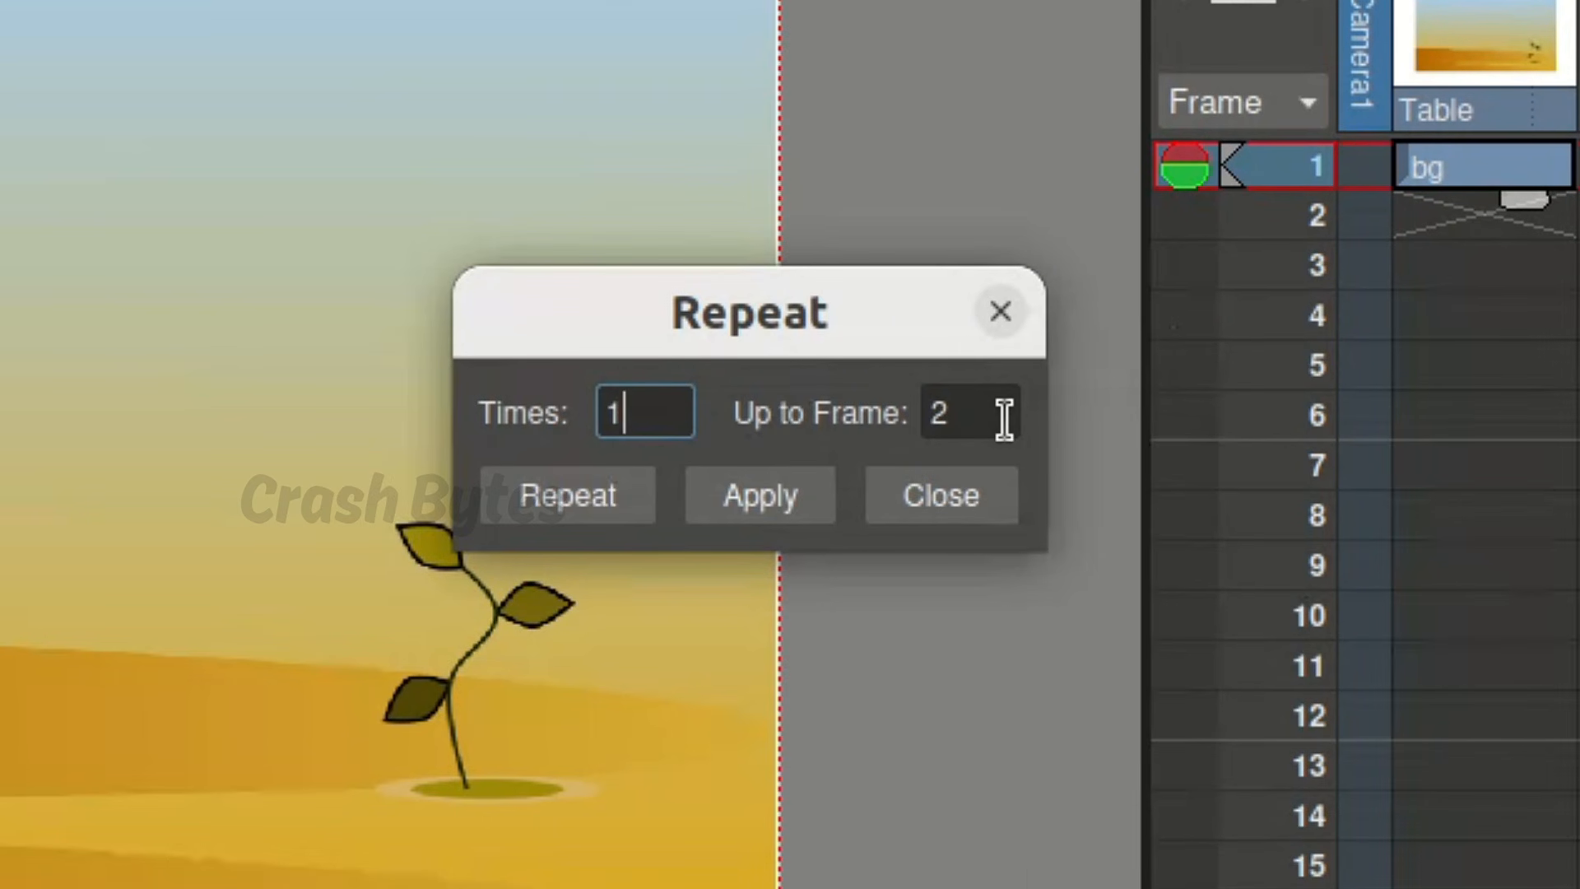
click(945, 412)
text(60)
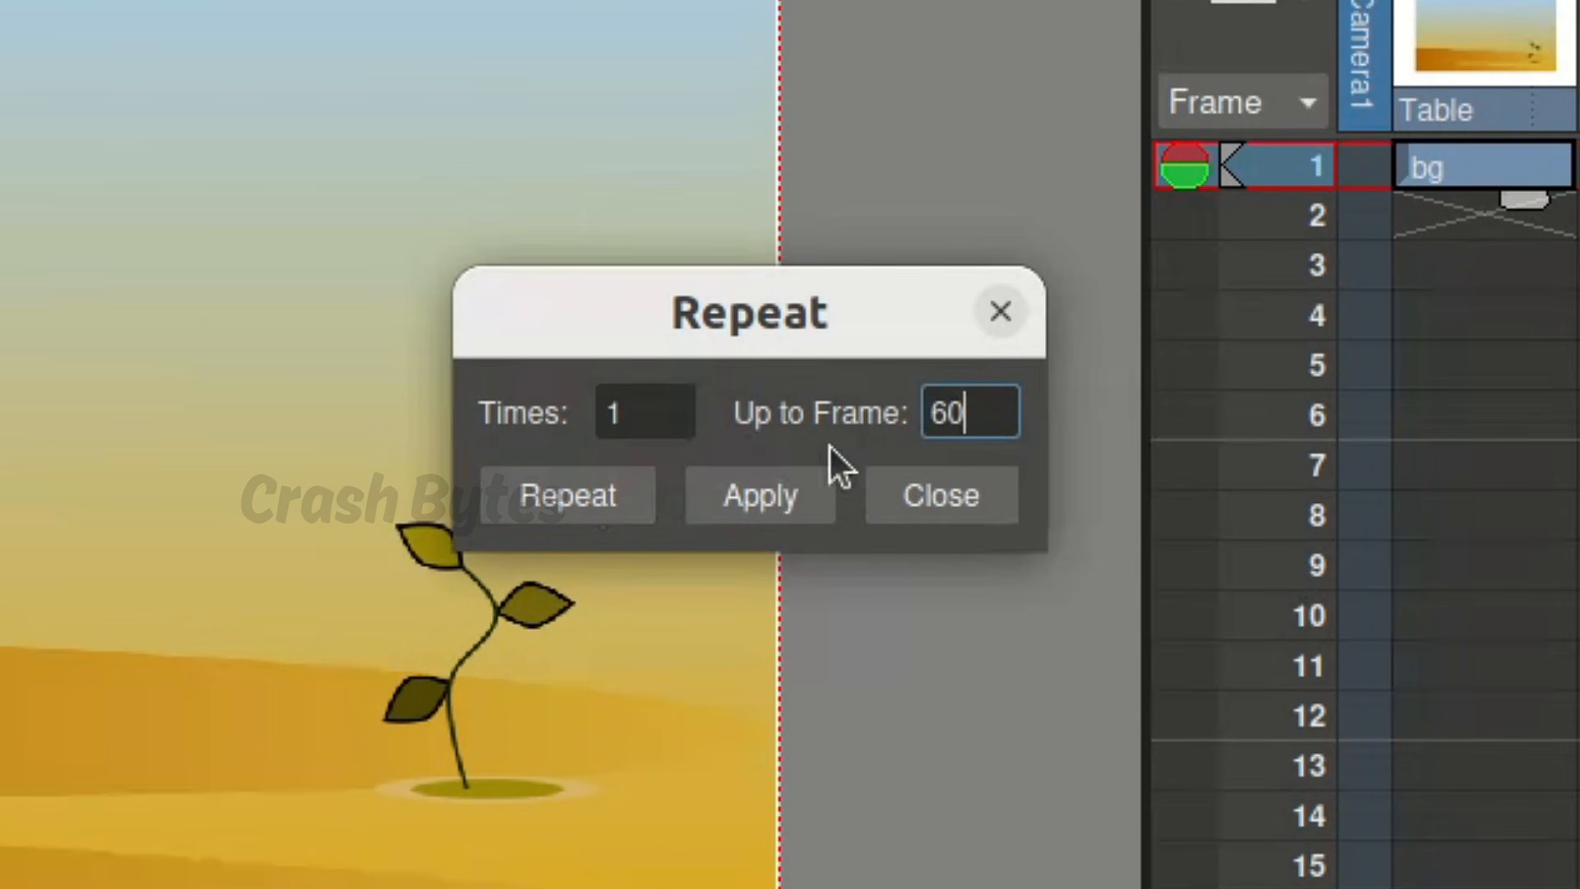
click(558, 496)
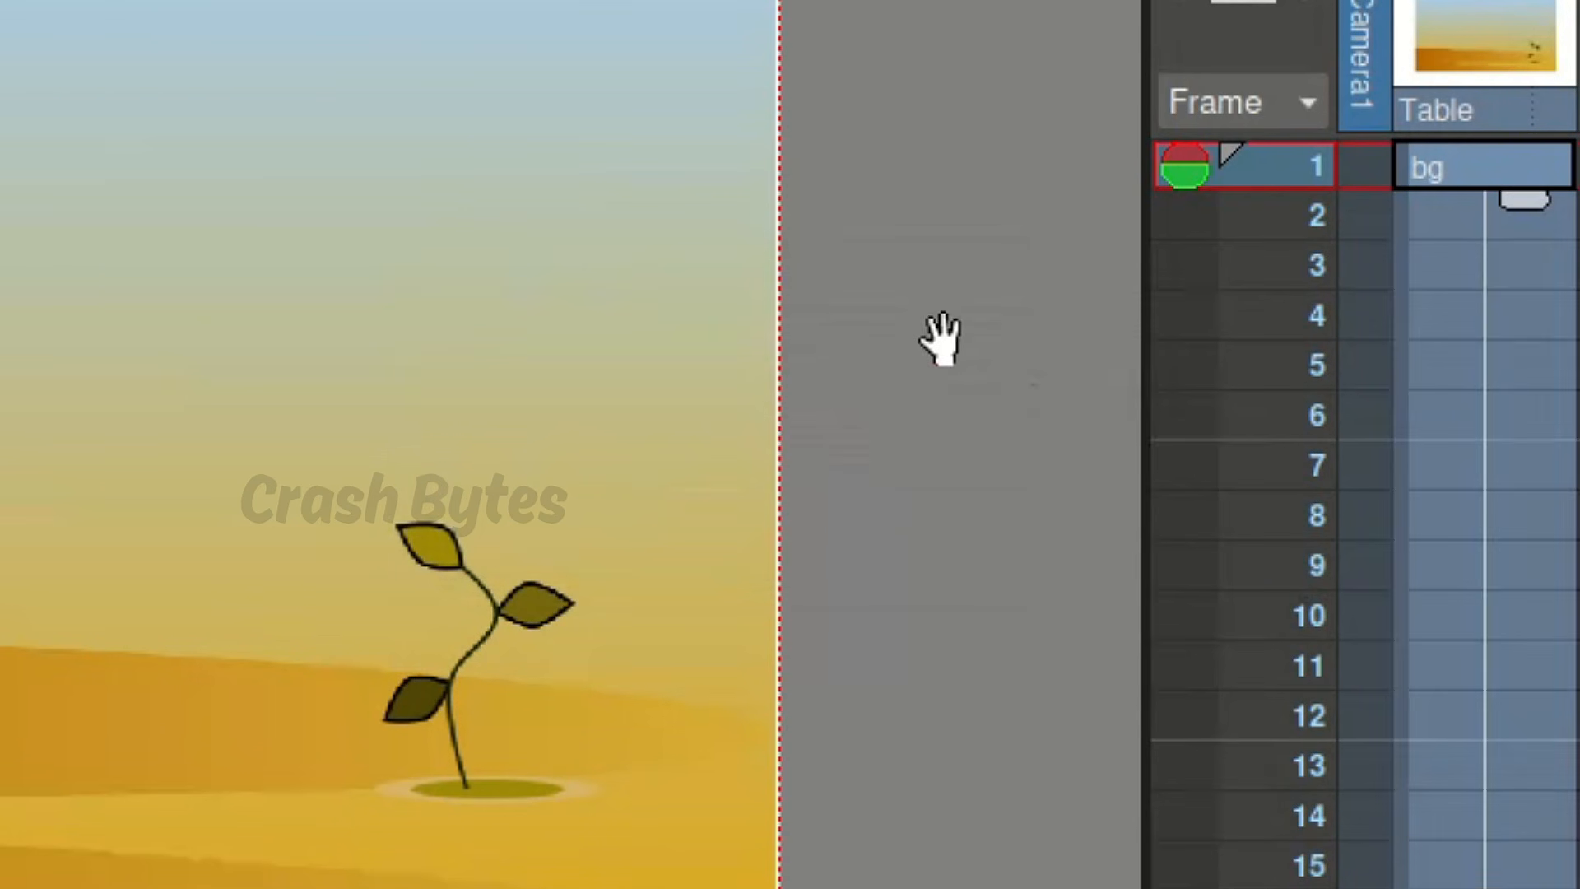
scroll(1037, 395, down, 6)
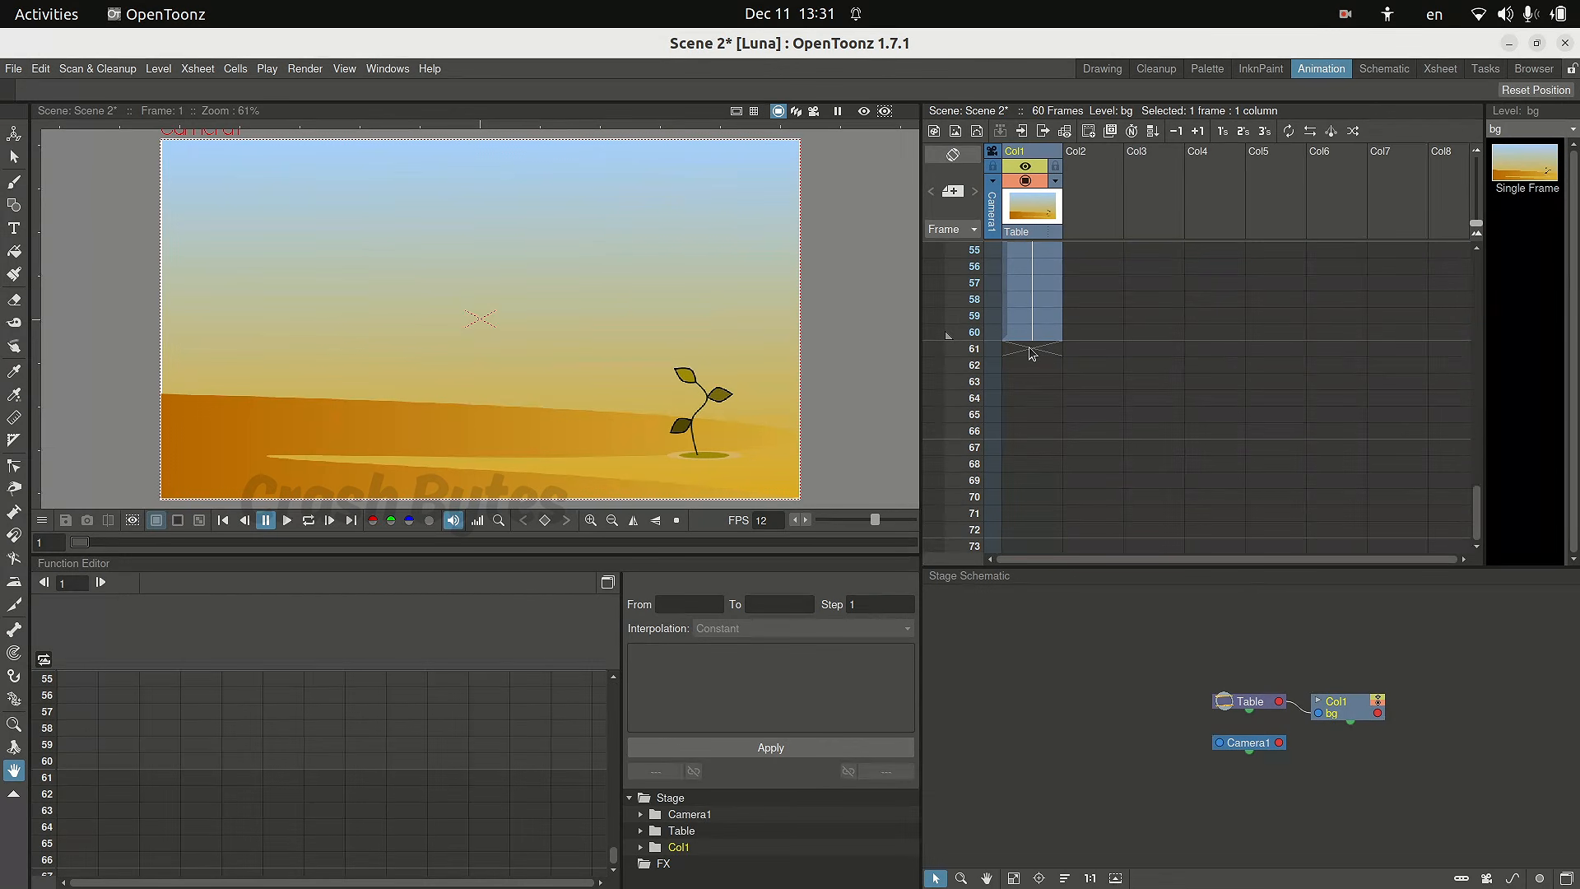
Load water.png from its original location into Col2 at frame 1 and return to the Animation workspace.
scroll(1037, 332, up, 12)
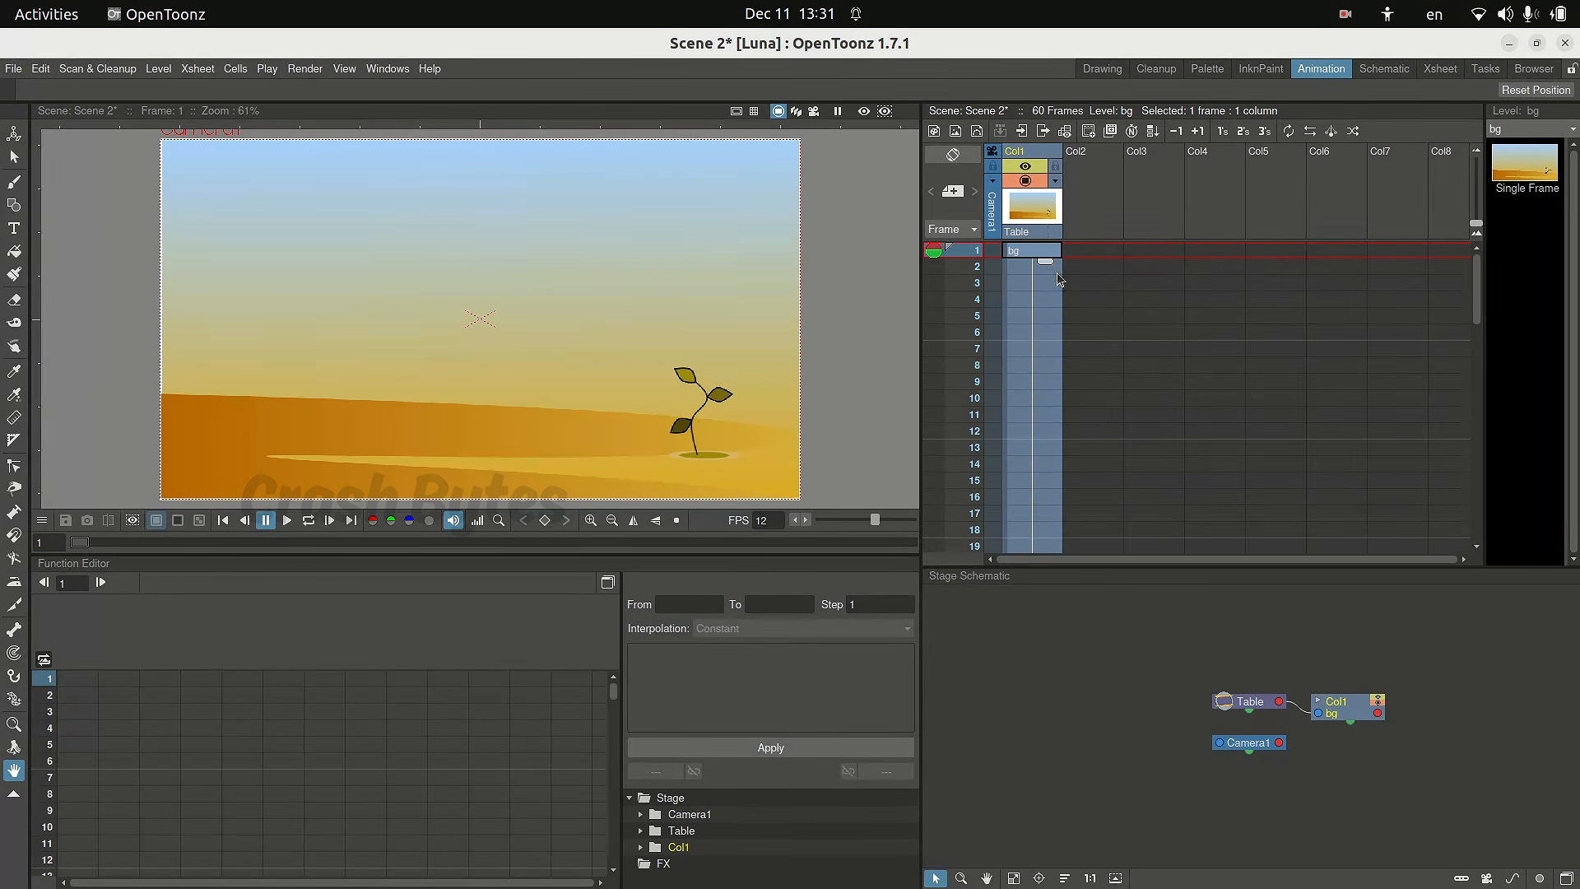
click(1095, 155)
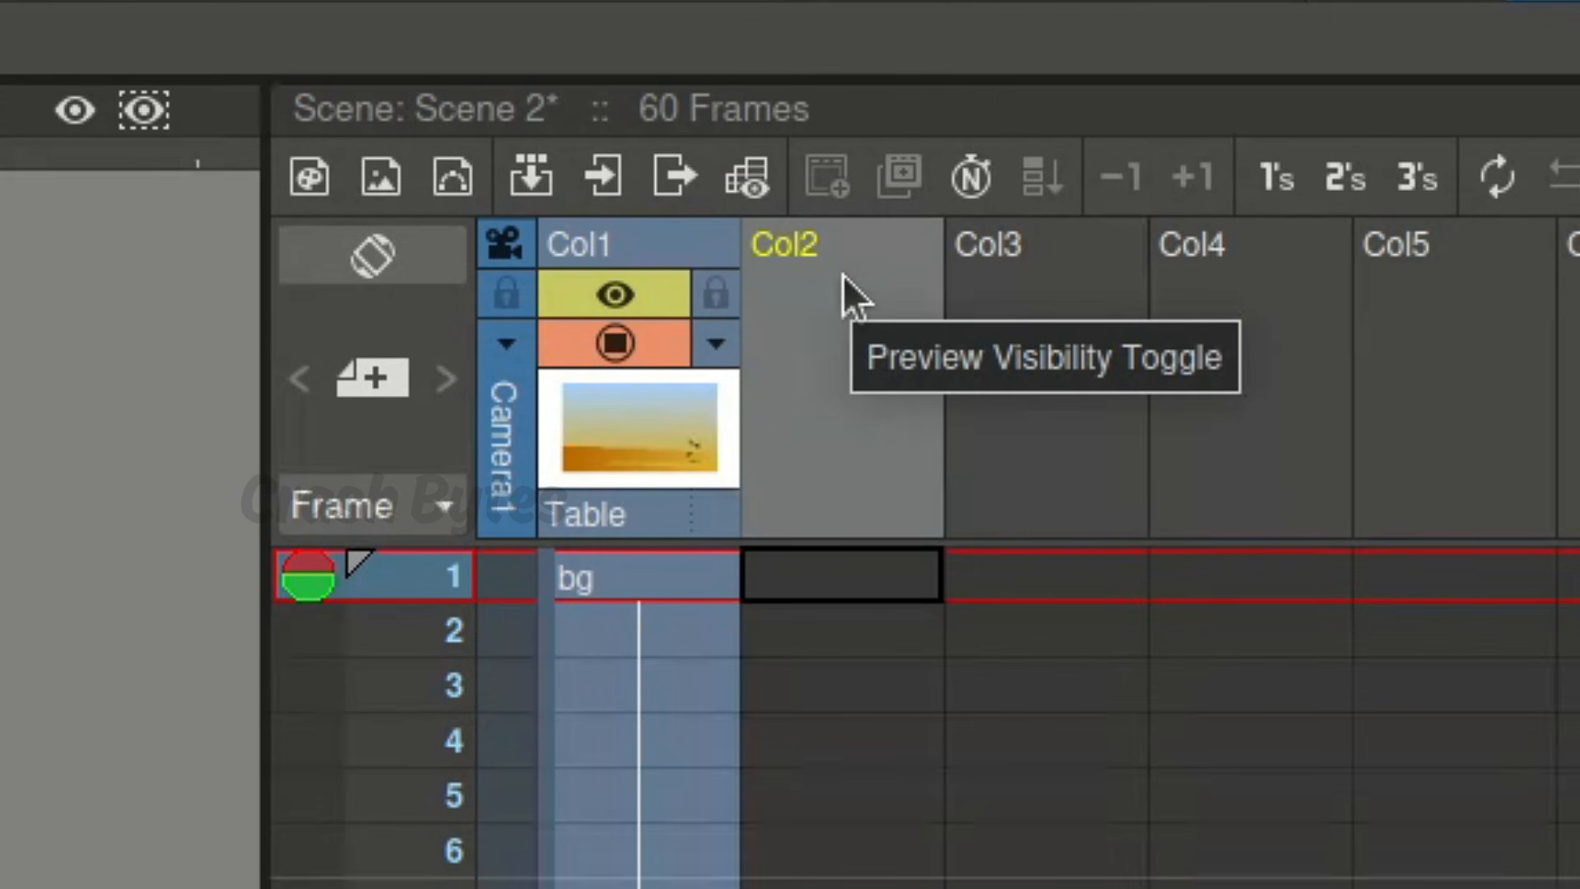
click(846, 580)
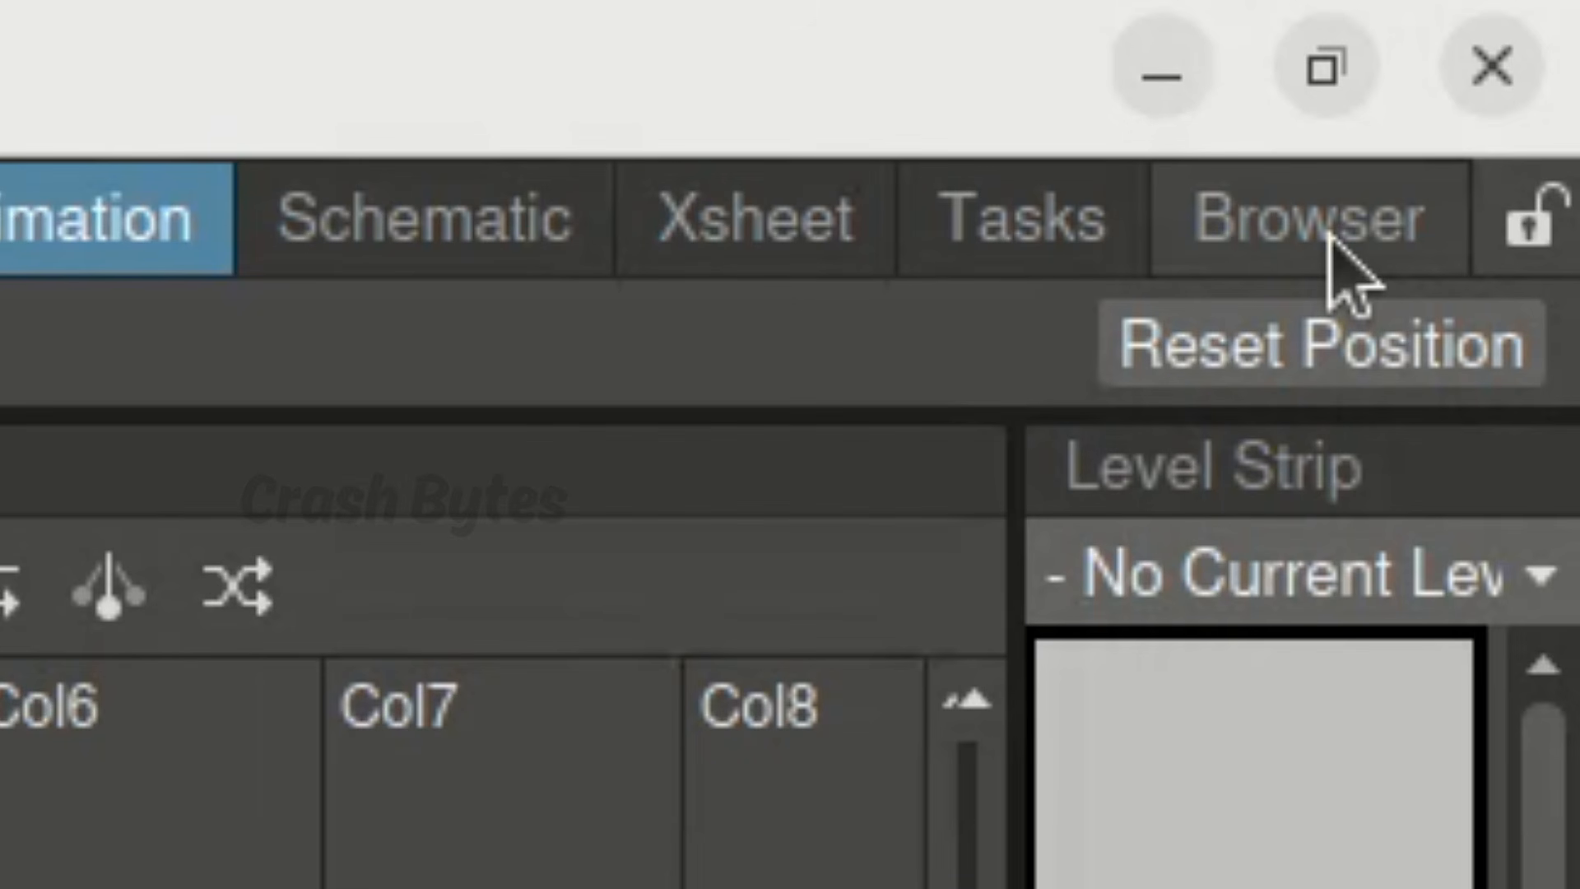
click(1328, 239)
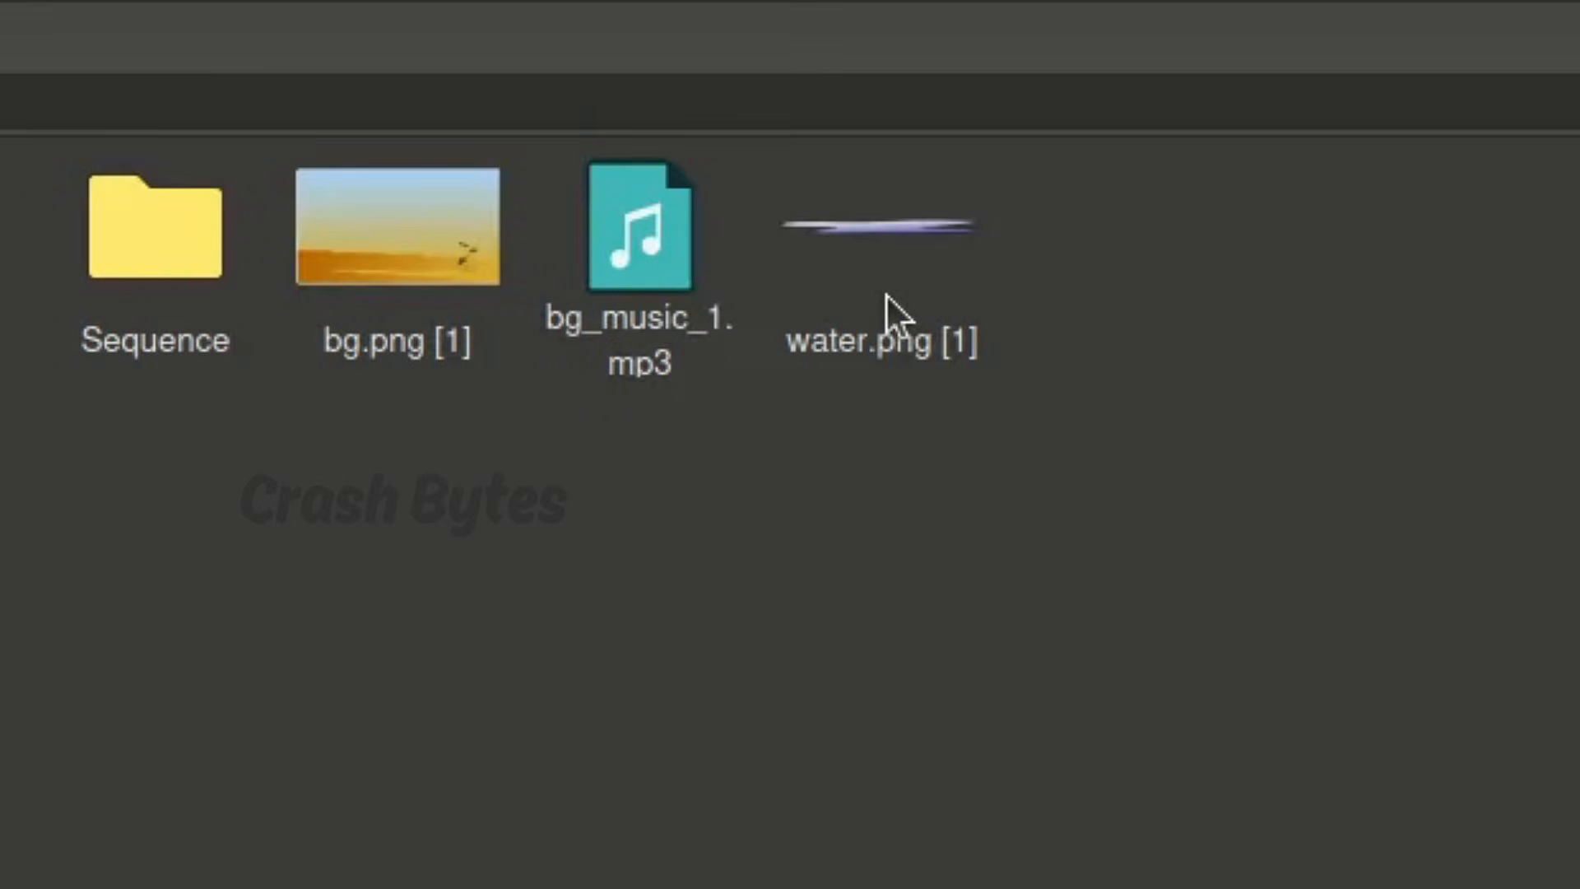
right_click(887, 296)
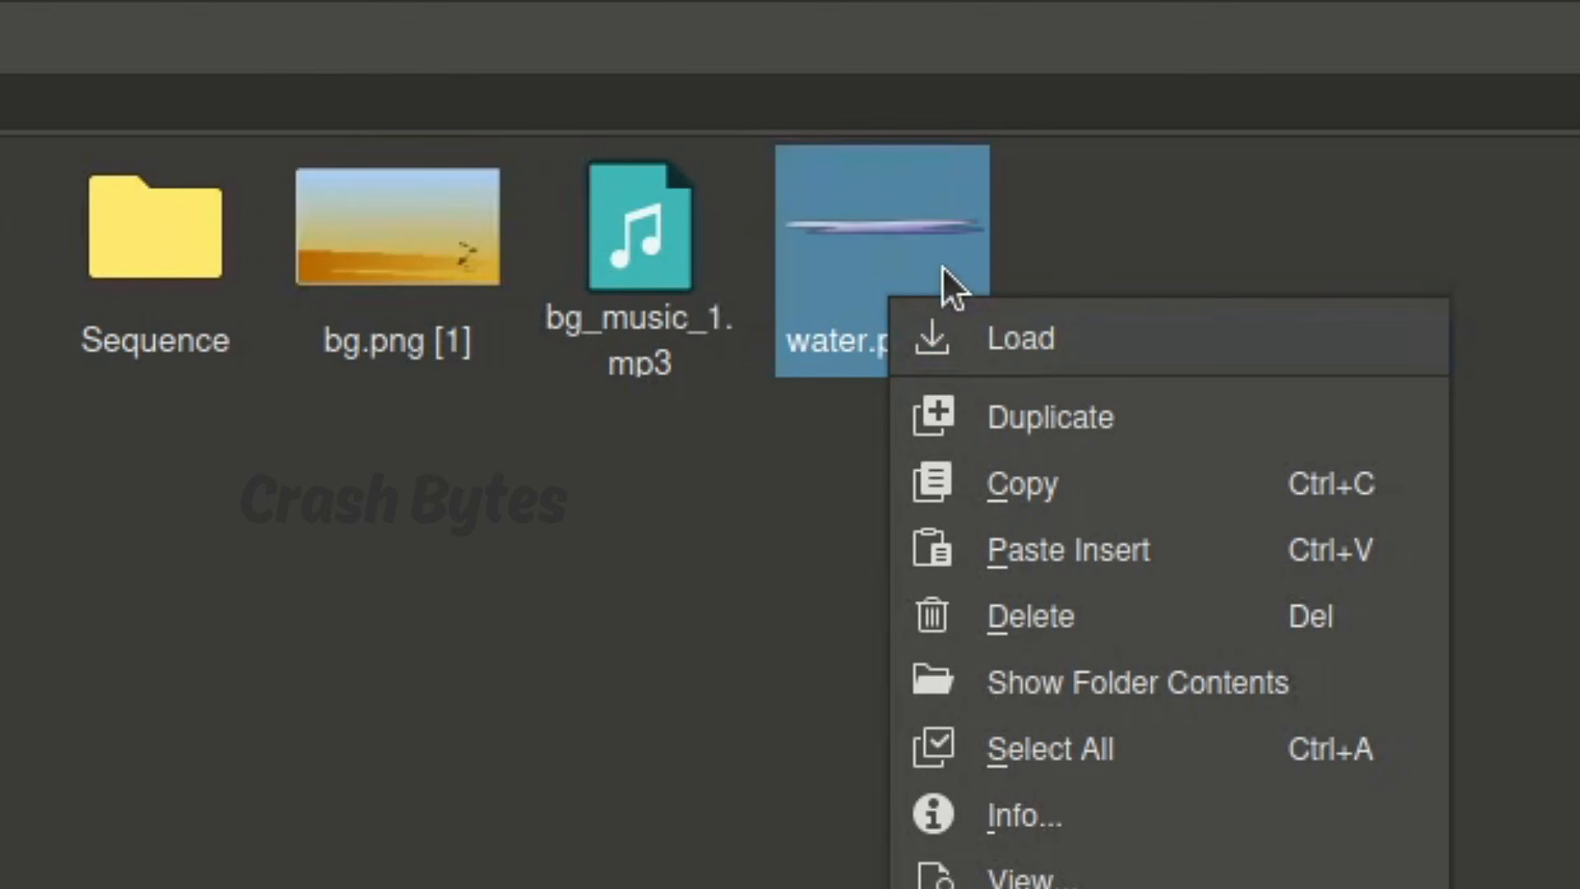
click(975, 334)
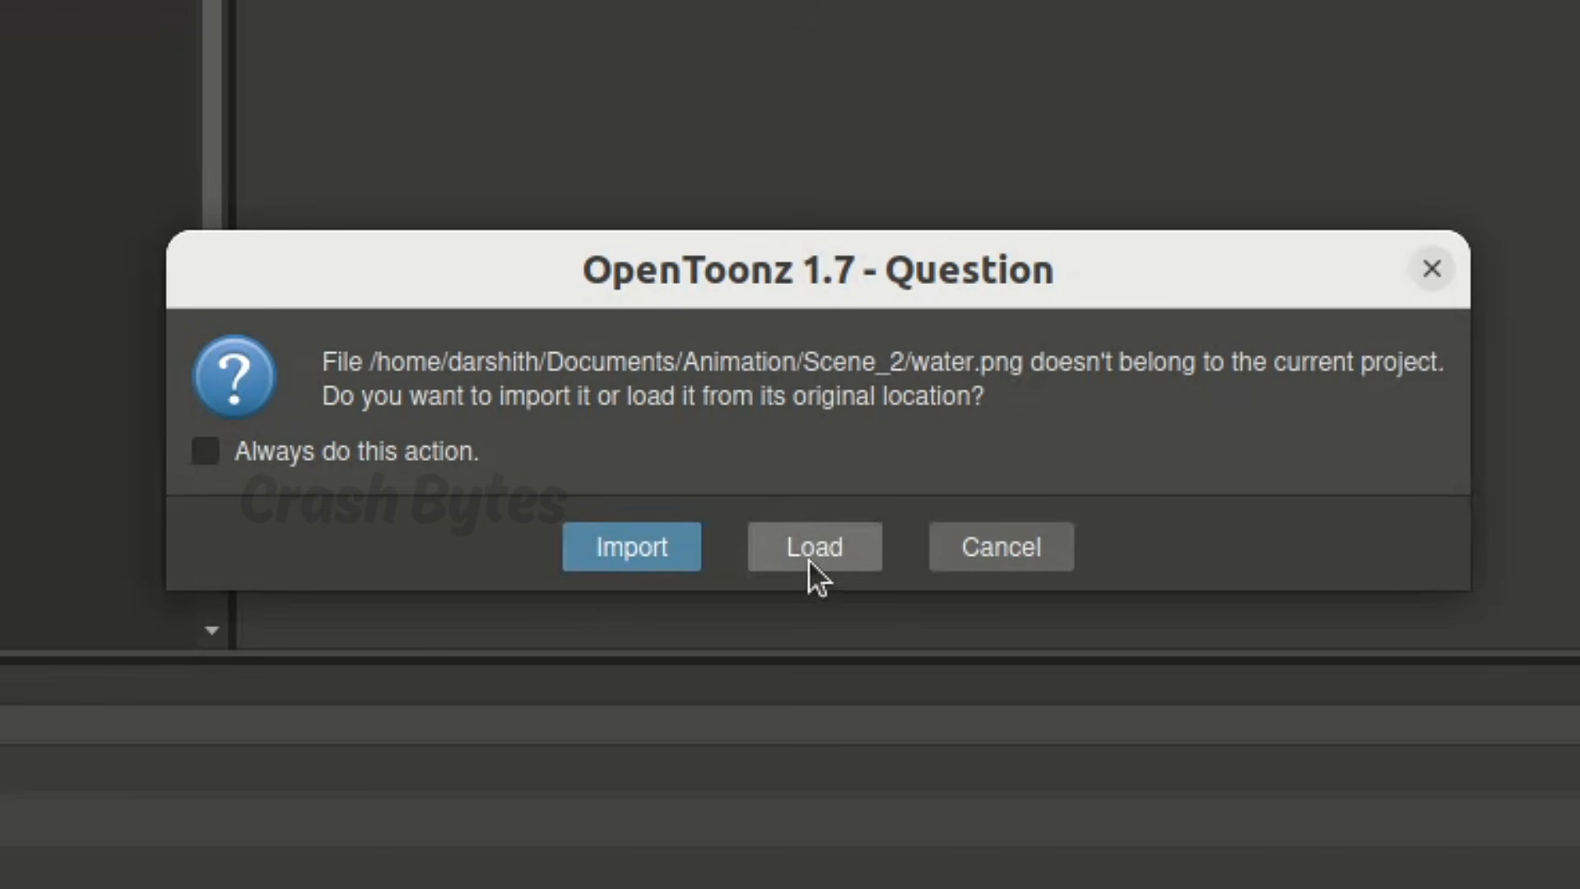
click(810, 552)
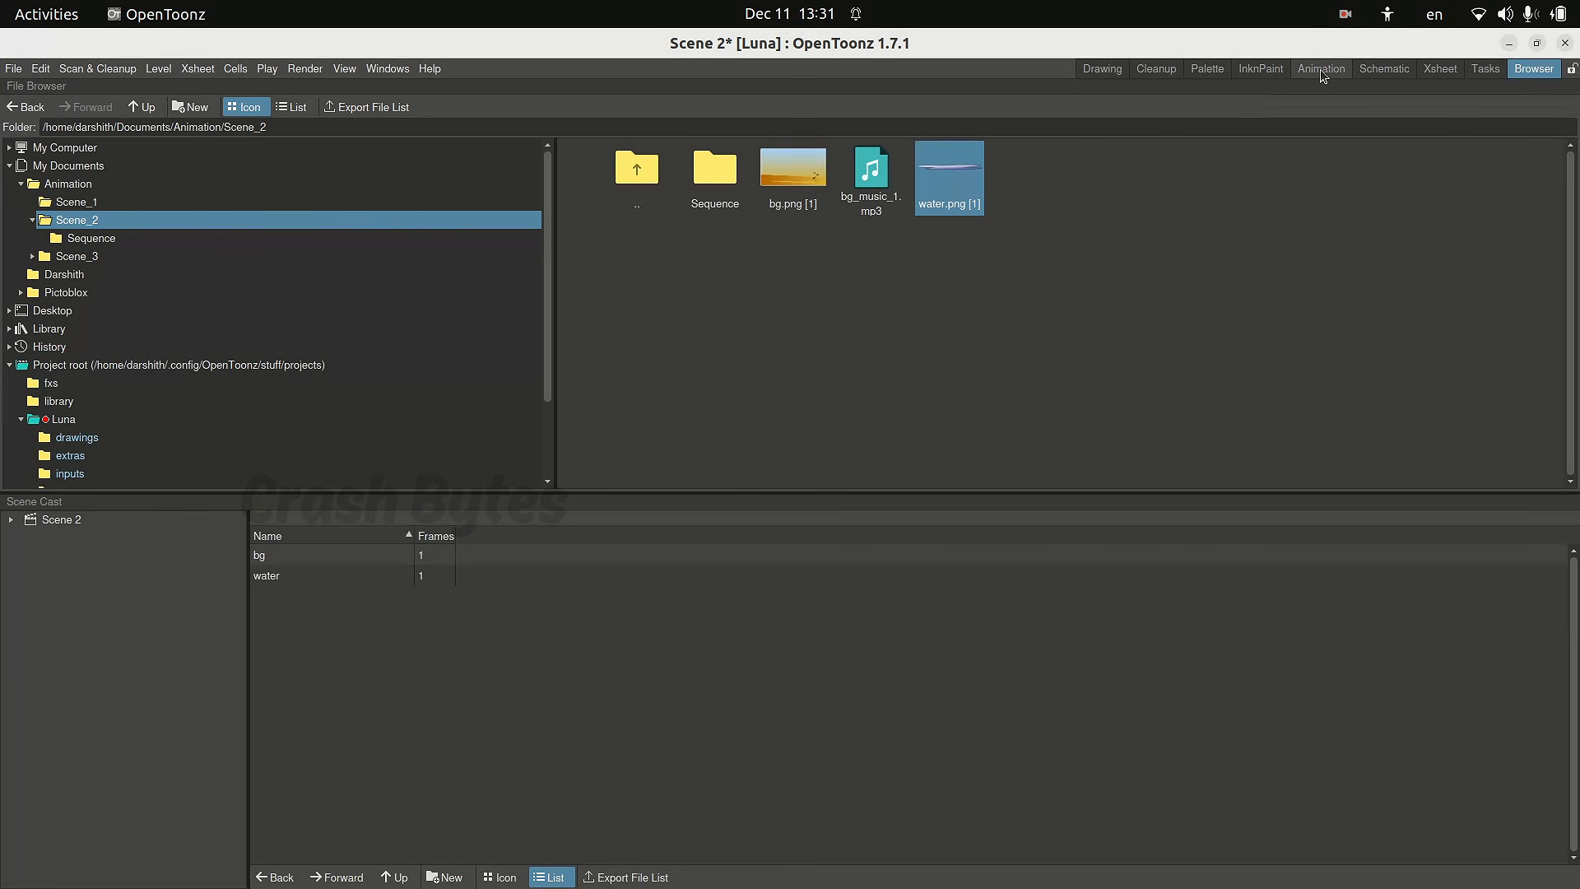
click(1320, 70)
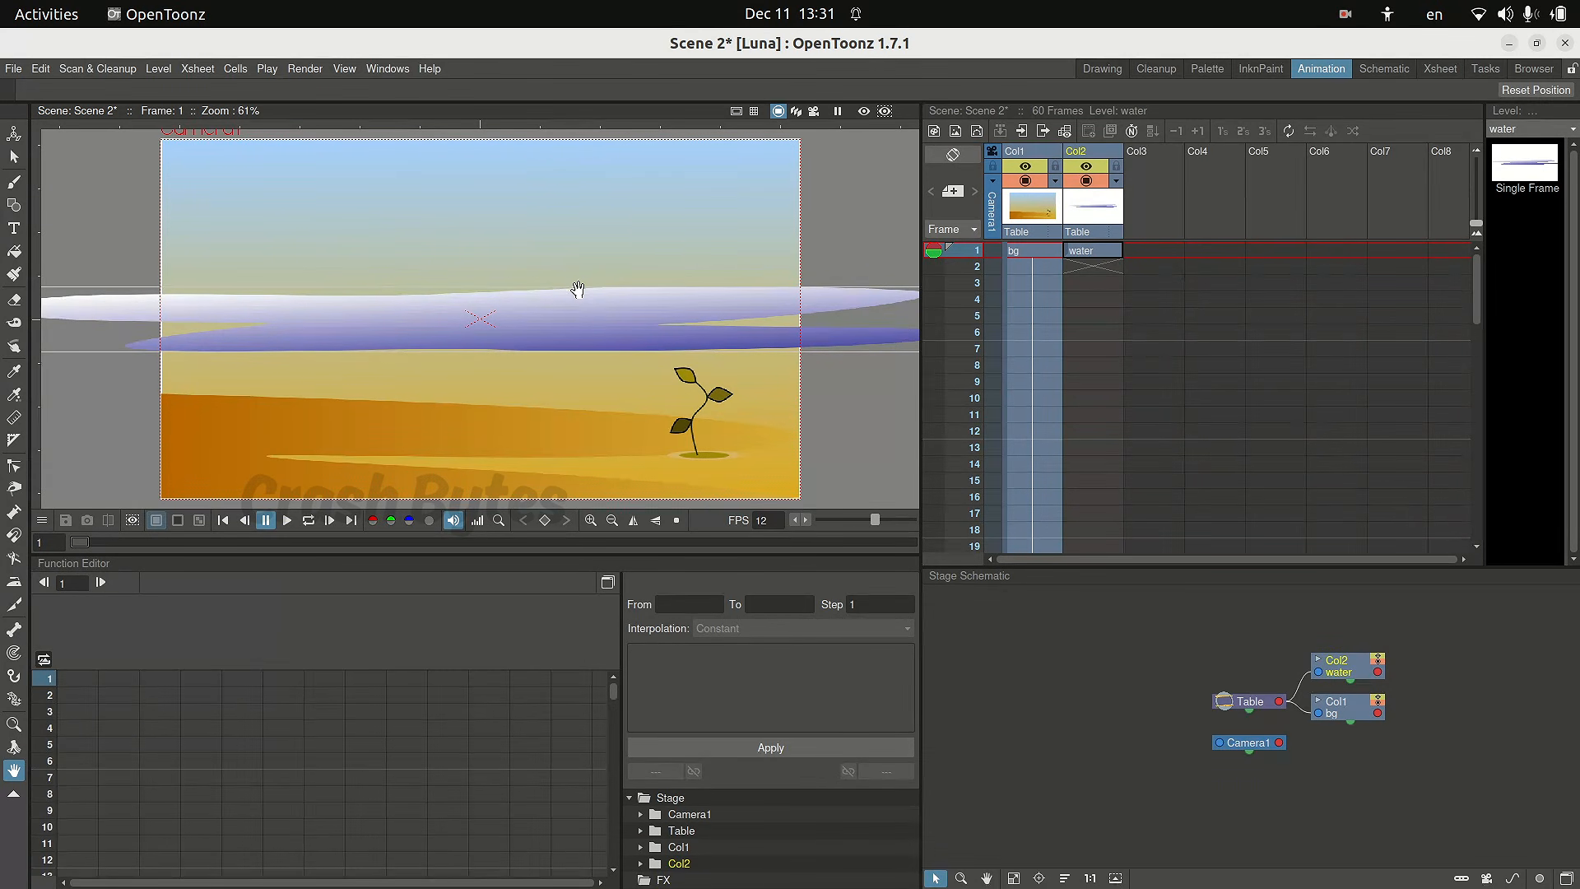
Repeat the water cell in Col2 up to frame 60.
scroll(437, 333, down, 4)
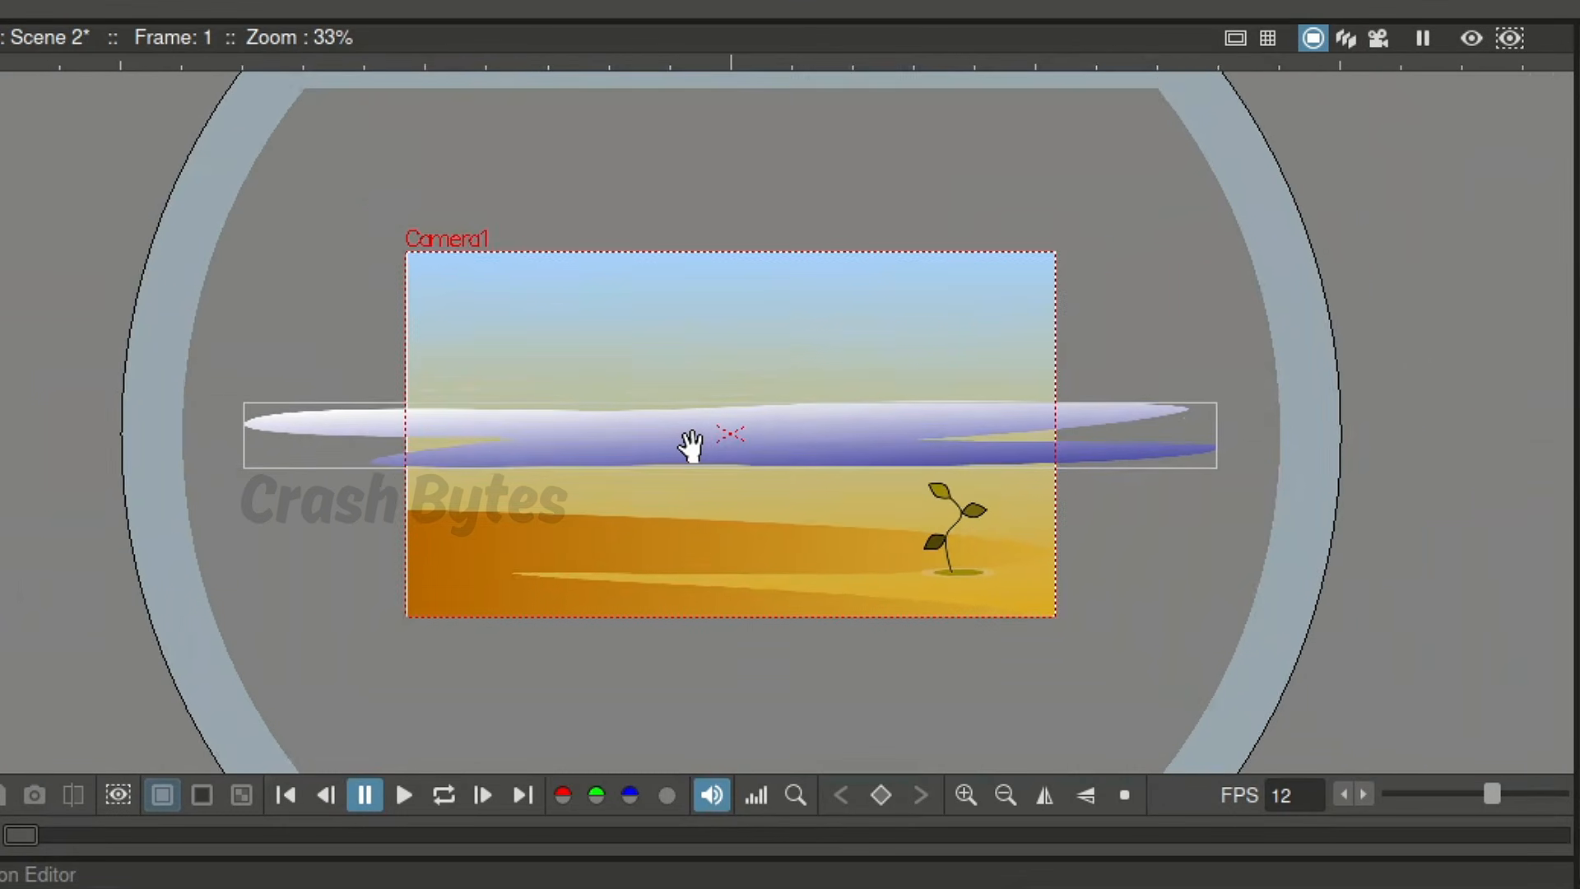
scroll(689, 445, up, 2)
scroll(689, 445, down, 1)
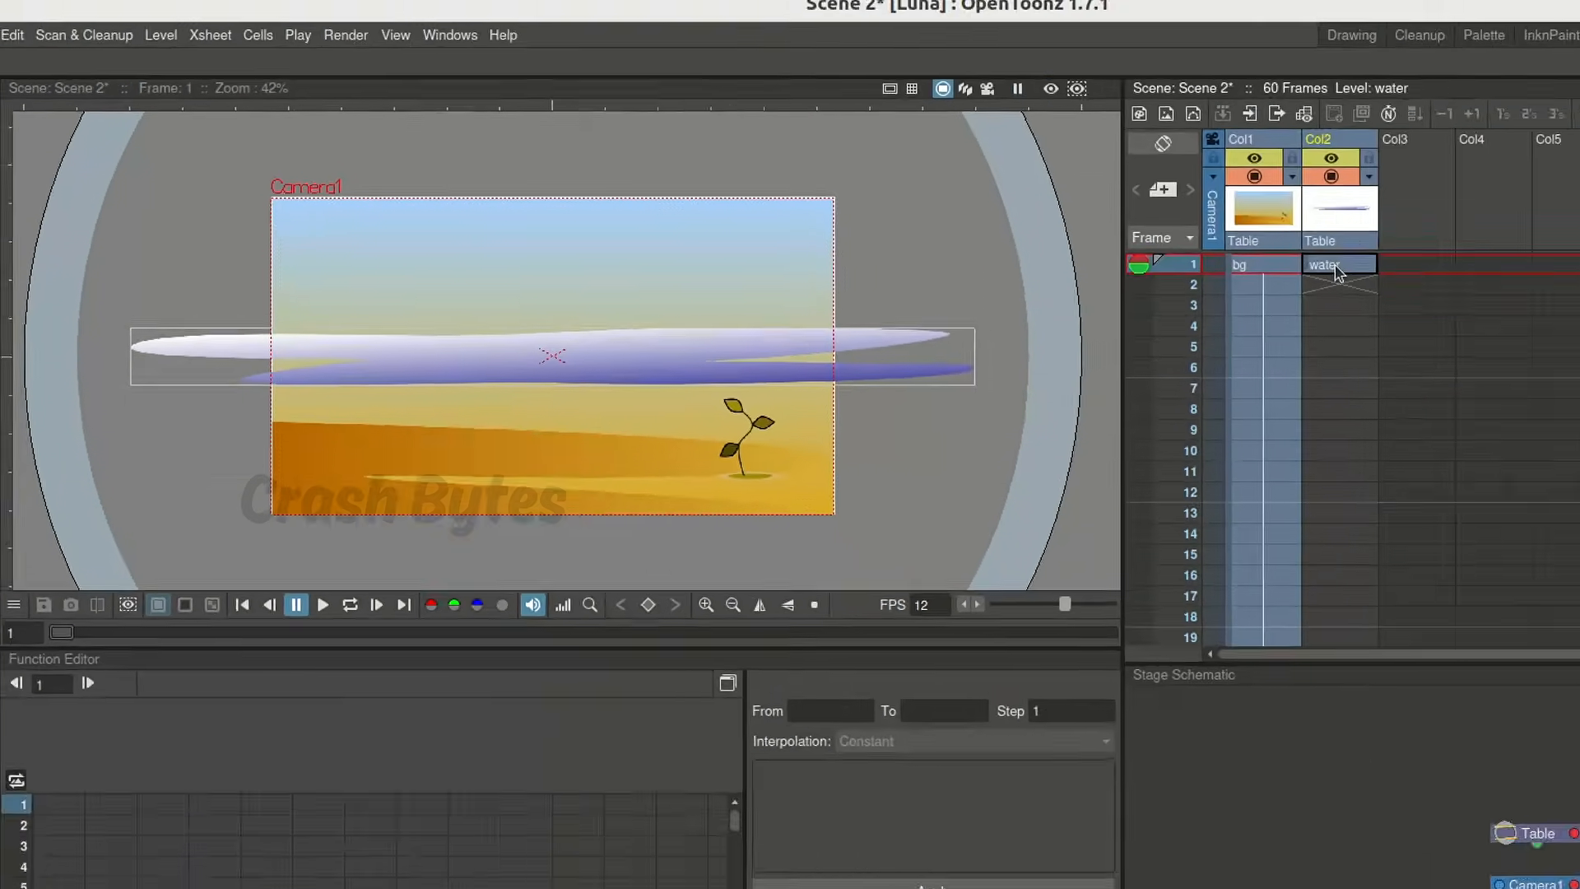
click(1092, 252)
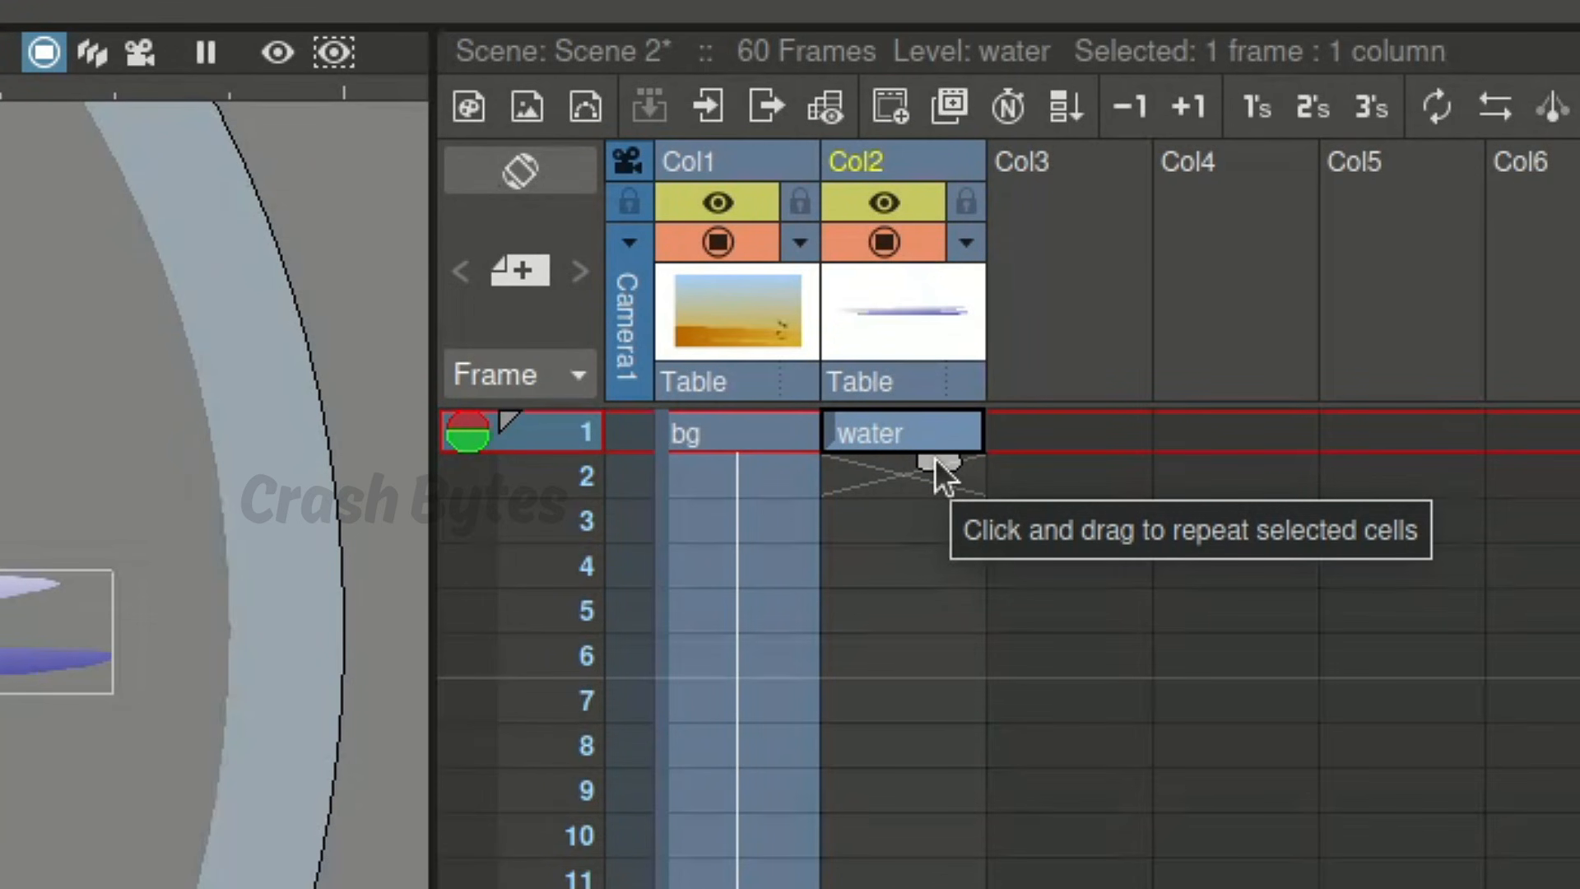
drag(934, 457, 944, 783)
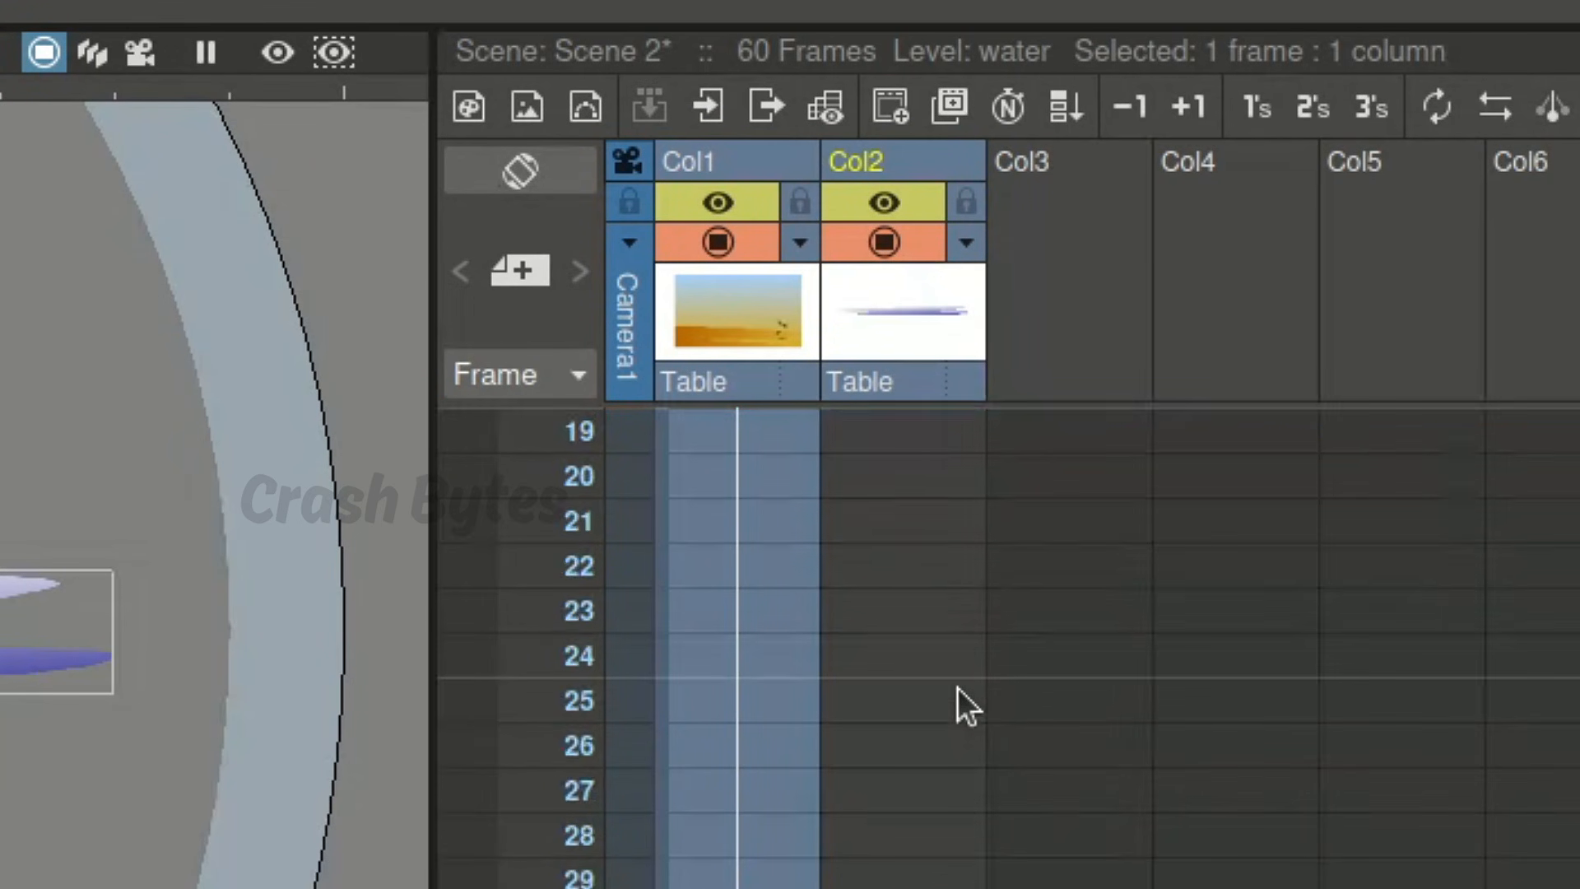
drag(1106, 372, 1094, 439)
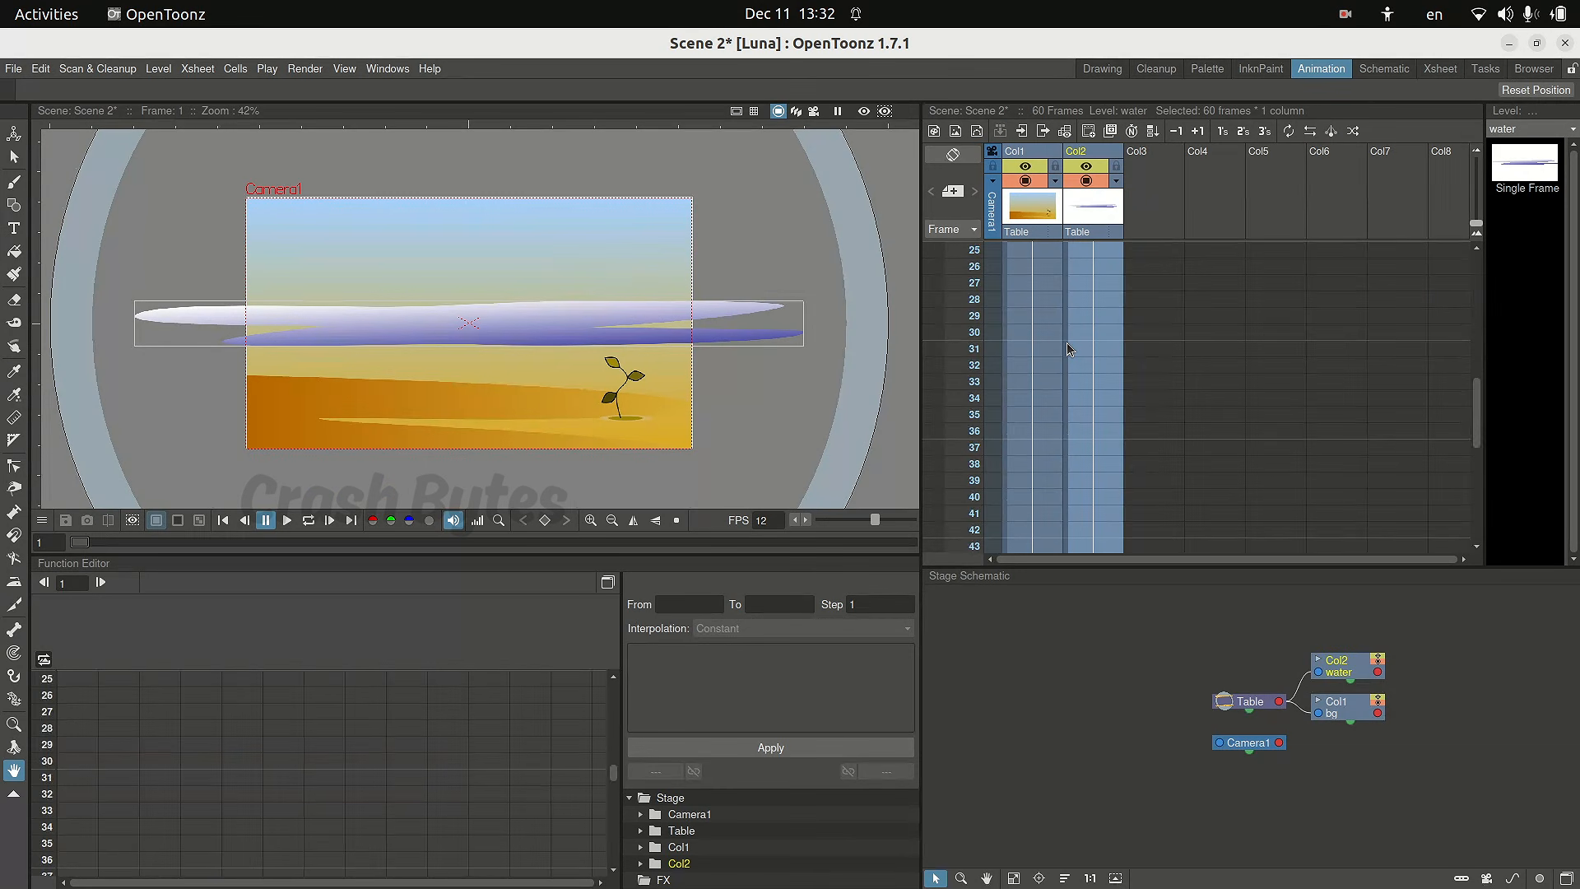
scroll(1357, 401, up, 10)
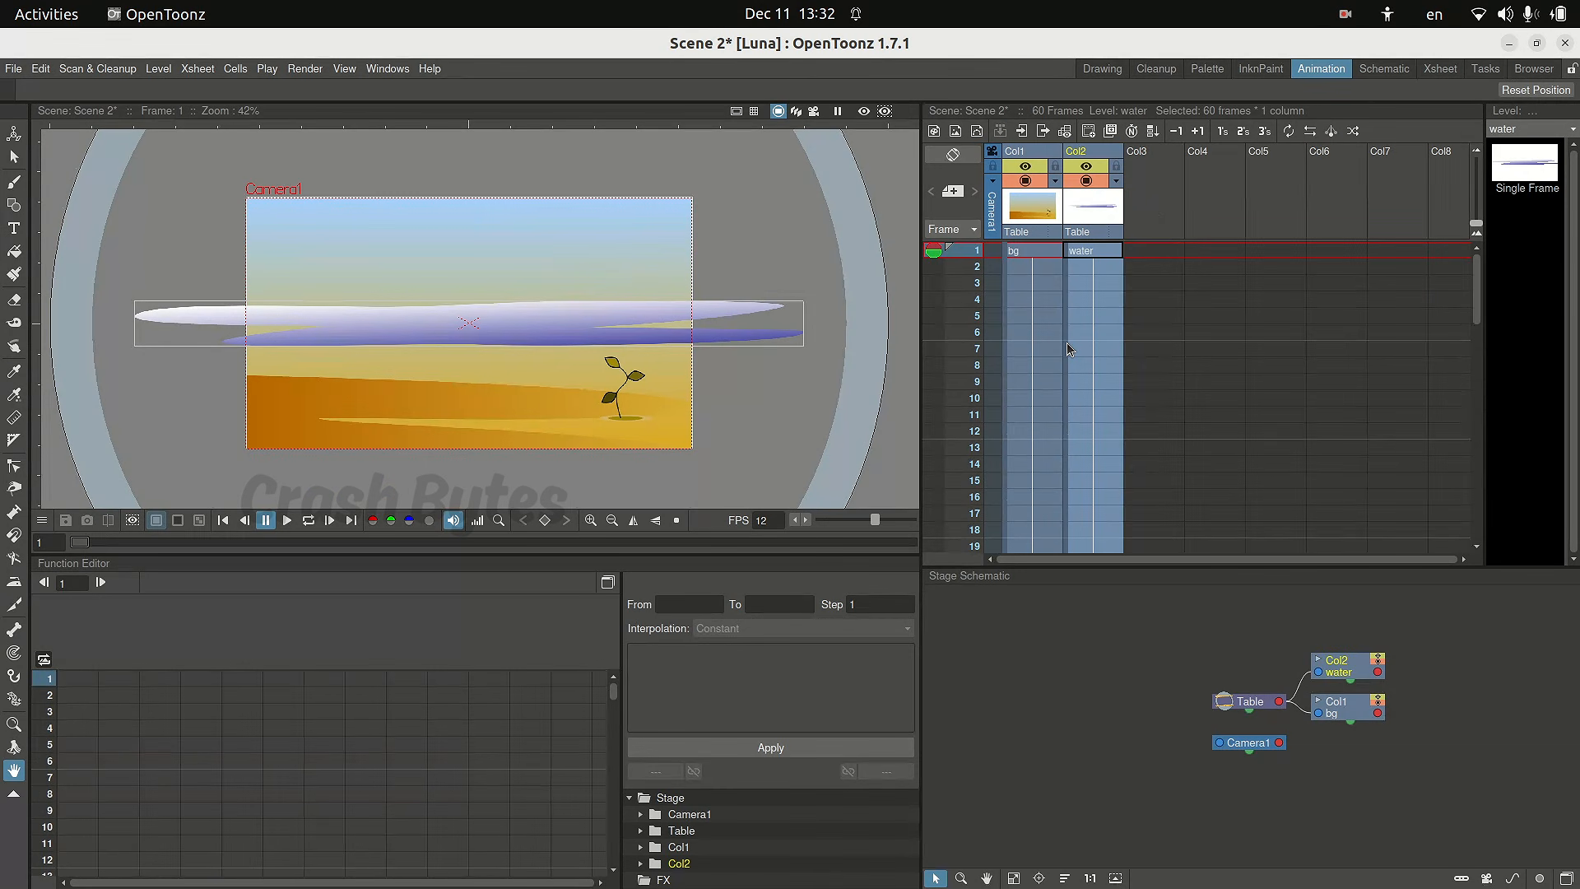
At frame 1, use the Animate tool in Position mode to move the water beyond the camera's lower-left corner, about X -1258 px, Y -361 px.
click(1105, 255)
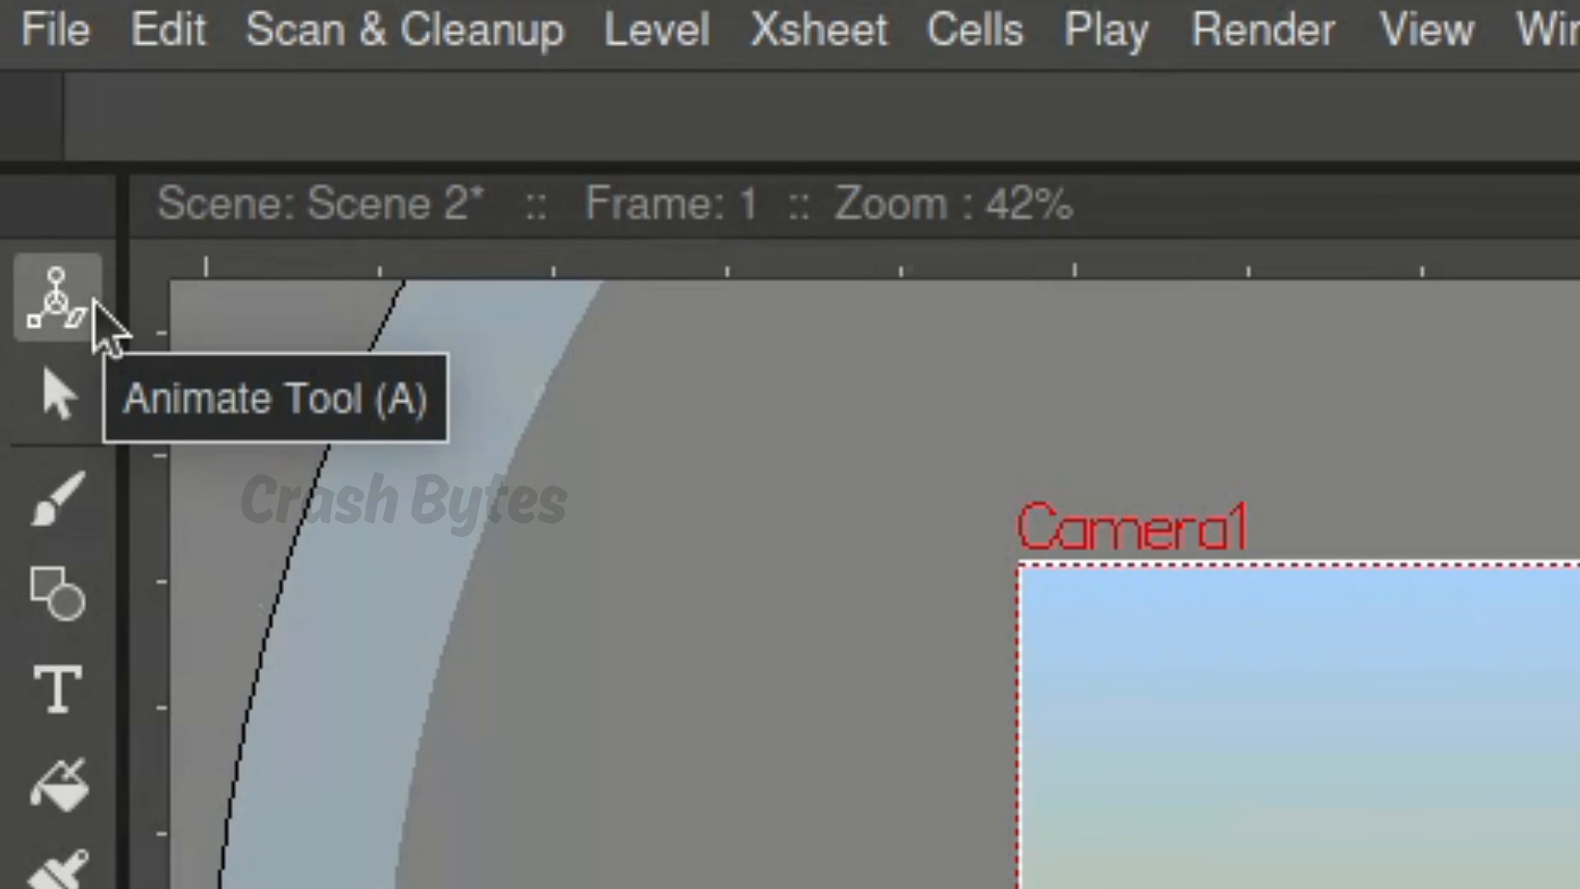
click(93, 301)
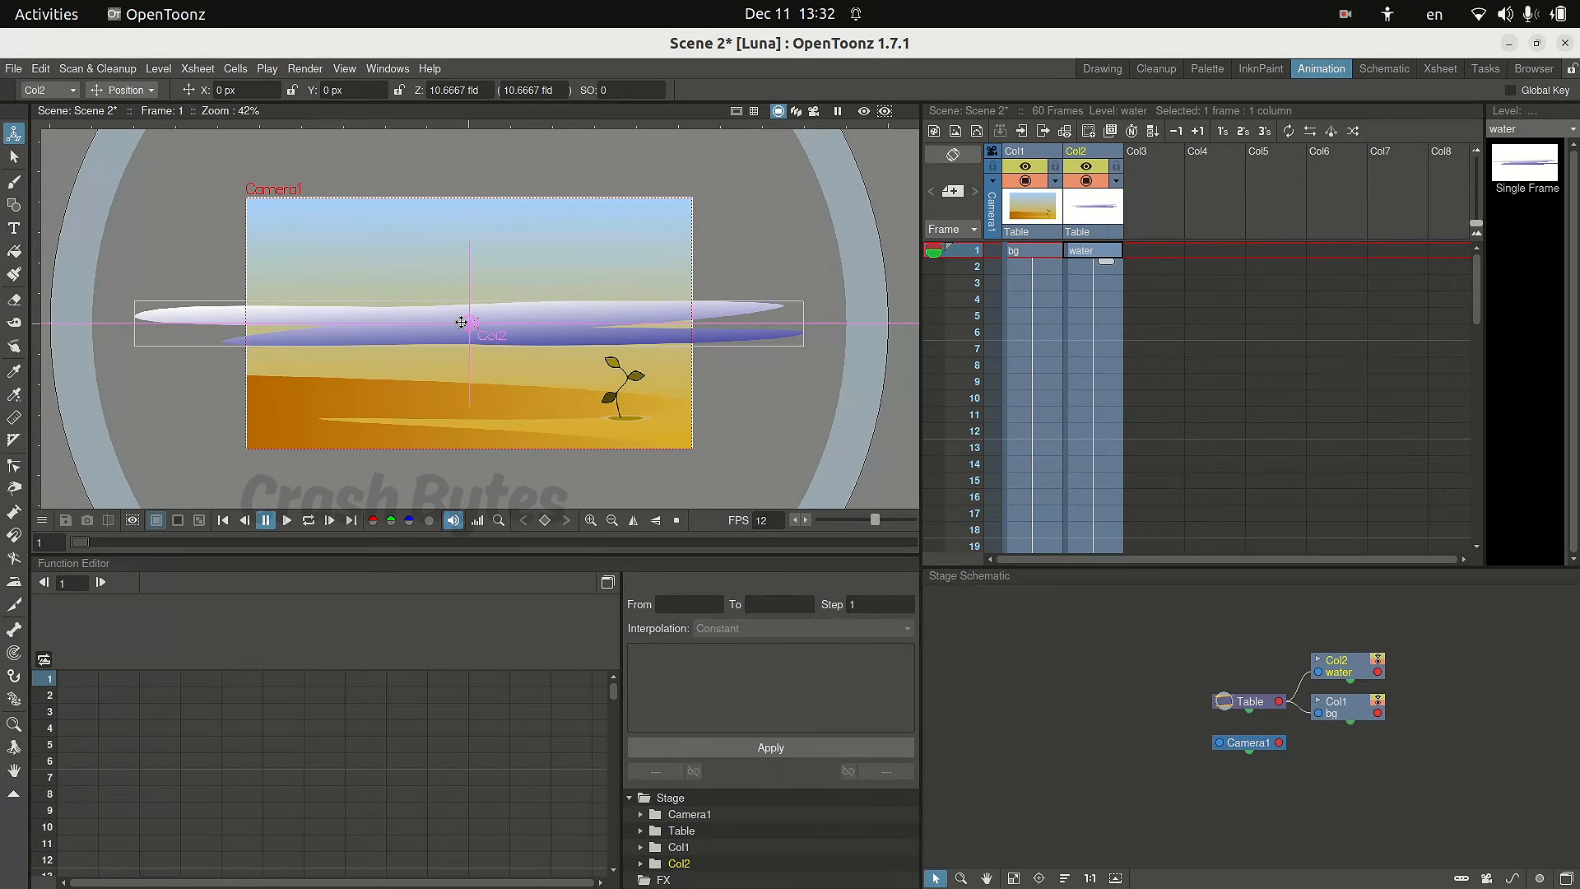
click(123, 90)
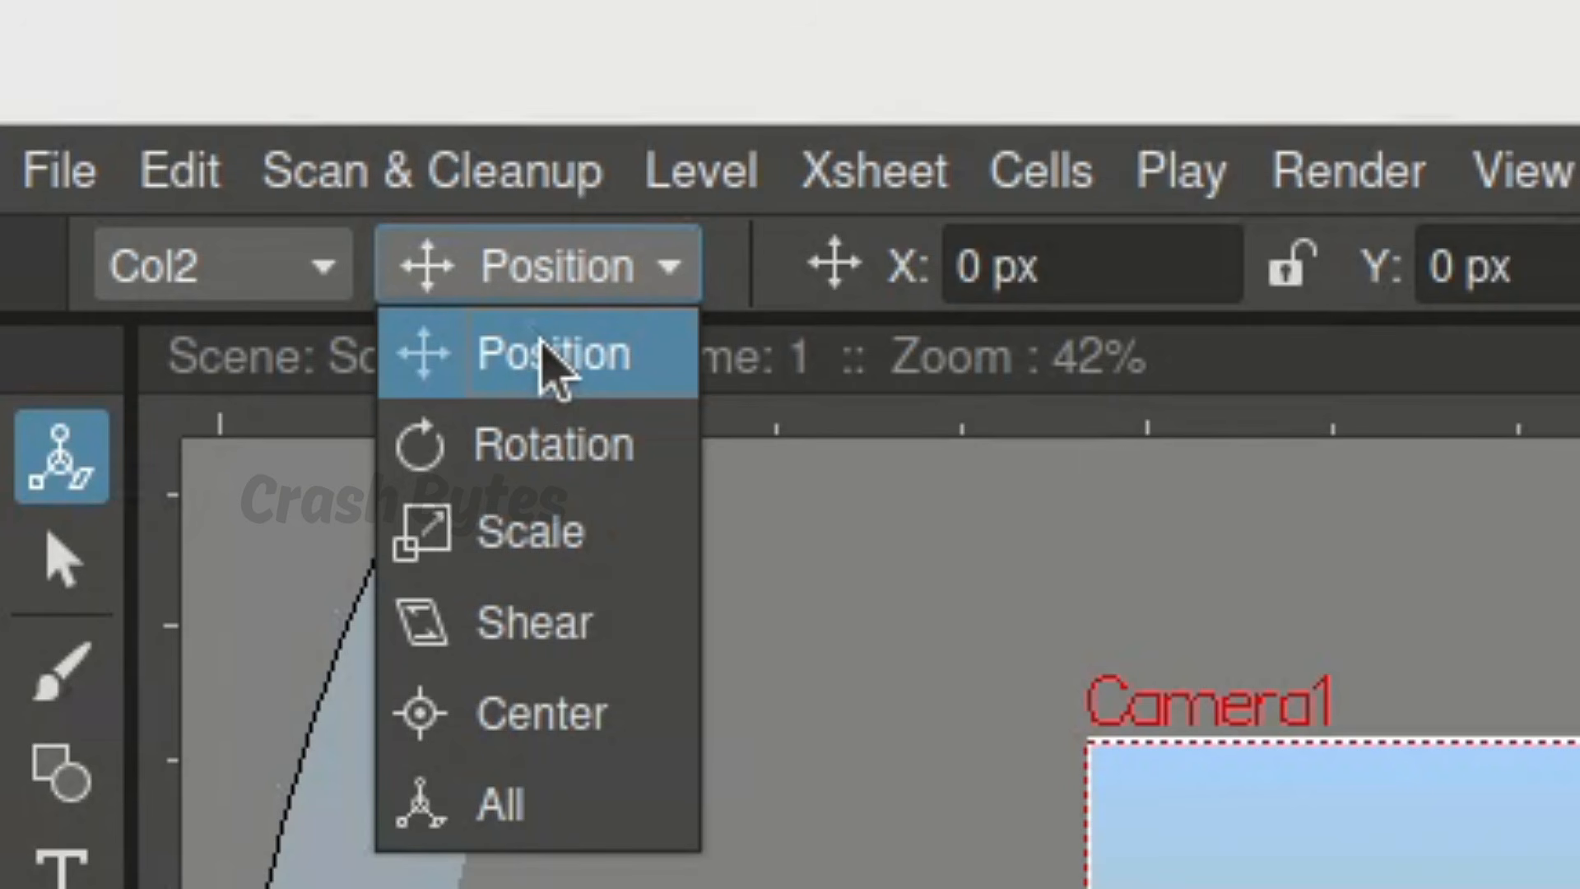
click(556, 366)
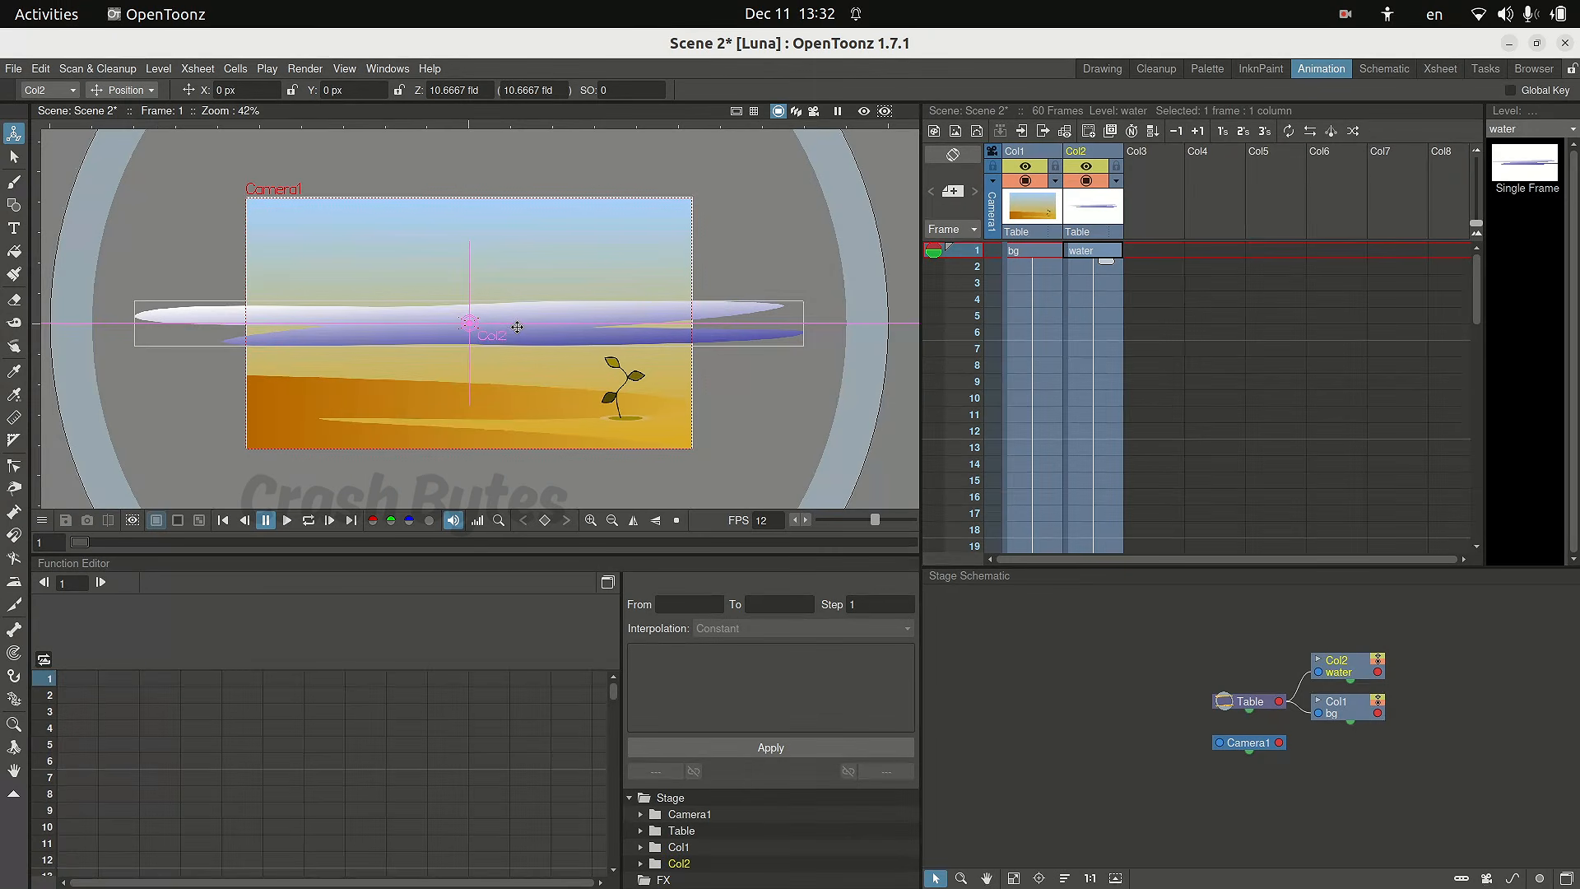
drag(509, 328, 83, 454)
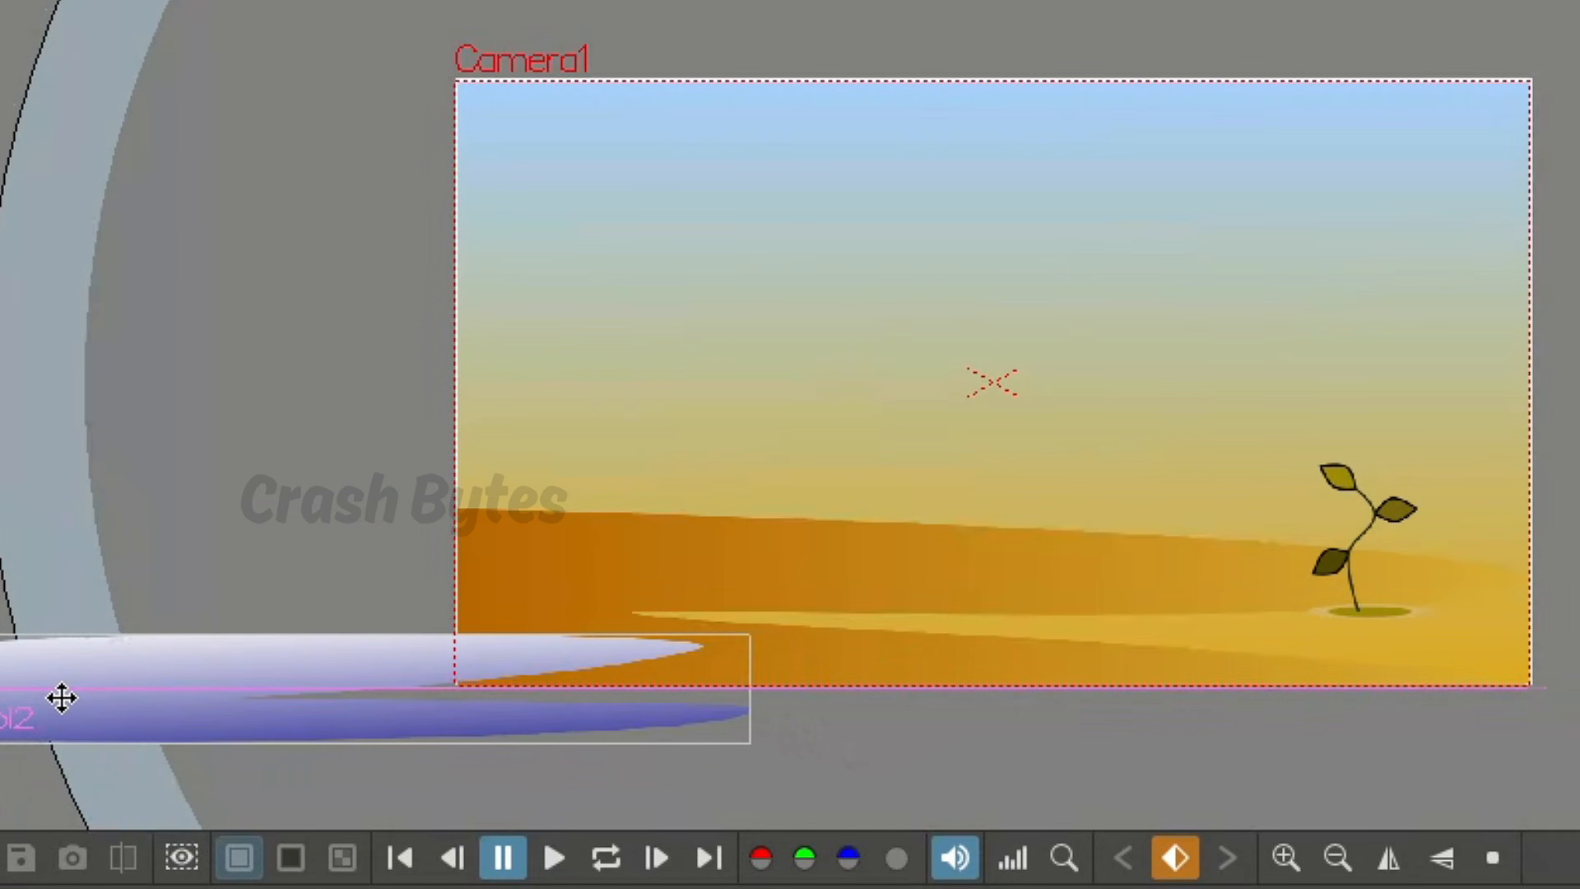
drag(61, 698, 52, 696)
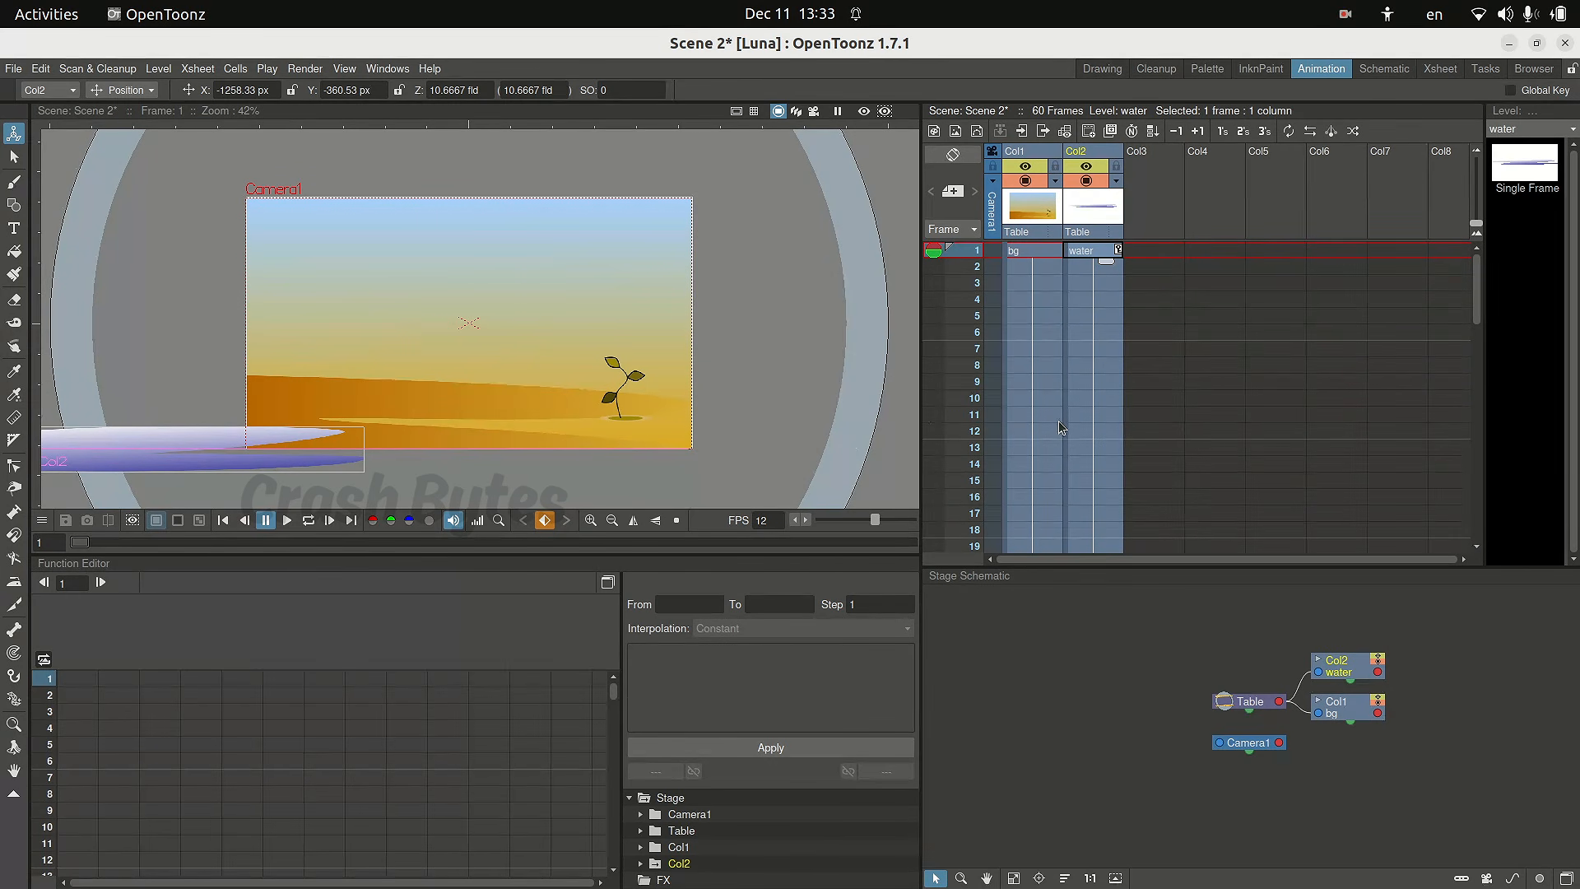
At frame 60, move the water right across the camera frame's lower edge, and play the animation from the first frame.
scroll(1063, 429, down, 4)
scroll(1075, 395, down, 10)
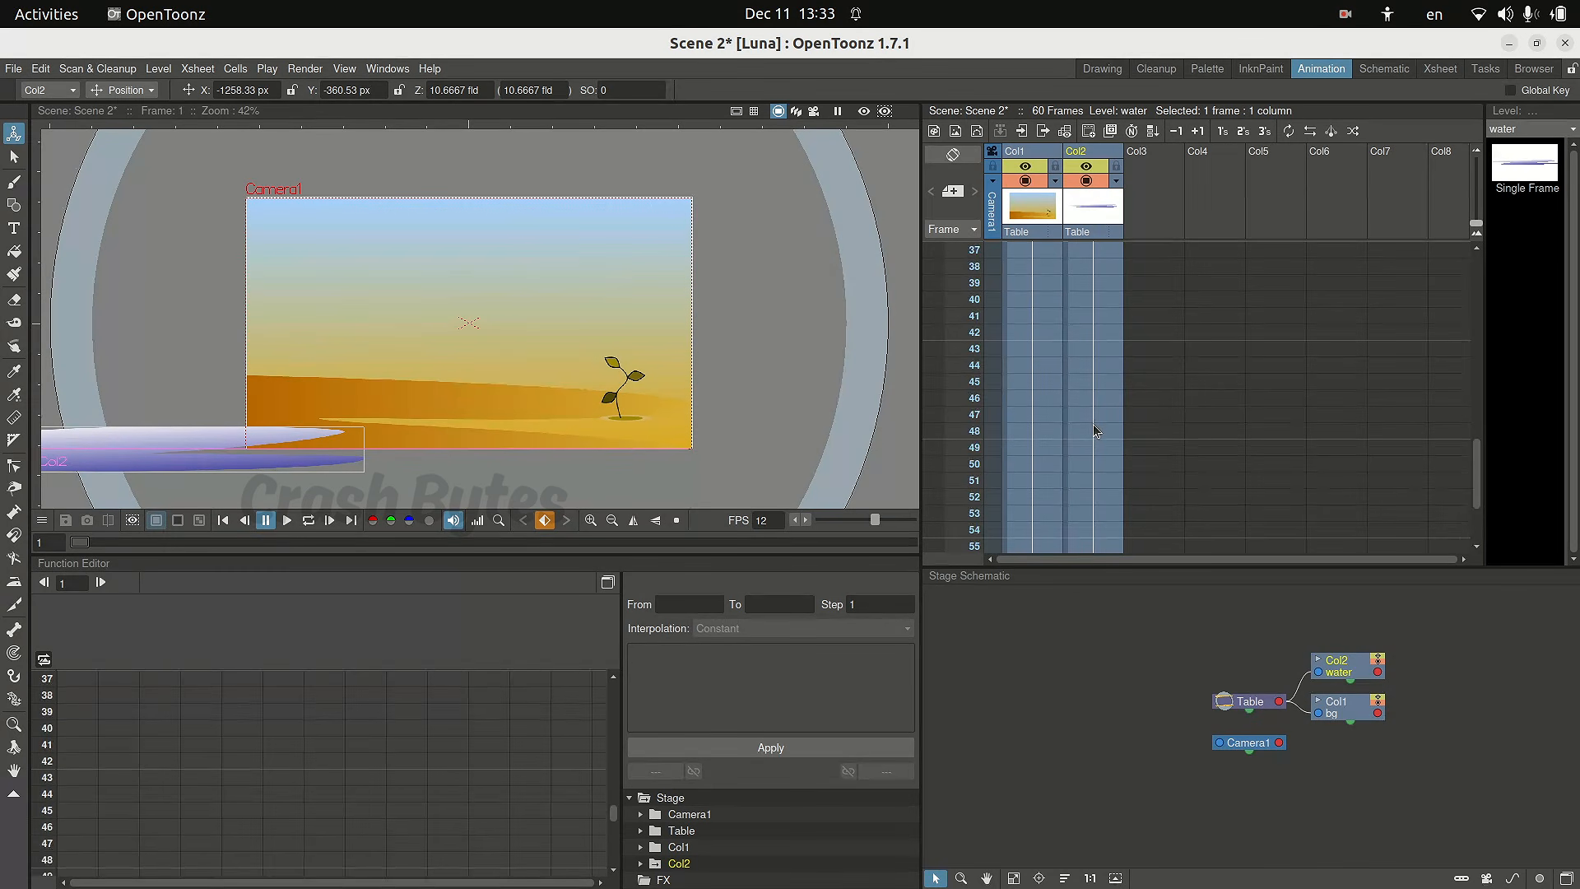
scroll(1074, 411, down, 2)
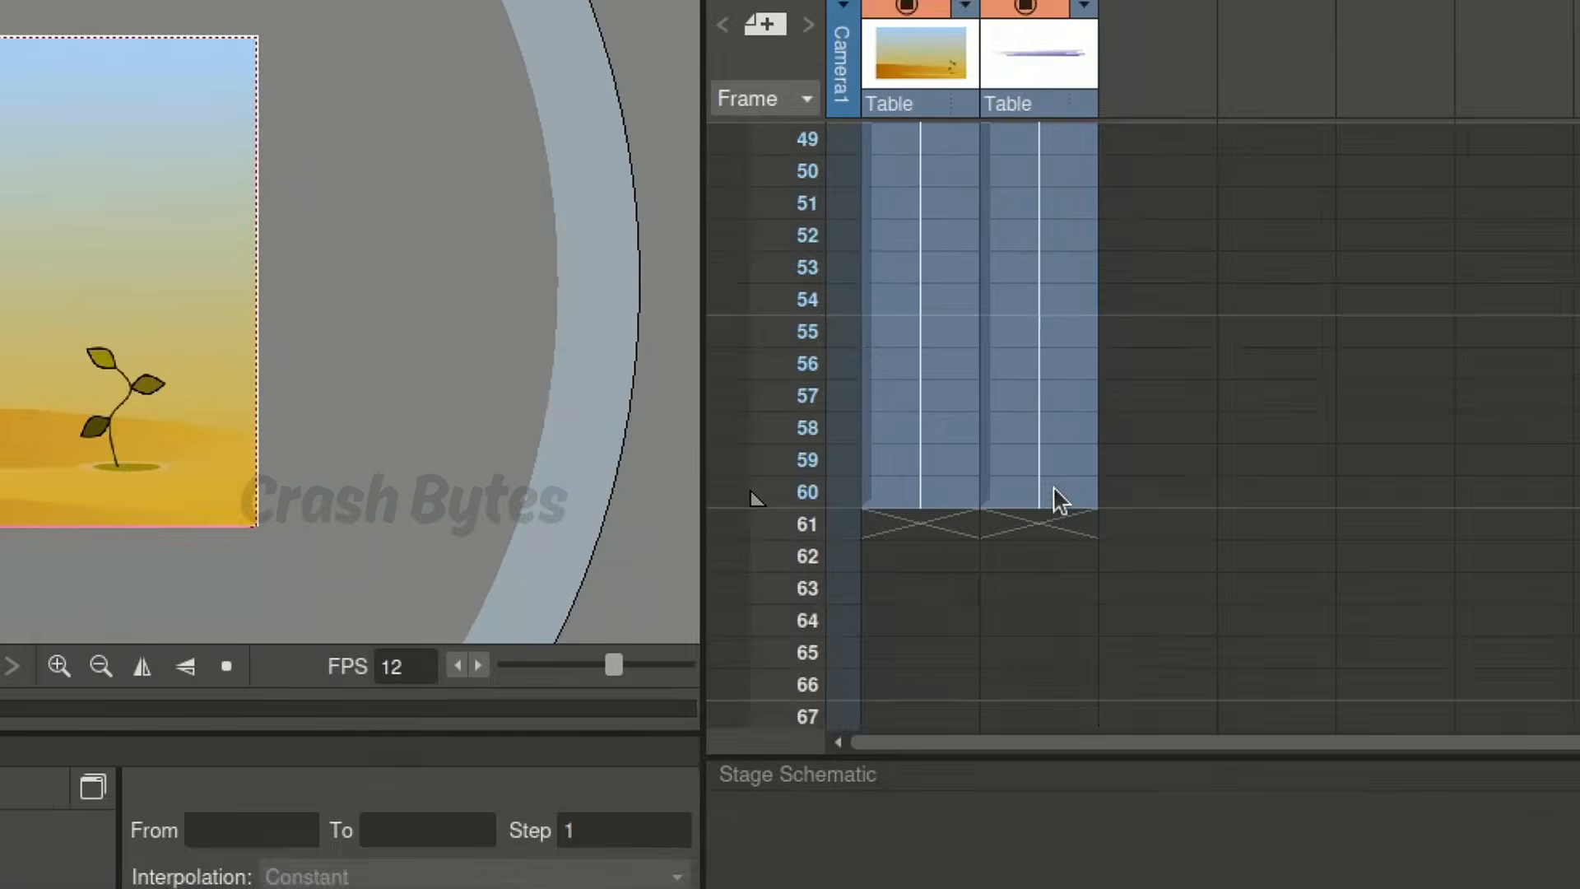
click(1056, 498)
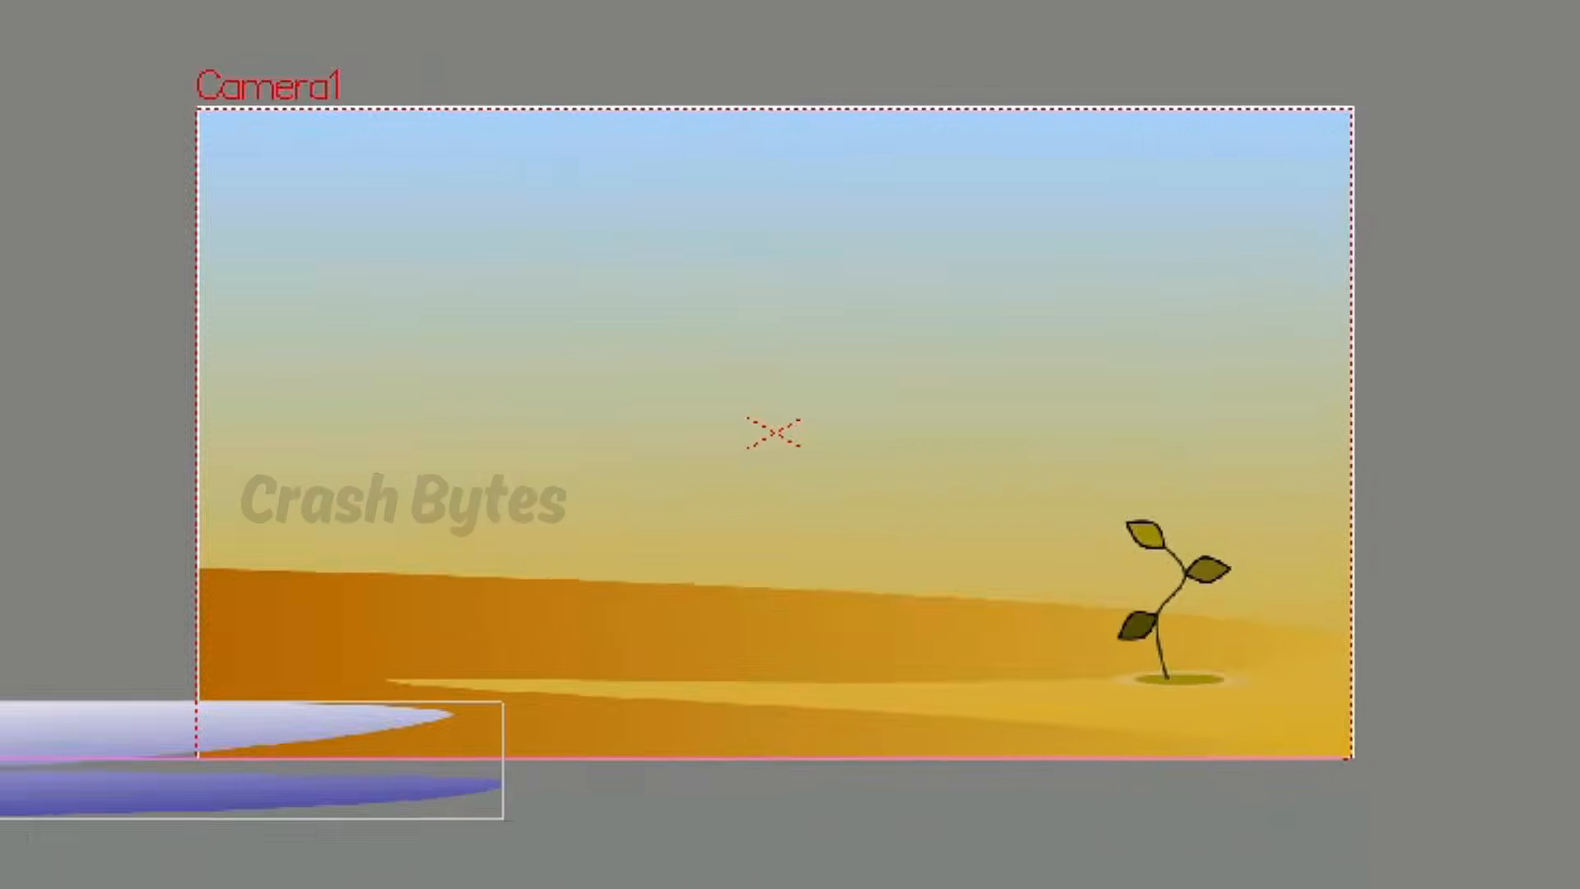
drag(1, 730, 732, 727)
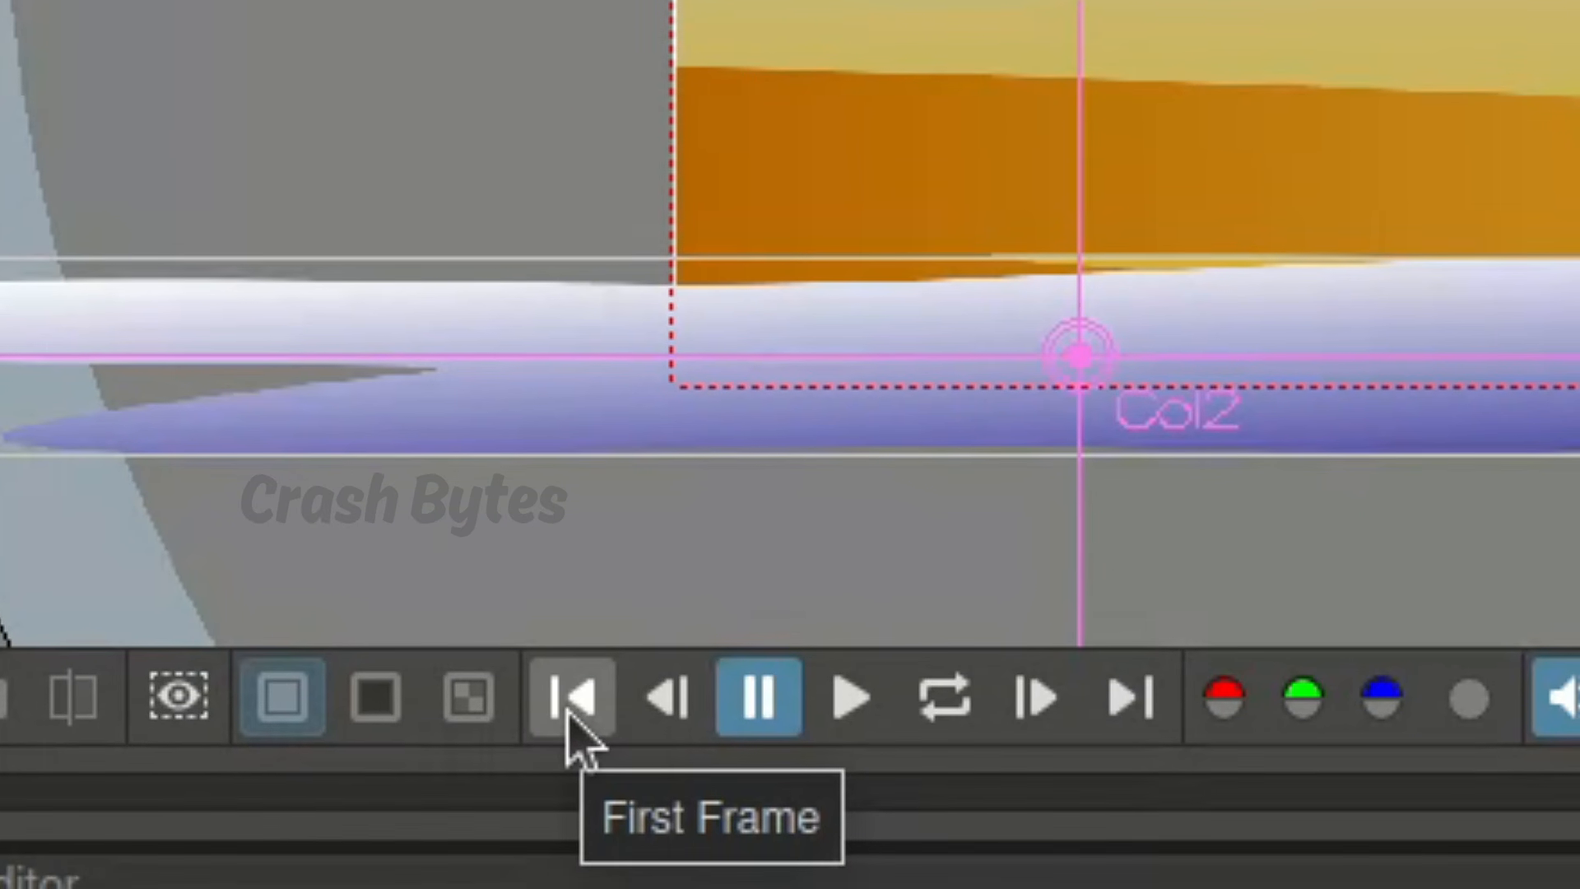
click(568, 714)
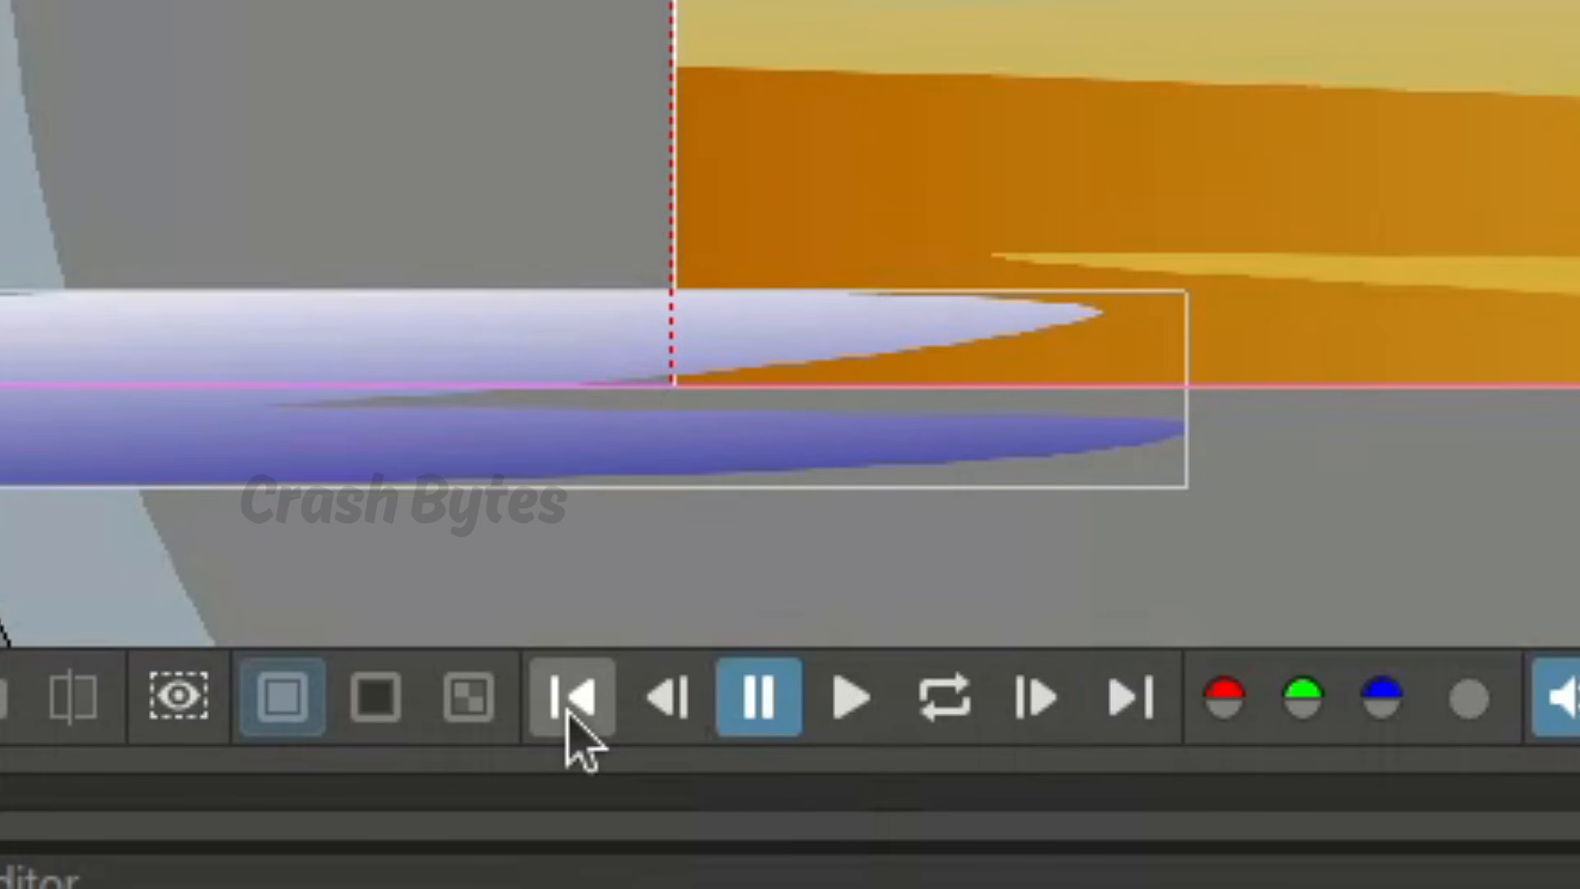
click(851, 708)
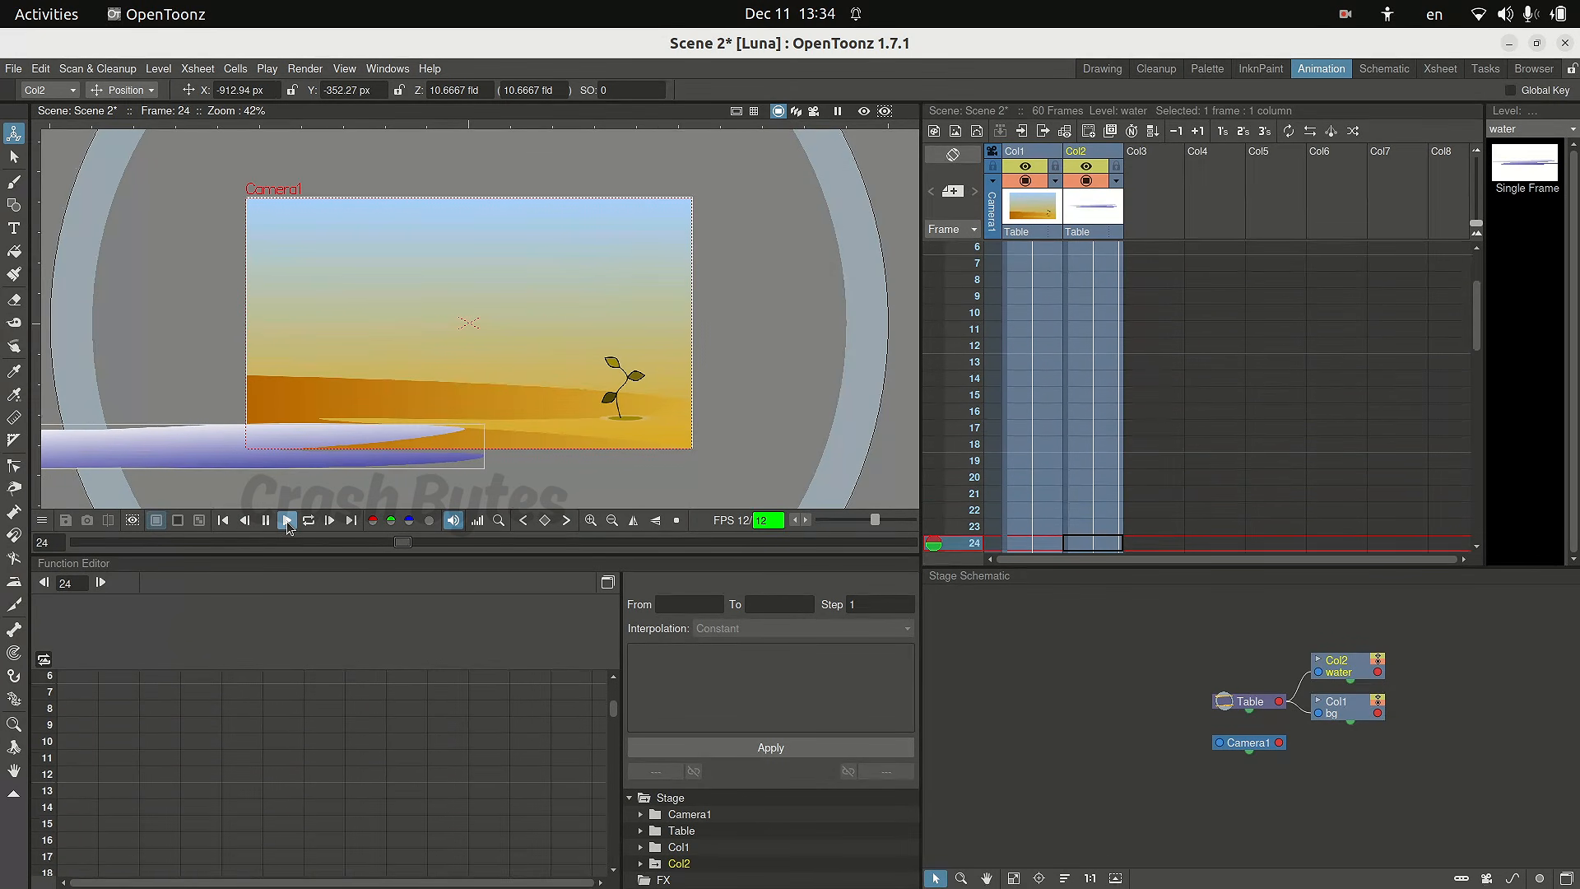
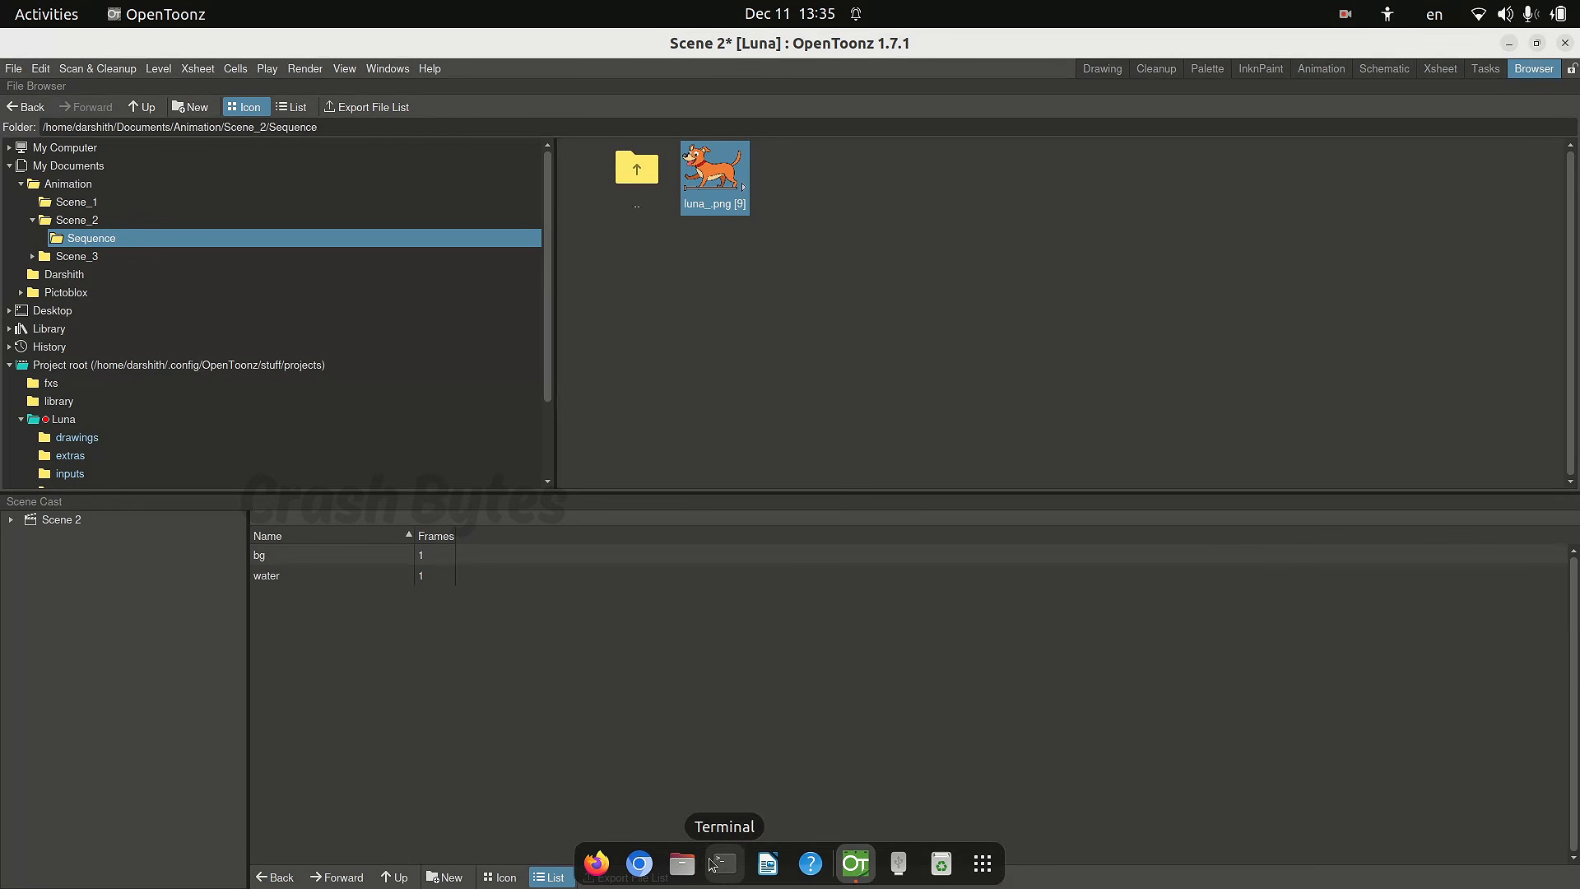
Switch to the Files app and open the Sequence folder in Documents/Animation/Scene_2.
click(682, 863)
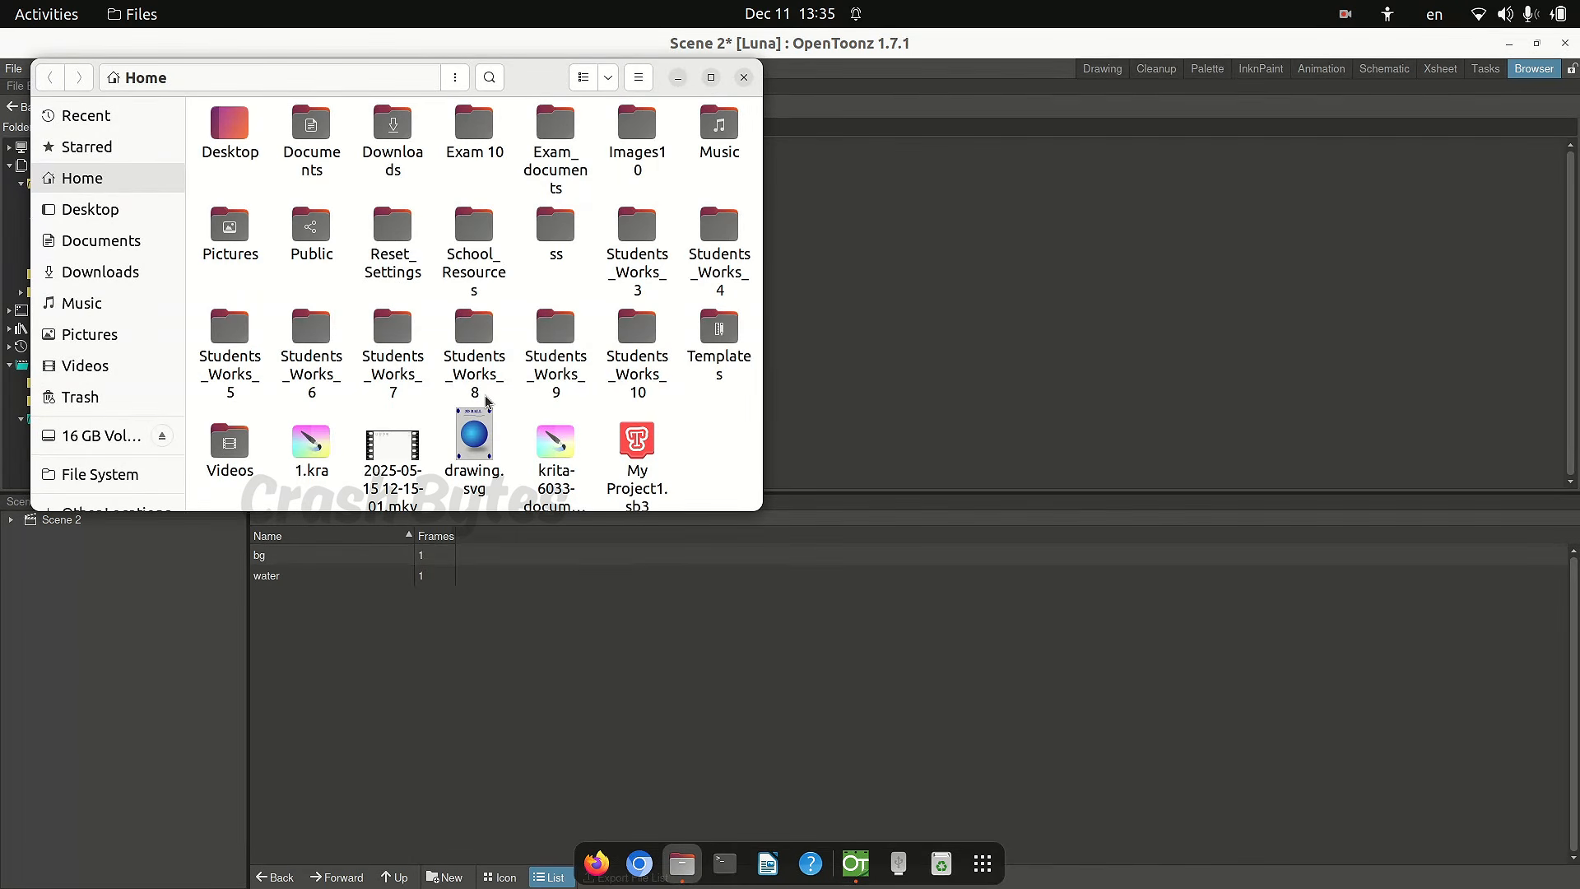
click(136, 239)
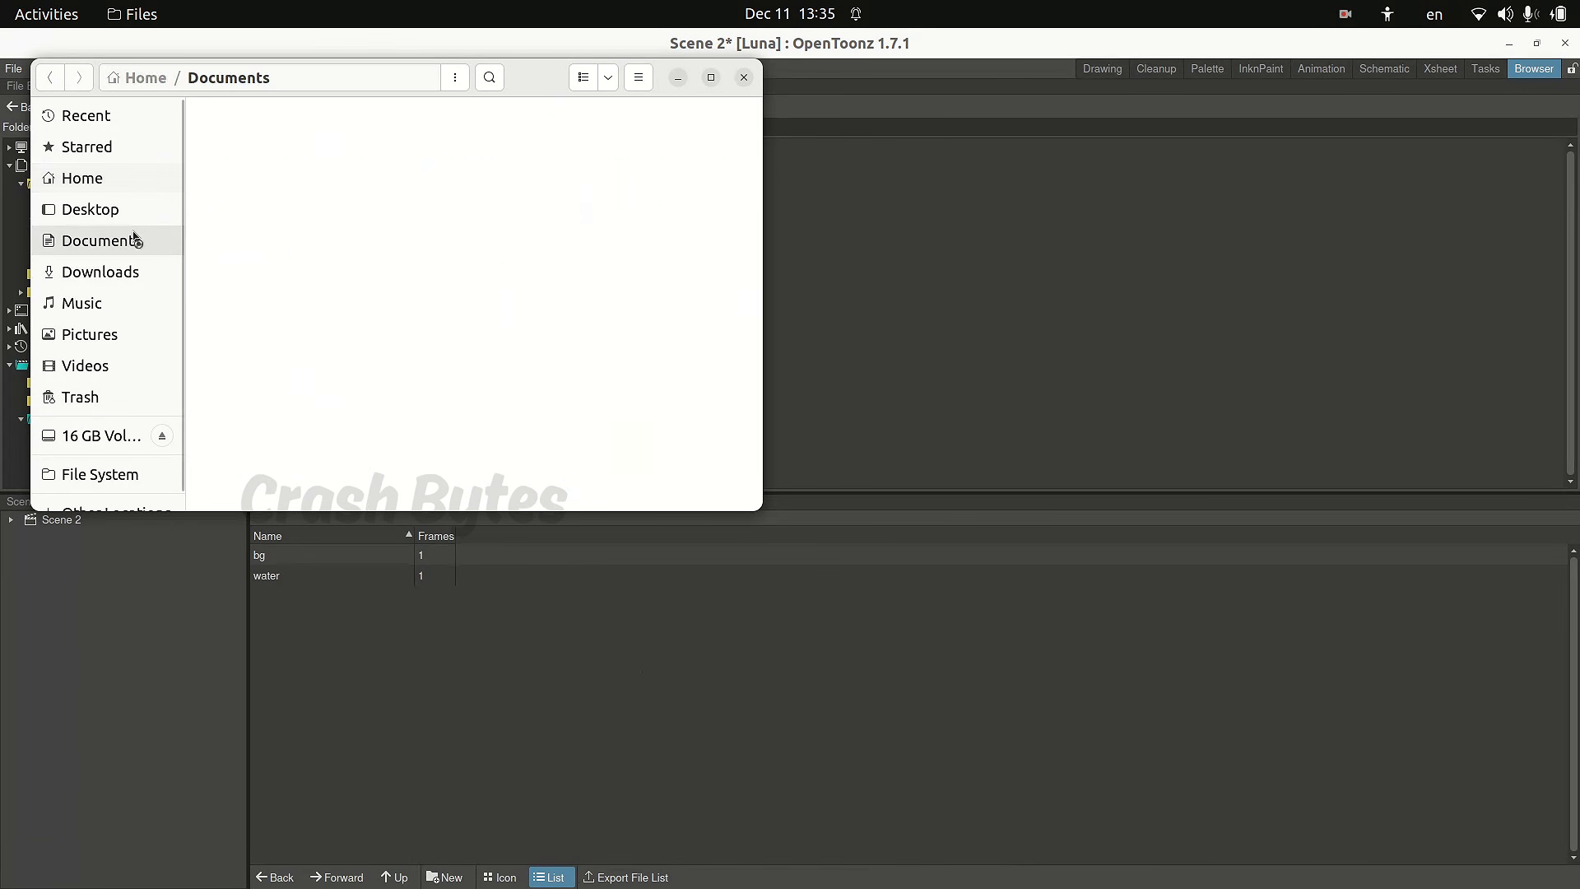
click(235, 124)
double_click(235, 123)
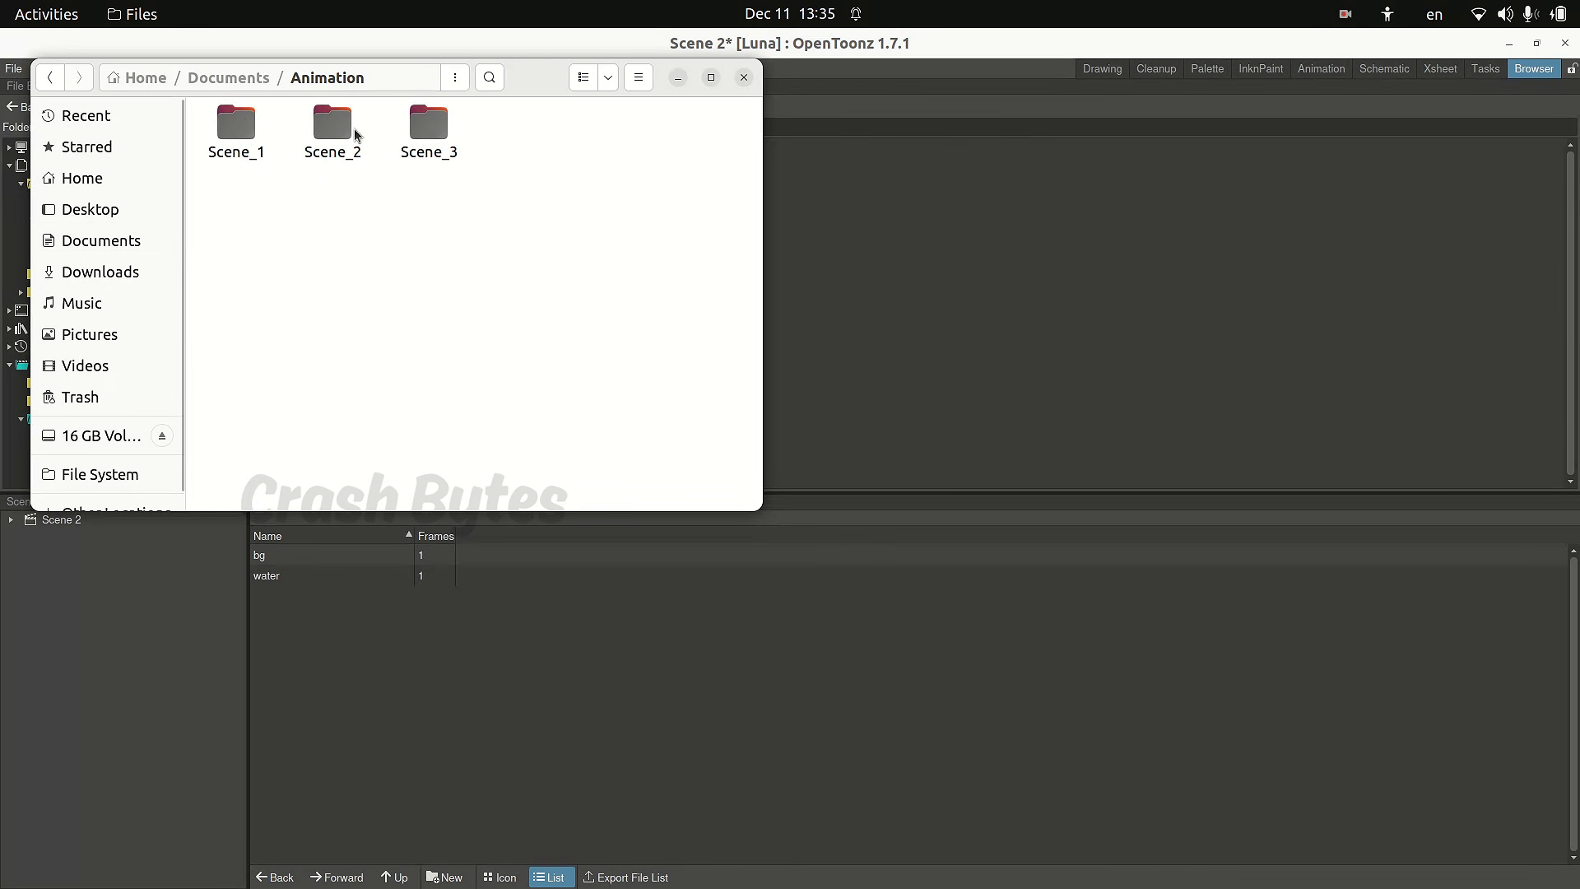
double_click(321, 125)
double_click(219, 120)
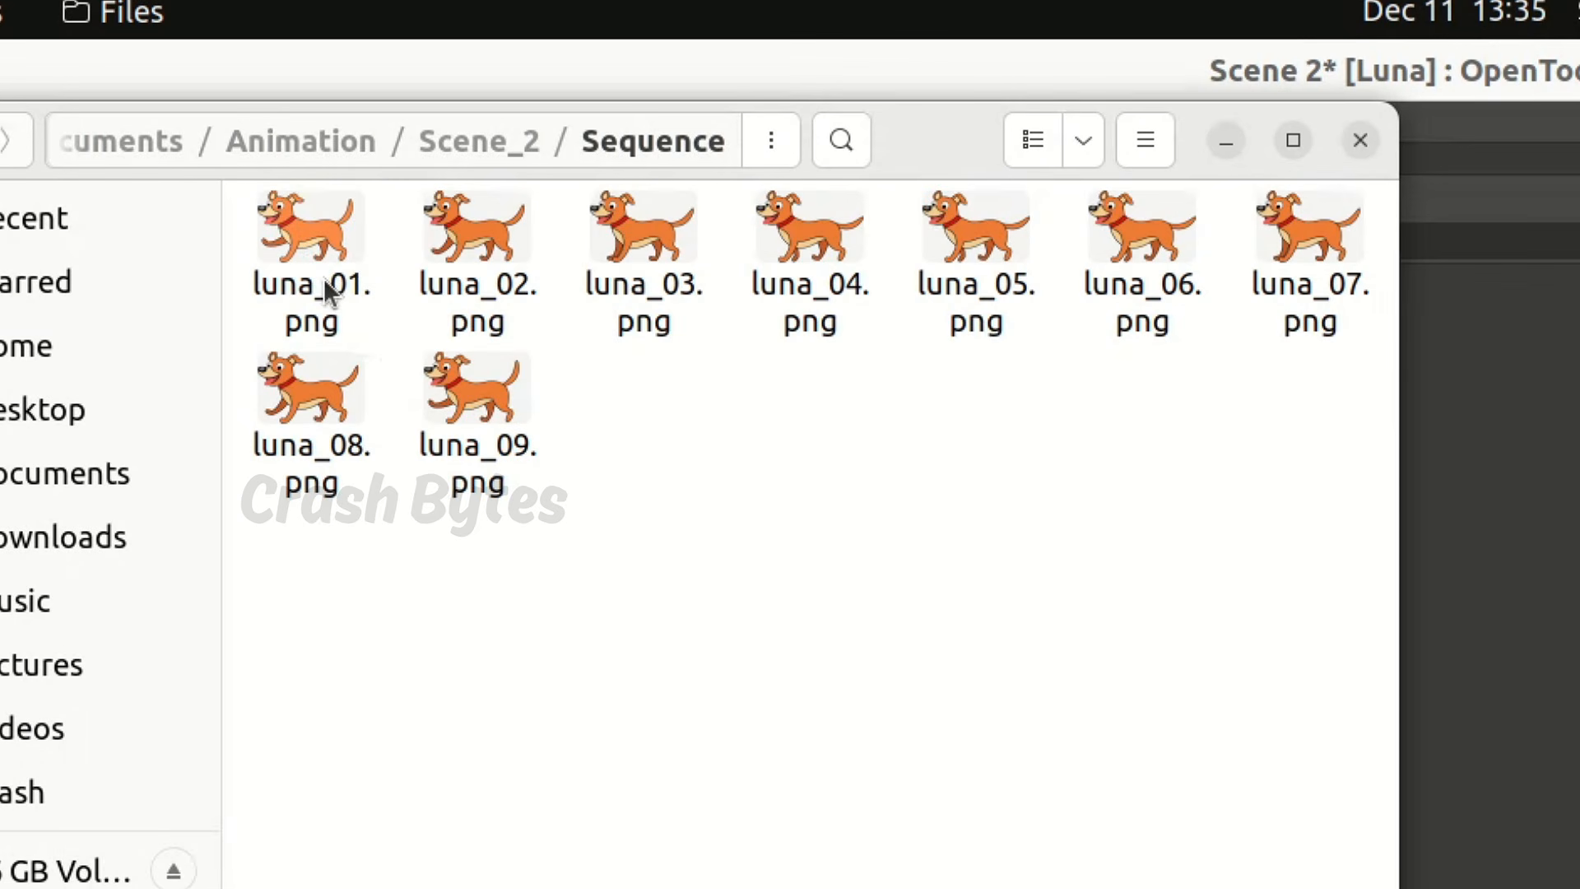
View the luna images from luna_01.png through luna_04.png in the image viewer, then close it and minimise the Files window.
click(284, 216)
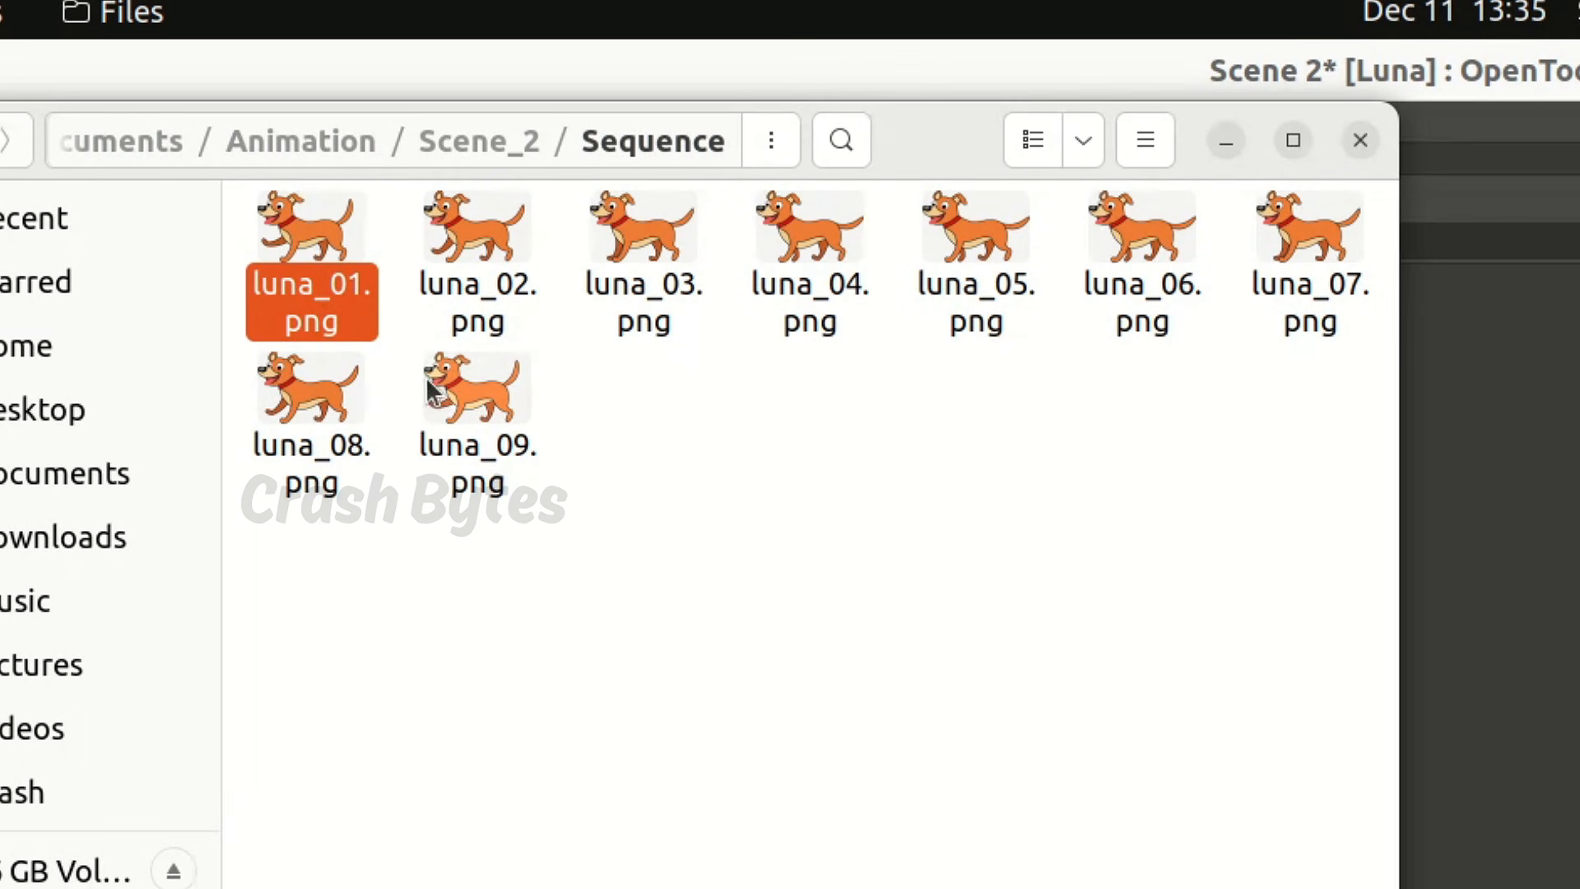
click(401, 313)
click(558, 358)
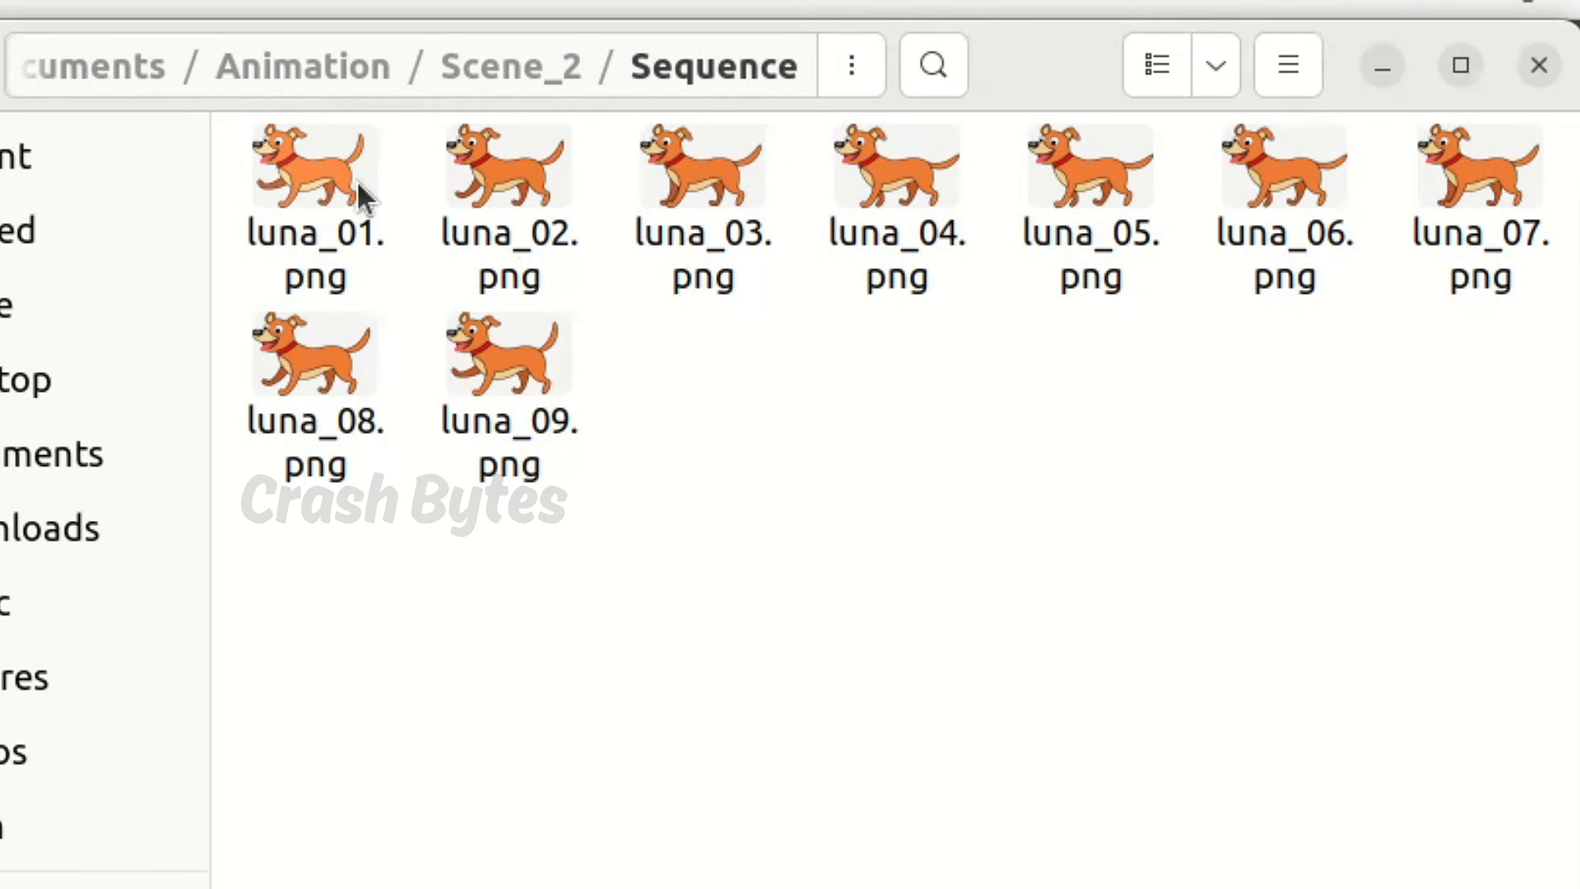
double_click(355, 180)
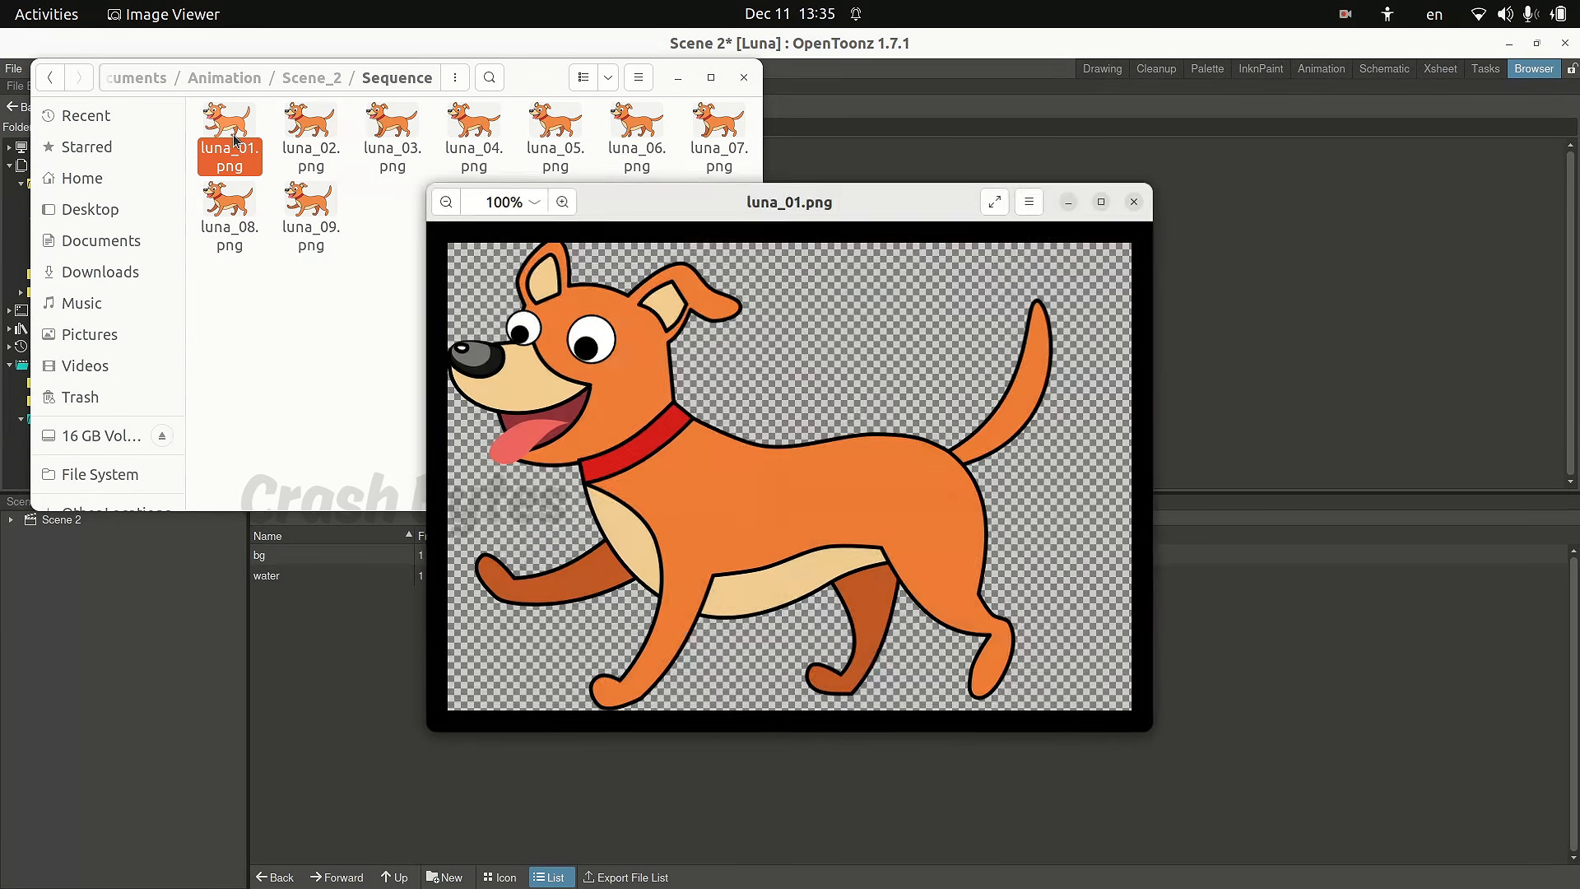
key(Right)
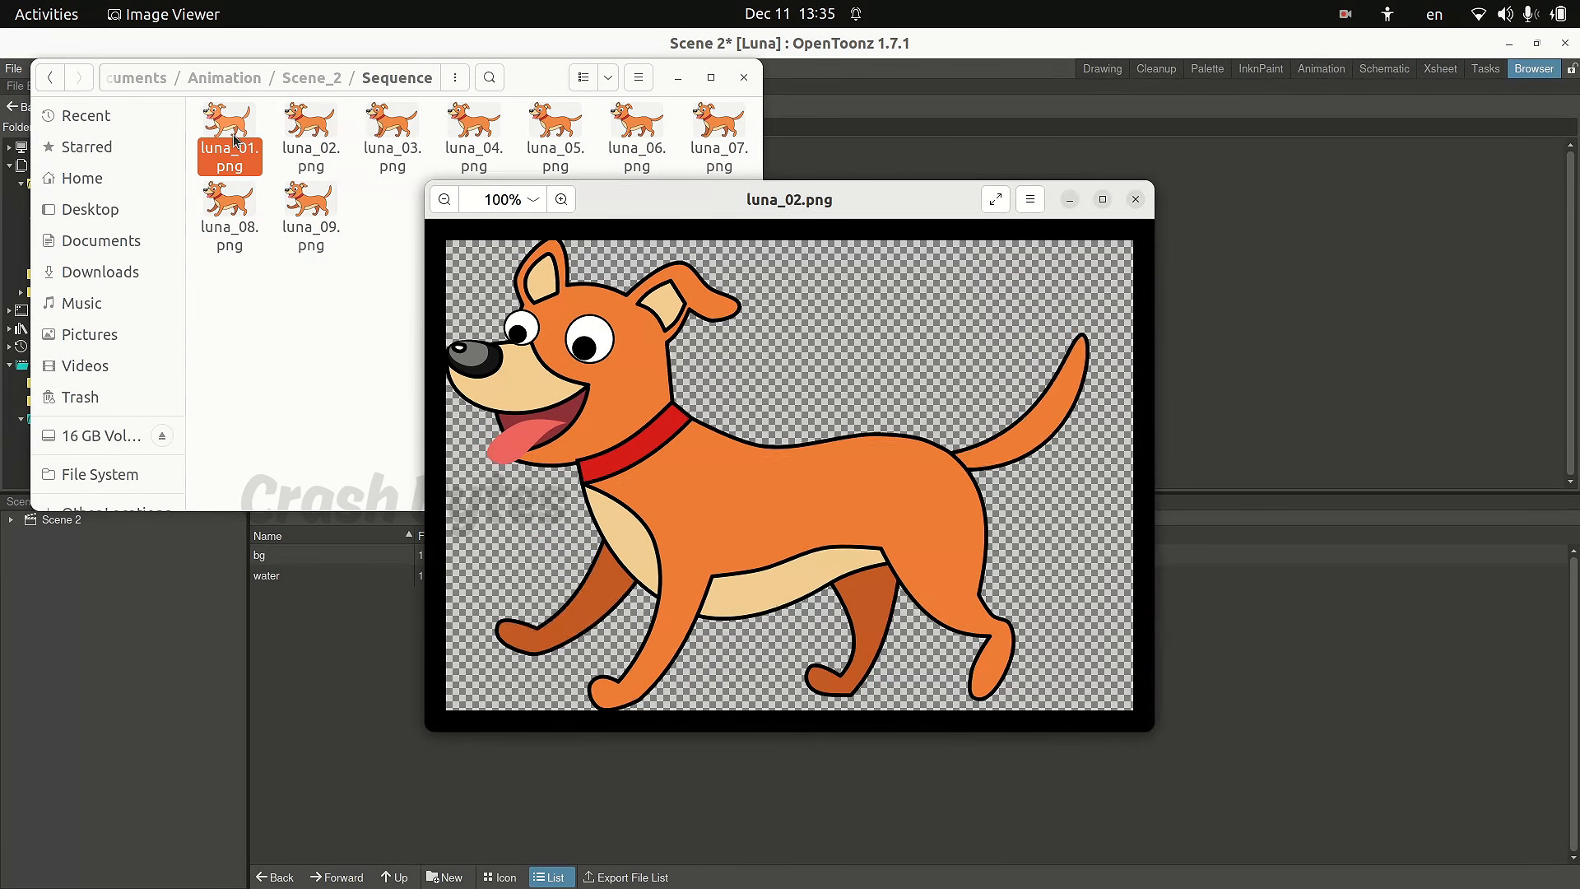
key(Right)
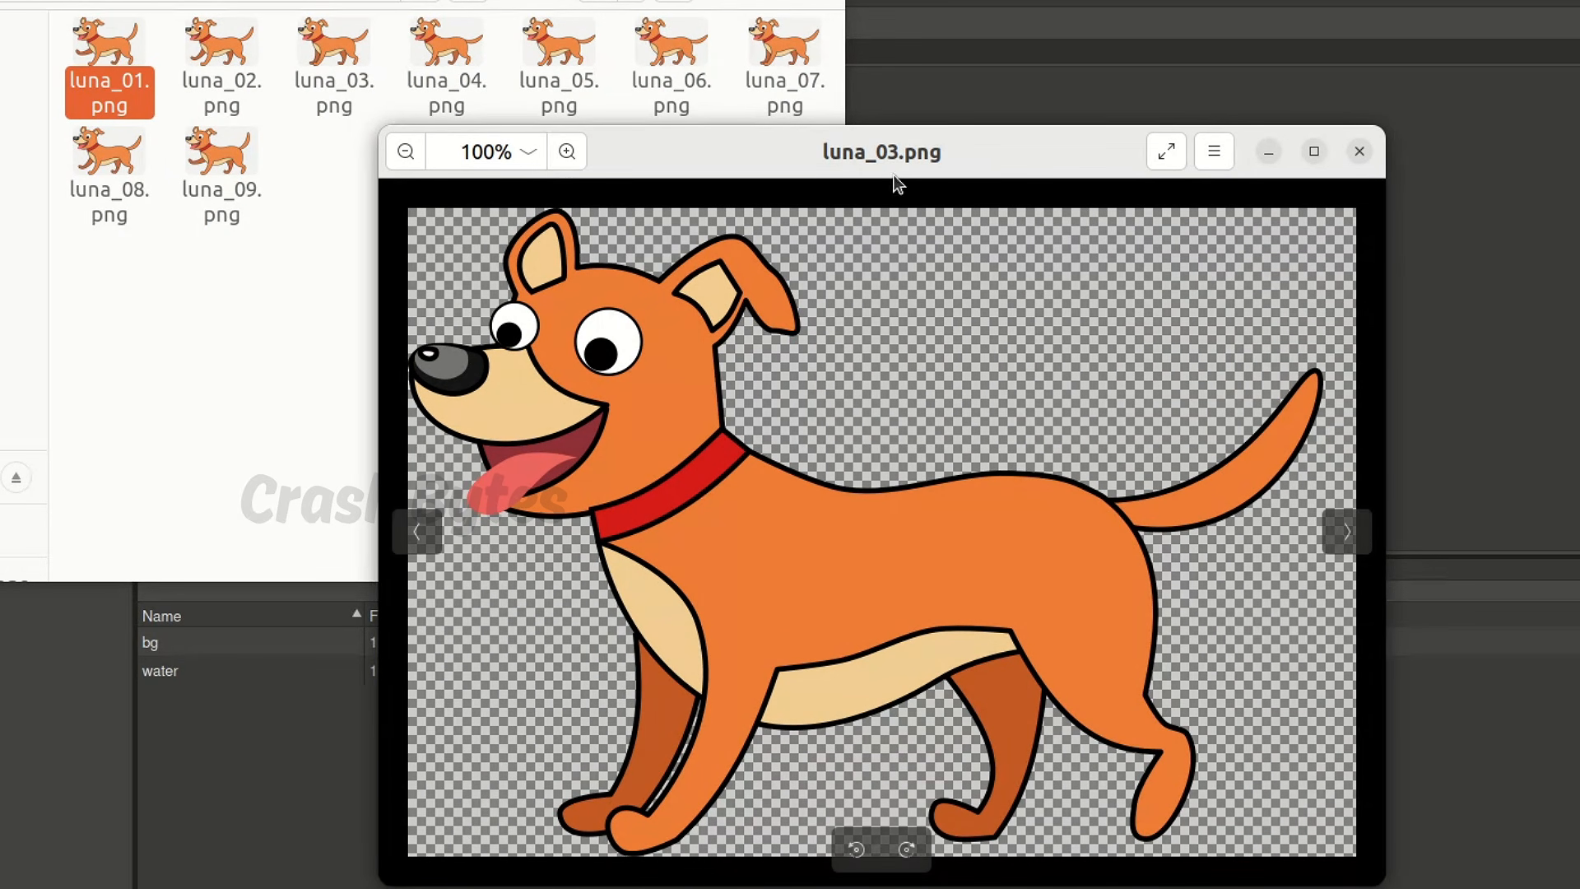
key(Right)
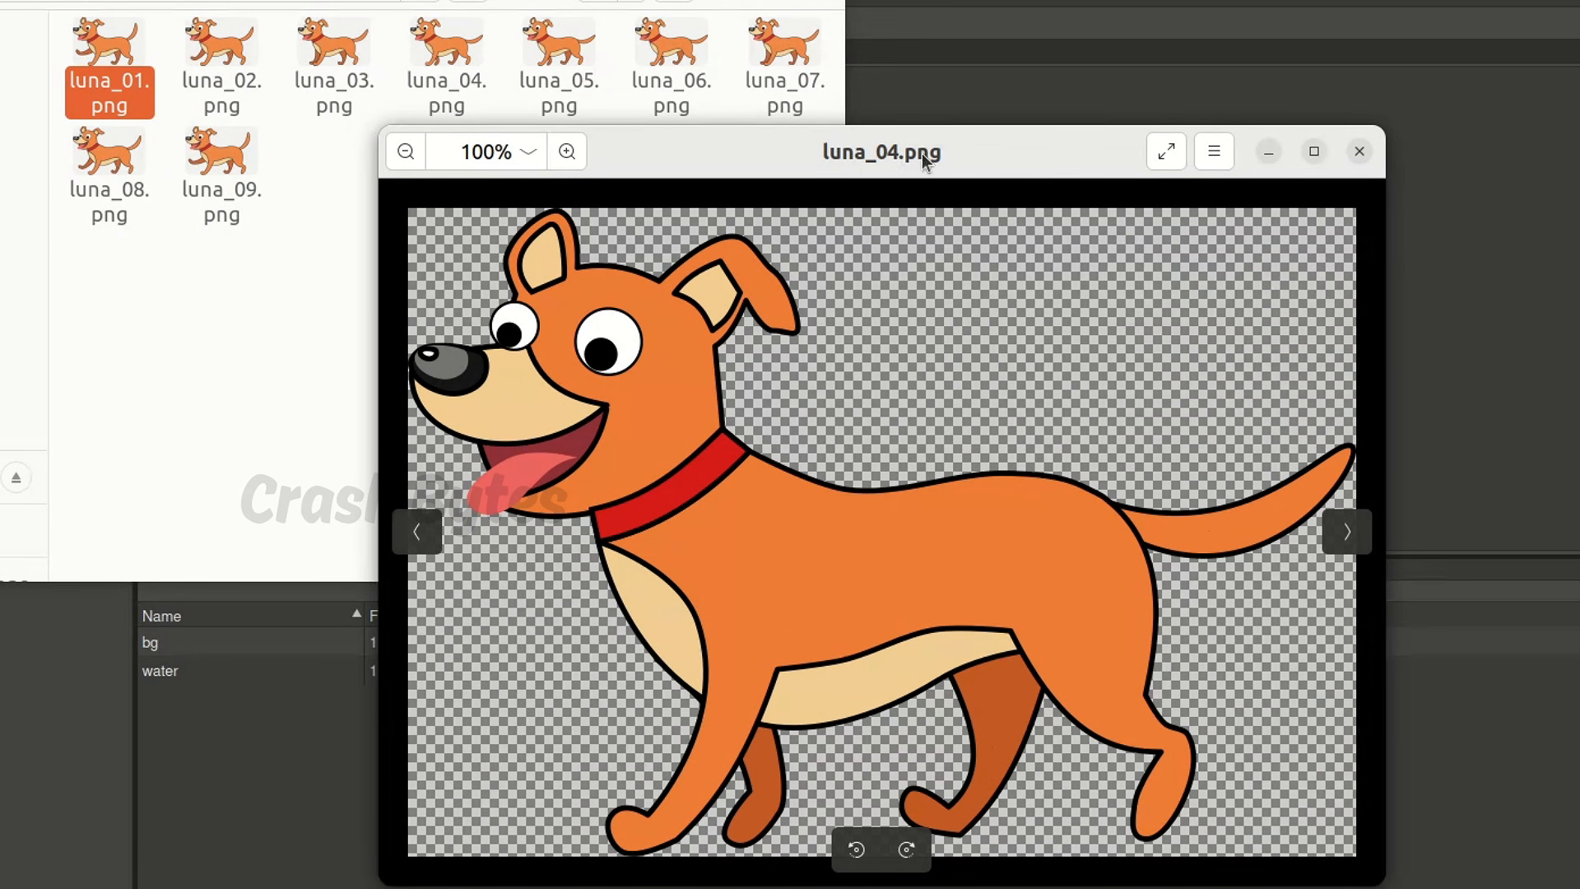
click(1359, 151)
click(665, 266)
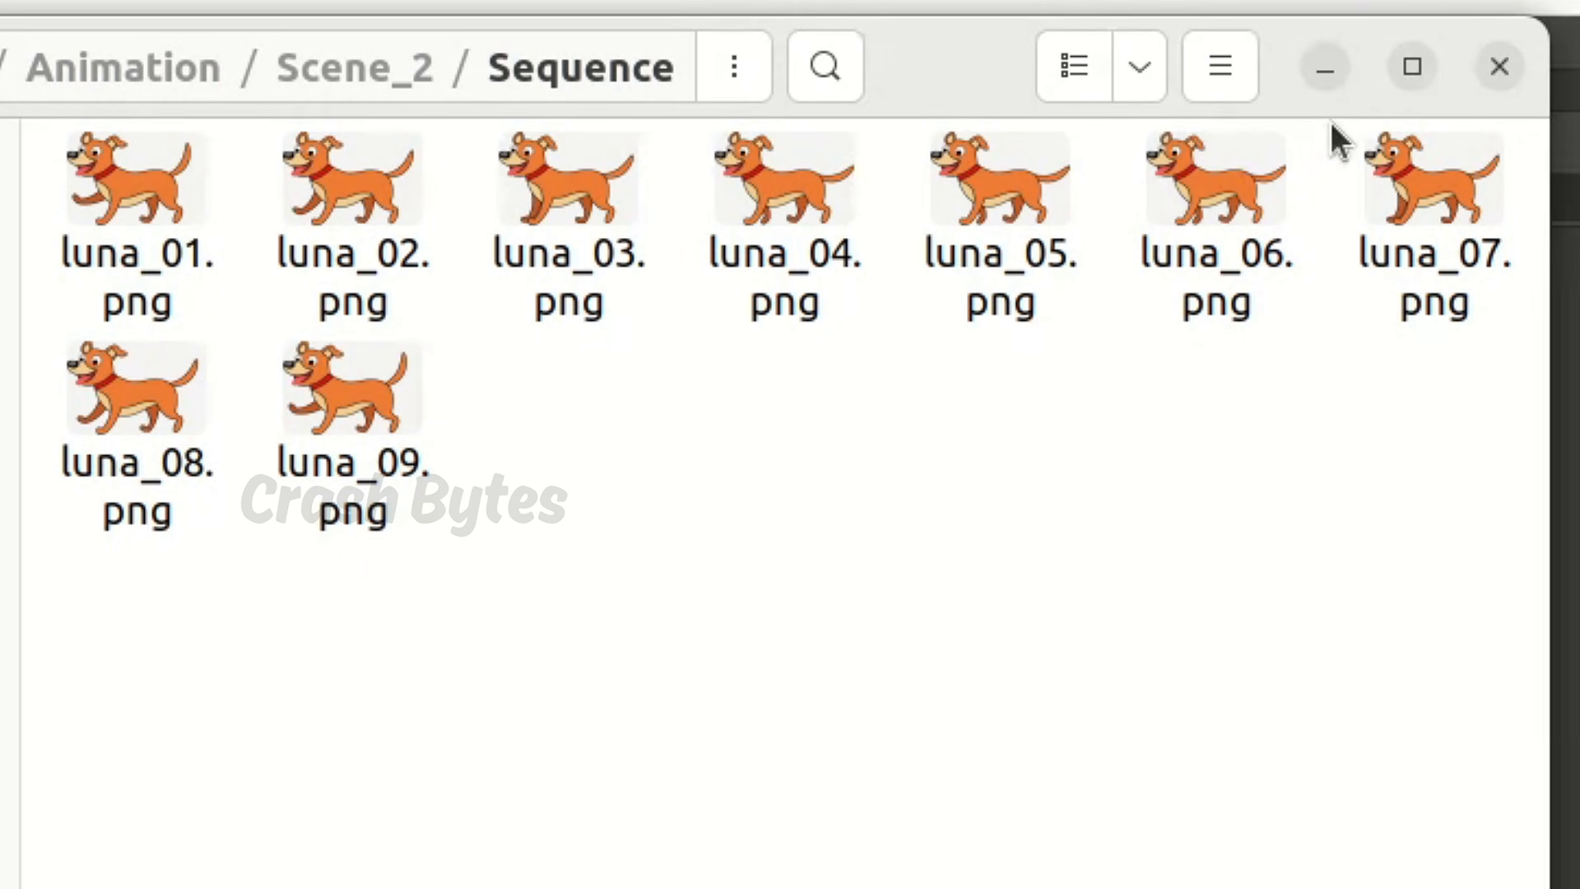
click(1304, 72)
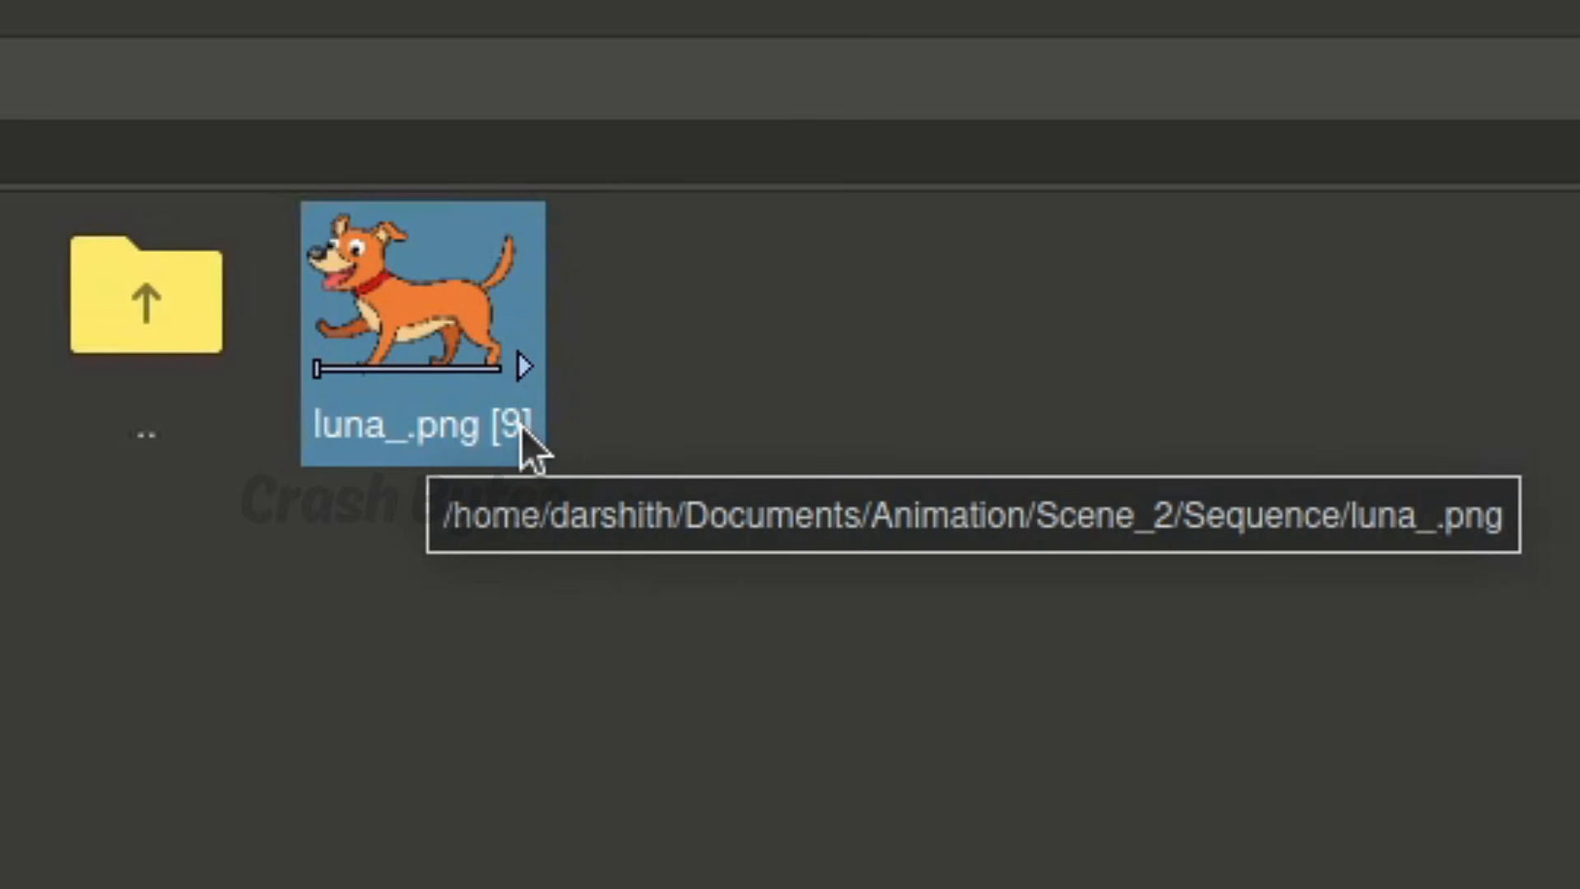
Load the luna_.png sequence from its original location in Scene_2/Sequence into the scene, and return to the Animation room.
right_click(431, 329)
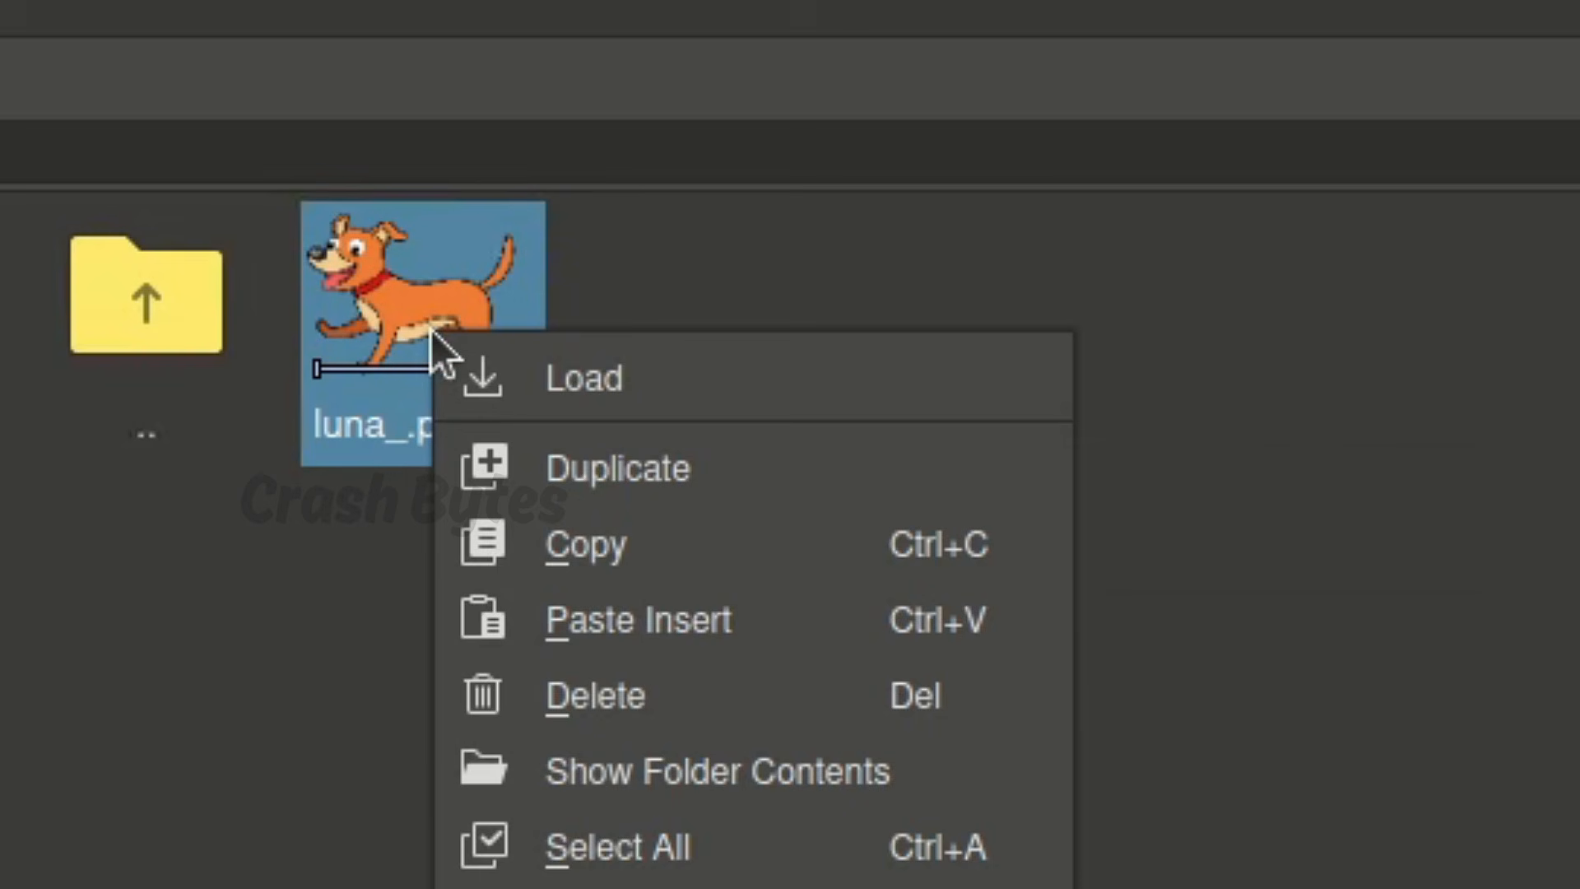
click(628, 375)
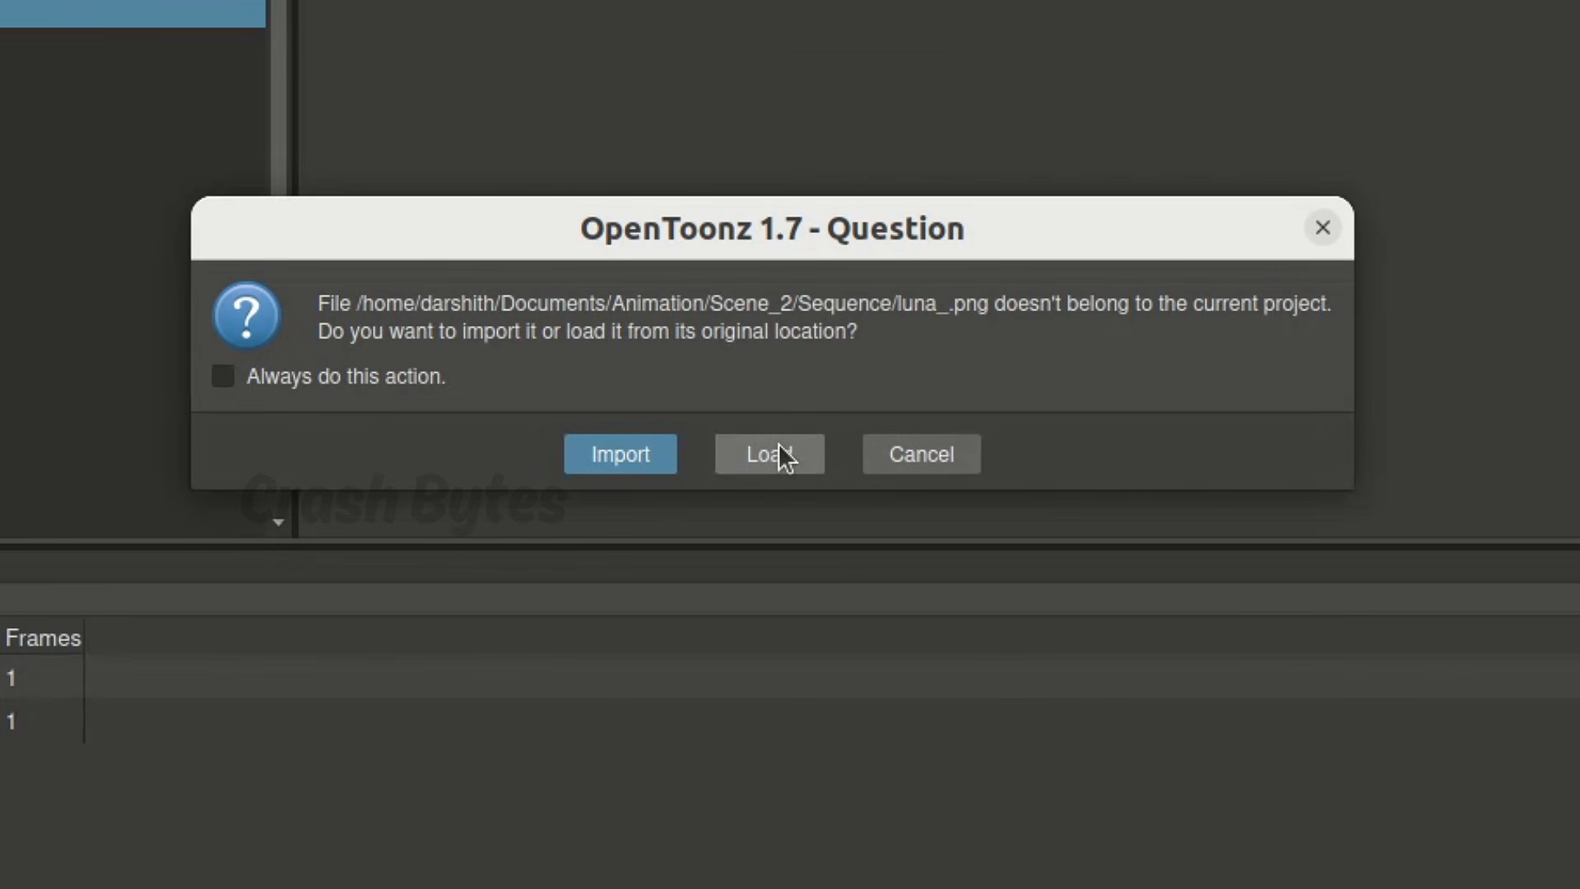
click(779, 449)
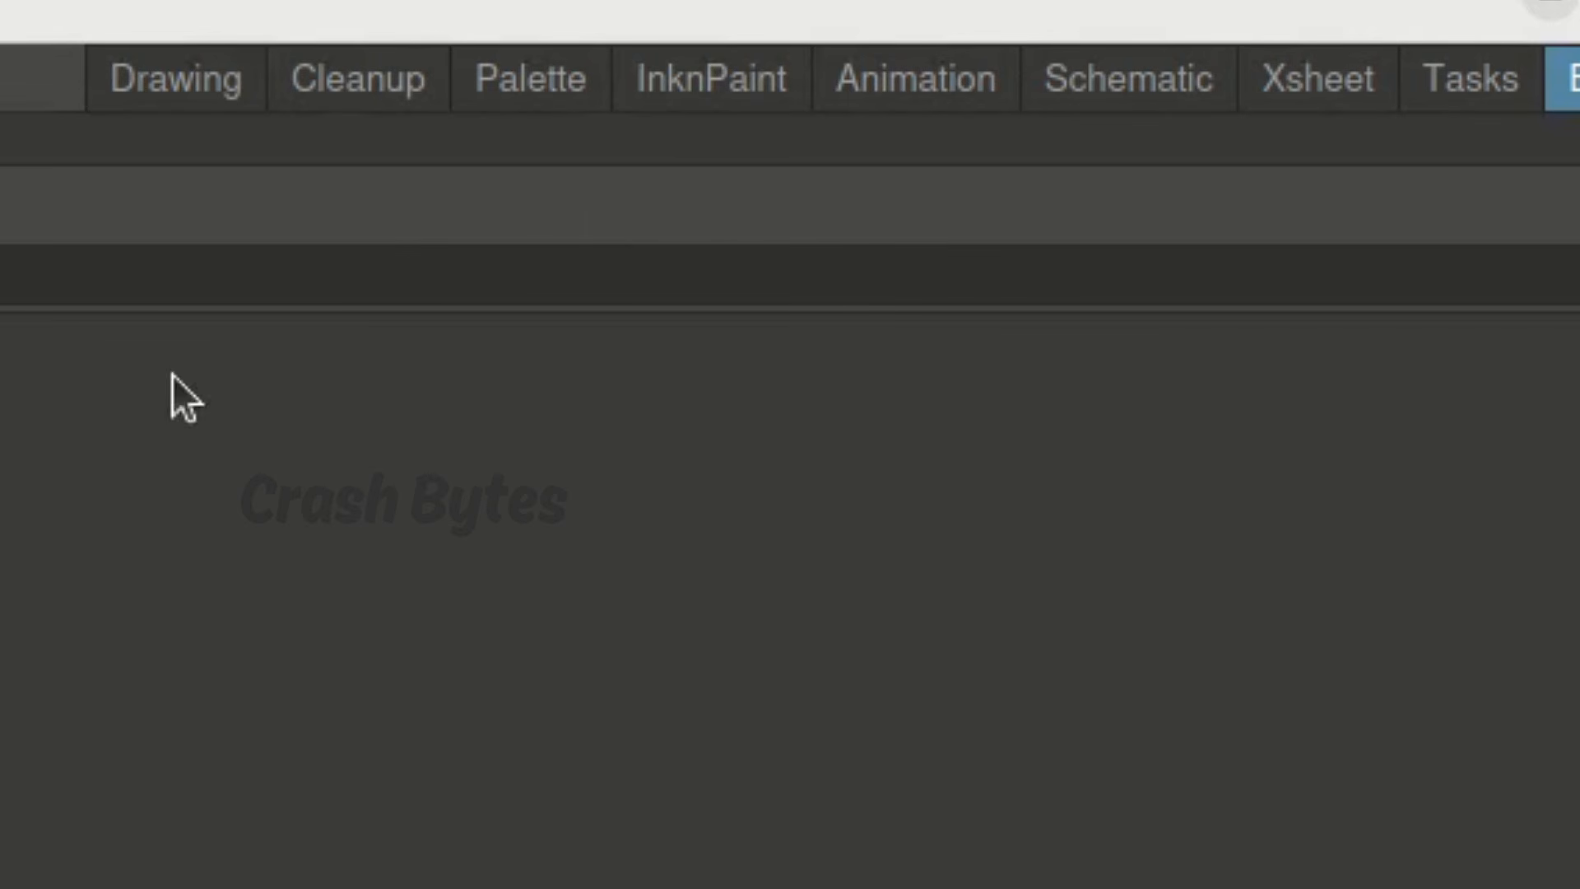
click(872, 79)
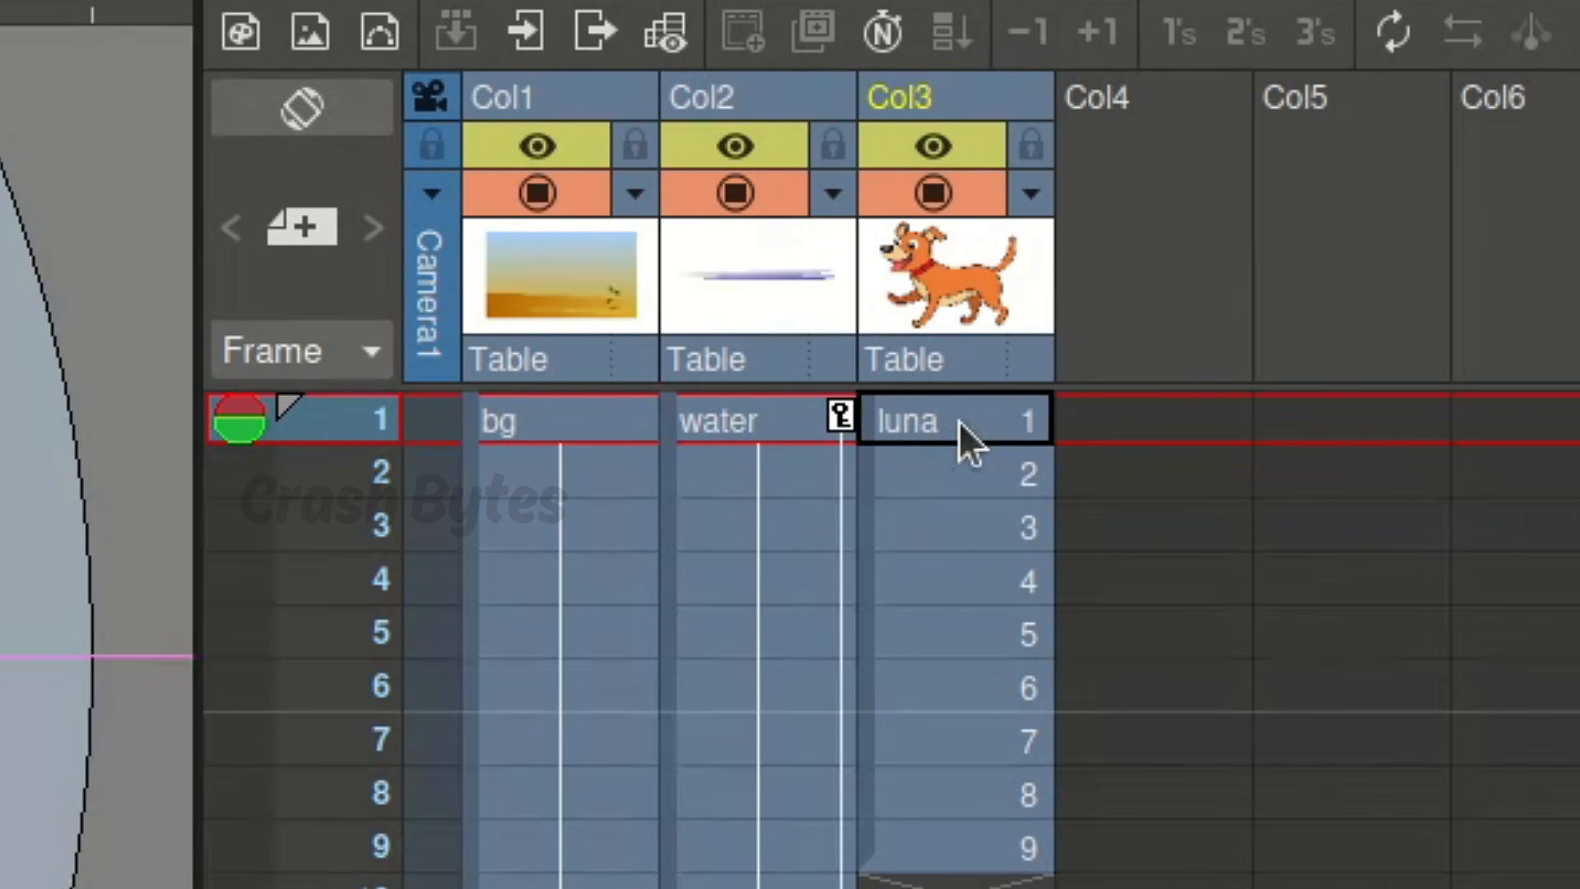
Check the drawings of the luna sequence in Col3 from frame 1 to frame 9.
click(960, 421)
click(960, 484)
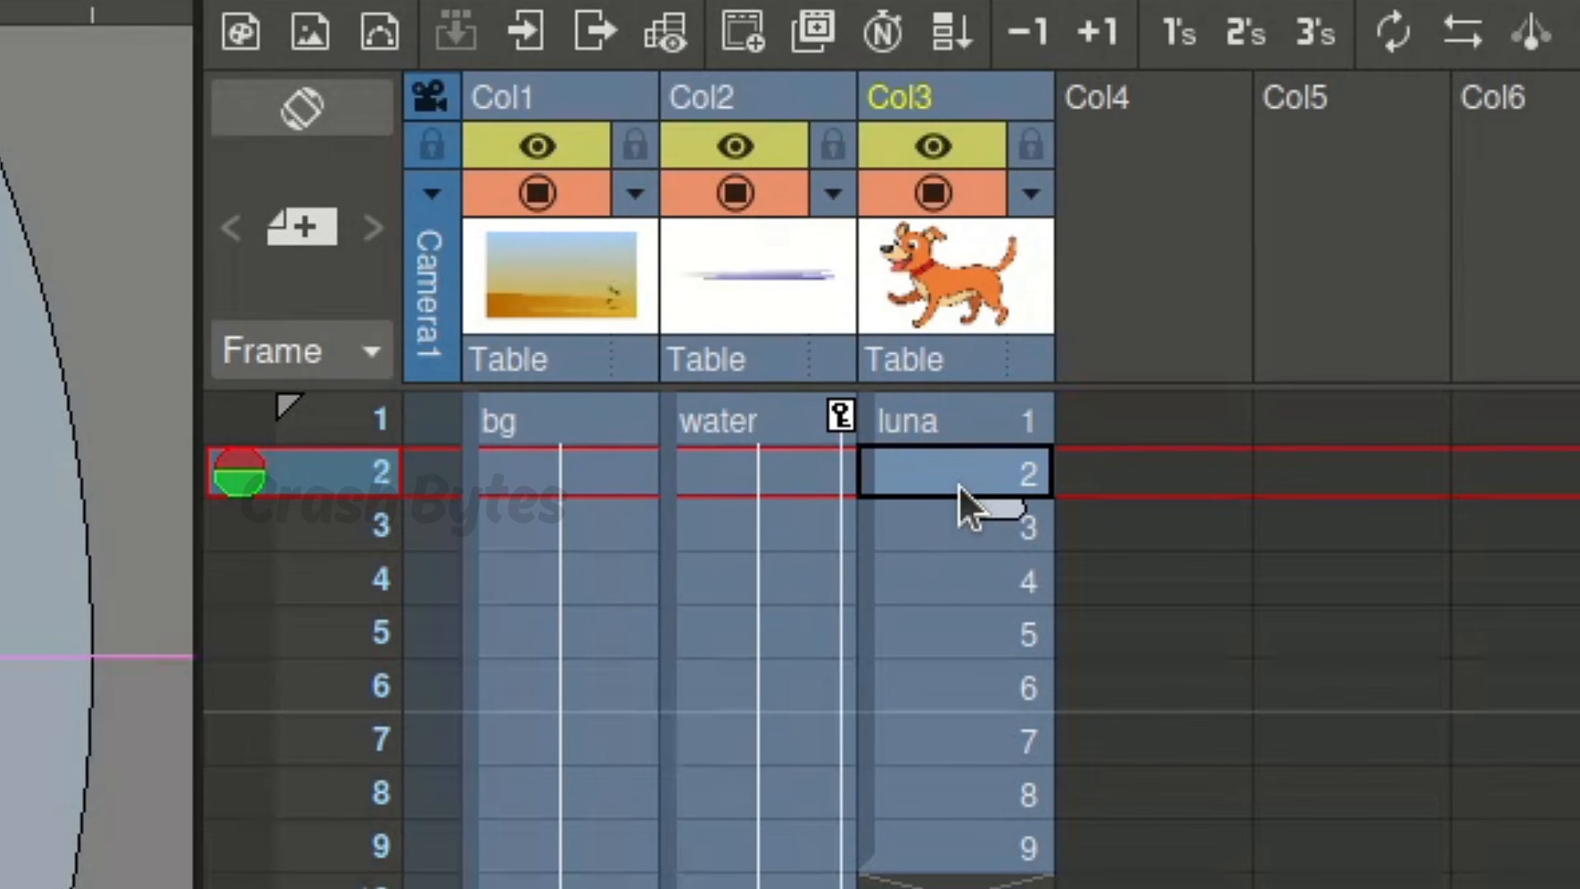
click(953, 576)
click(946, 852)
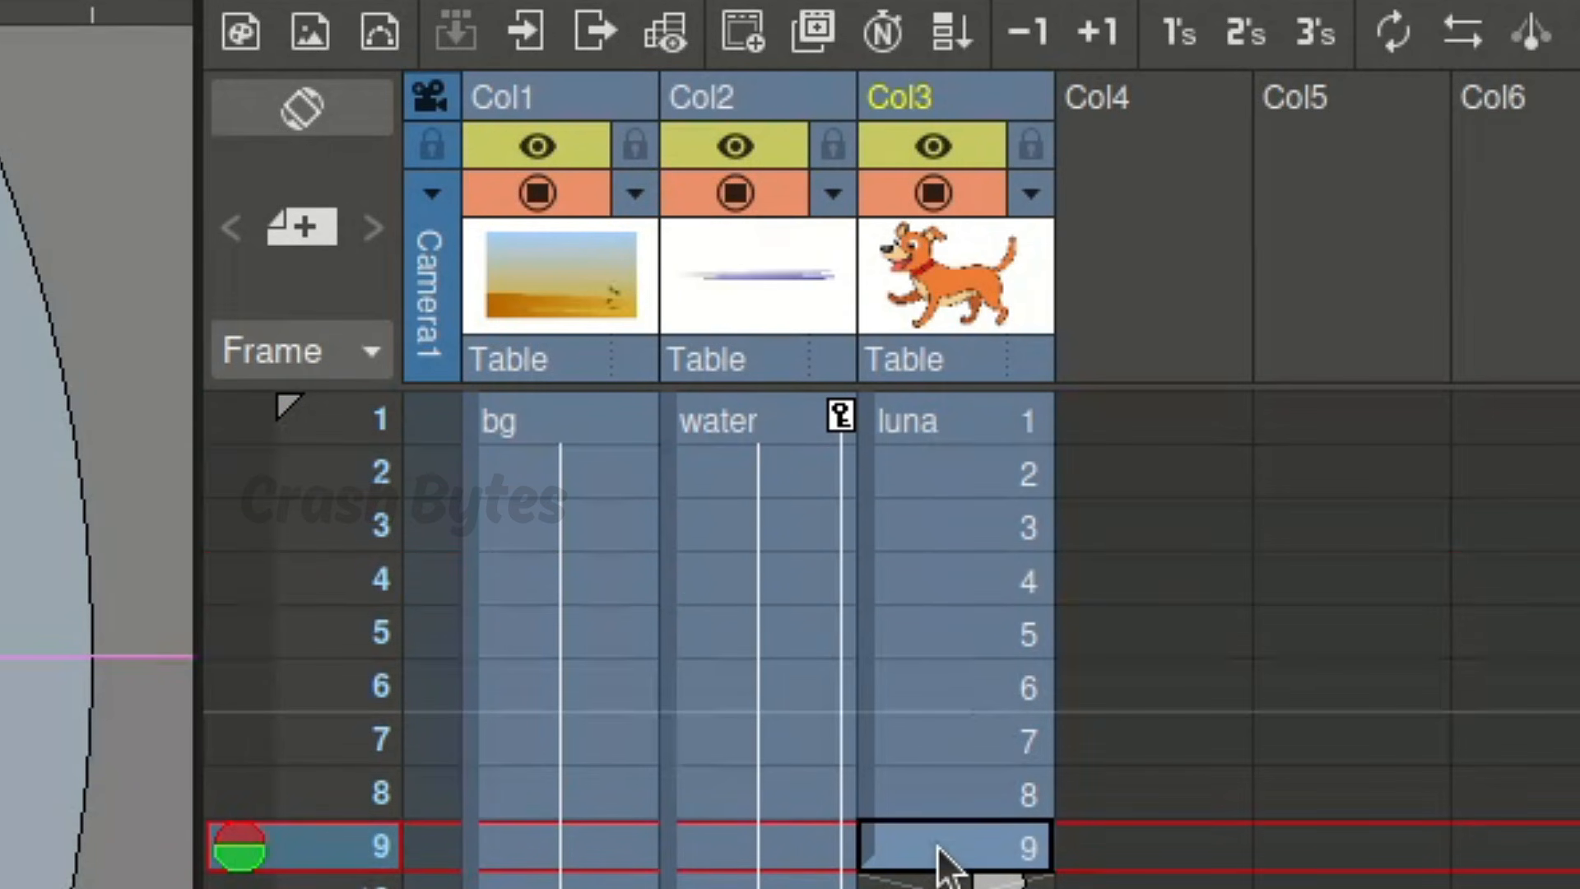
click(961, 426)
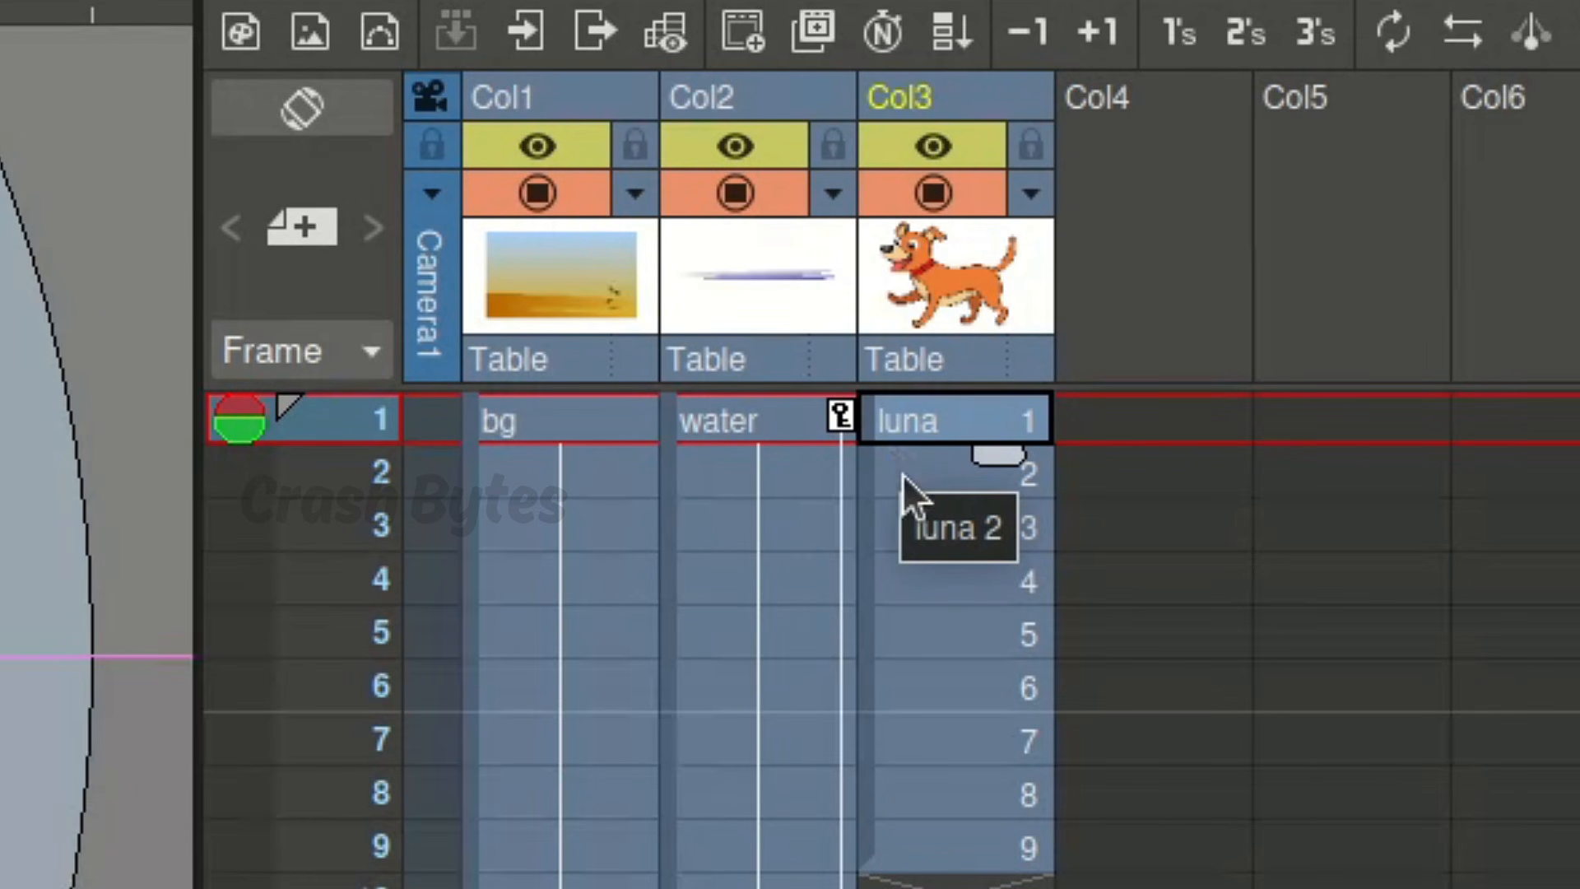
click(963, 854)
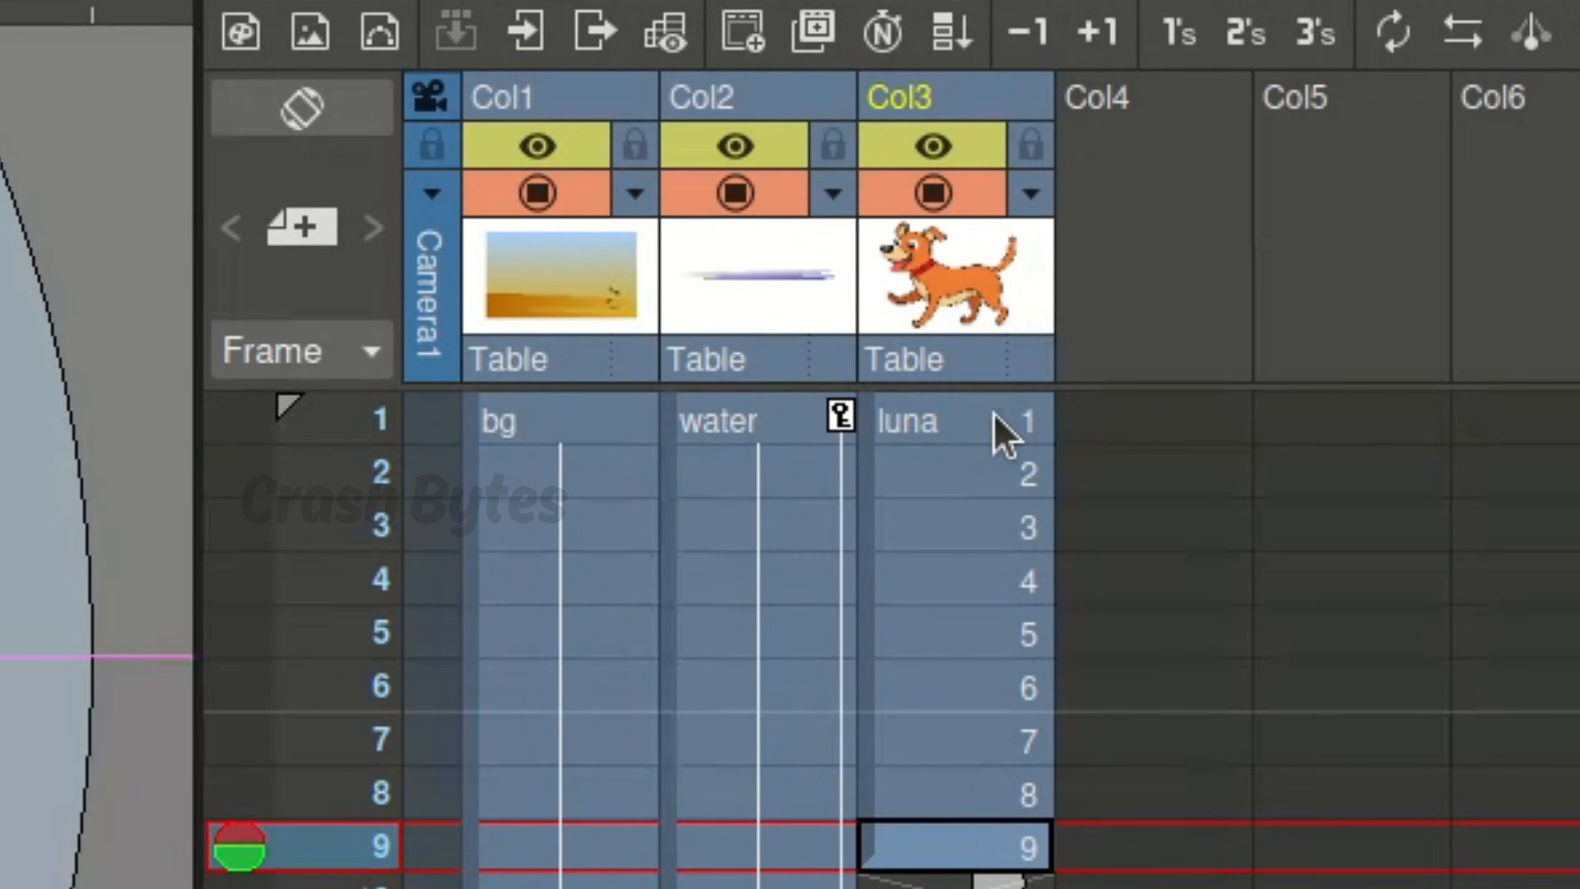
Select luna's frames 1 to 9 in Col3 and repeat them up to frame 60.
click(994, 415)
scroll(1033, 876, down, 14)
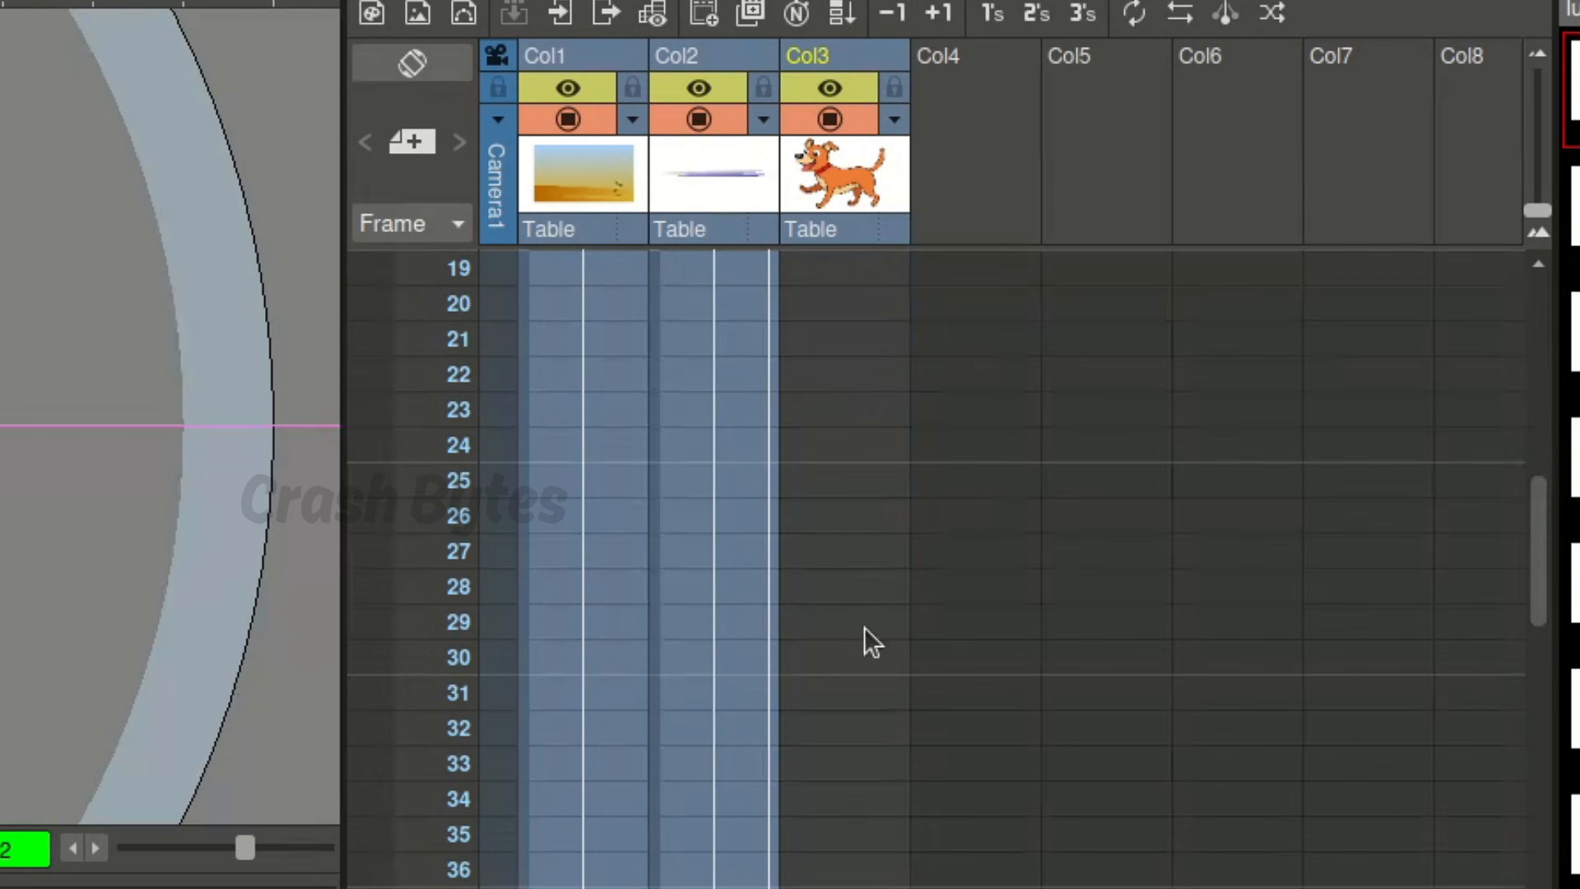
scroll(999, 880, up, 6)
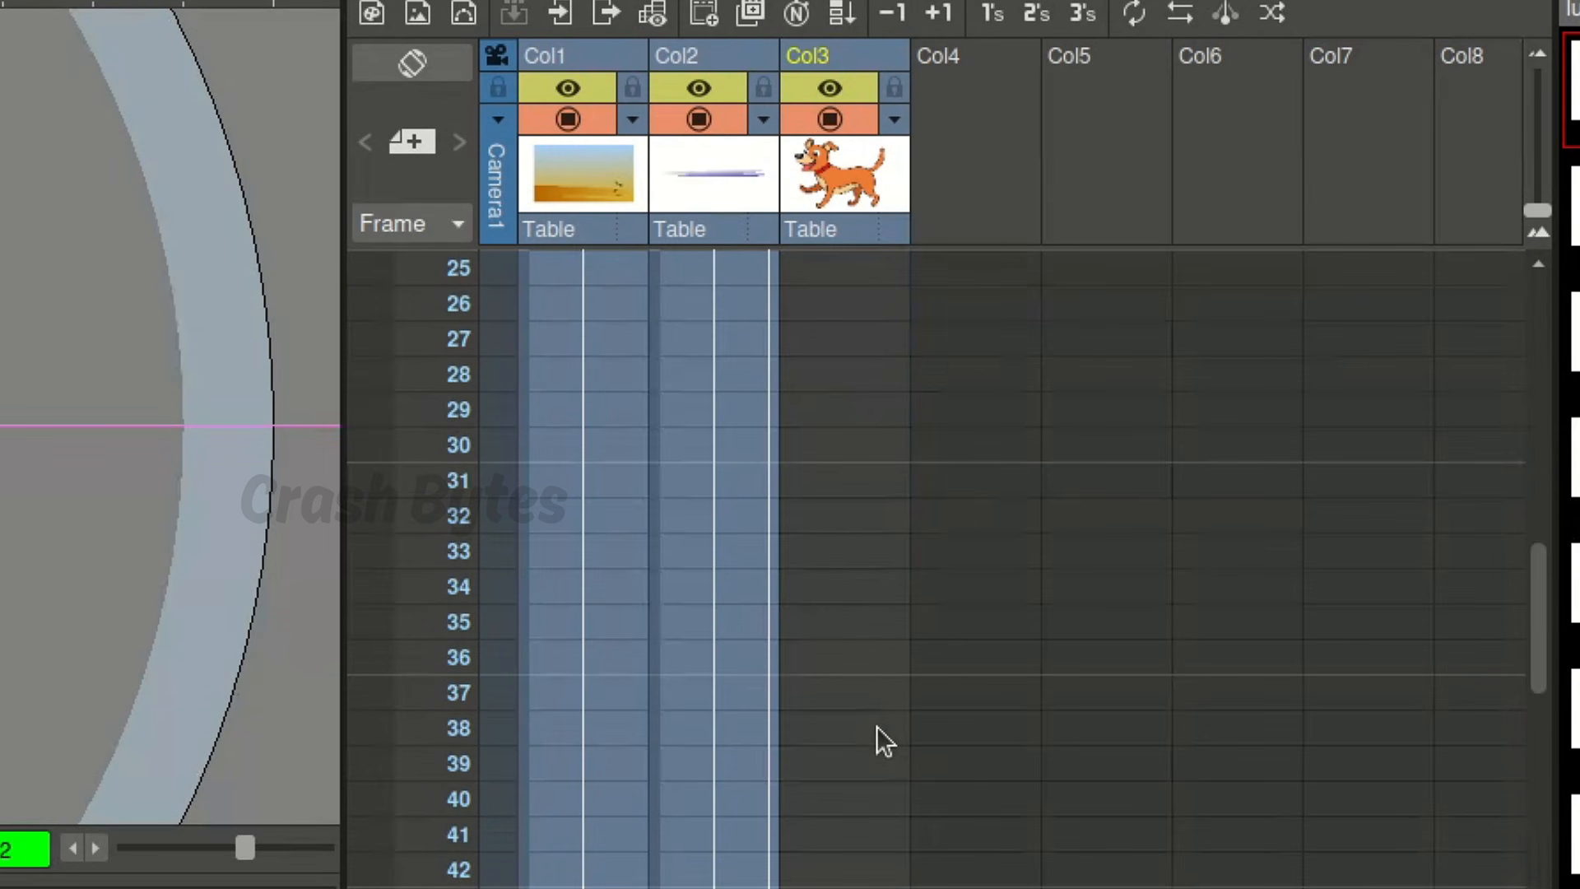
scroll(876, 726, up, 8)
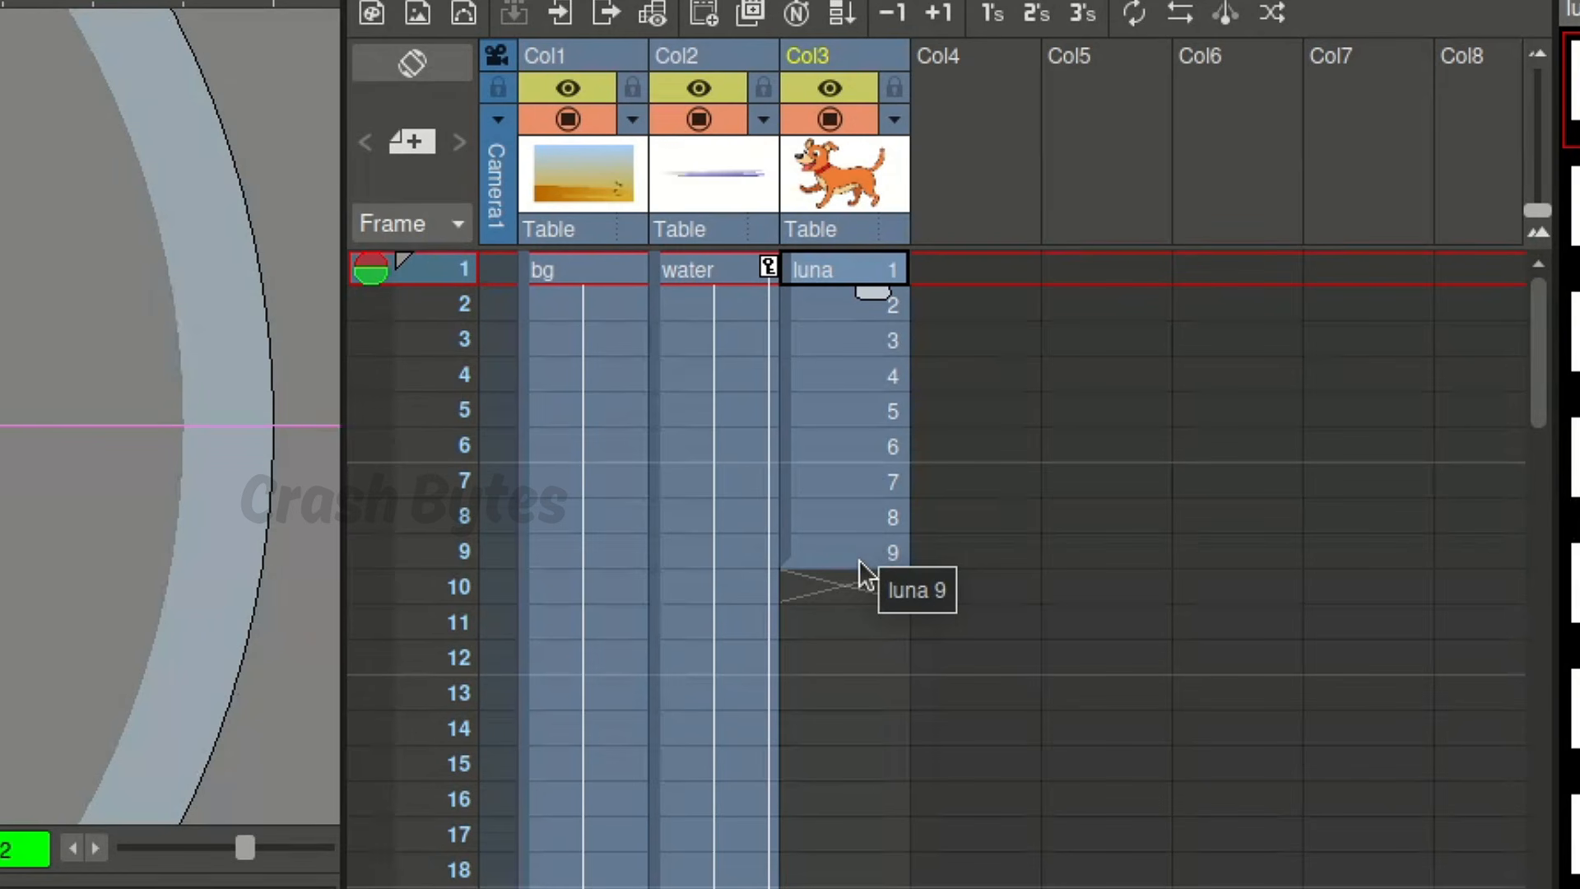
shift+click(857, 560)
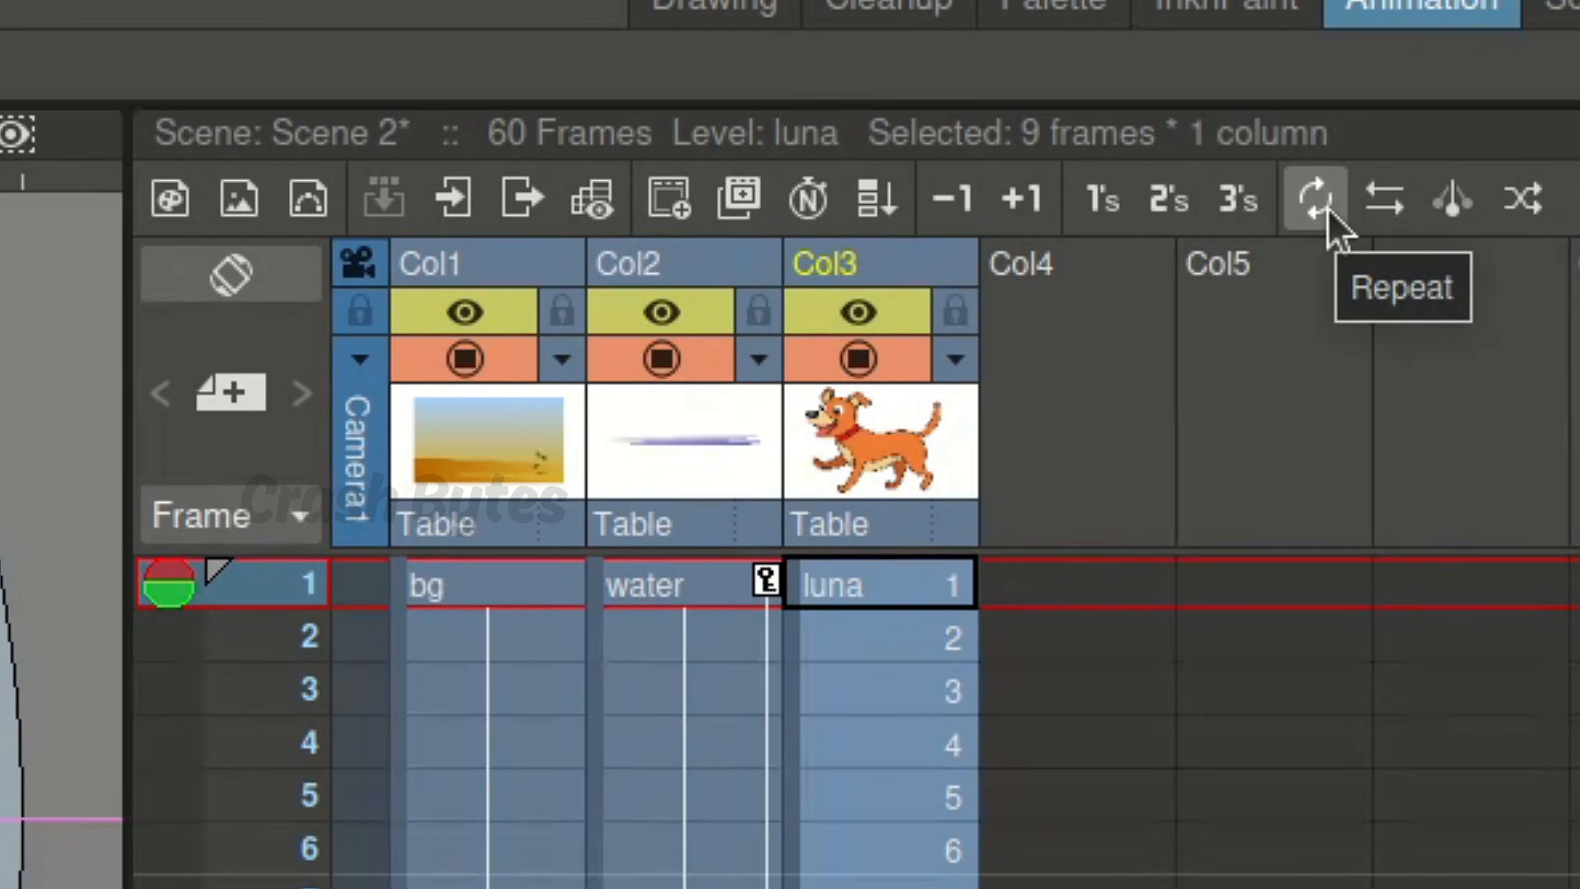
click(1328, 211)
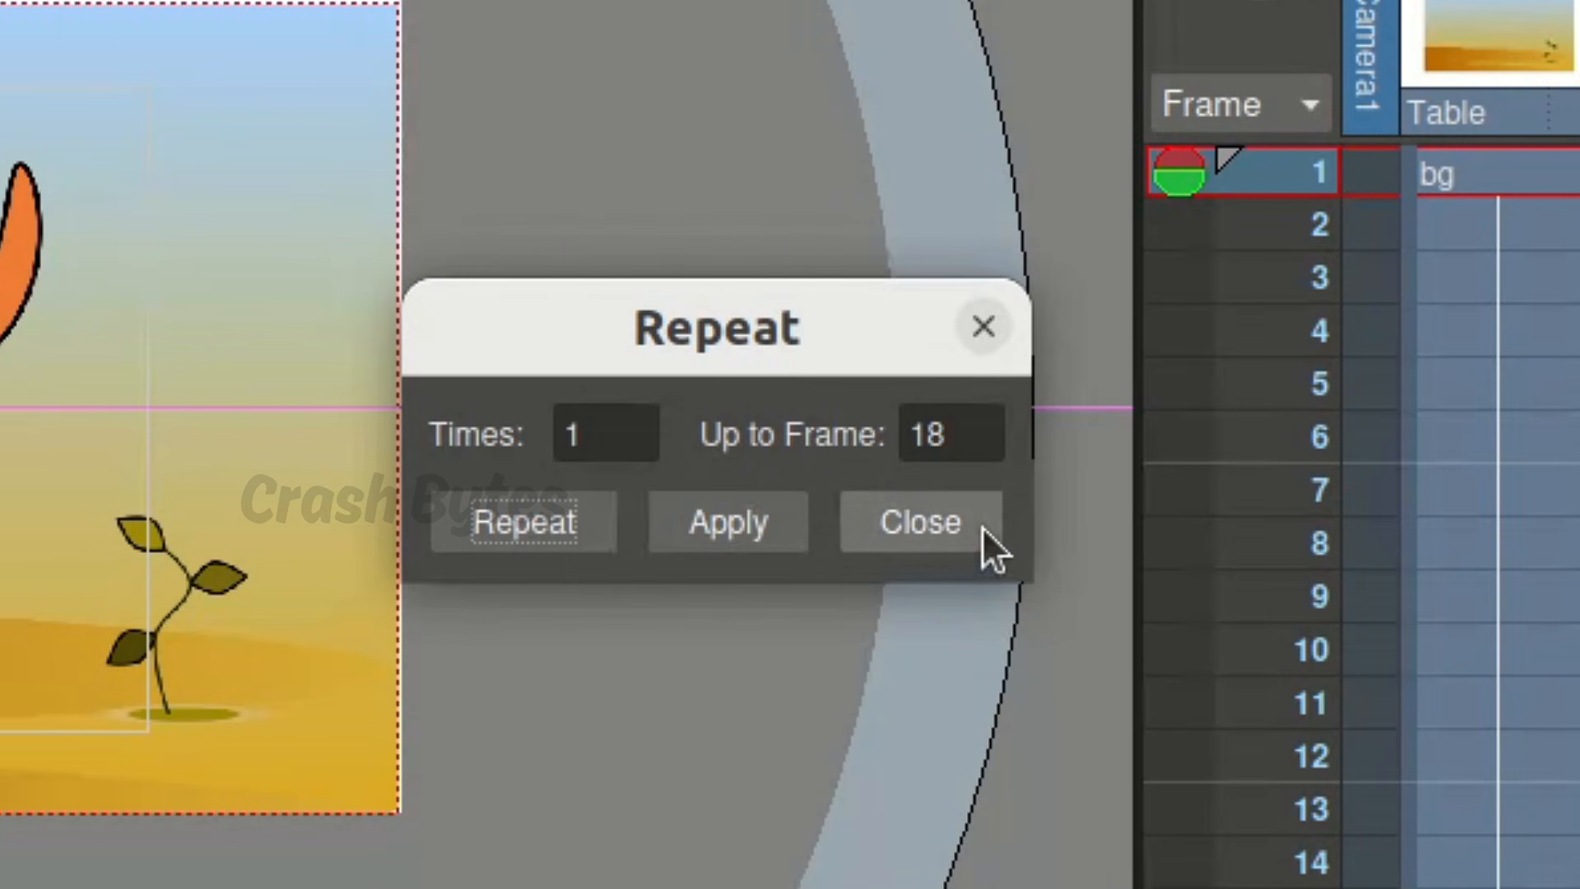
double_click(966, 437)
click(912, 436)
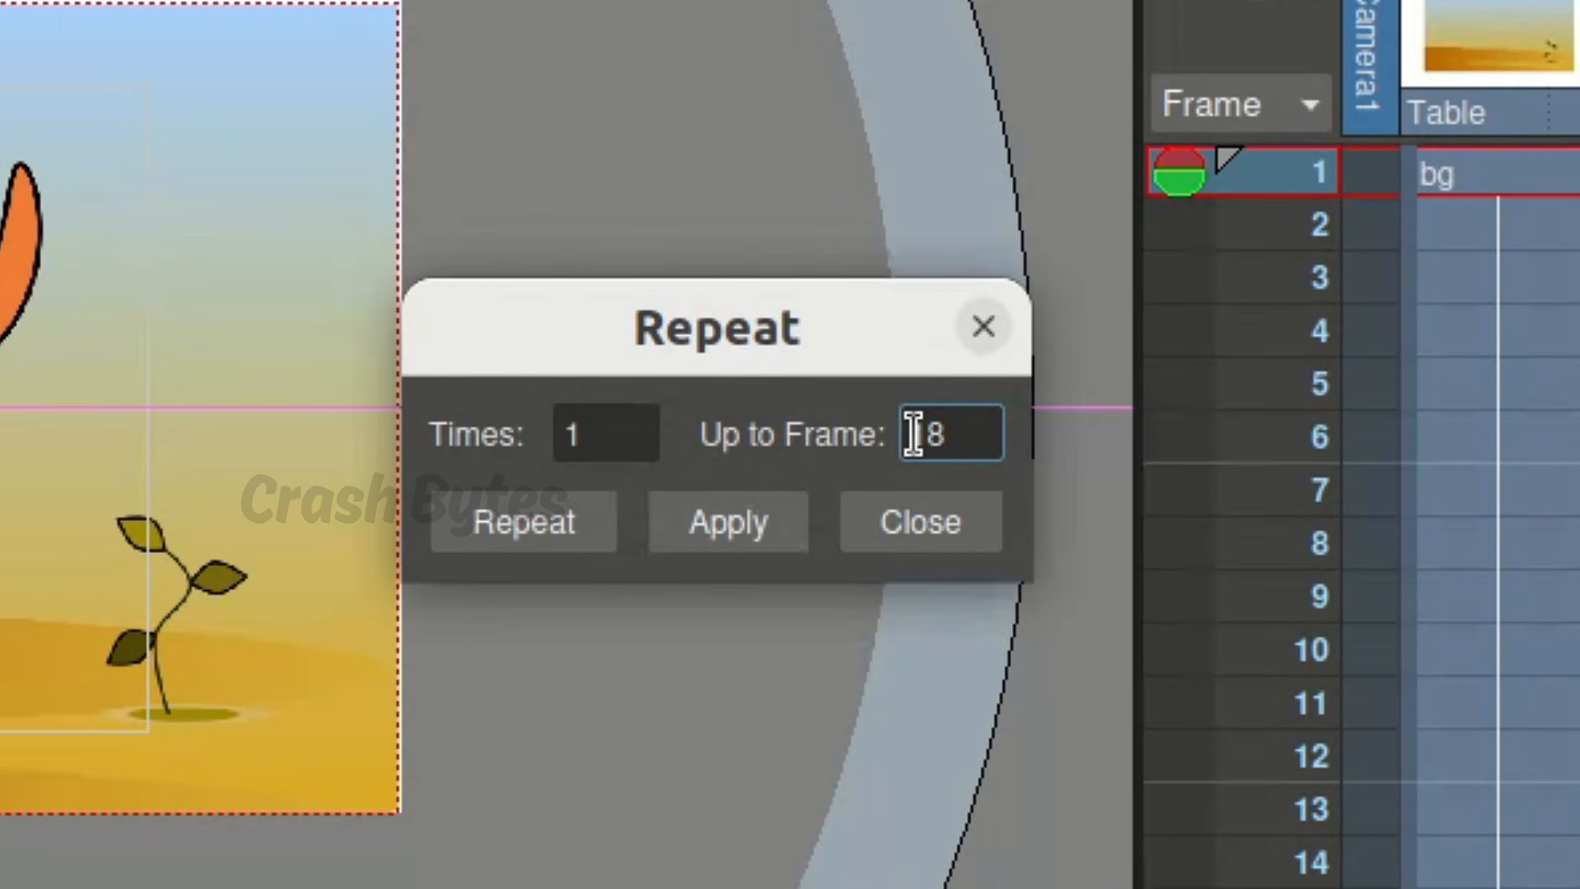
text(60)
key(Delete)
key(Delete)
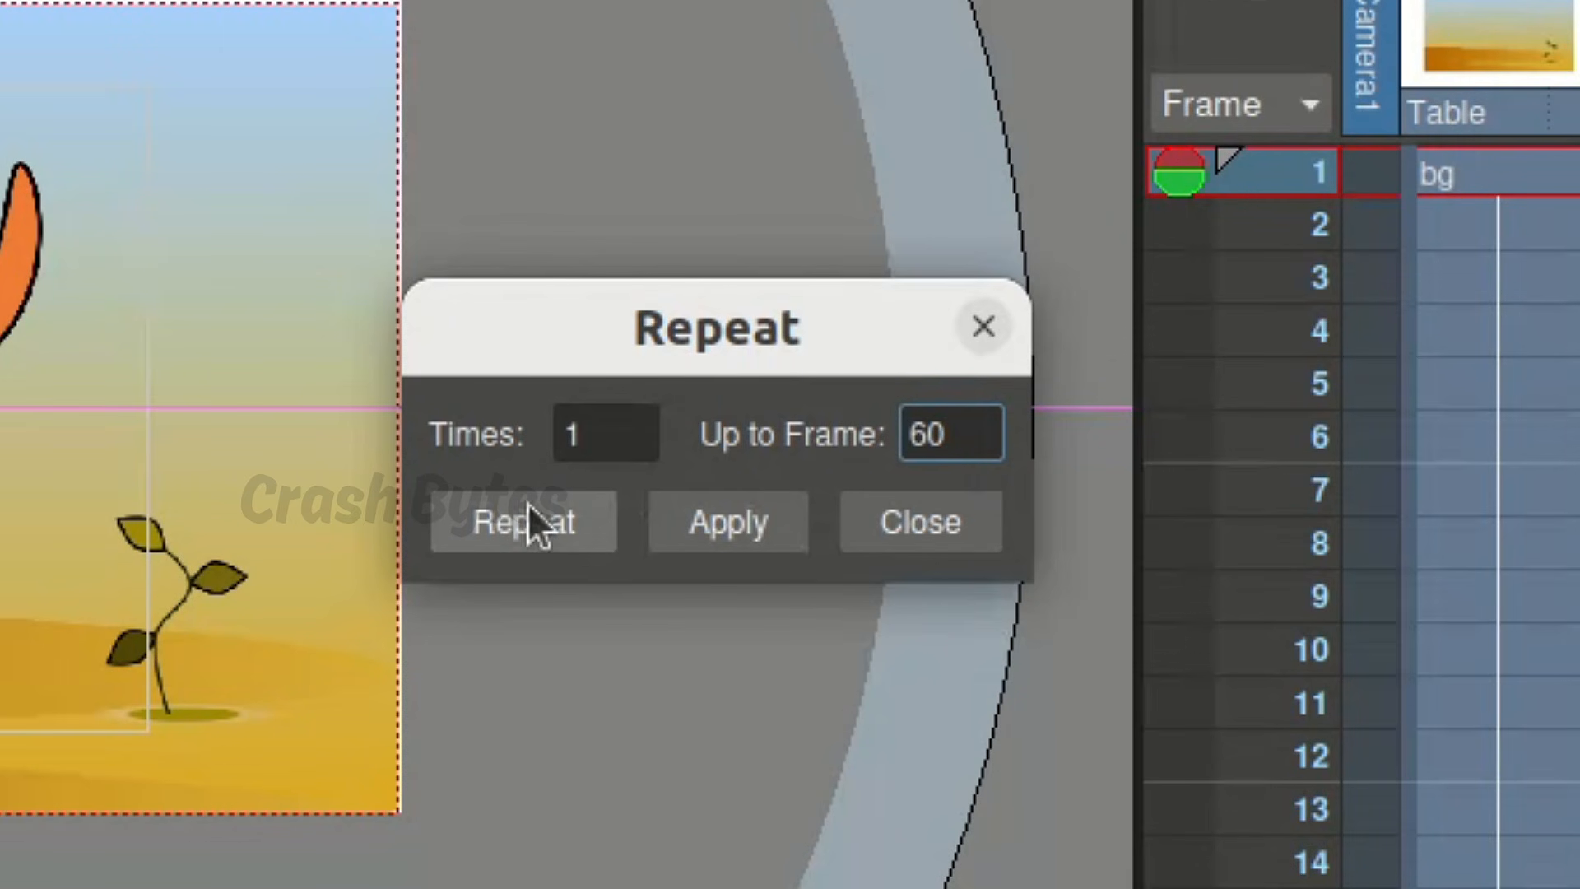
click(477, 503)
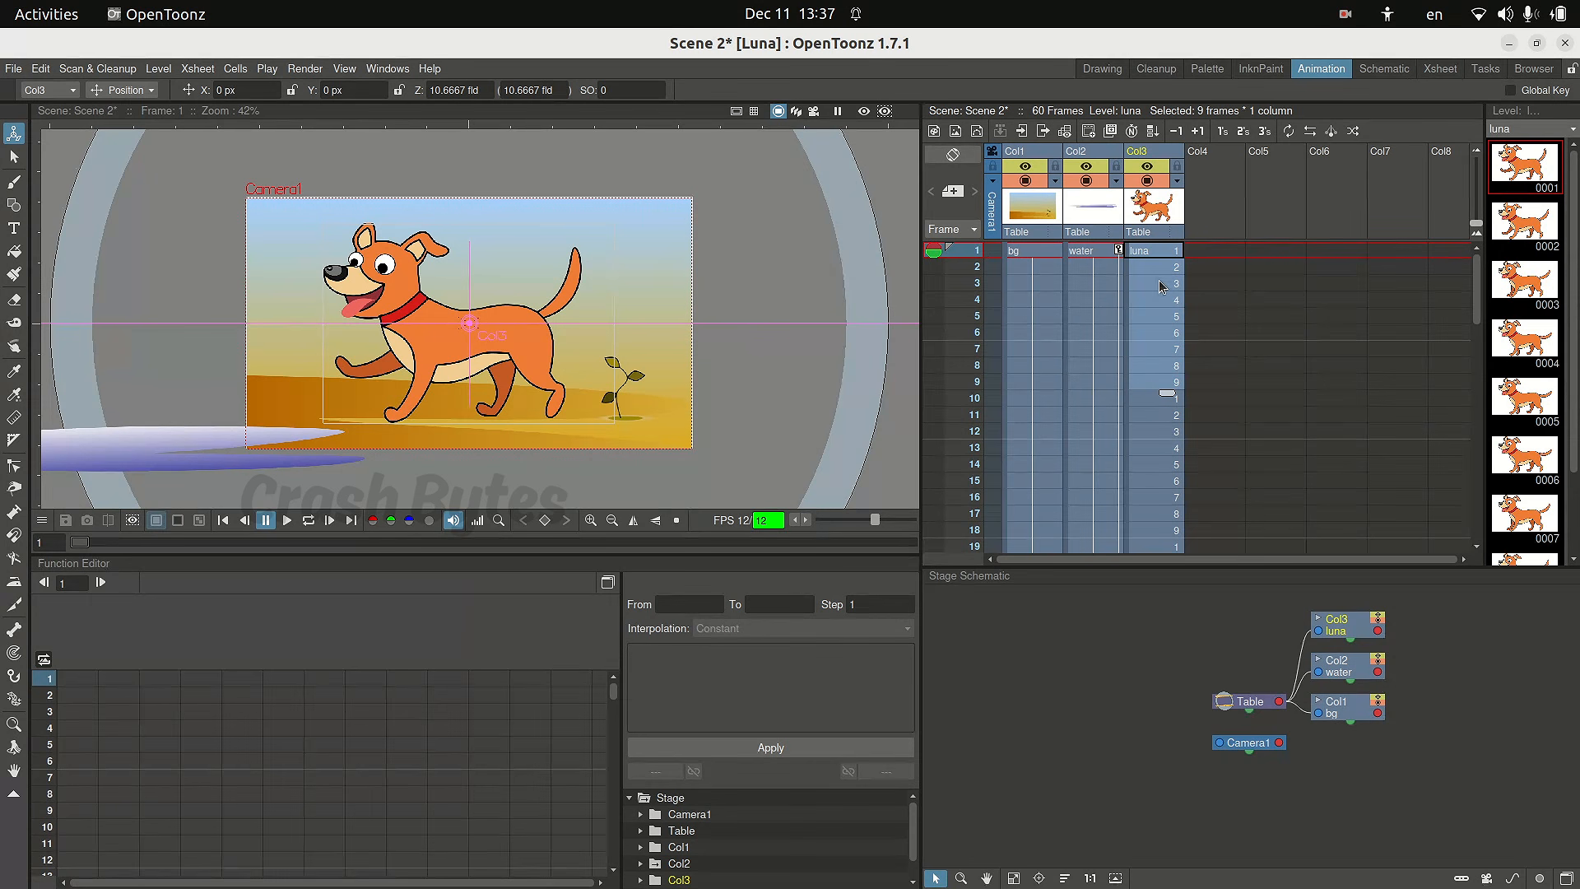
Examine the repeated luna cells in Col3 from the first cycle down to frame 60.
click(1148, 398)
click(1157, 416)
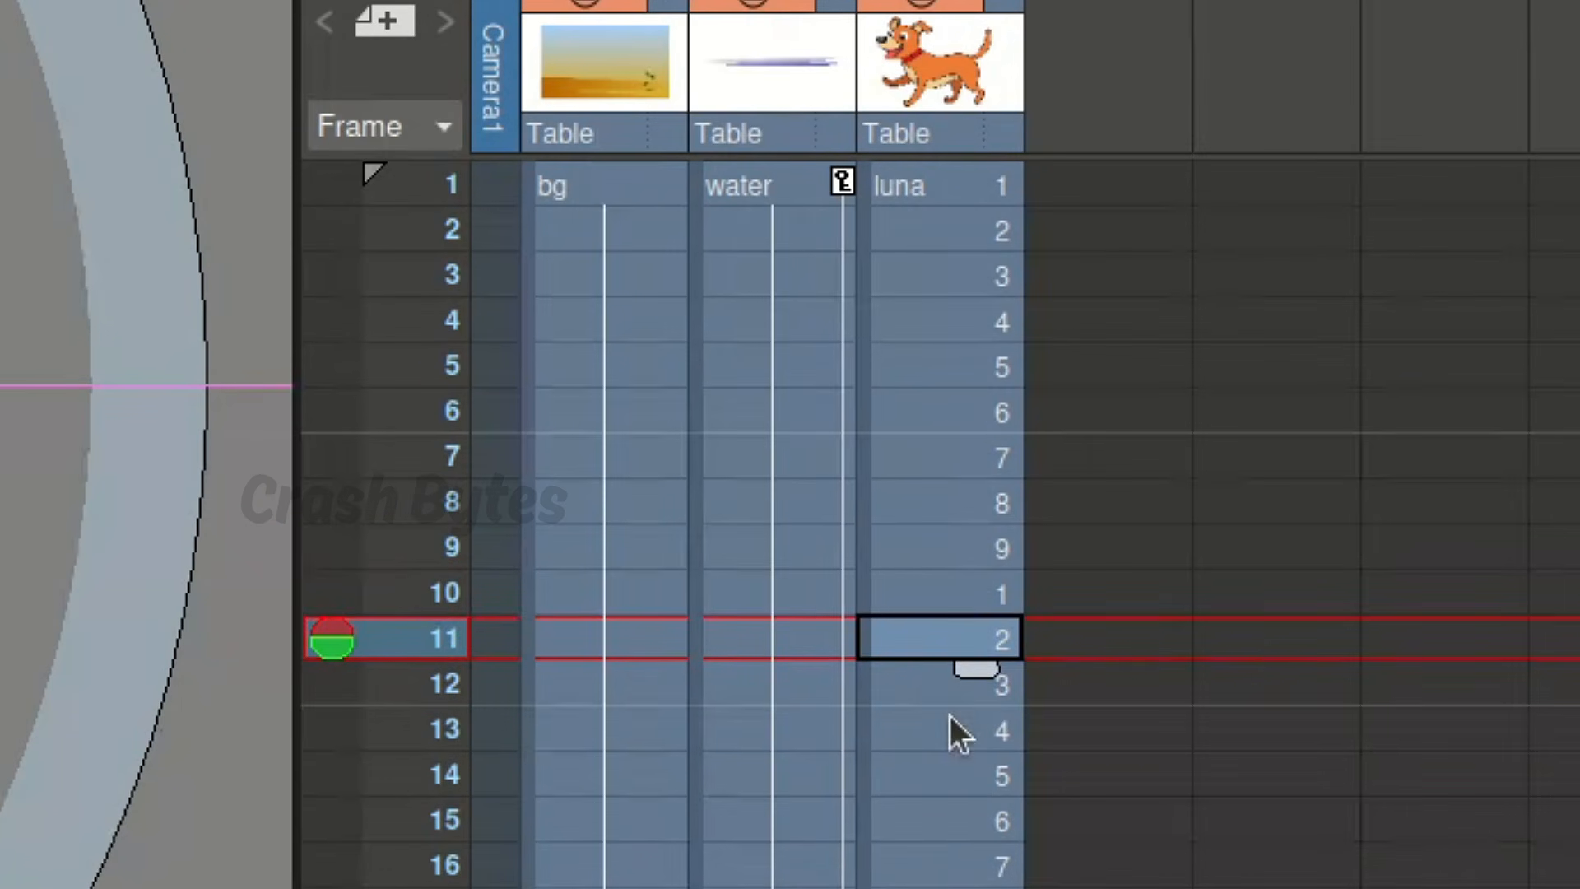
key(Down)
key(Down)
key(Down)
key(Down)
scroll(931, 703, down, 8)
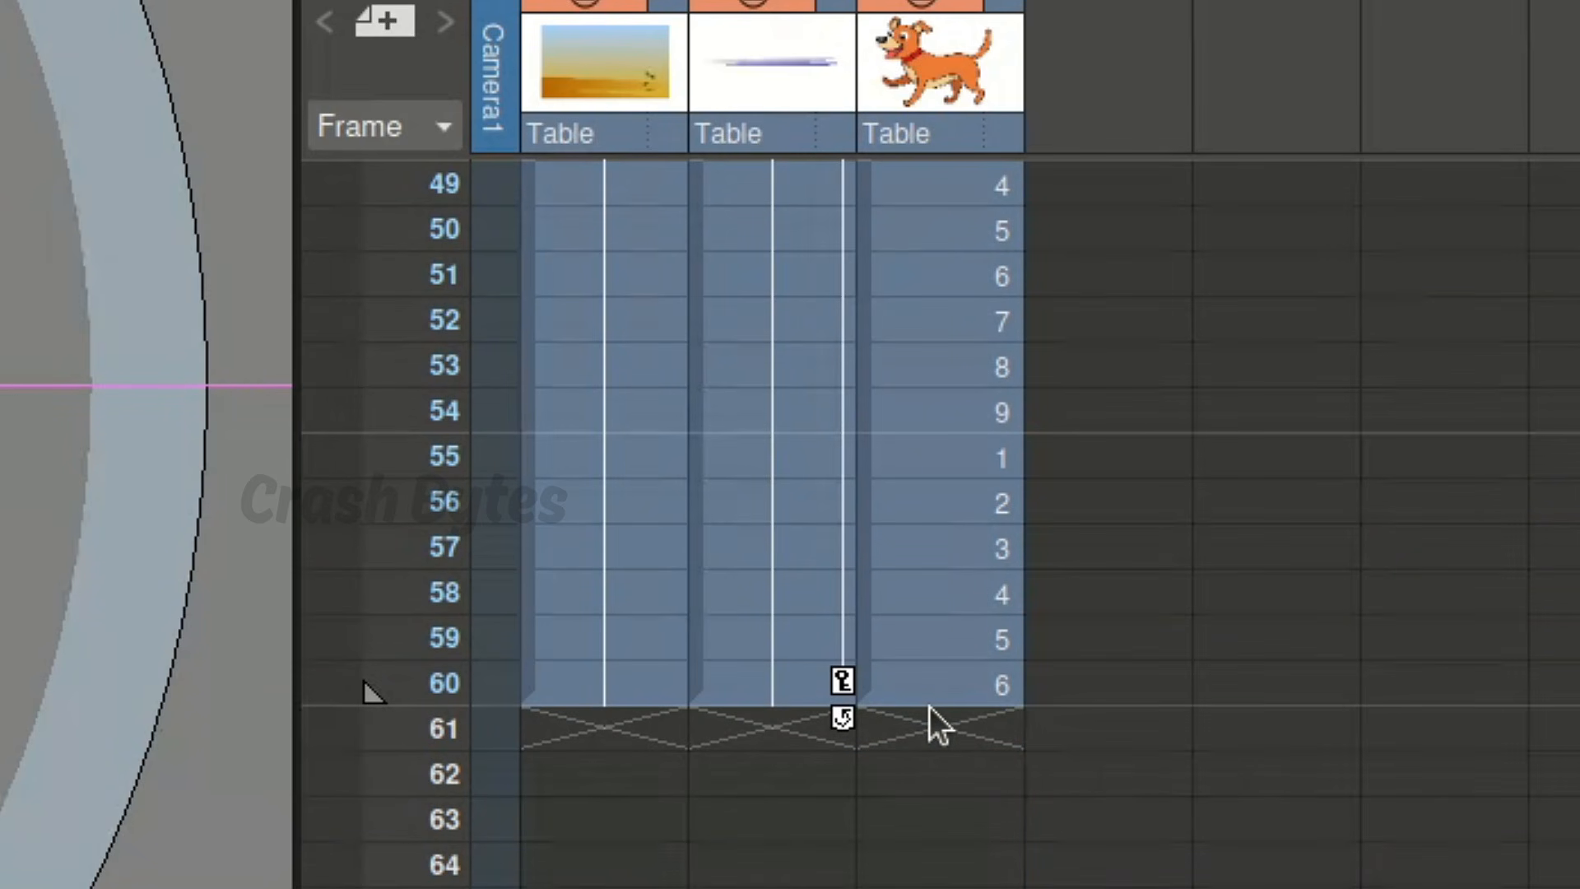
scroll(970, 702, up, 8)
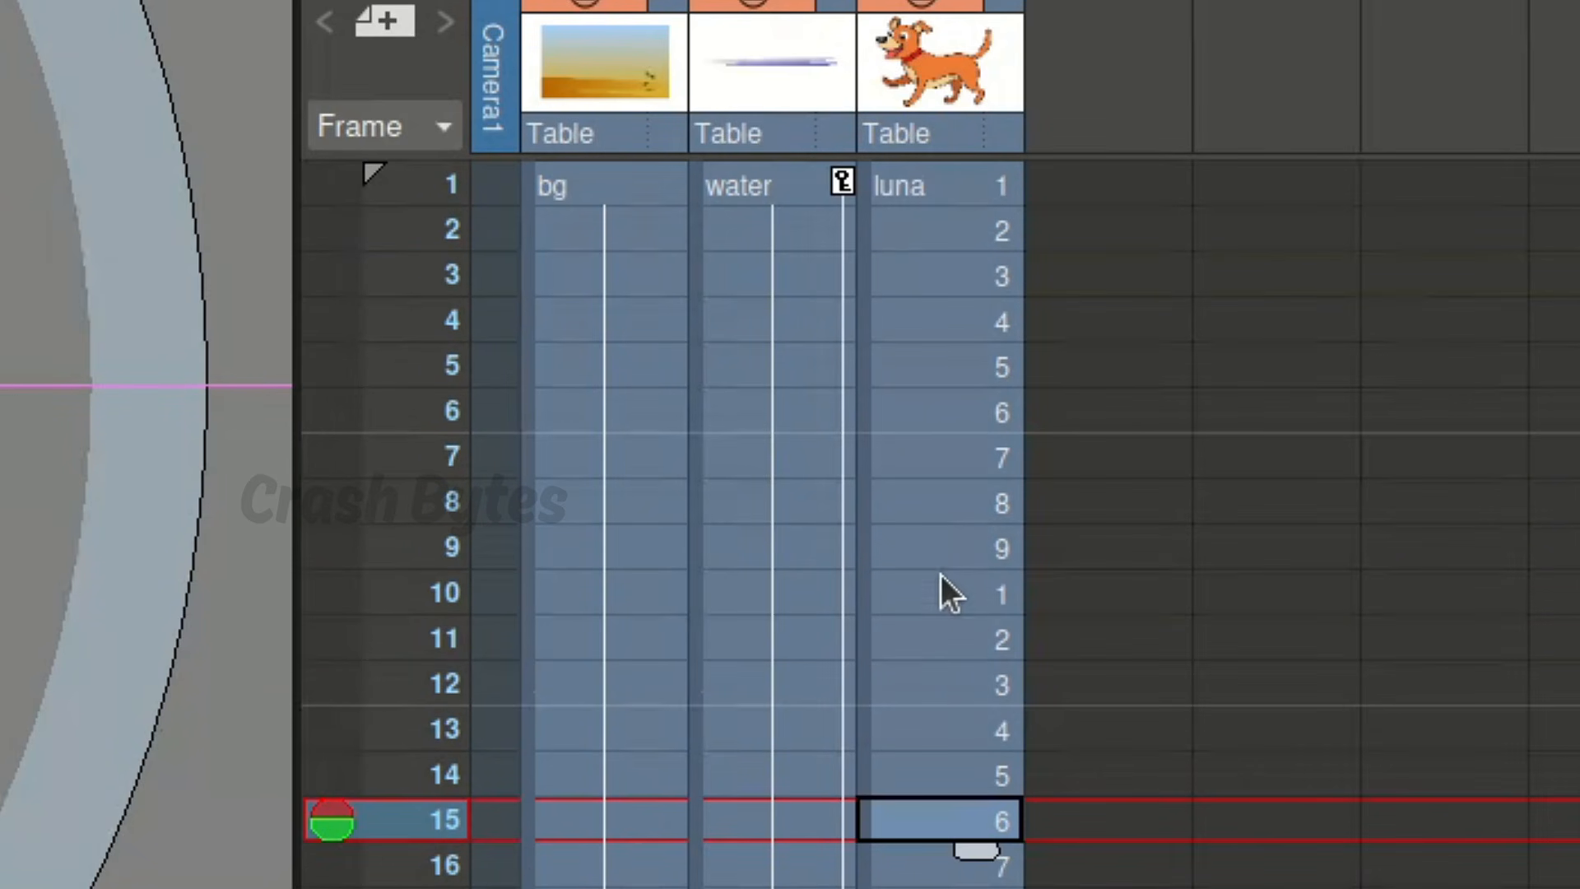
click(963, 183)
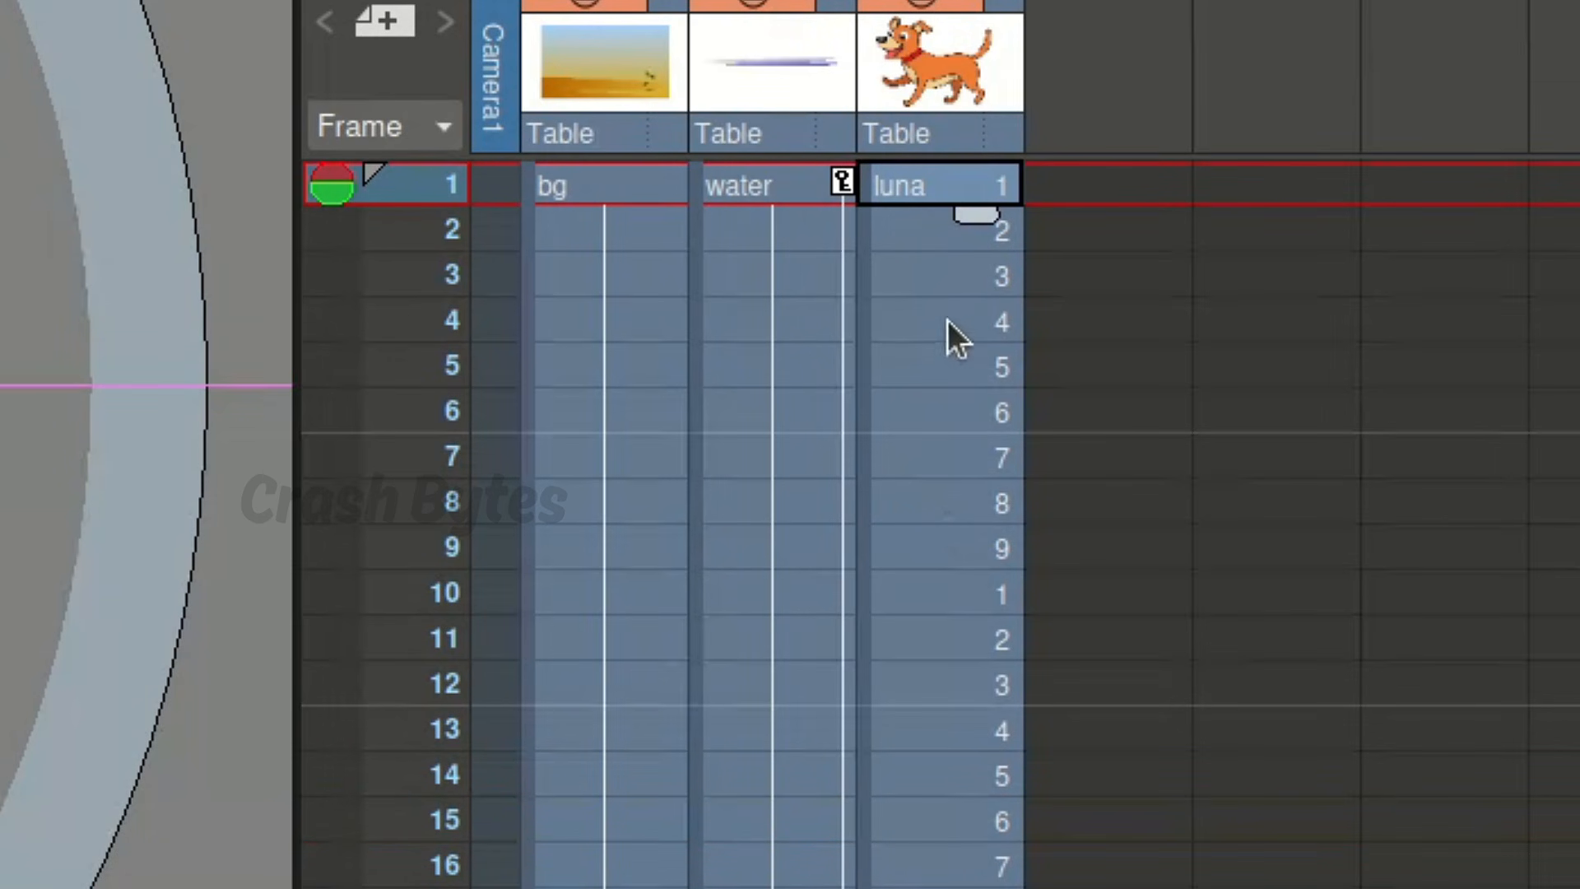
click(956, 546)
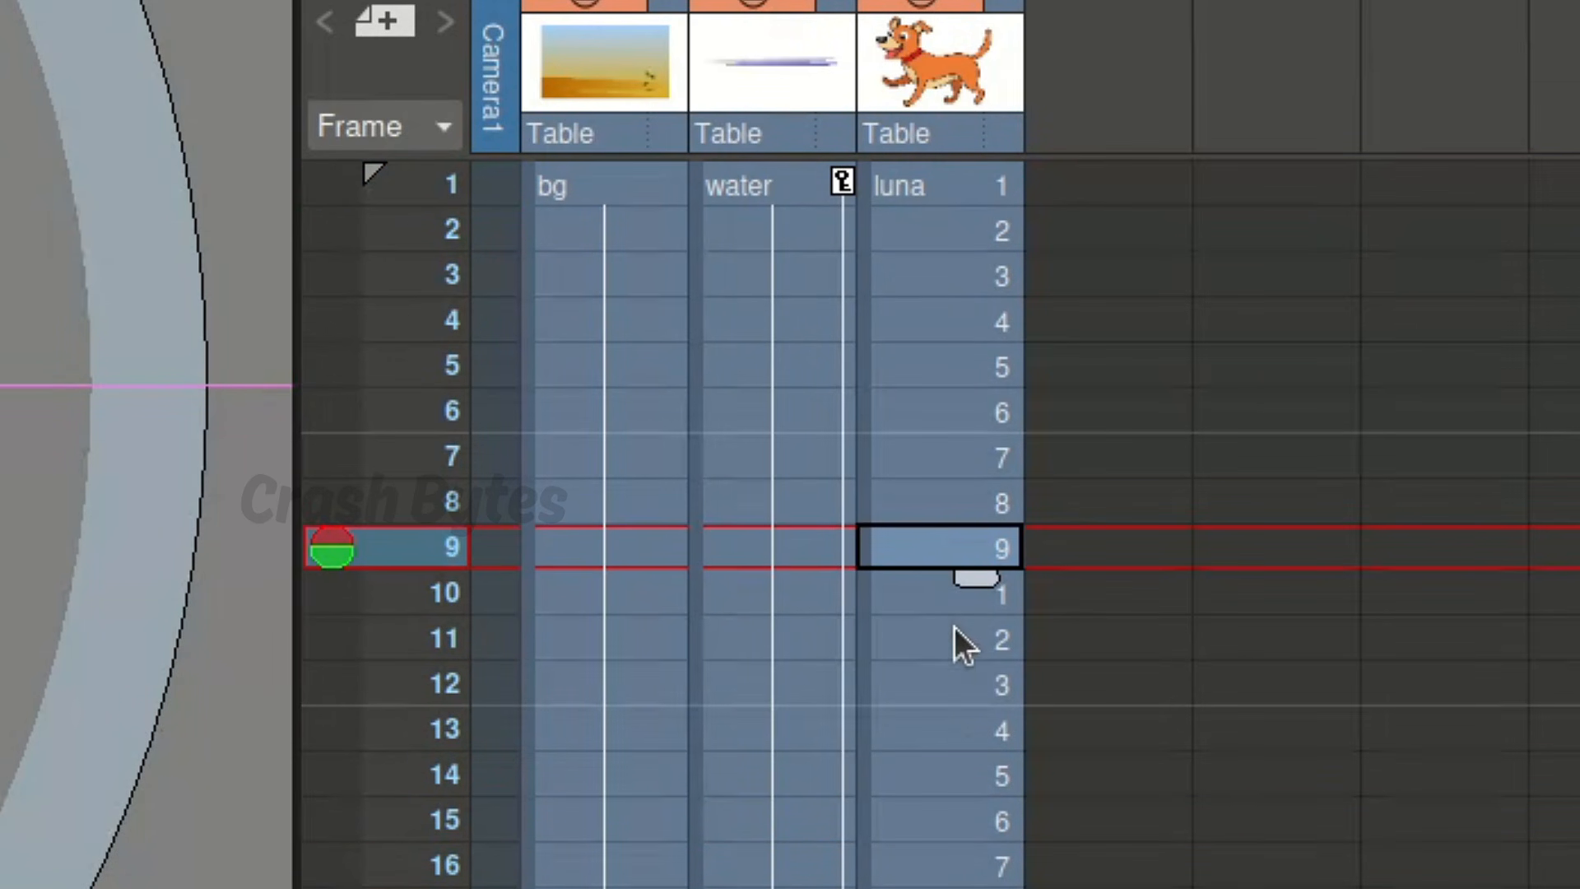
scroll(966, 775, down, 8)
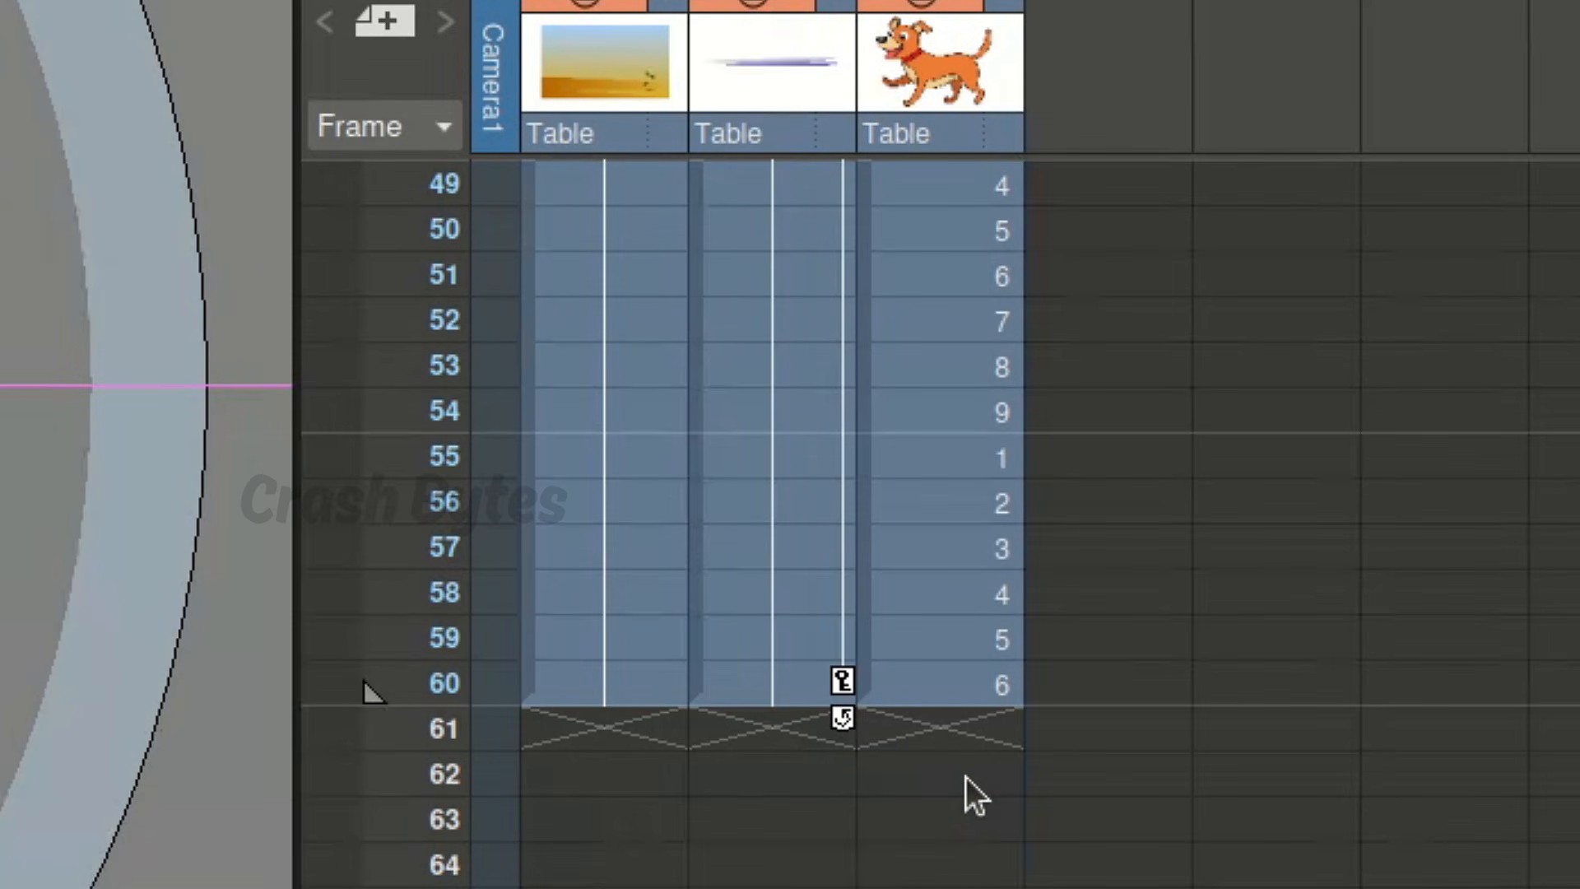
scroll(965, 777, up, 7)
scroll(965, 777, up, 1)
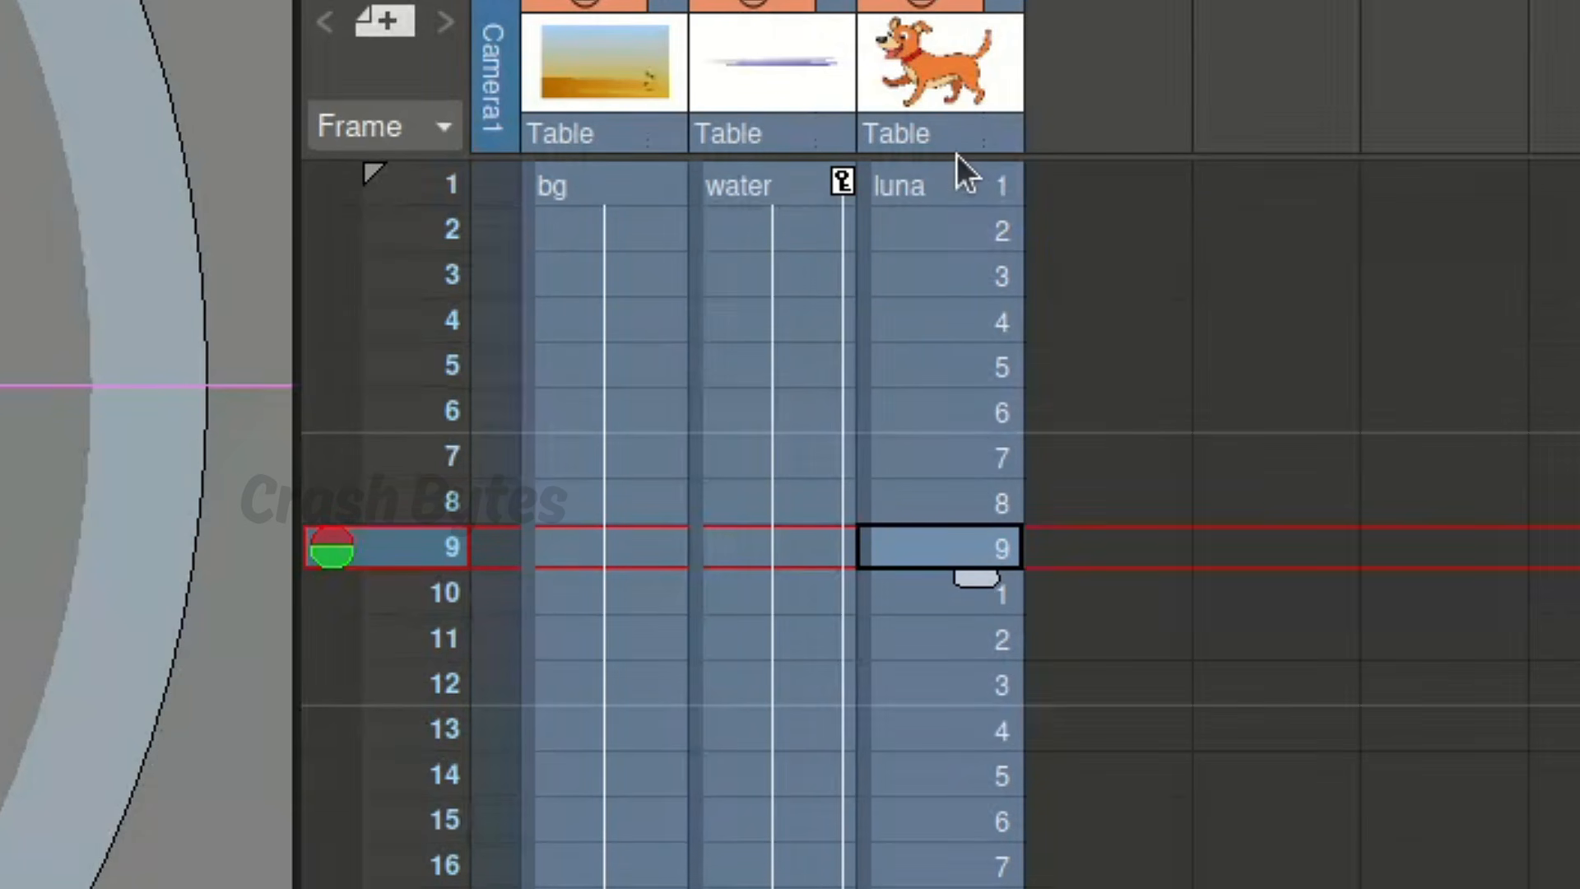
At frame 1, use the Animate tool in Scale mode to shrink luna to about one fifth of the camera frame's width.
click(960, 183)
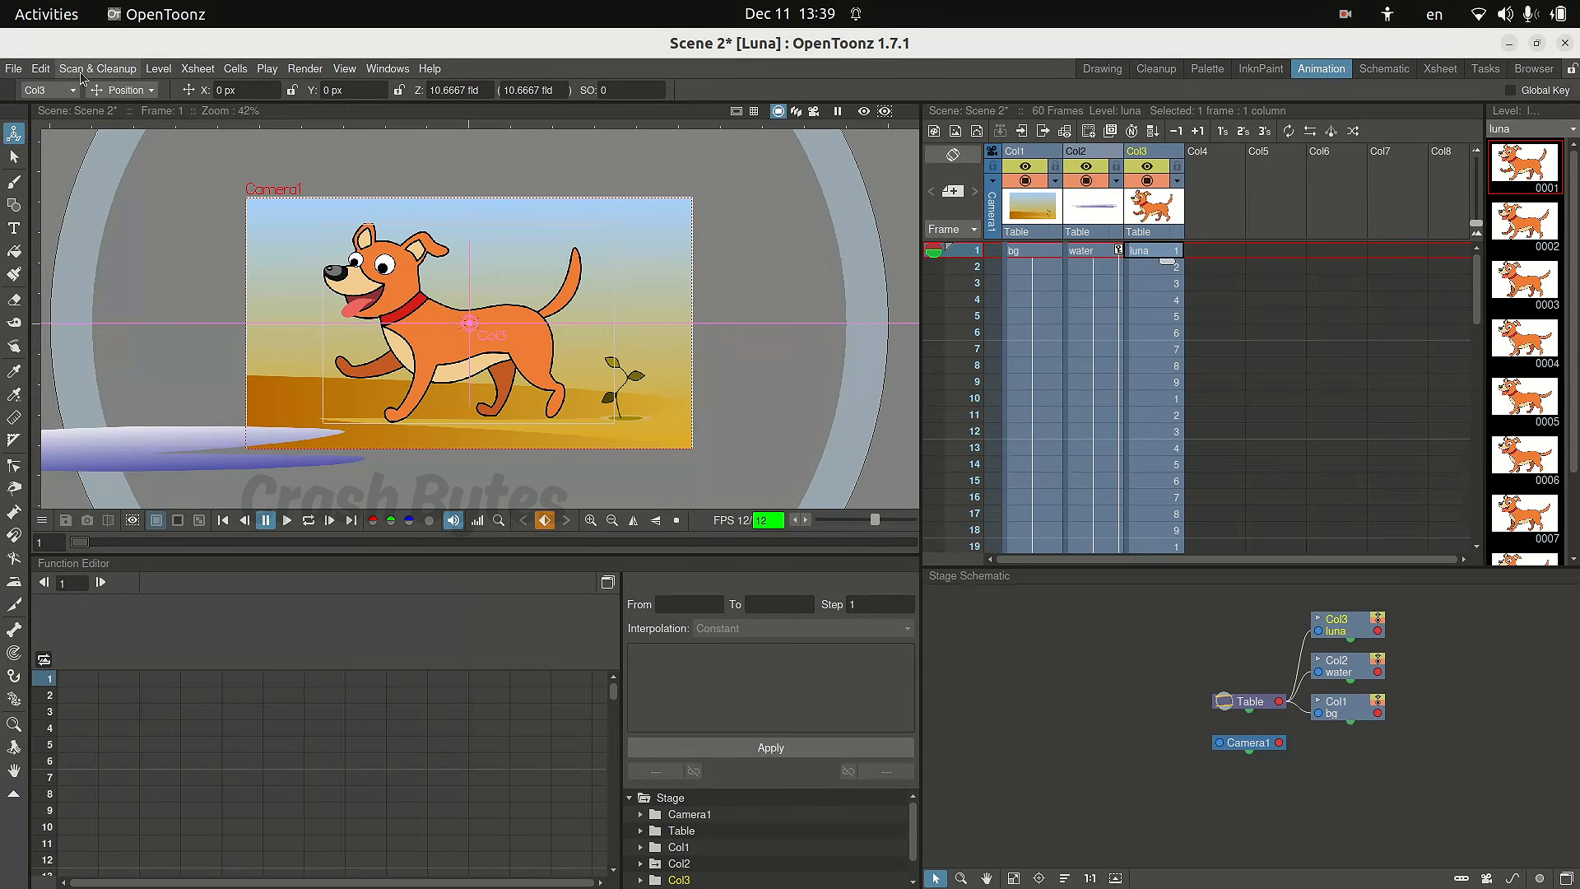
click(123, 90)
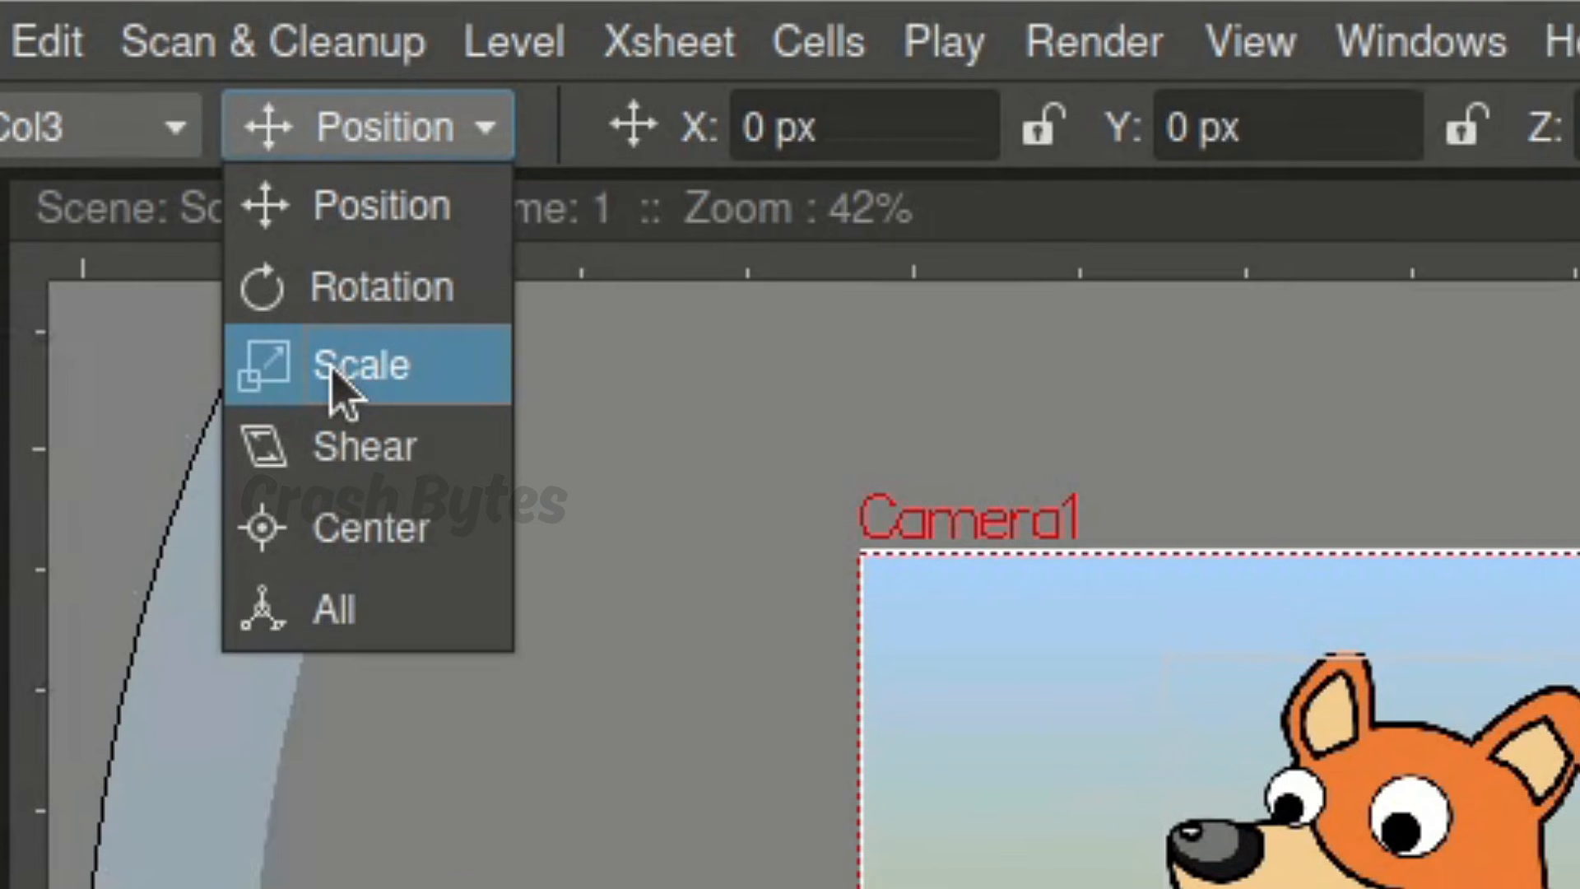
click(122, 151)
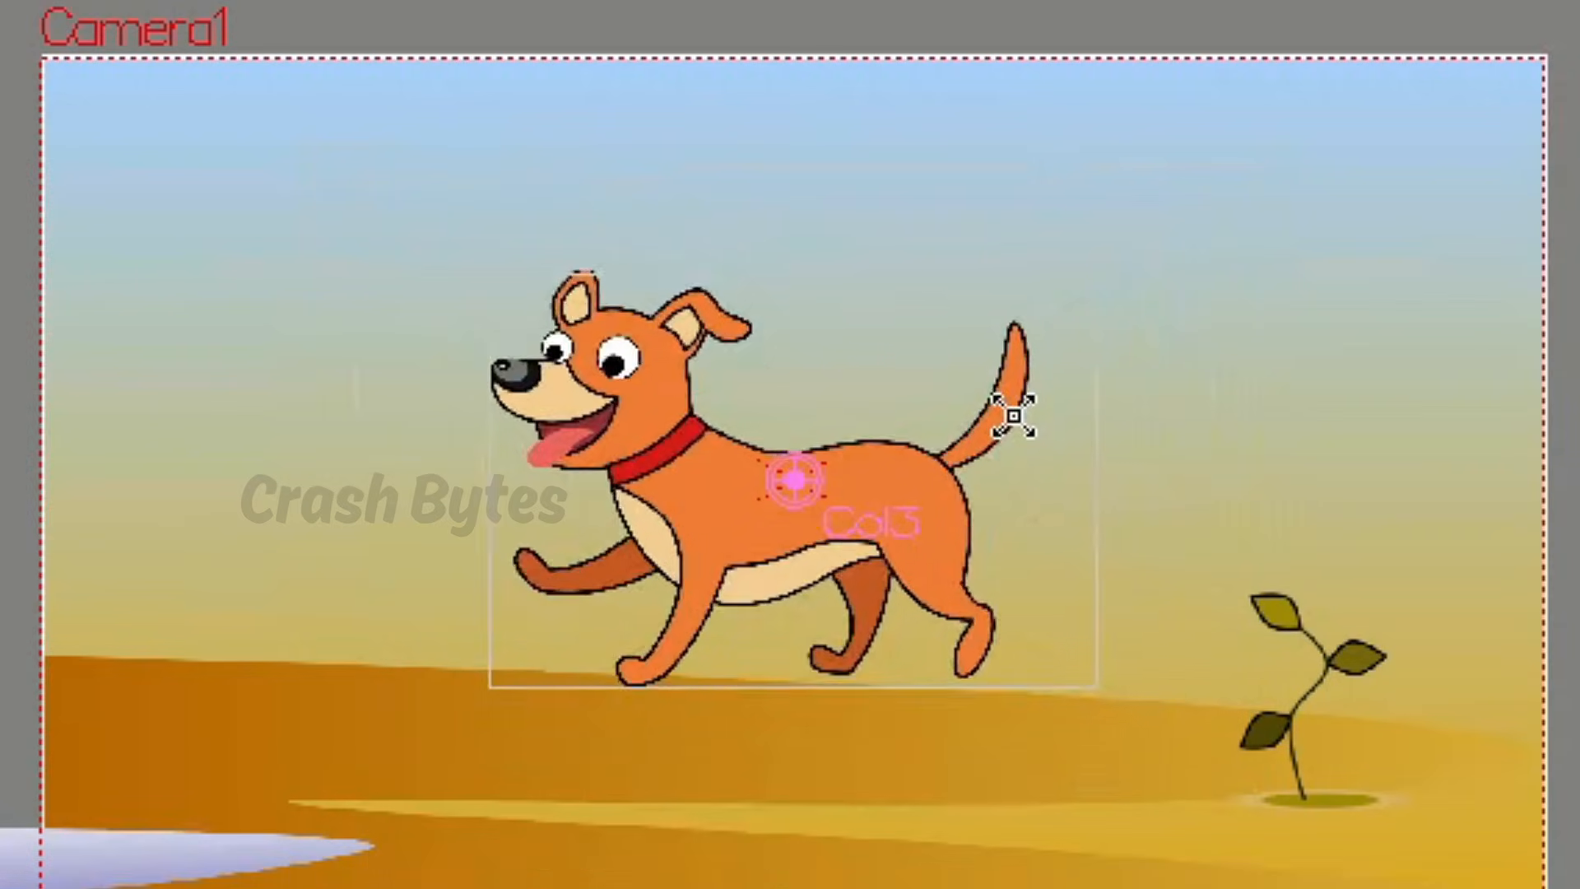
drag(1012, 416, 908, 477)
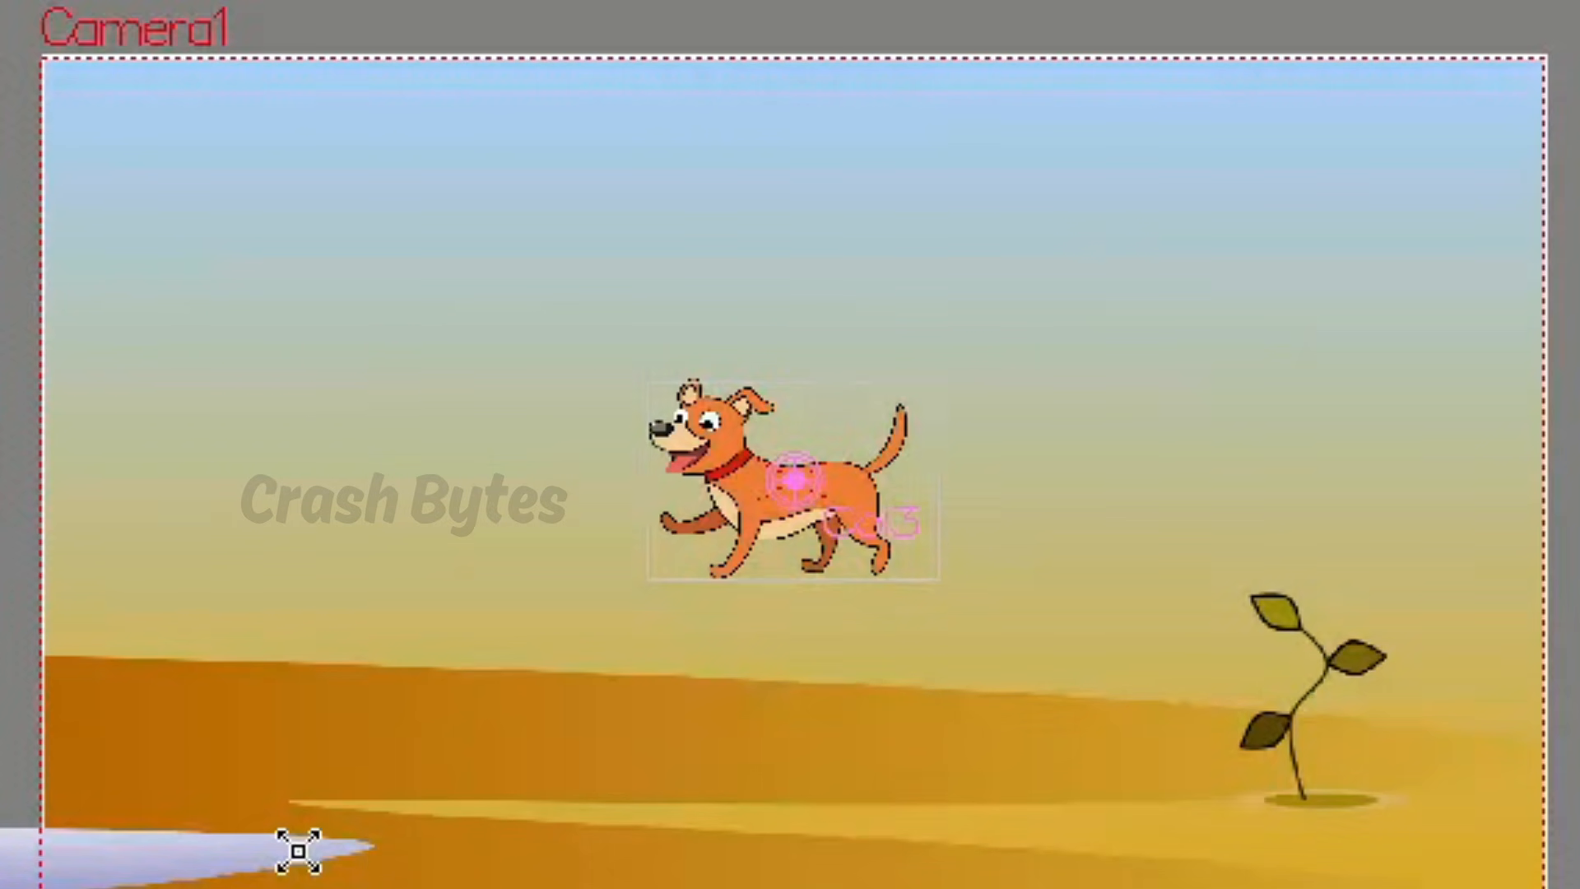
At frame 1, use the Animate tool's Position mode to place luna on the ground near the camera frame's lower-left corner.
click(411, 137)
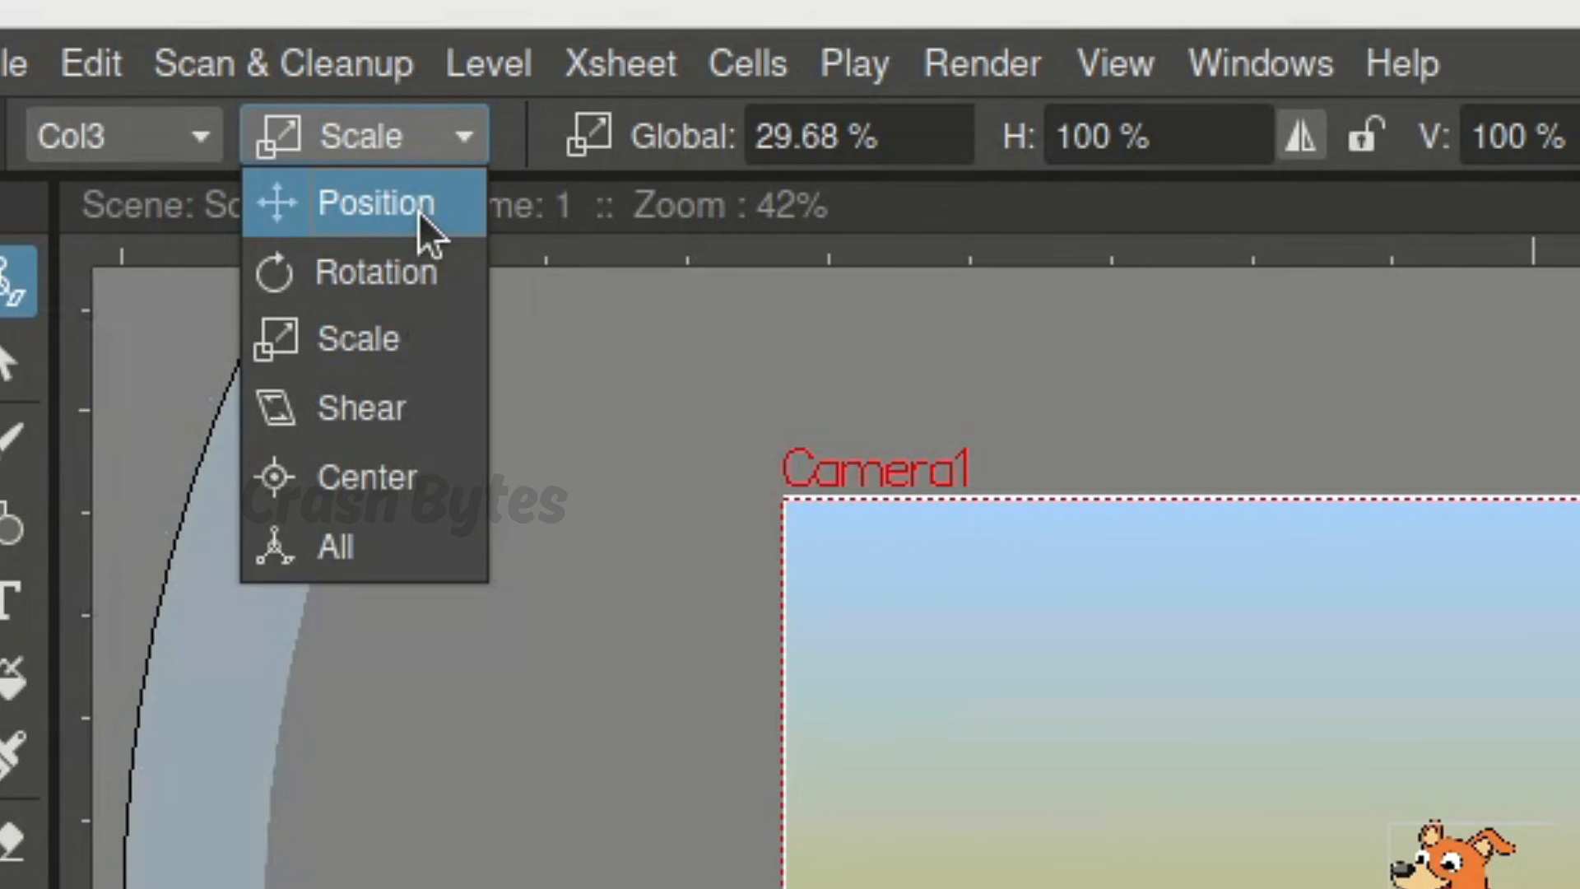
click(418, 210)
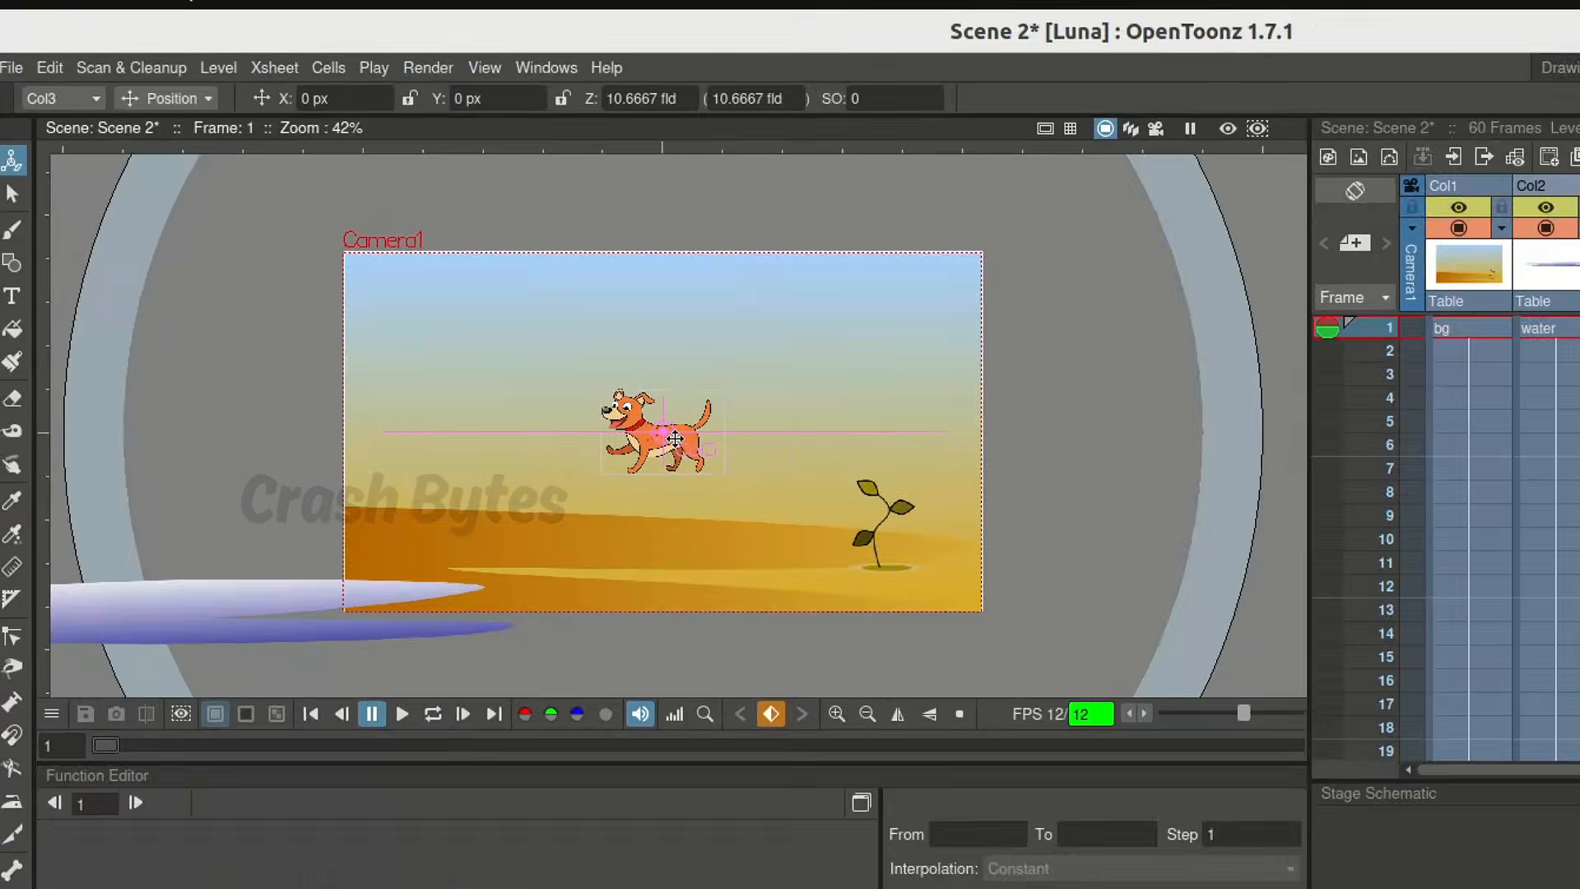
drag(675, 439, 494, 570)
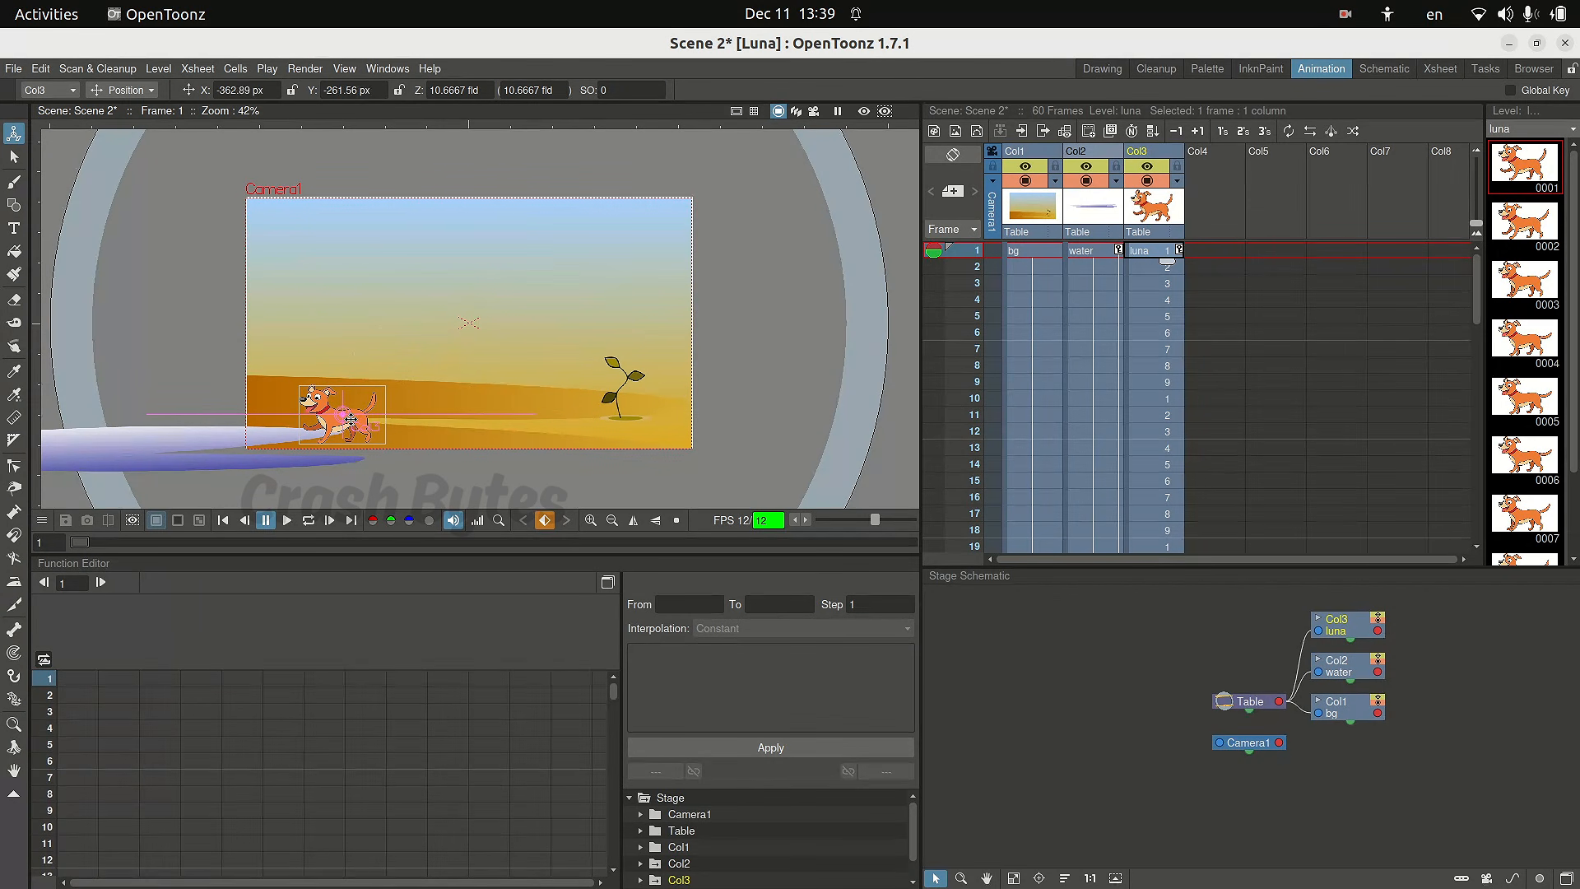
drag(351, 419, 328, 421)
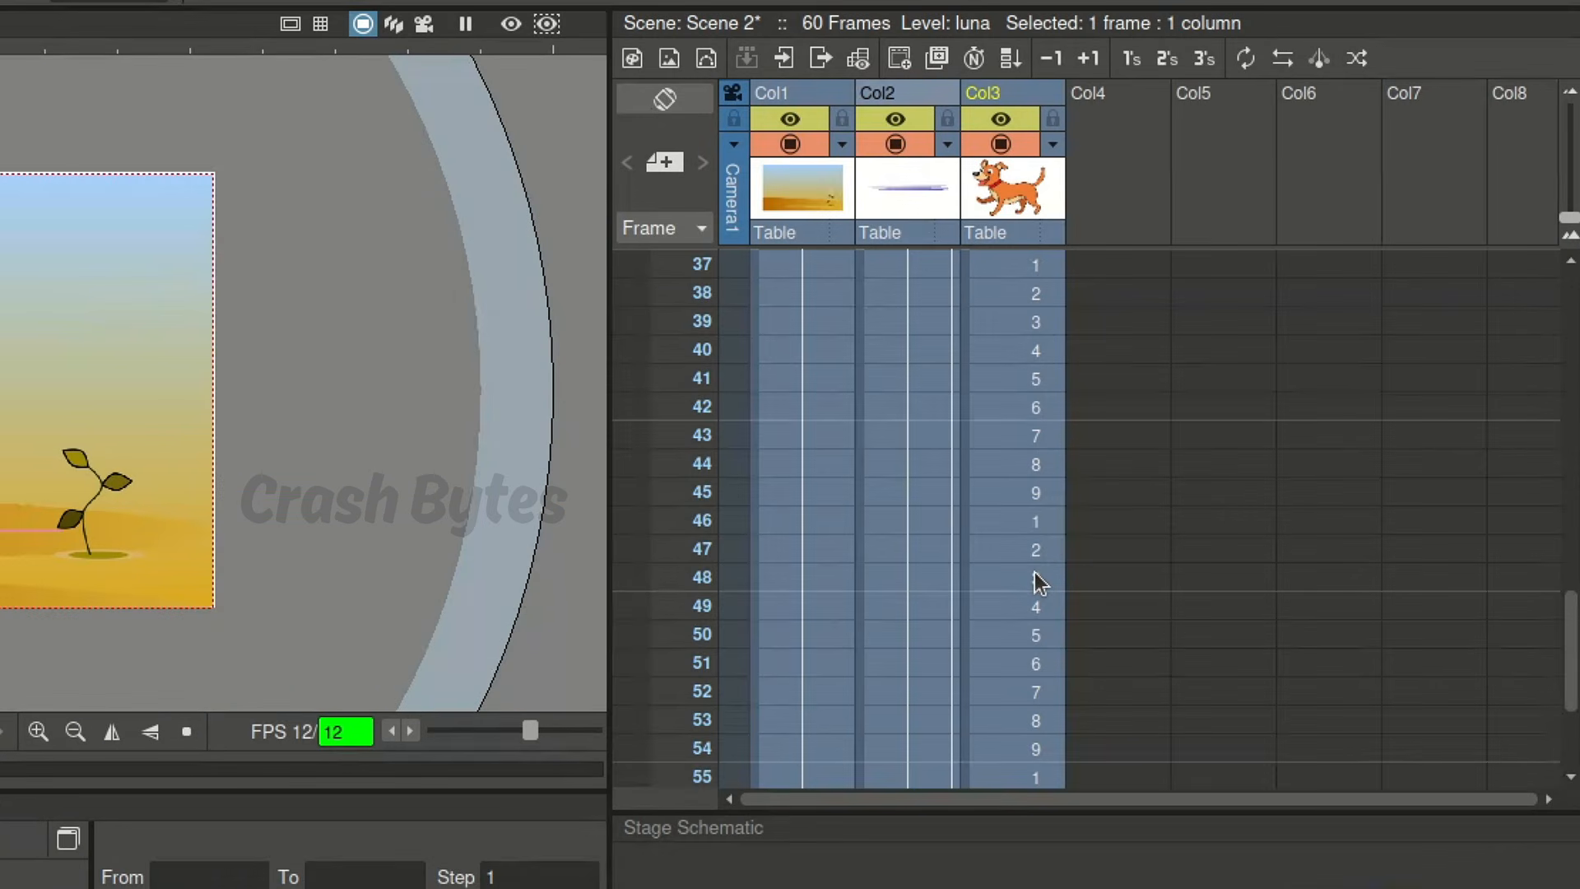
At frame 60 of Col3, move luna horizontally across the scene toward the right side of the camera frame.
scroll(1035, 571, down, 6)
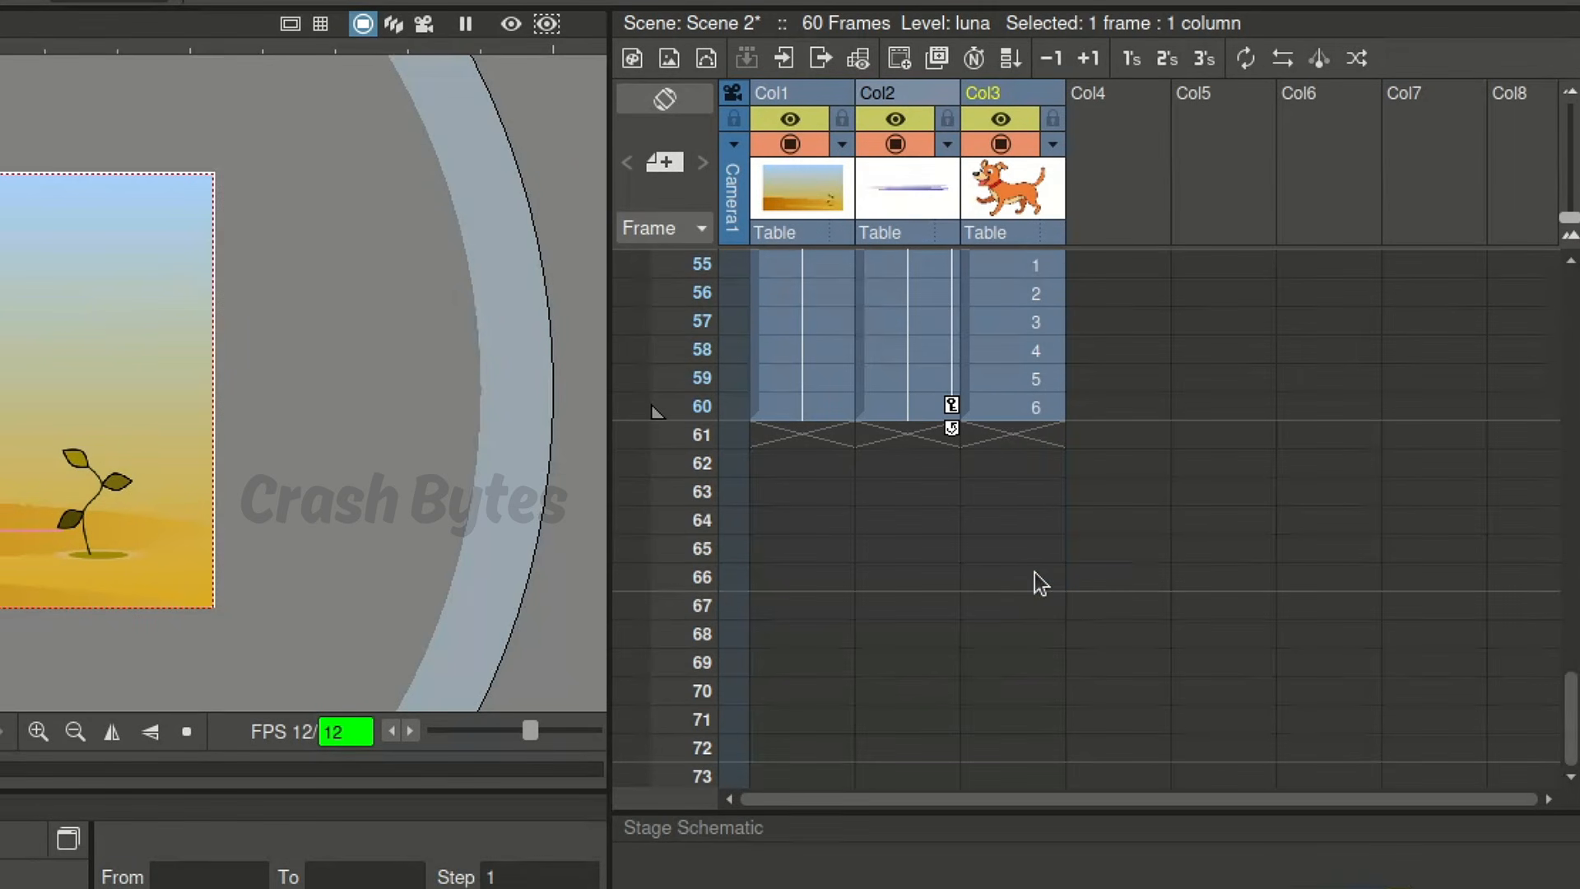
click(1005, 417)
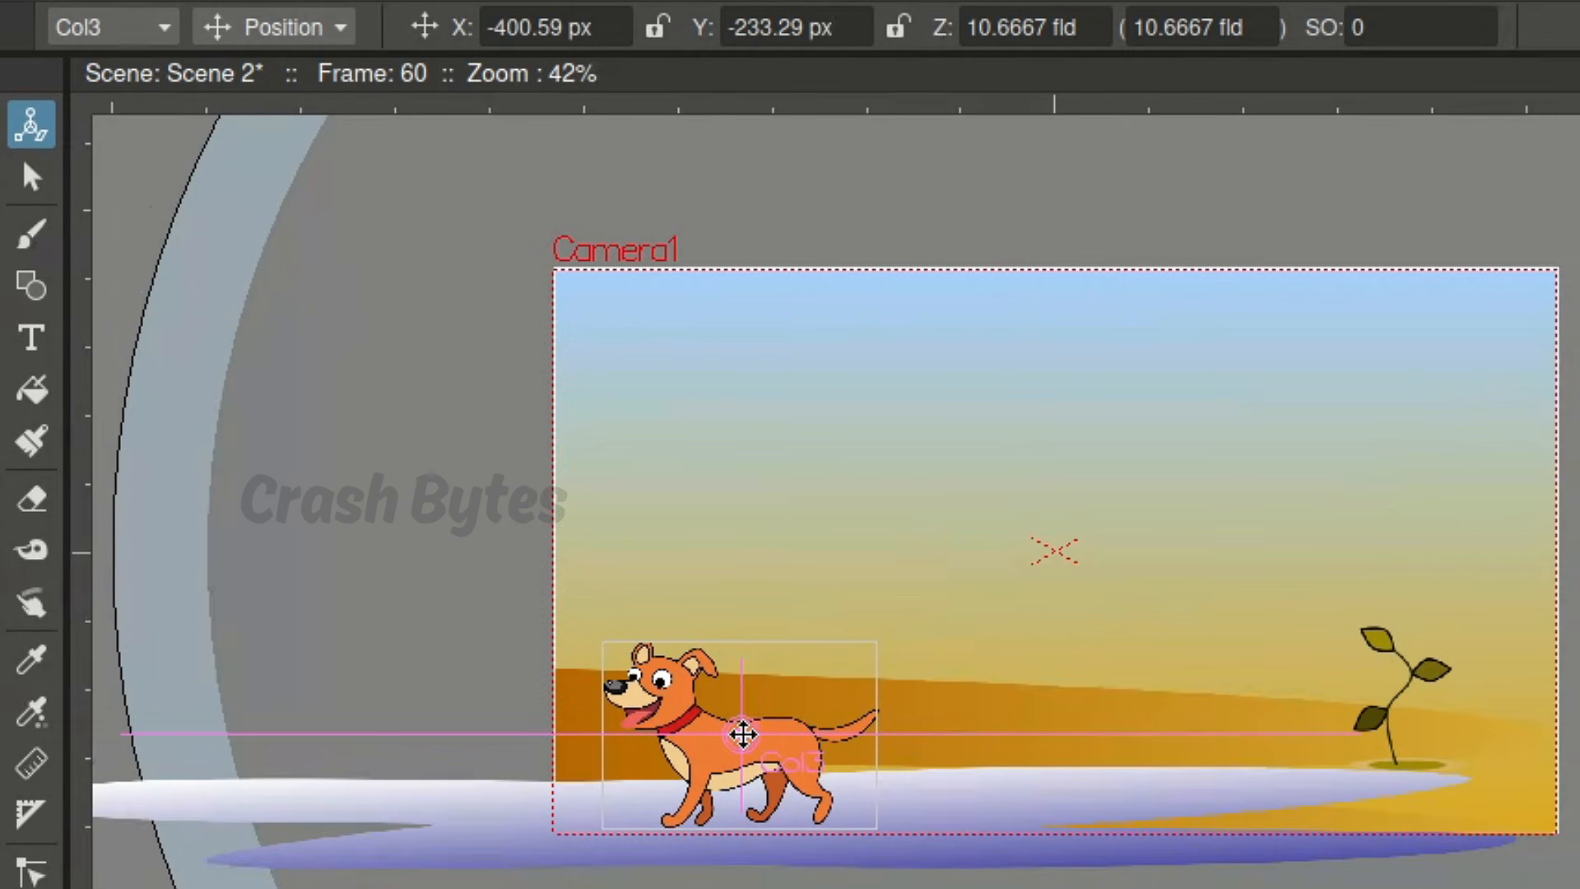
drag(432, 534, 797, 530)
mouse_move(981, 654)
mouse_down()
mouse_move(1237, 646)
mouse_move(1195, 629)
mouse_up()
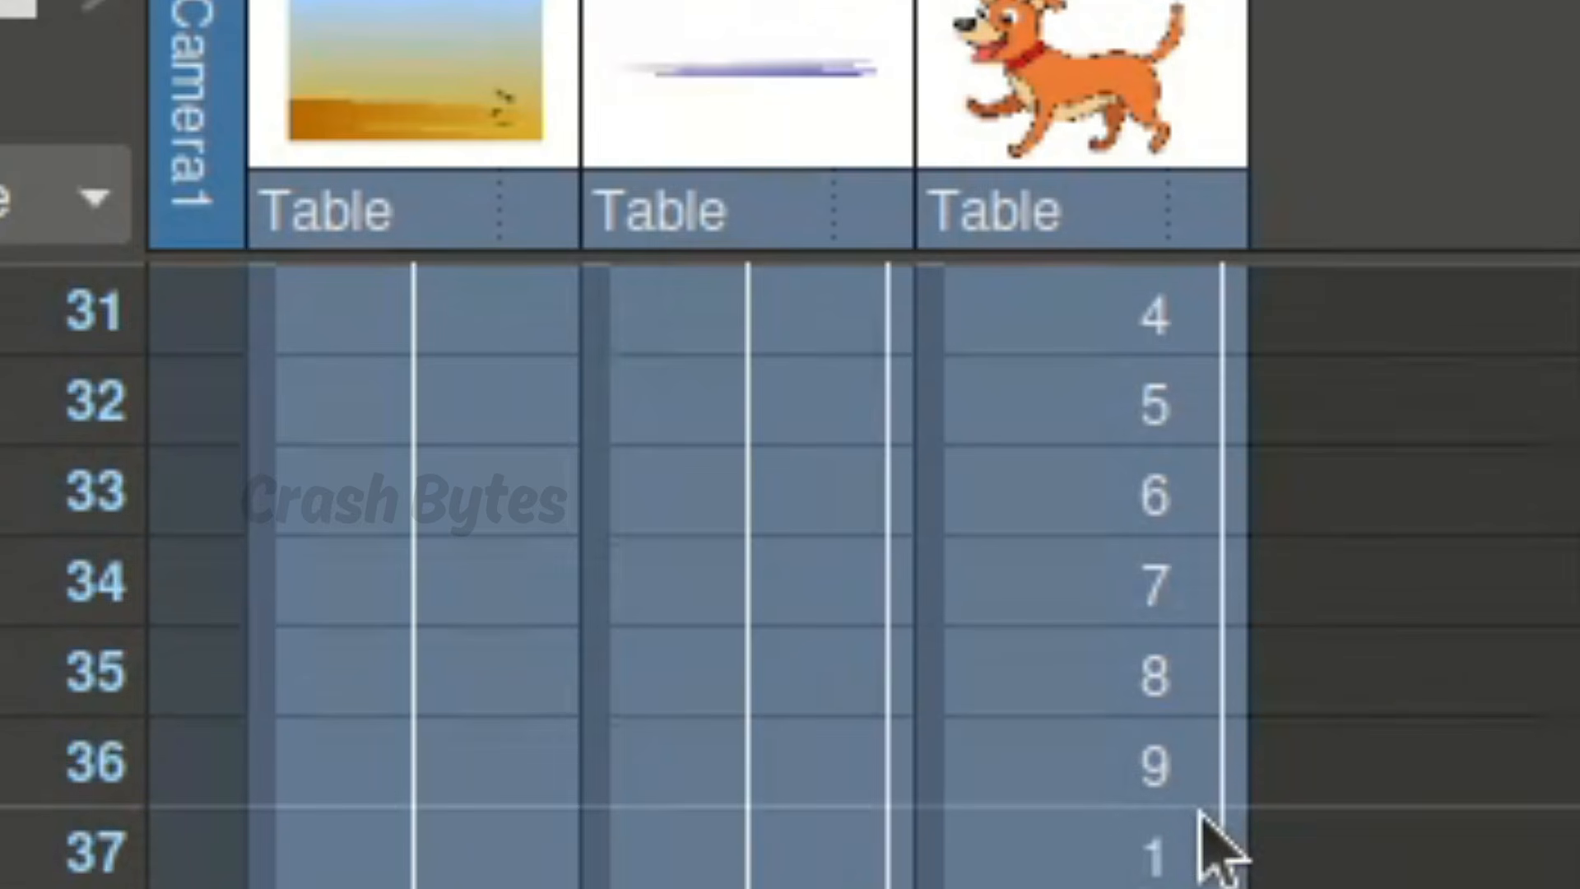
Check luna's position keyframes at frames 1 and 60 in Col3, and play the scene from the first frame.
scroll(1193, 831, up, 10)
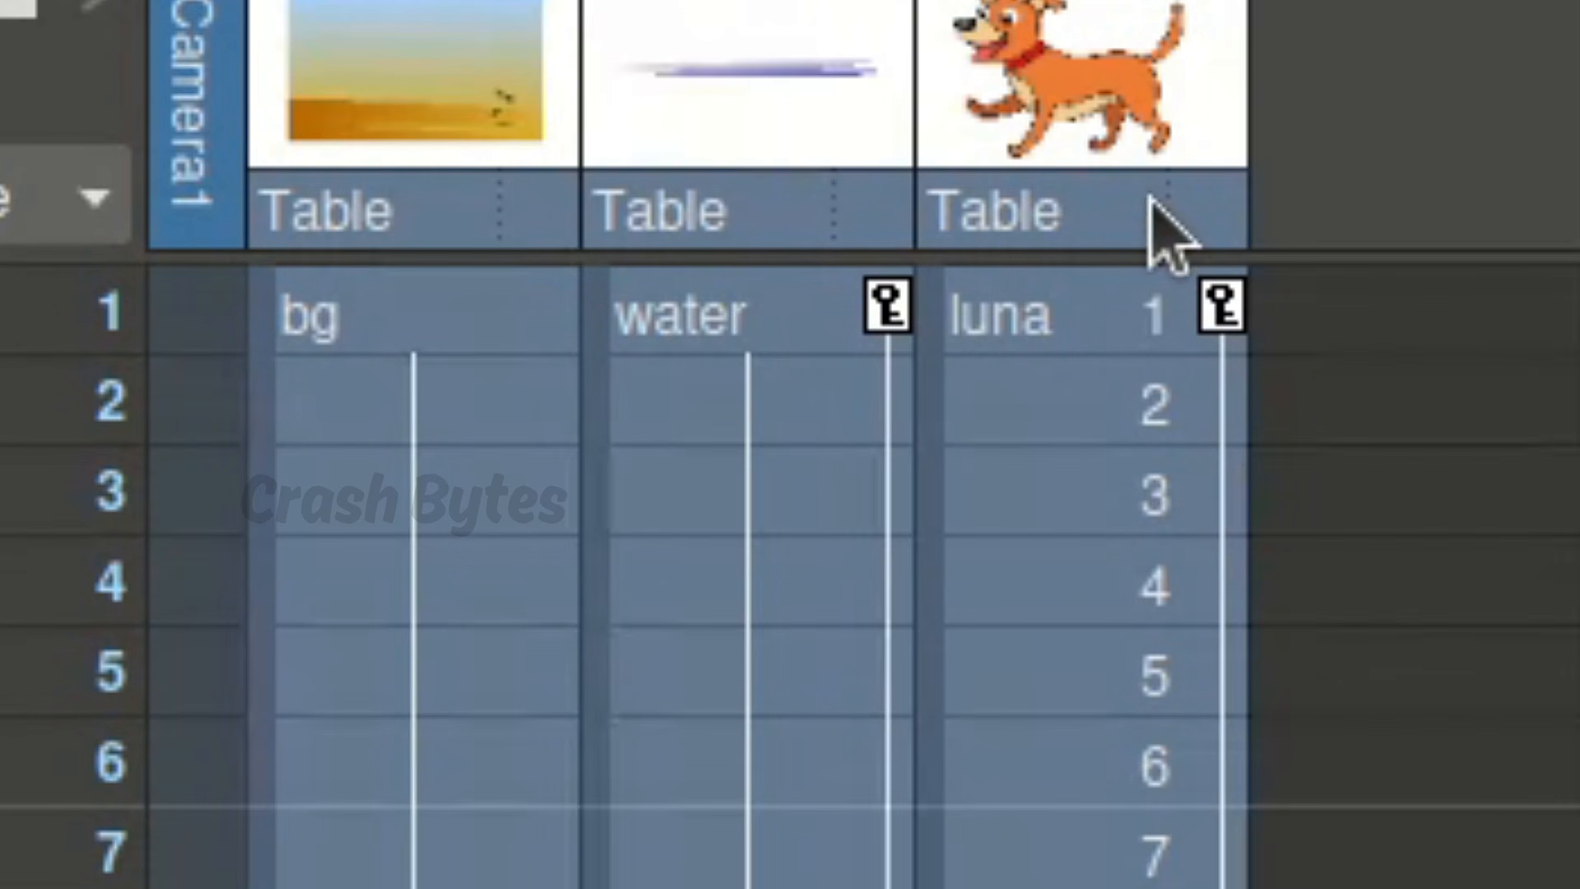
scroll(1168, 239, down, 20)
scroll(1197, 641, up, 2)
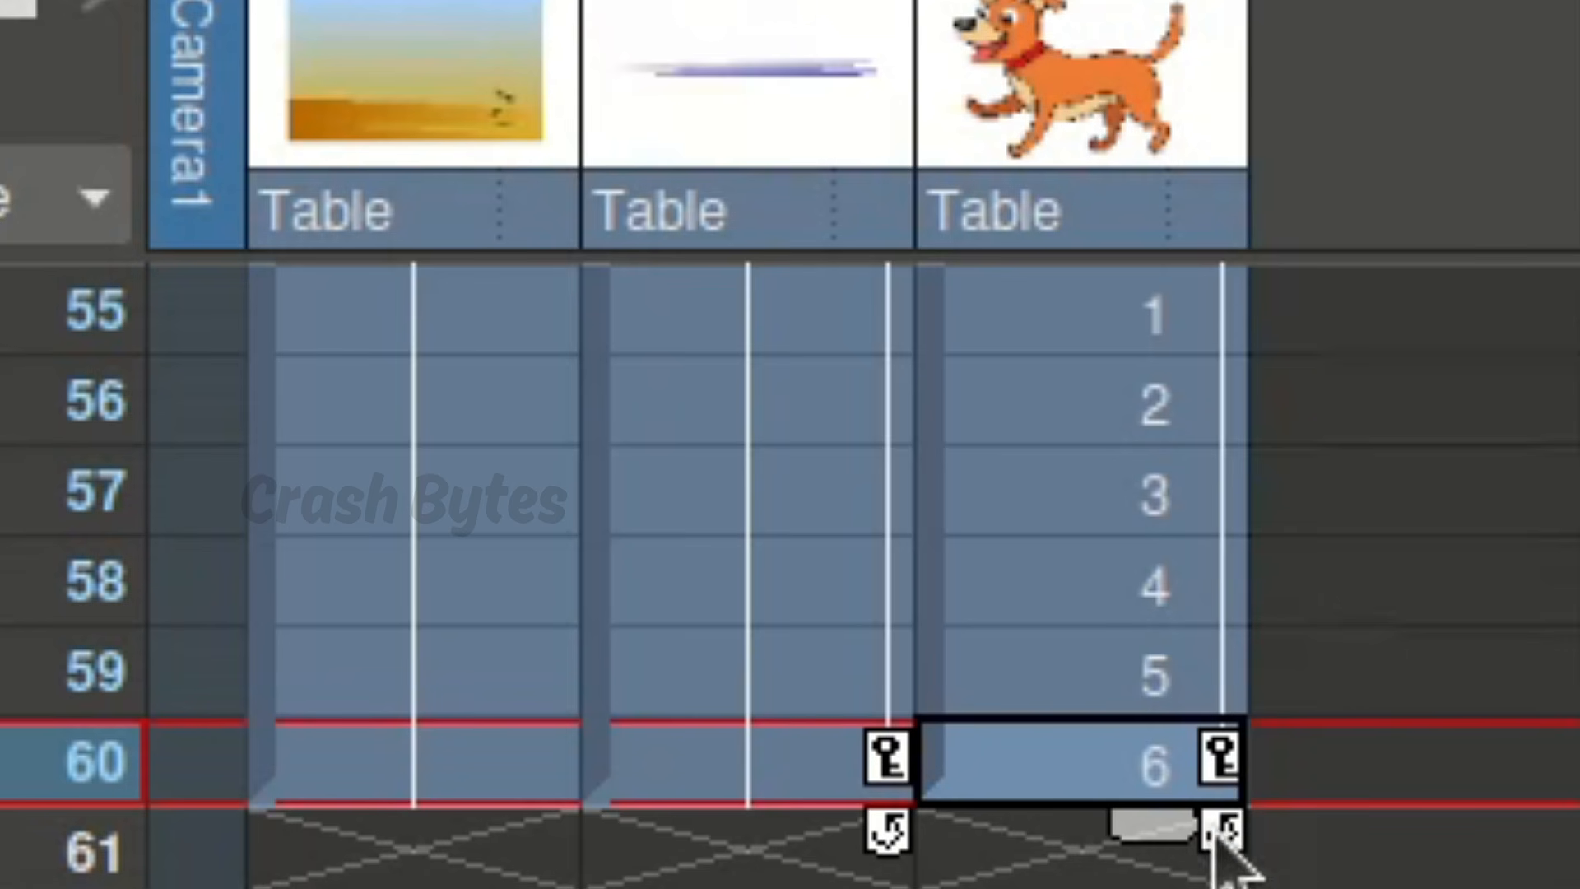
scroll(1168, 757, up, 18)
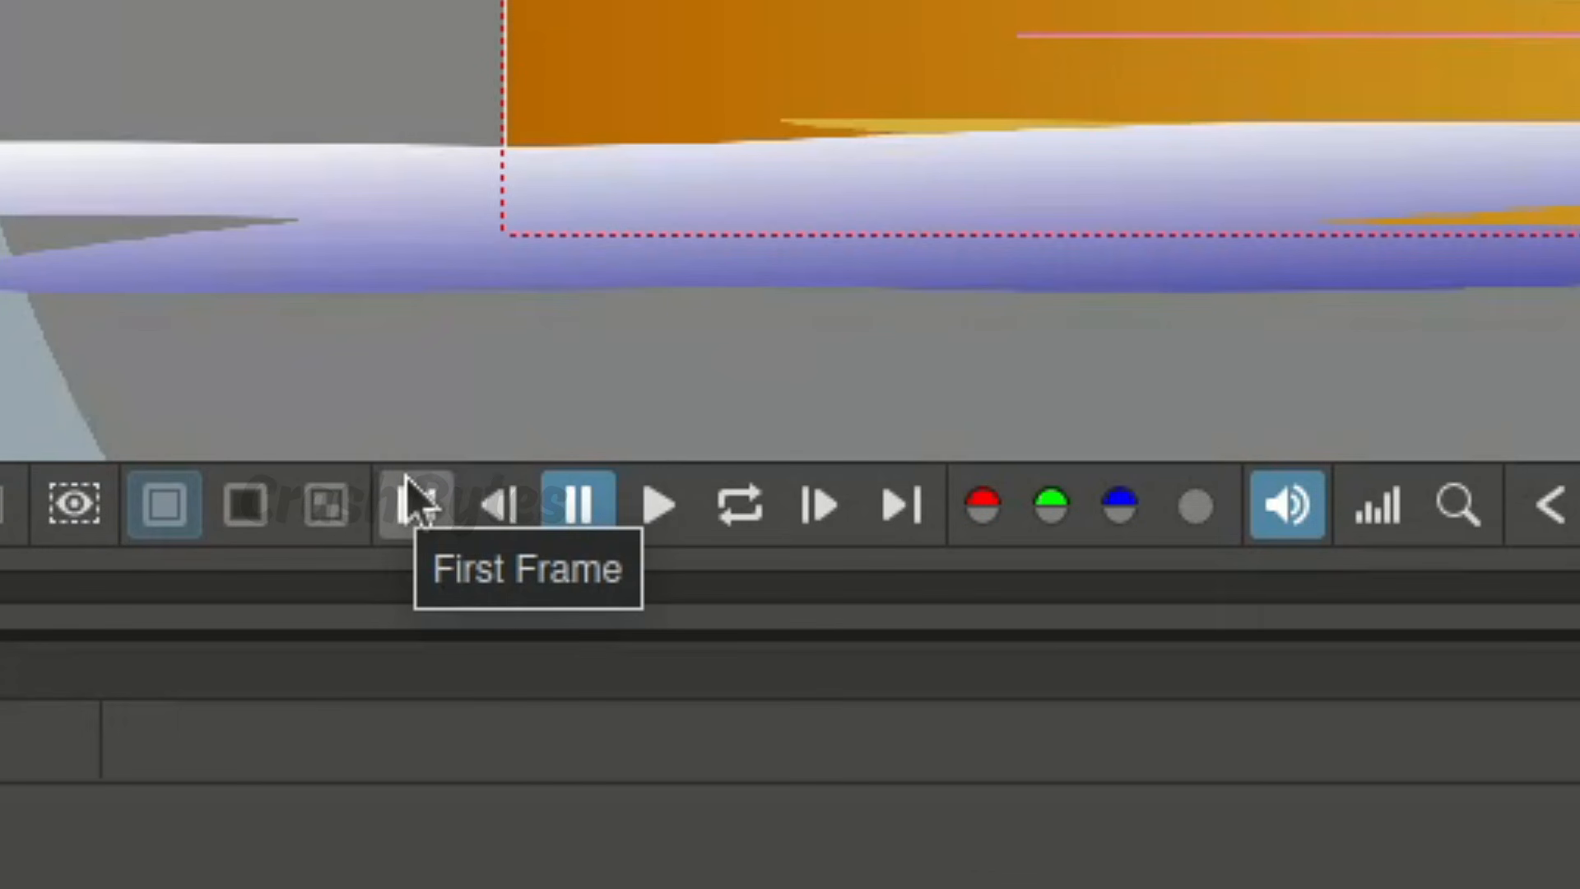
click(406, 477)
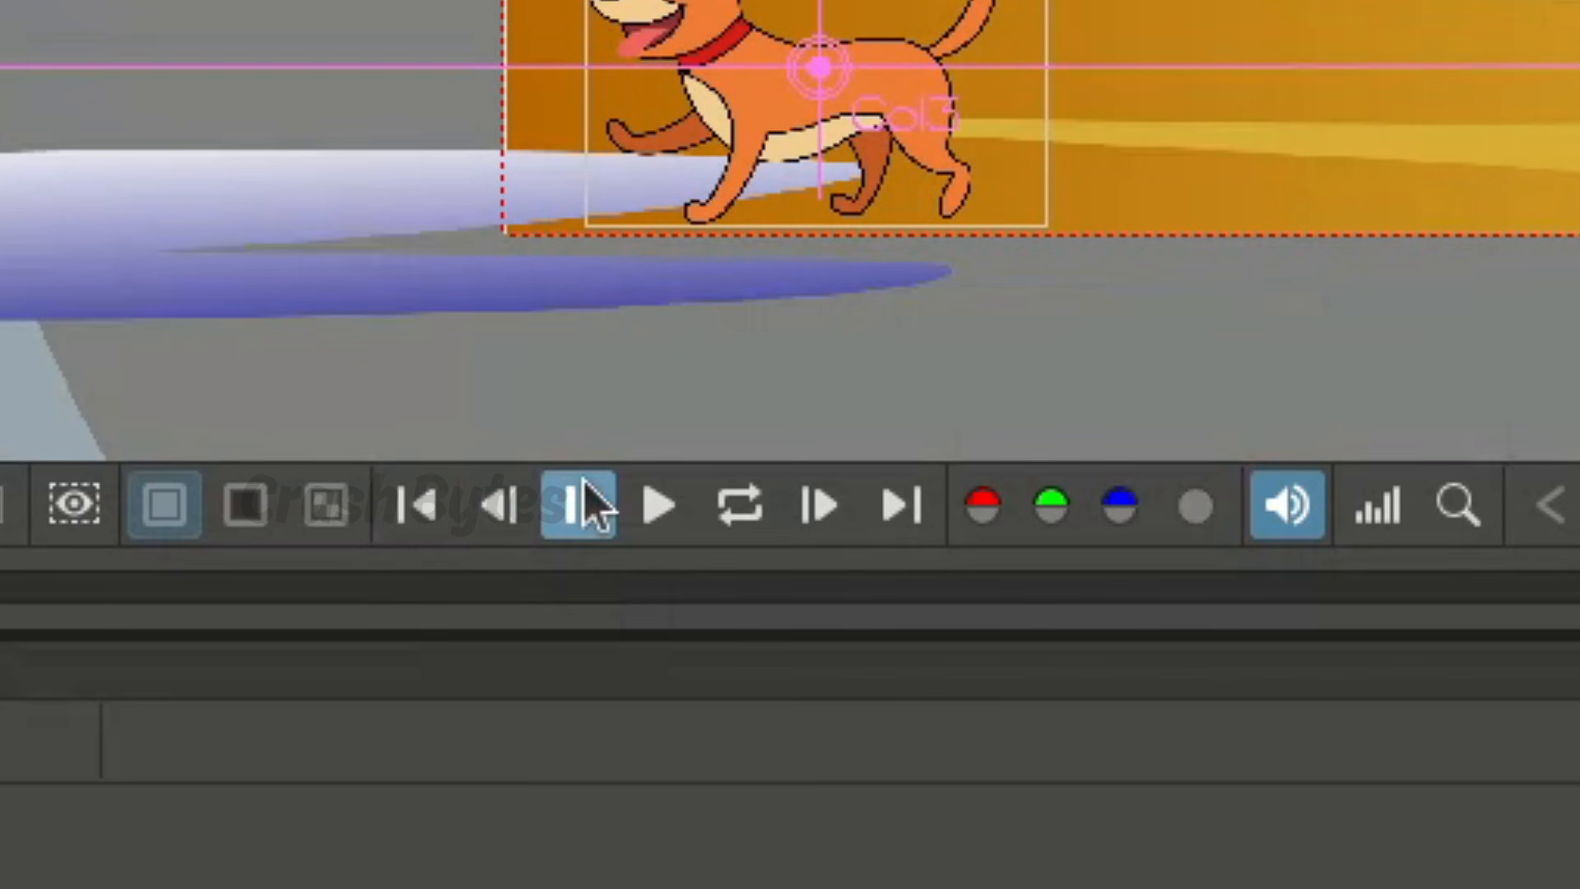
click(629, 485)
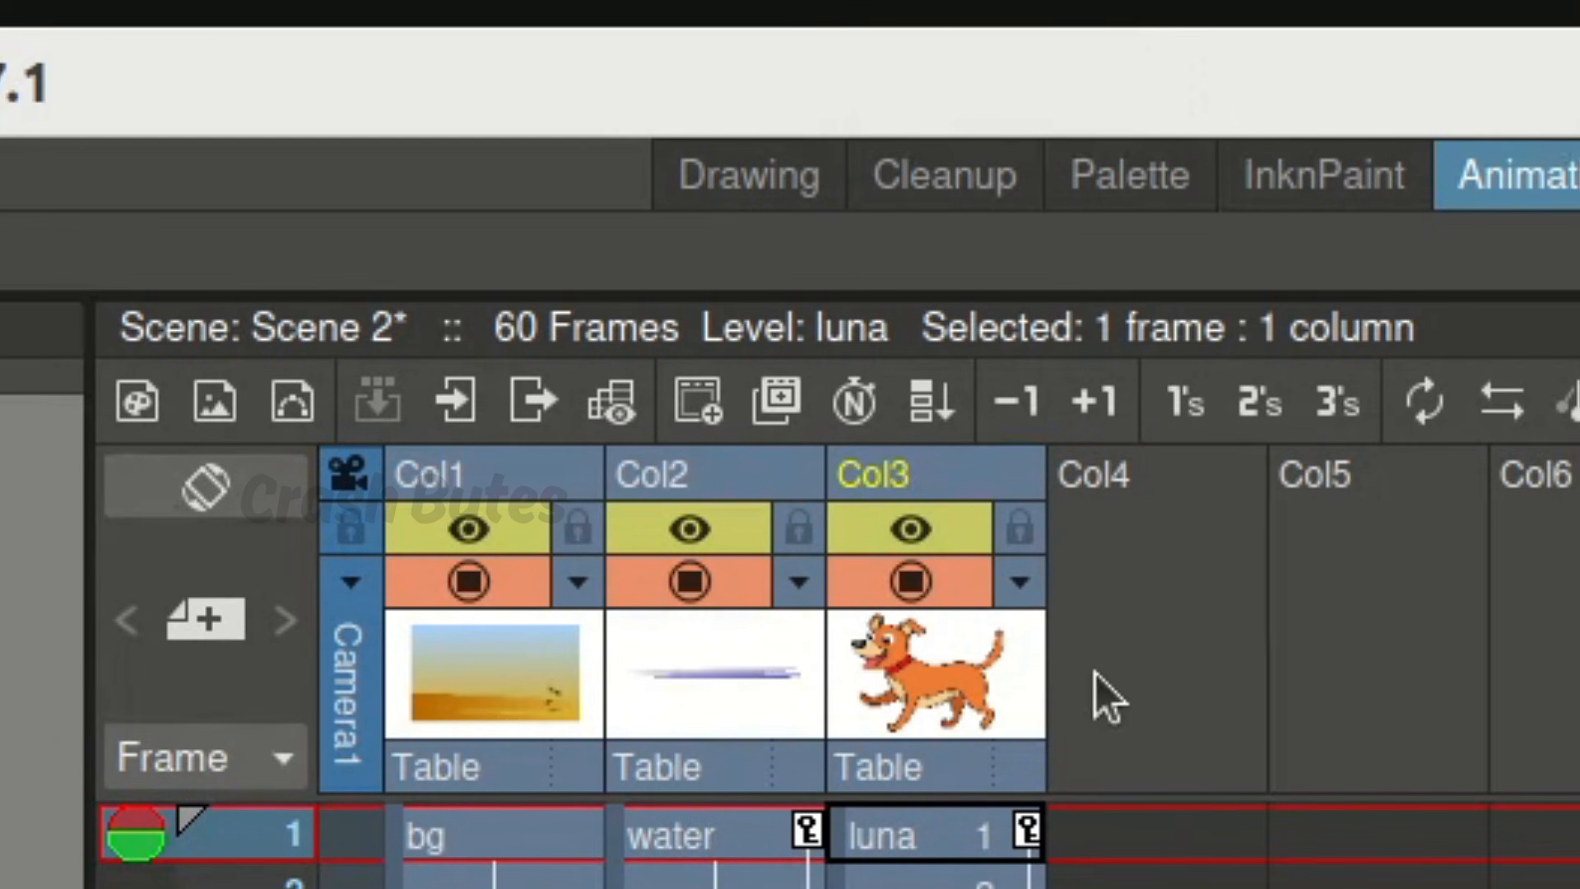
Create a Toonz Vector Level named cloud1 at frame 1 of Col4.
click(1154, 831)
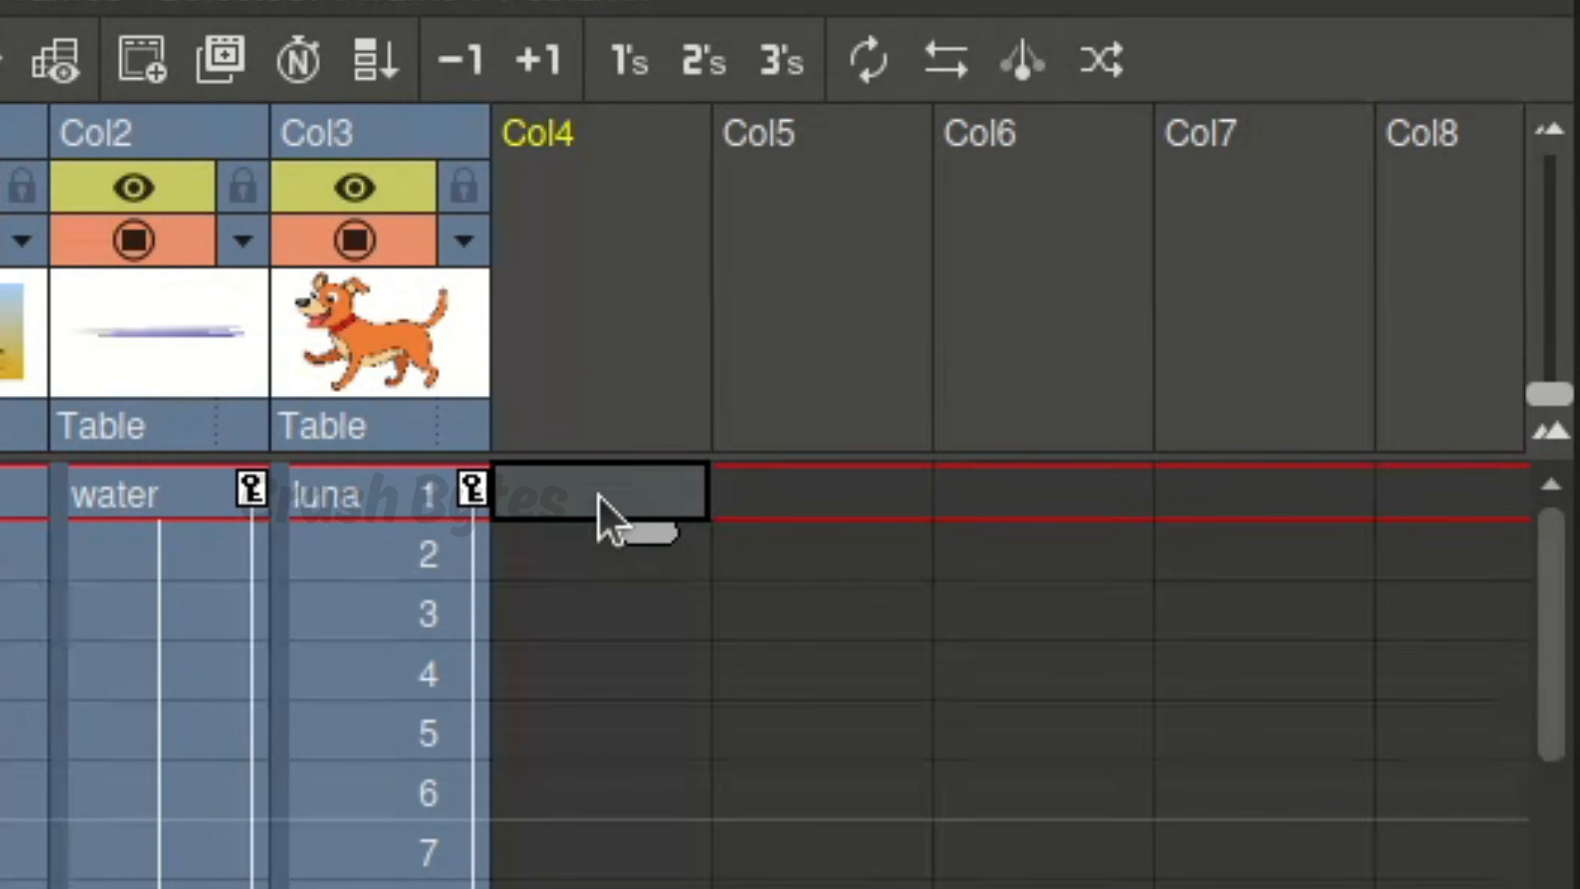
right_click(1076, 749)
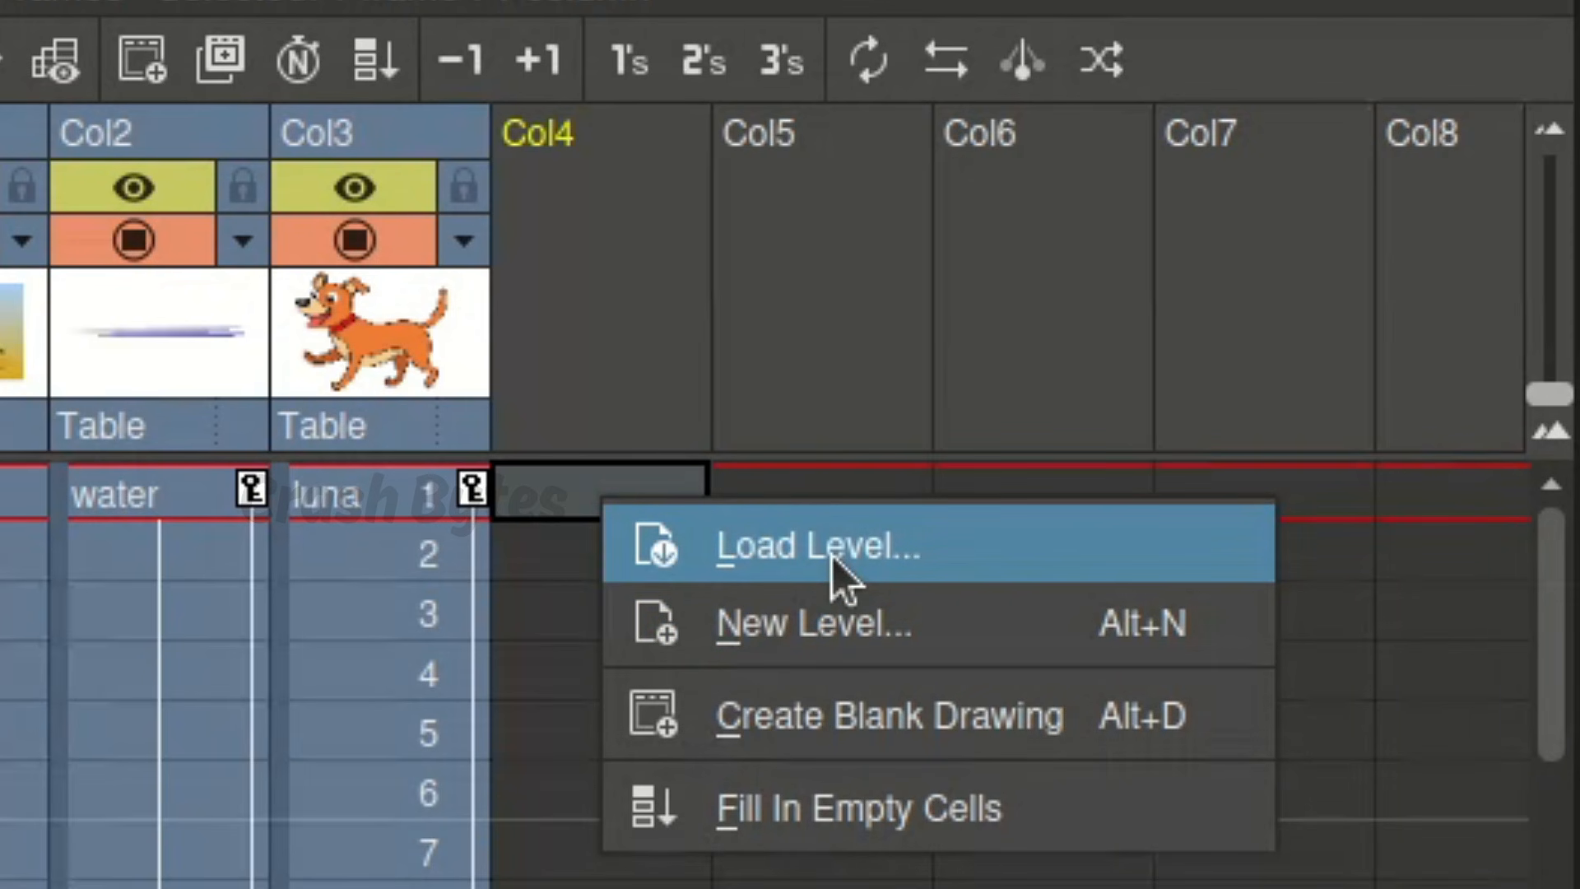
click(783, 630)
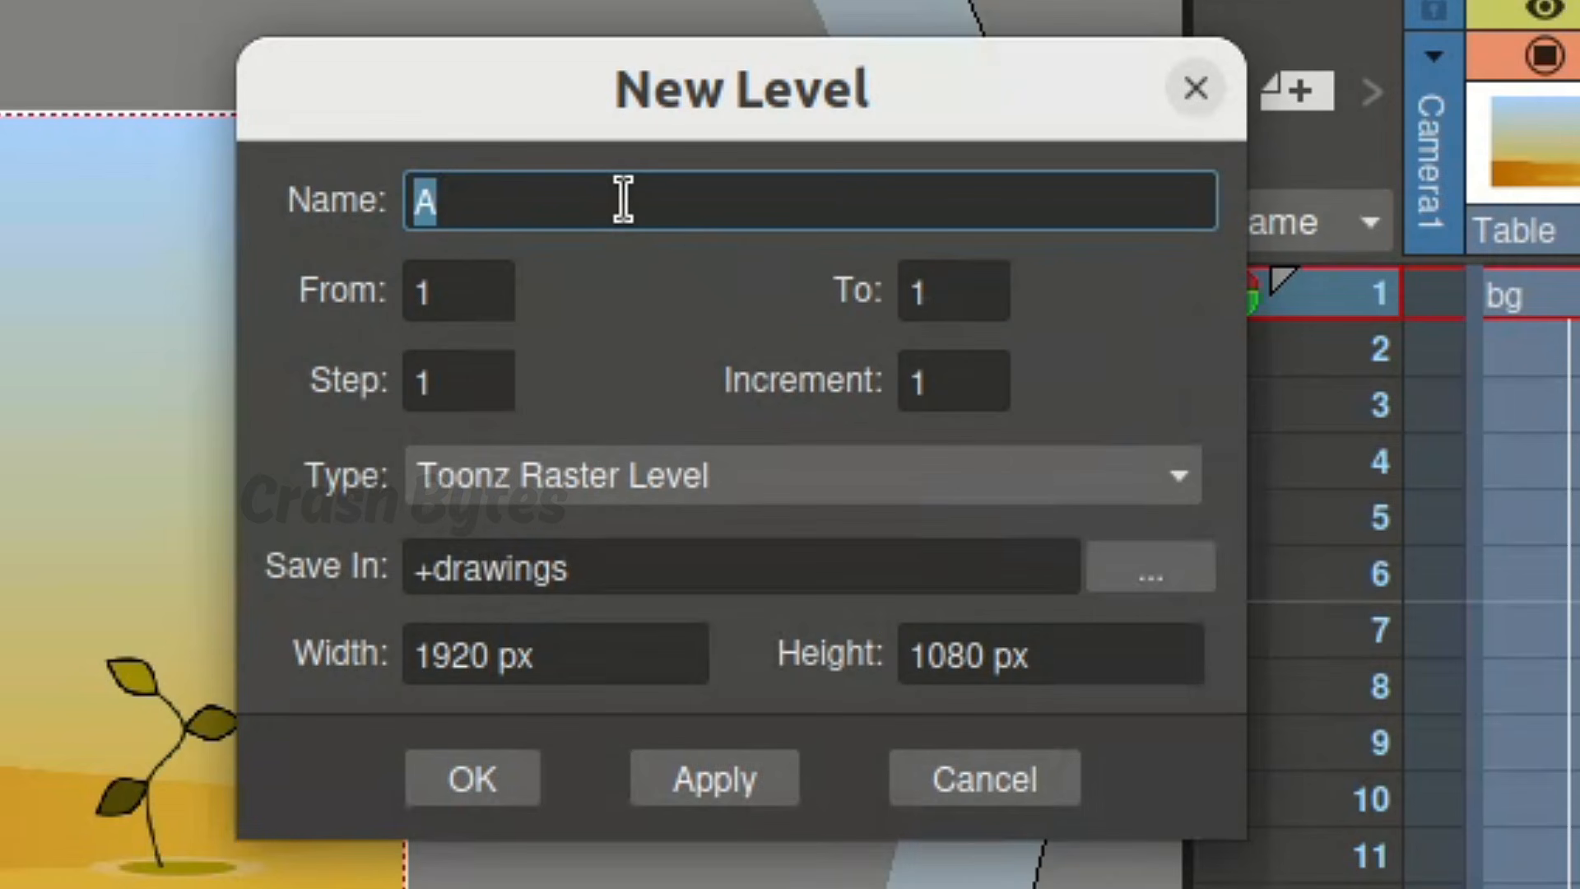
text(cloud1)
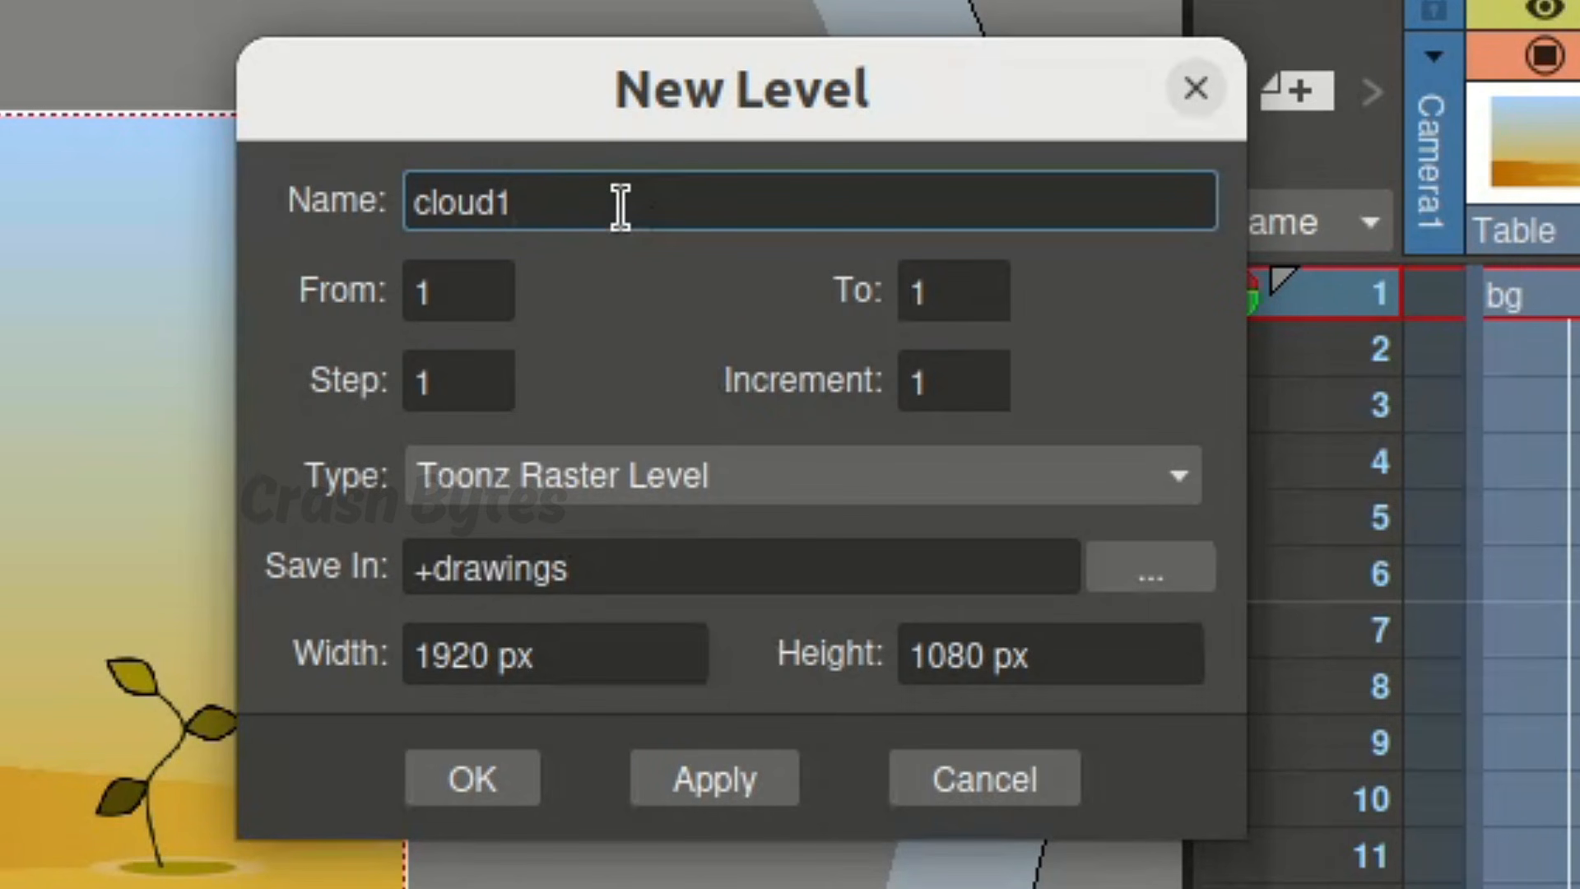
click(704, 490)
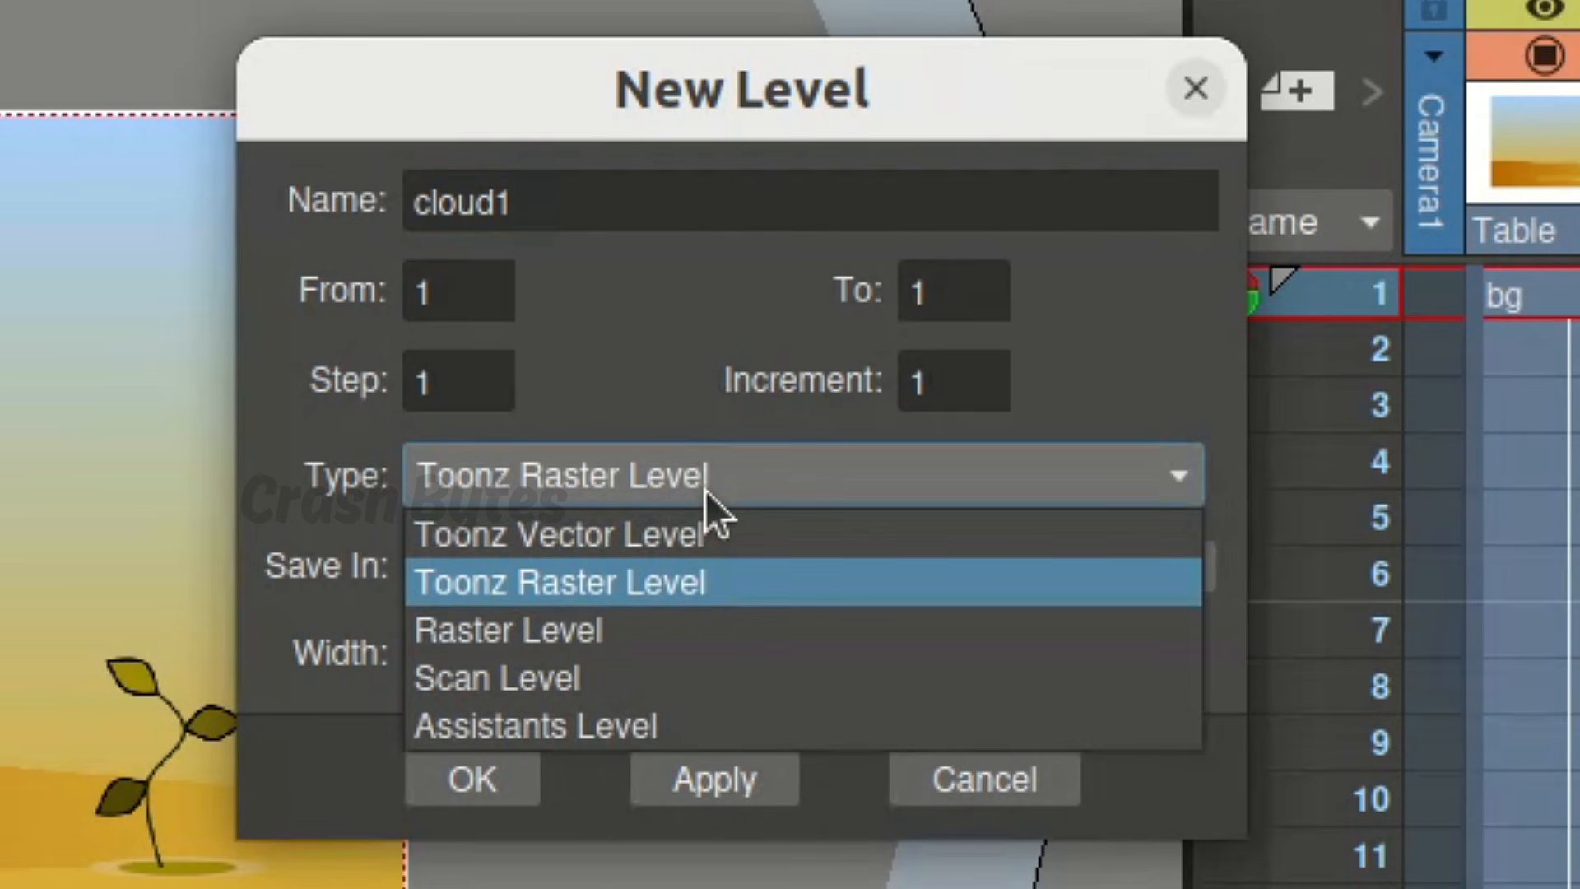
click(651, 526)
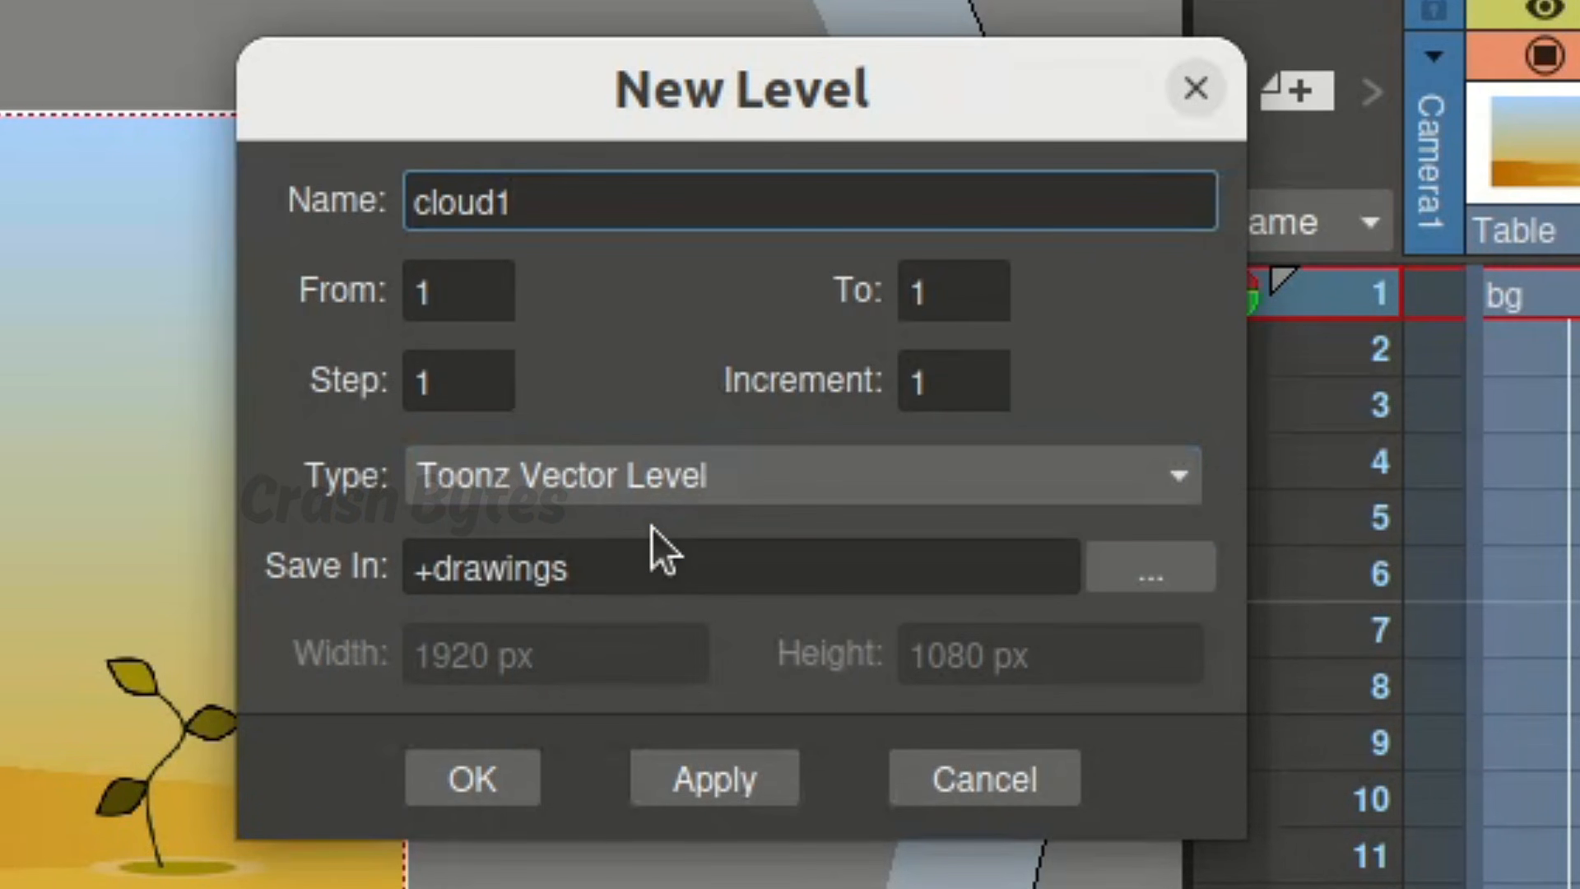
click(486, 785)
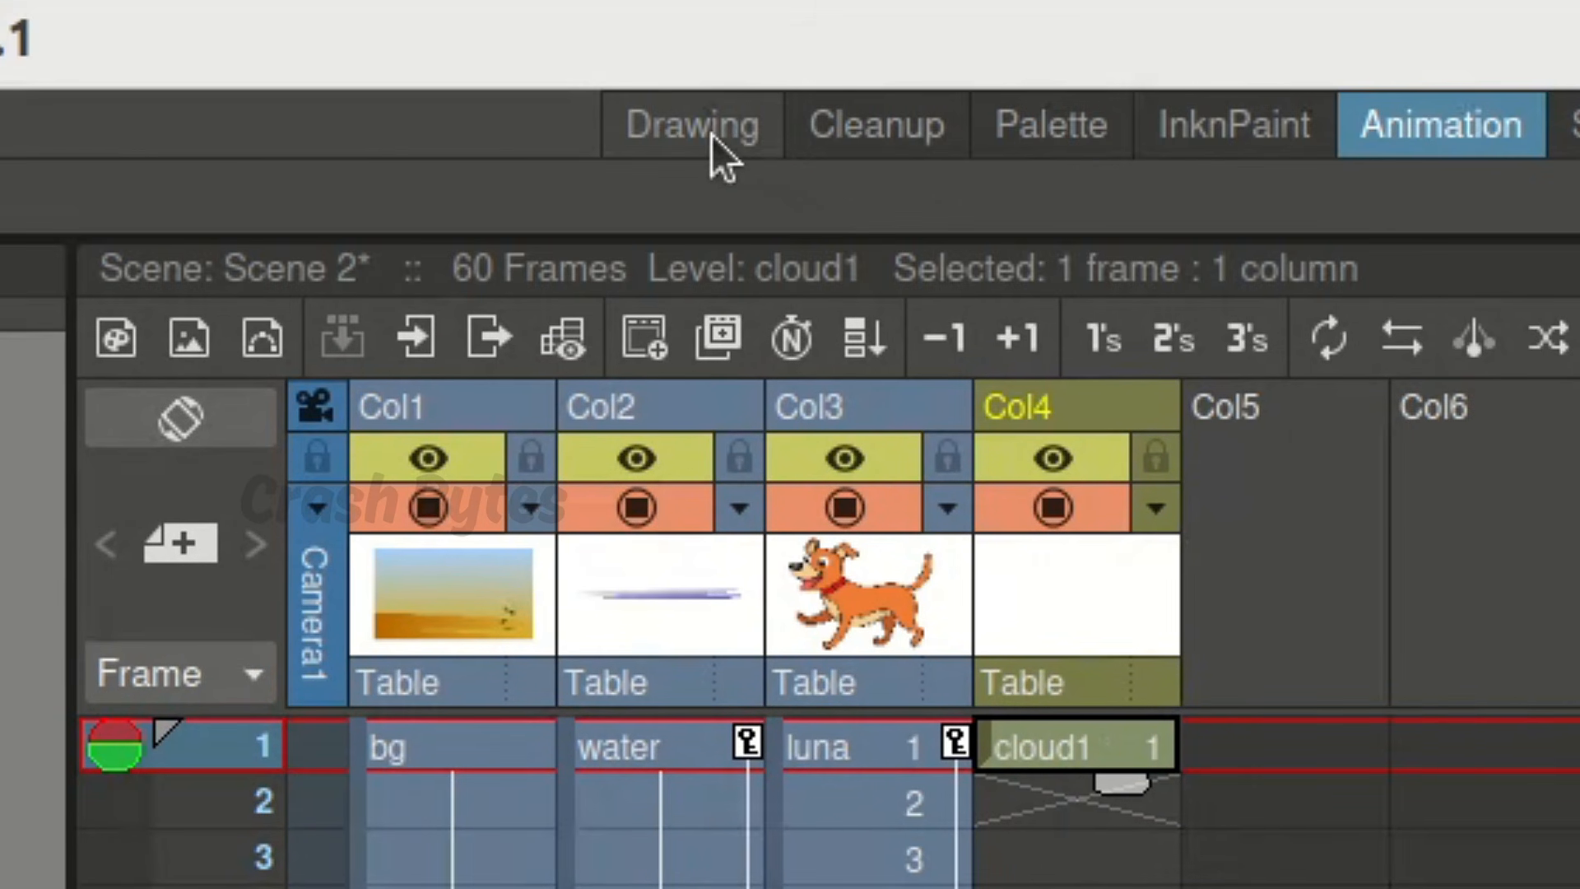
In the Drawing room, use the Brush tool to draw a closed black cloud outline in the sky above the plant.
click(711, 135)
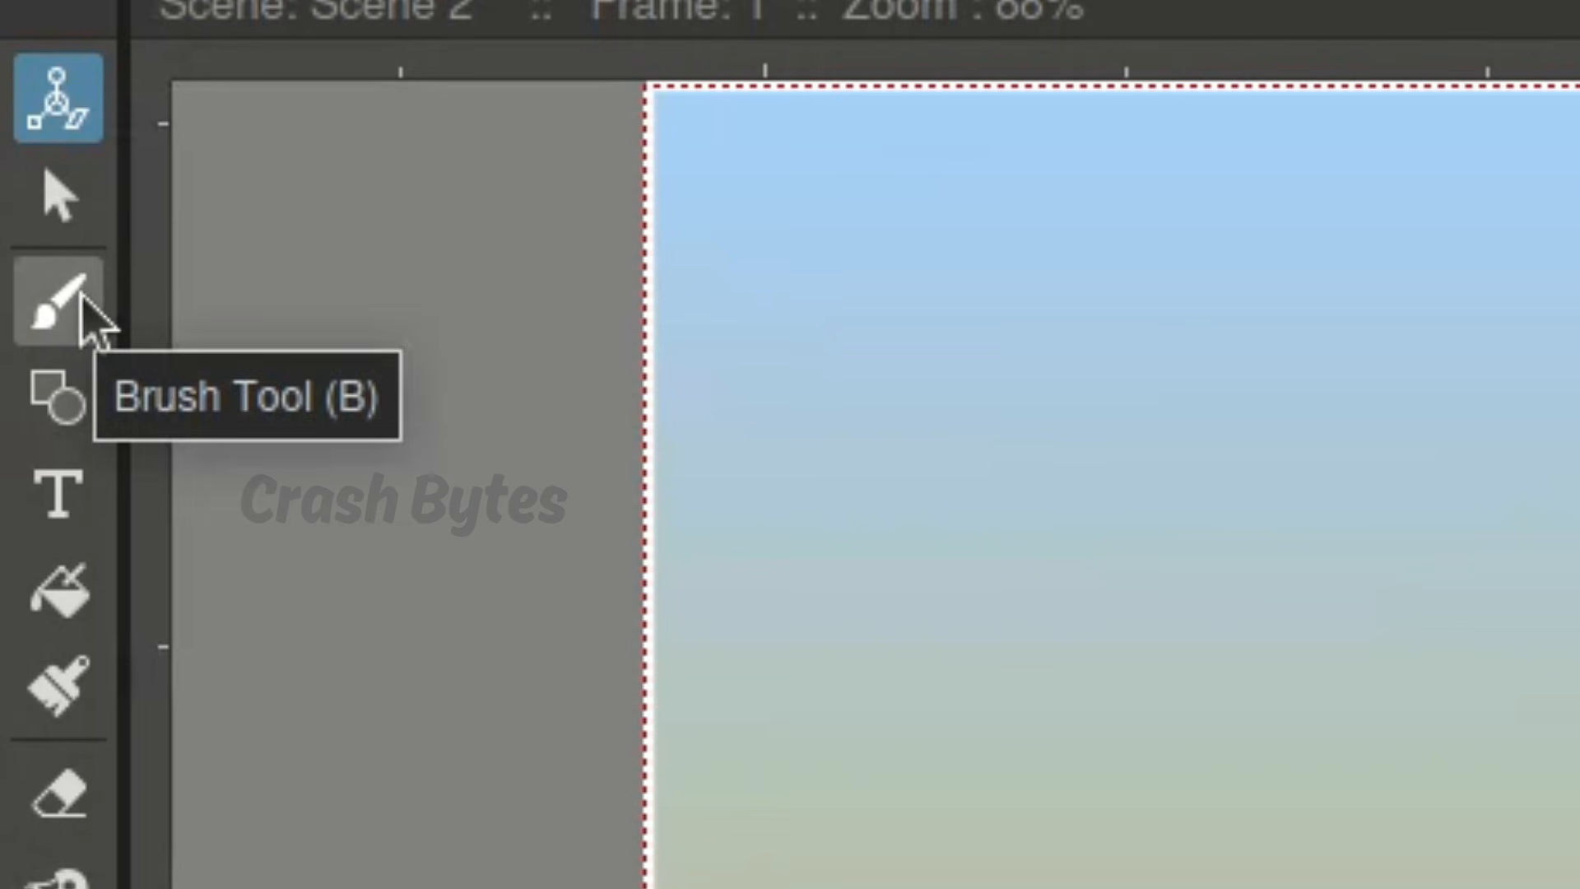
click(82, 300)
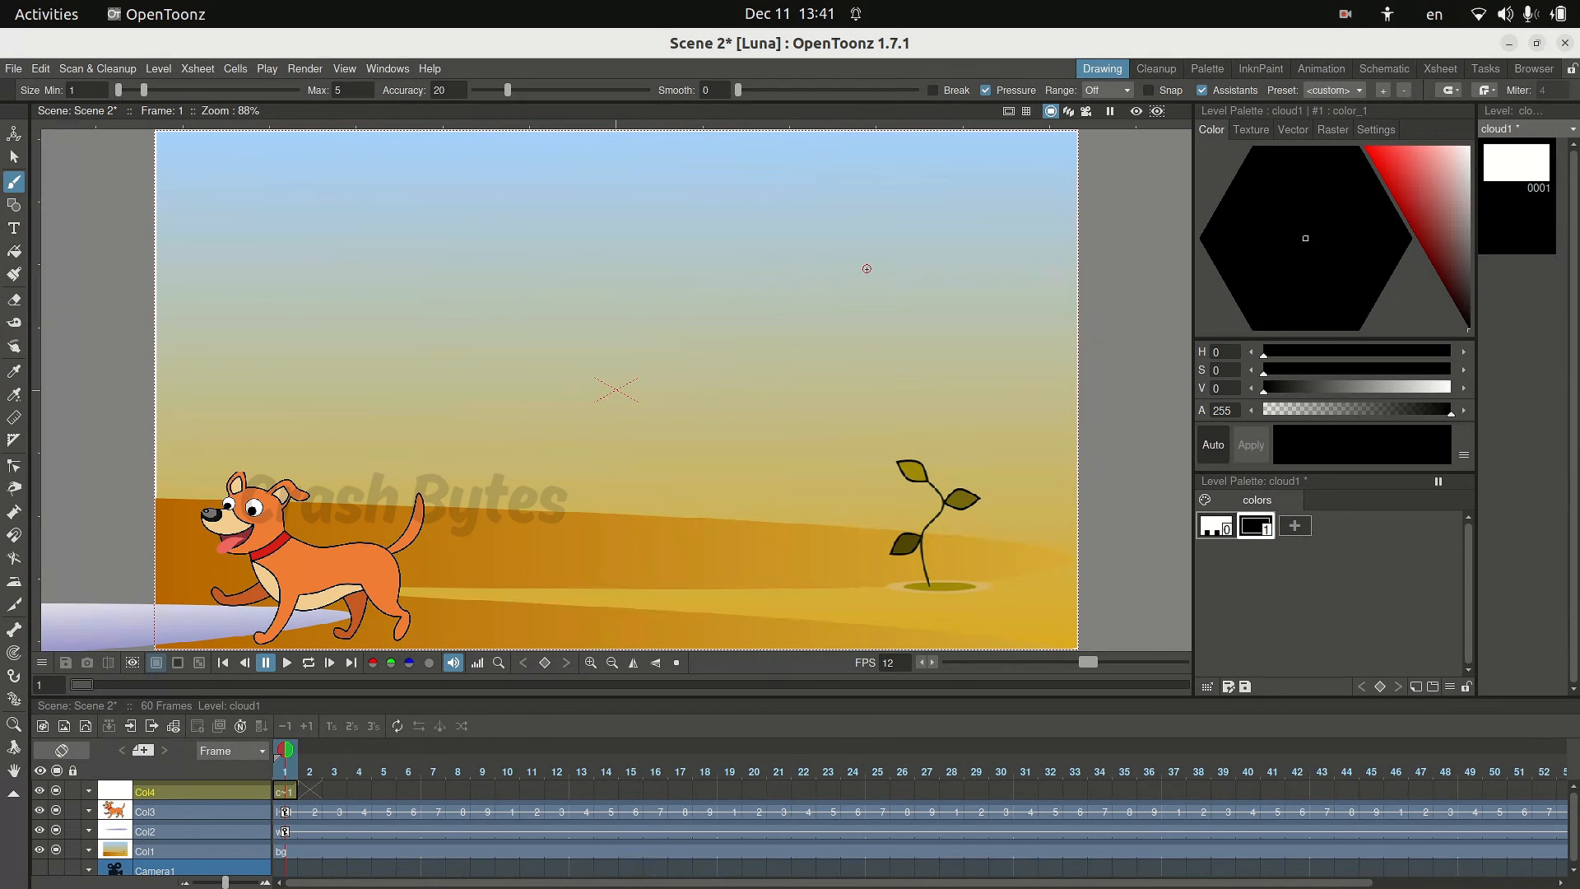
mouse_move(868, 268)
mouse_down()
mouse_move(820, 255)
mouse_move(835, 246)
mouse_move(827, 220)
mouse_move(887, 190)
mouse_move(951, 201)
mouse_move(990, 247)
mouse_move(849, 272)
mouse_up()
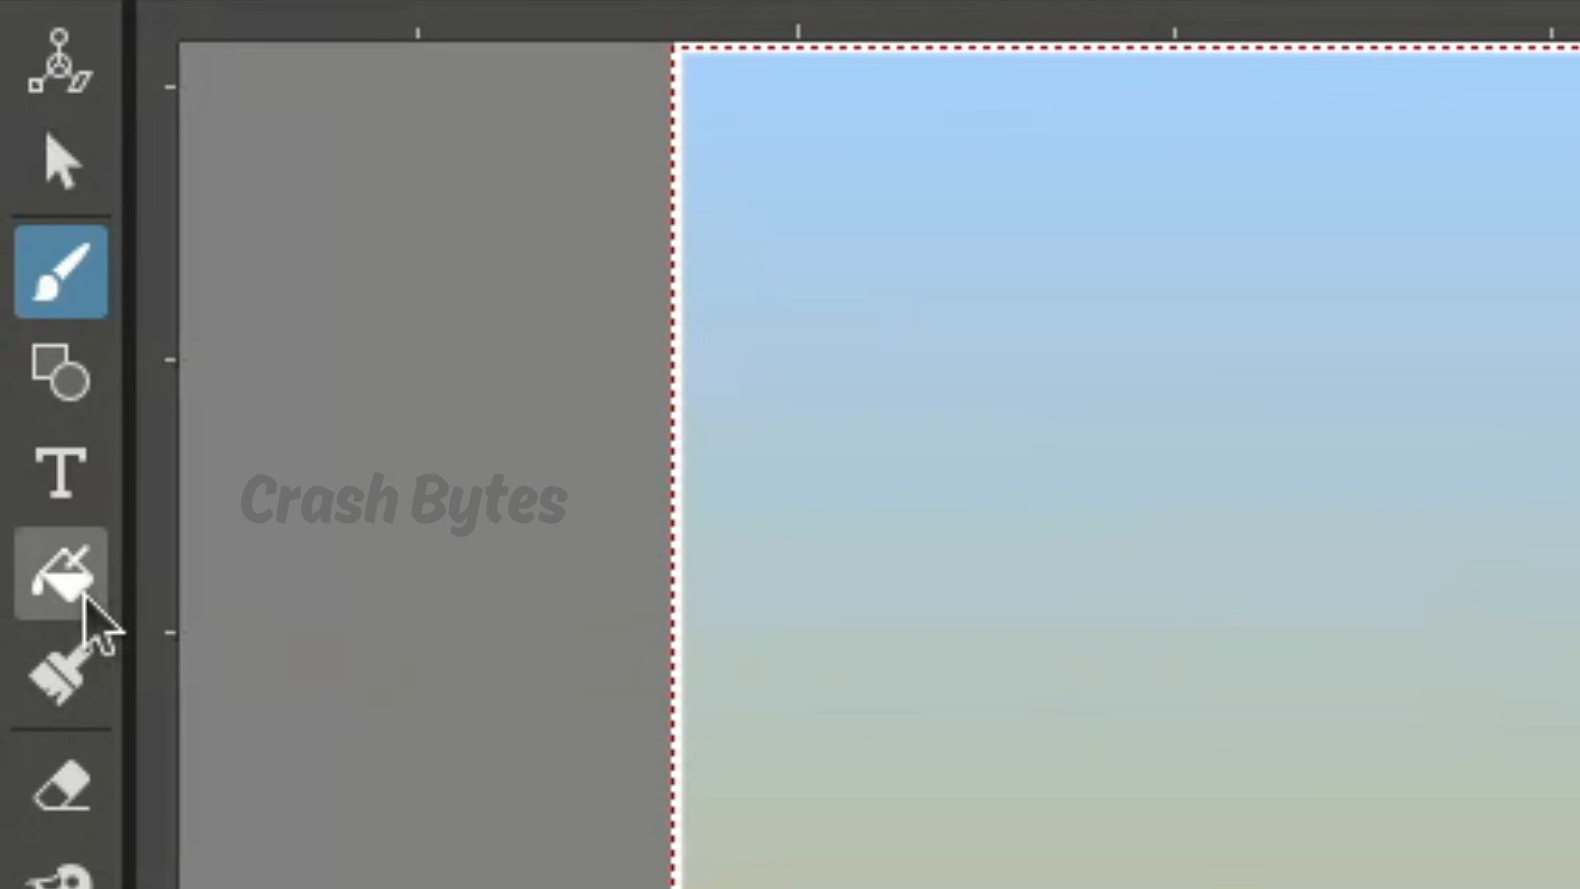
Add a light grey style to the cloud1 palette and fill the cloud outline with it.
click(70, 590)
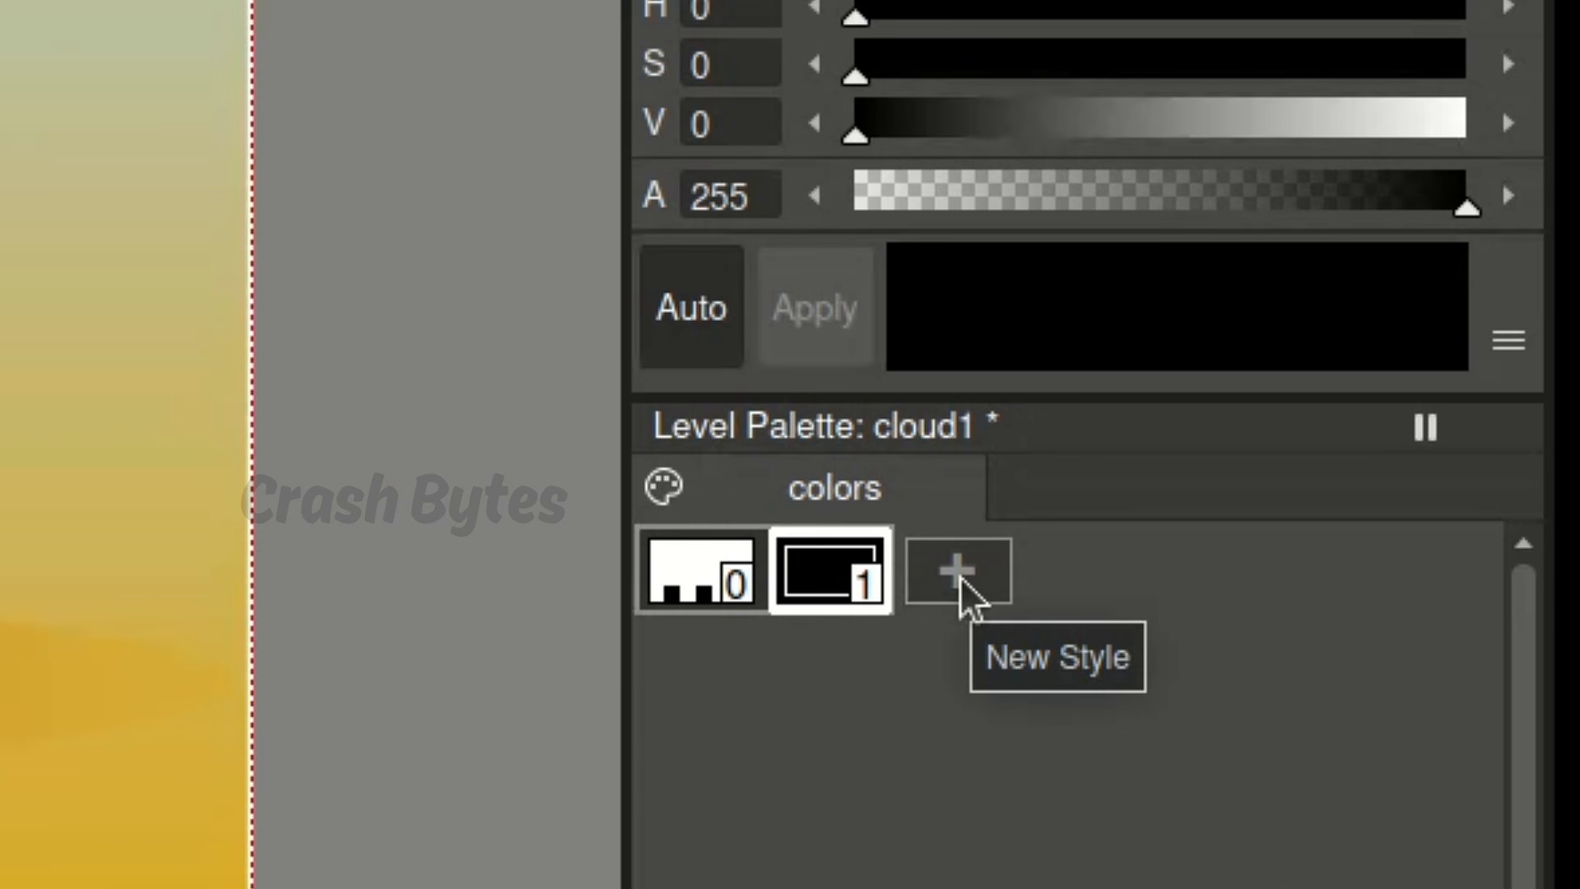
click(959, 576)
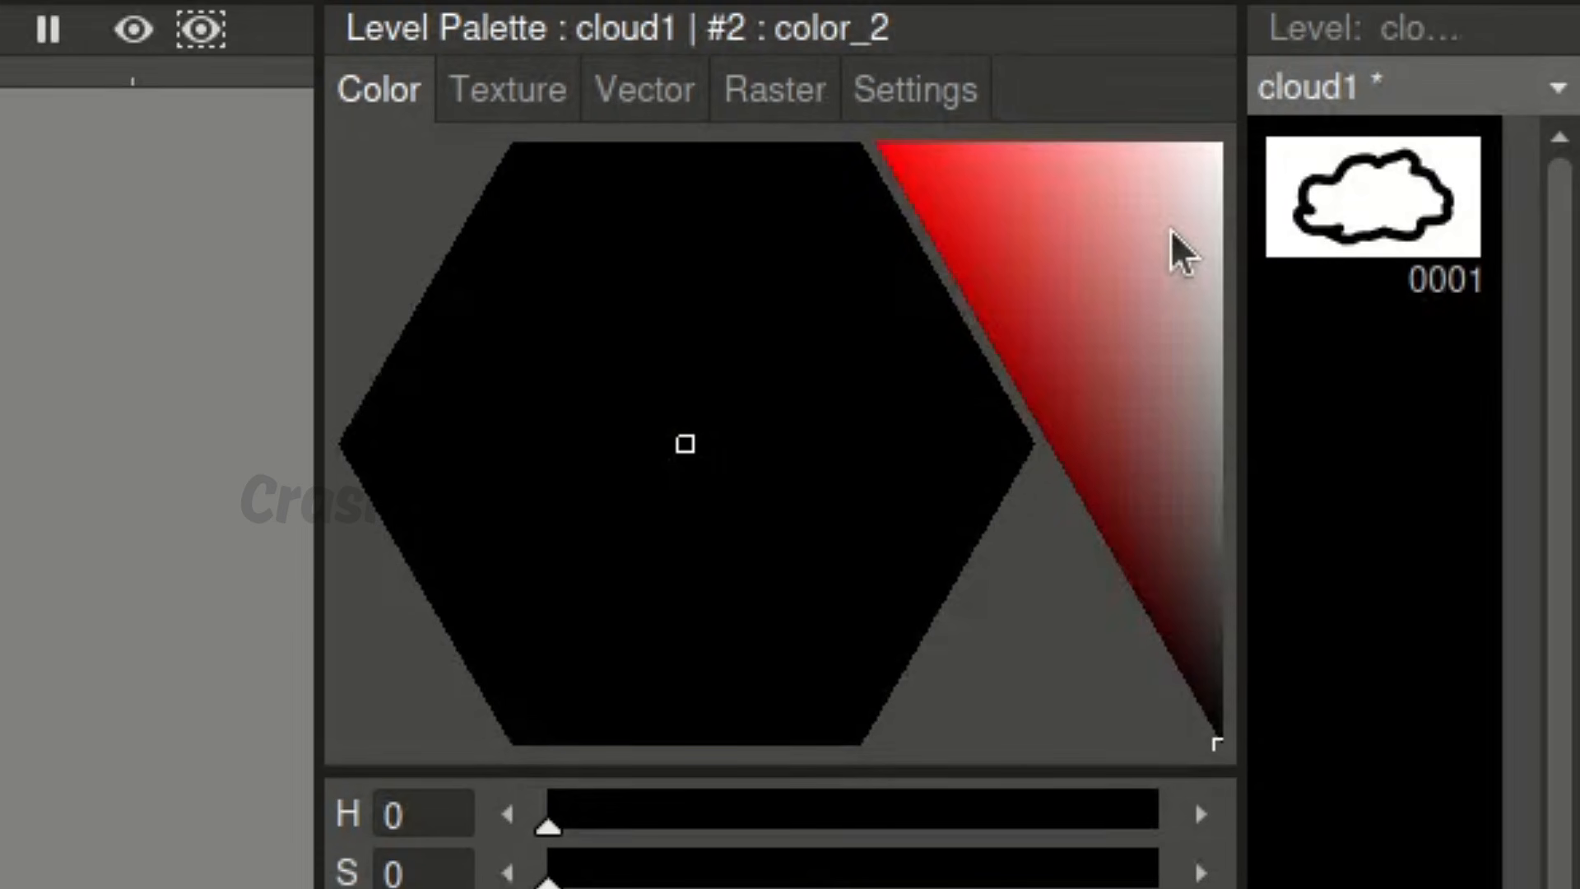
click(1170, 233)
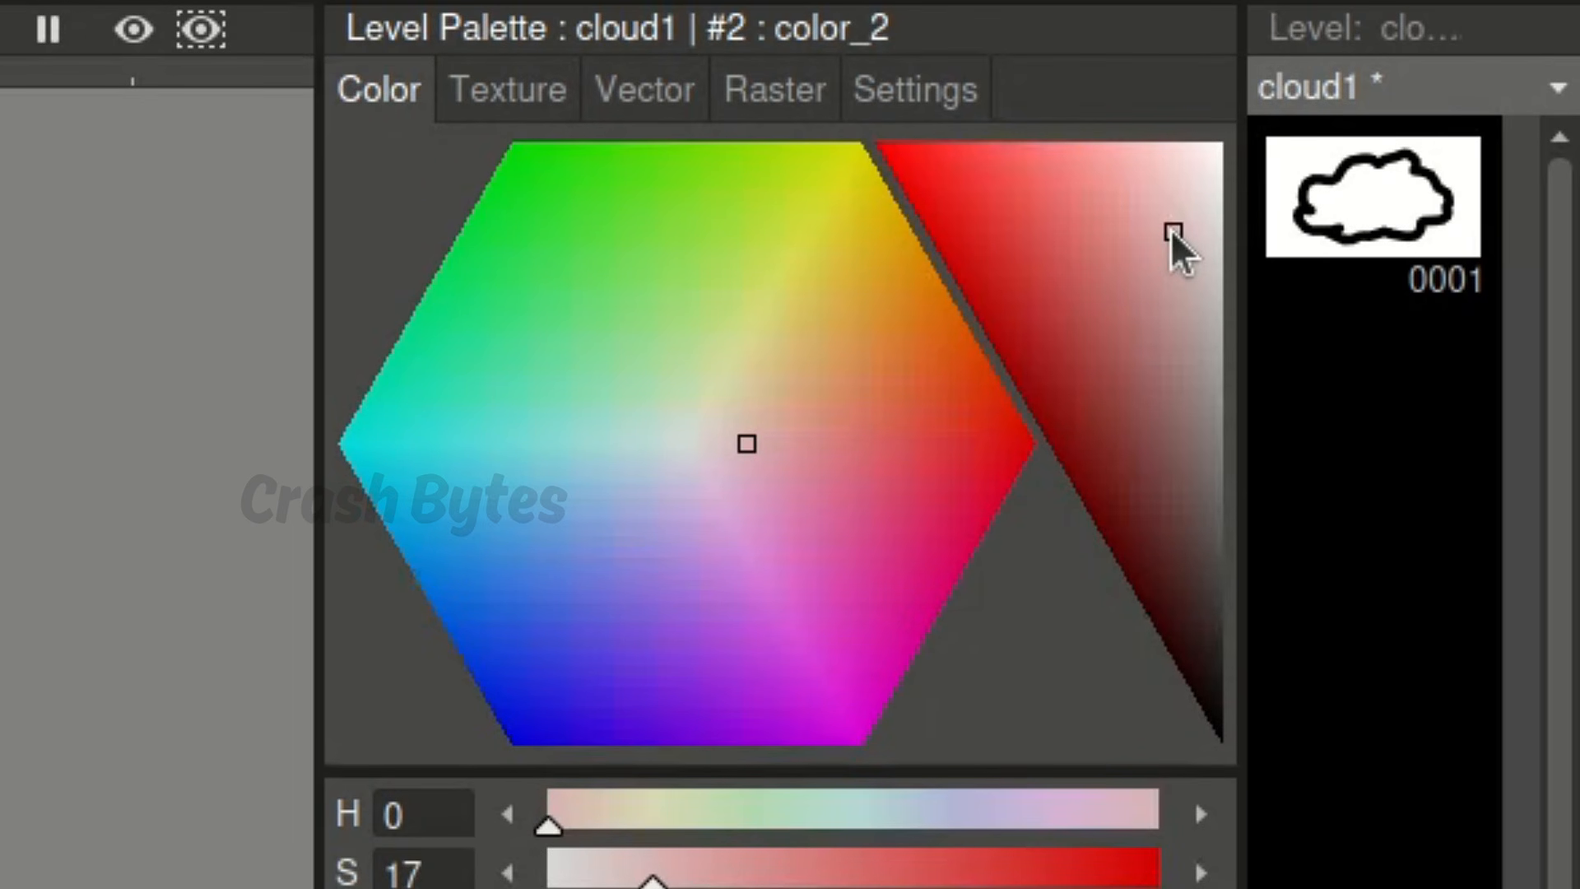
click(685, 416)
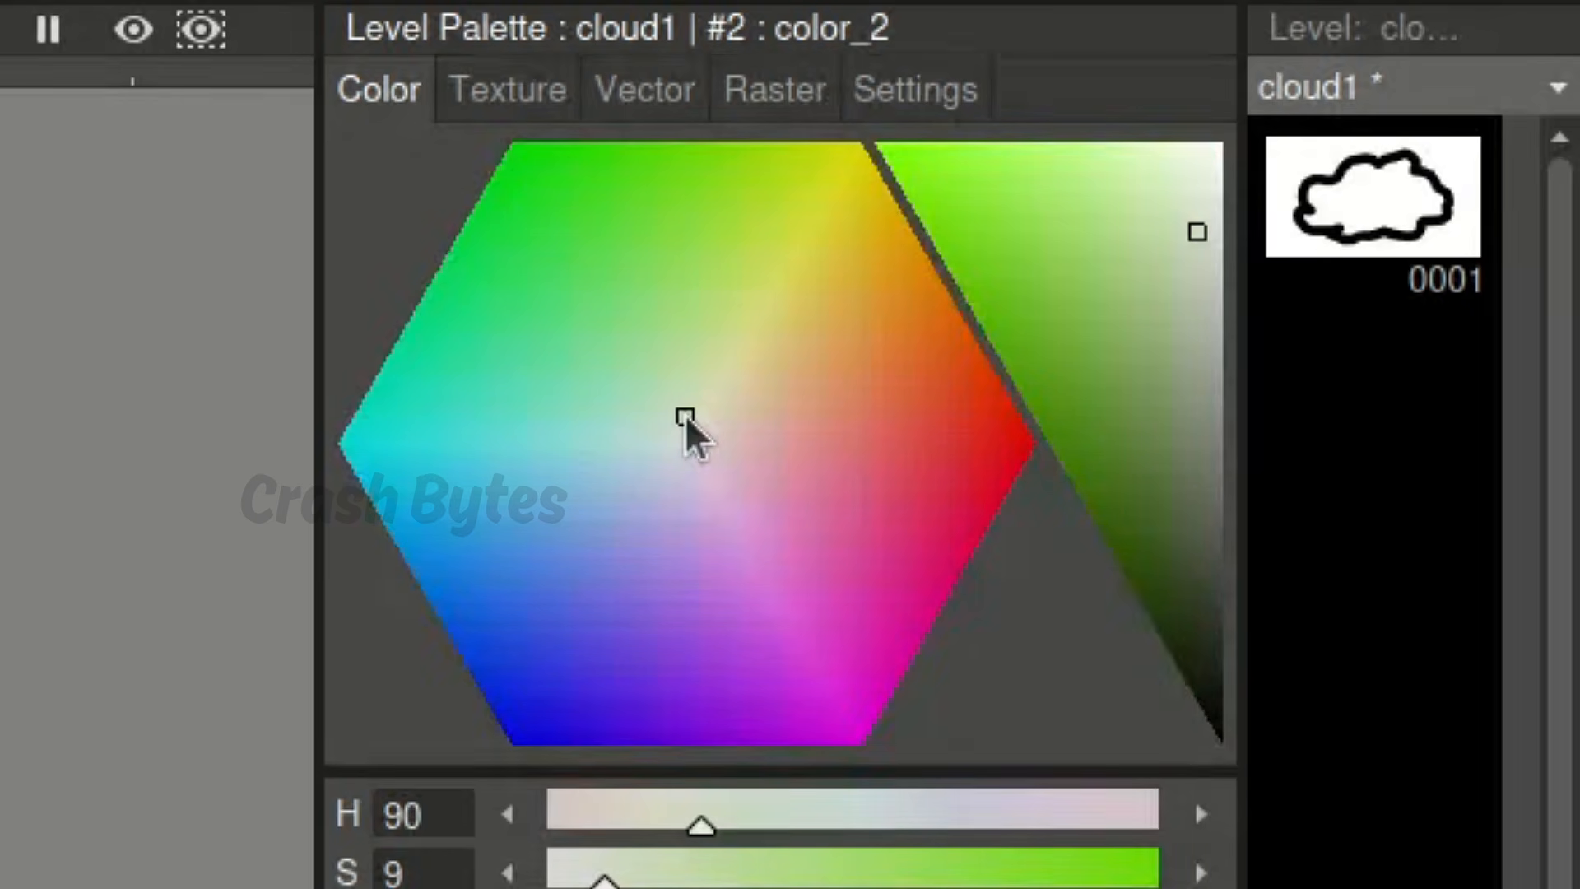
drag(684, 418, 684, 433)
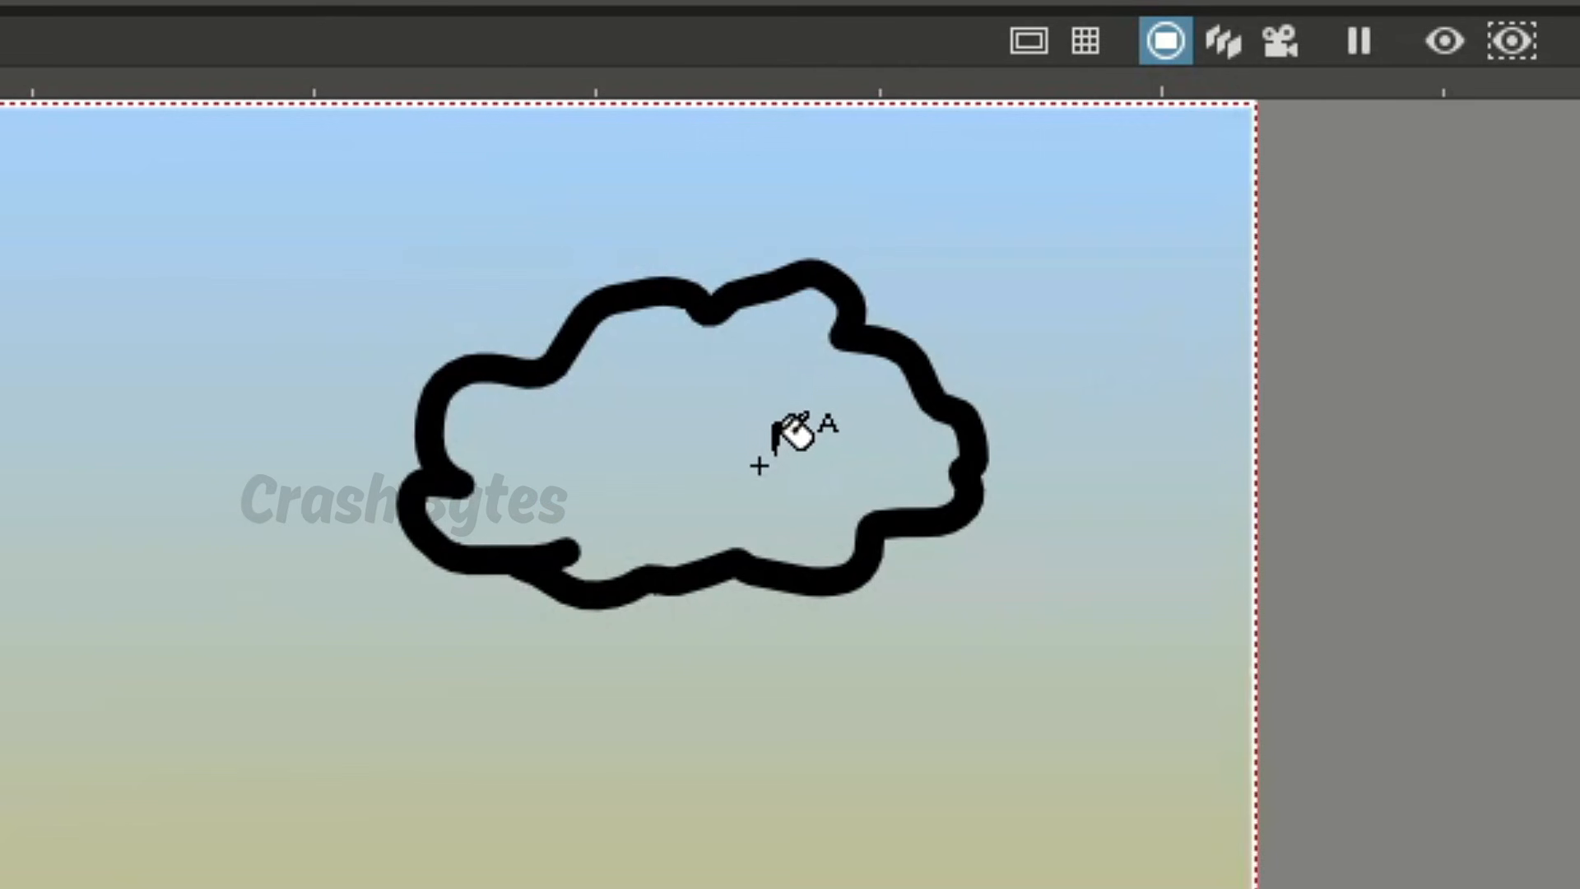
click(731, 454)
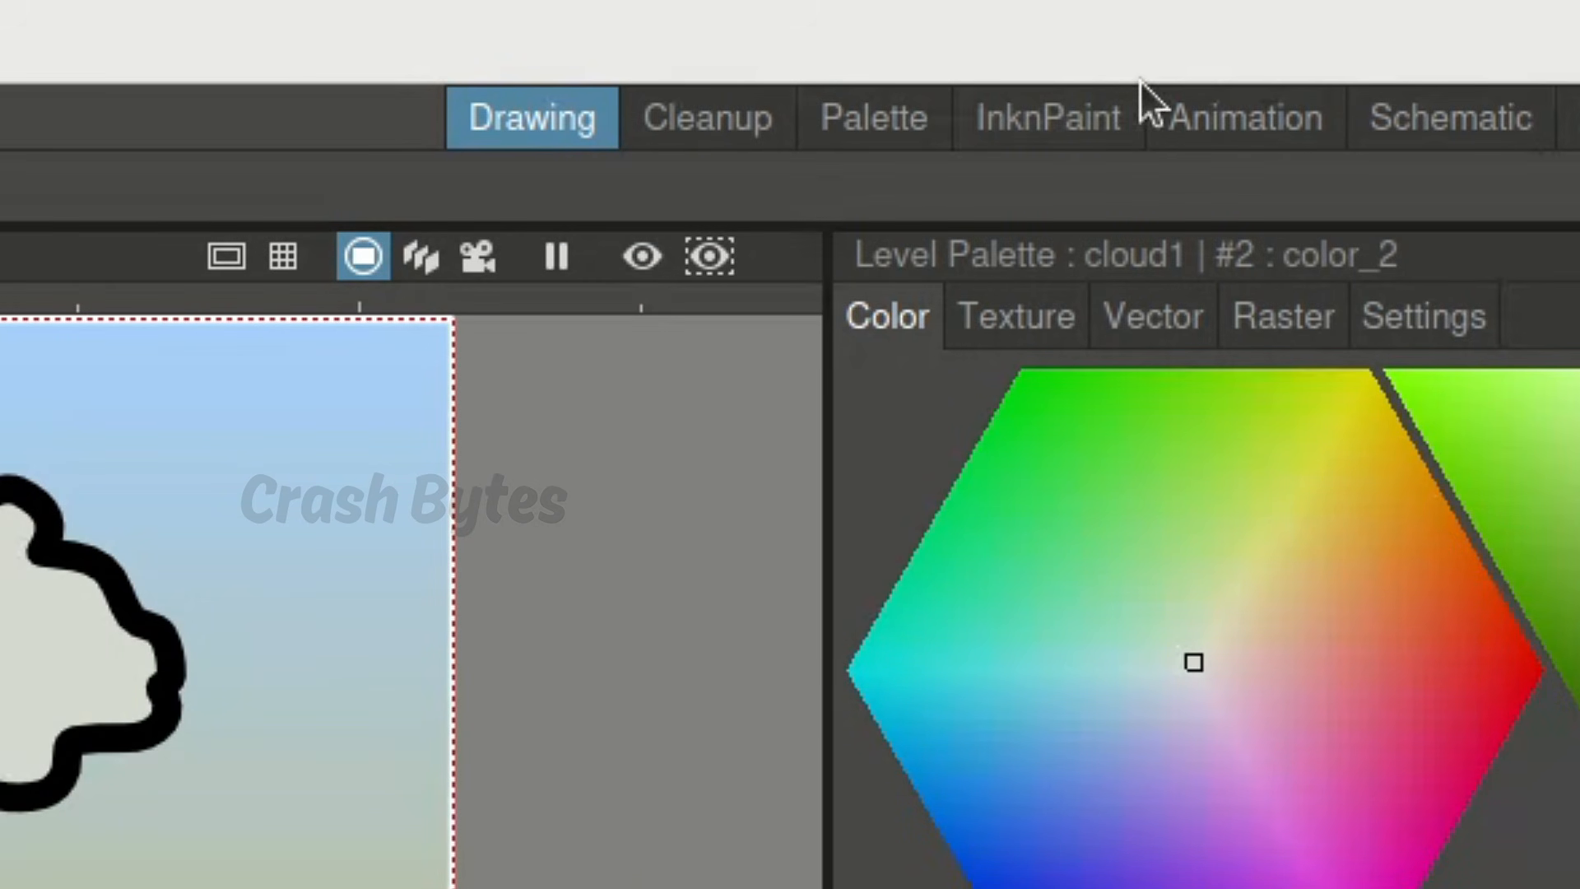
In the Animation room, create a Toonz Vector Level named cloud2 at frame 1 of Col5.
click(1273, 111)
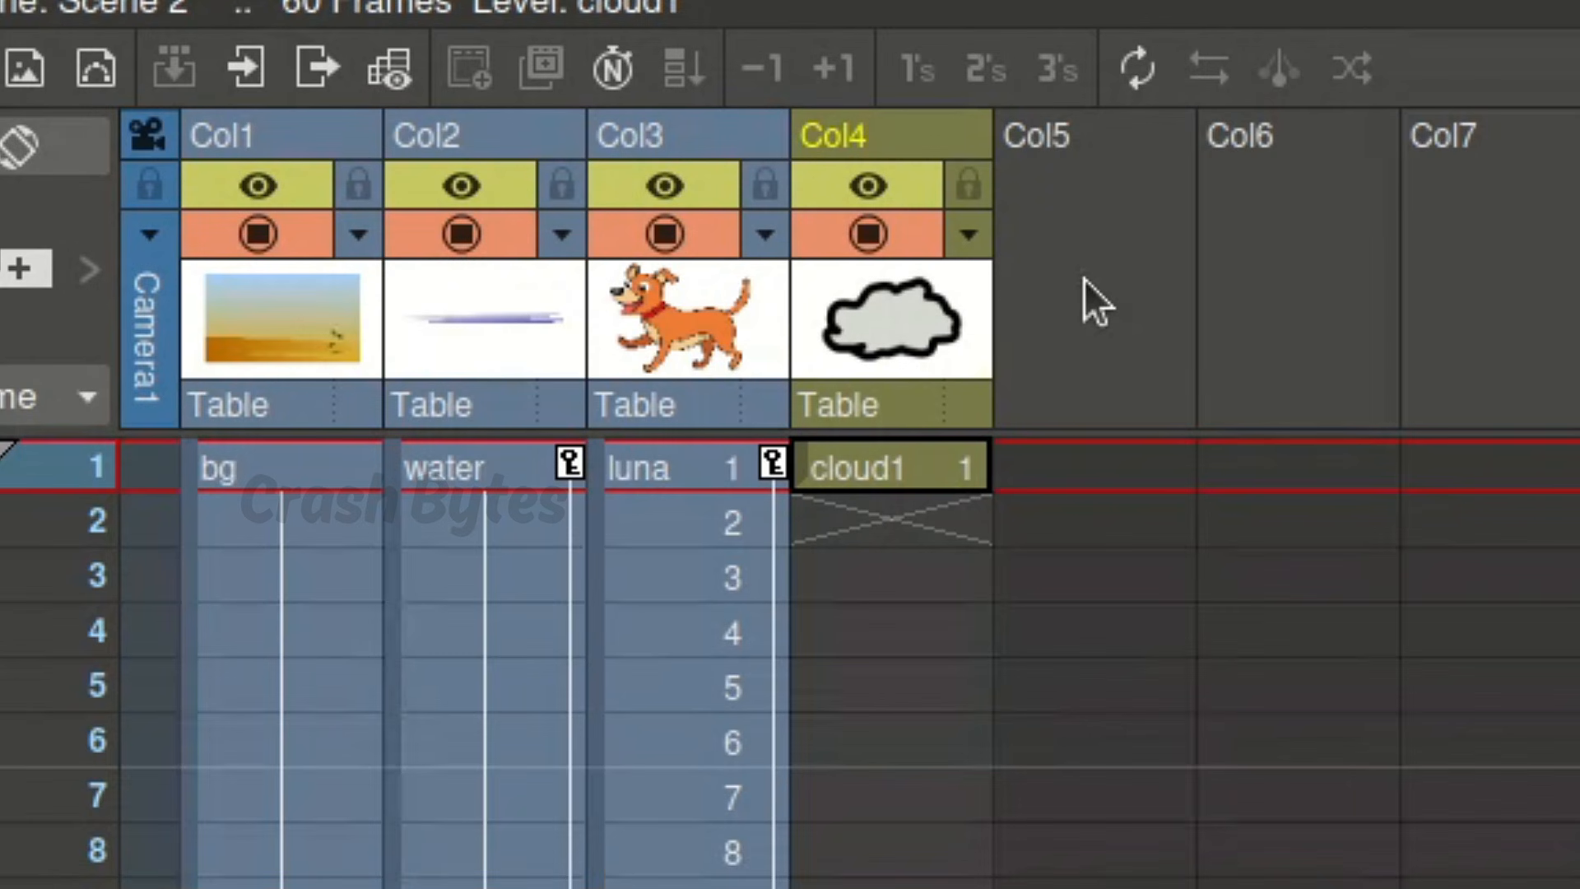
click(1269, 196)
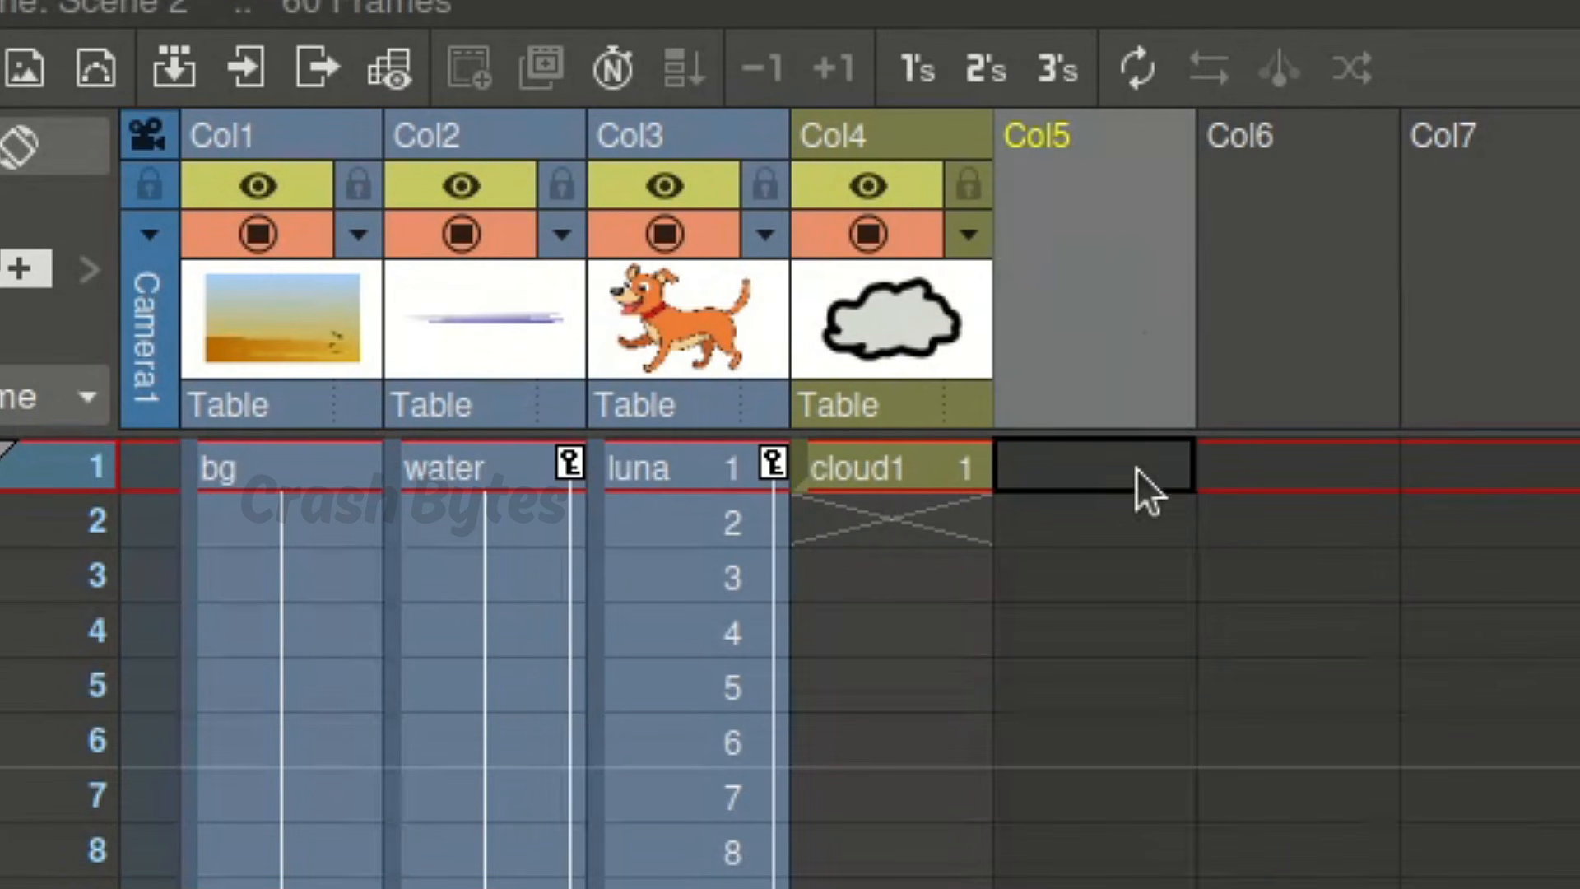
click(1112, 469)
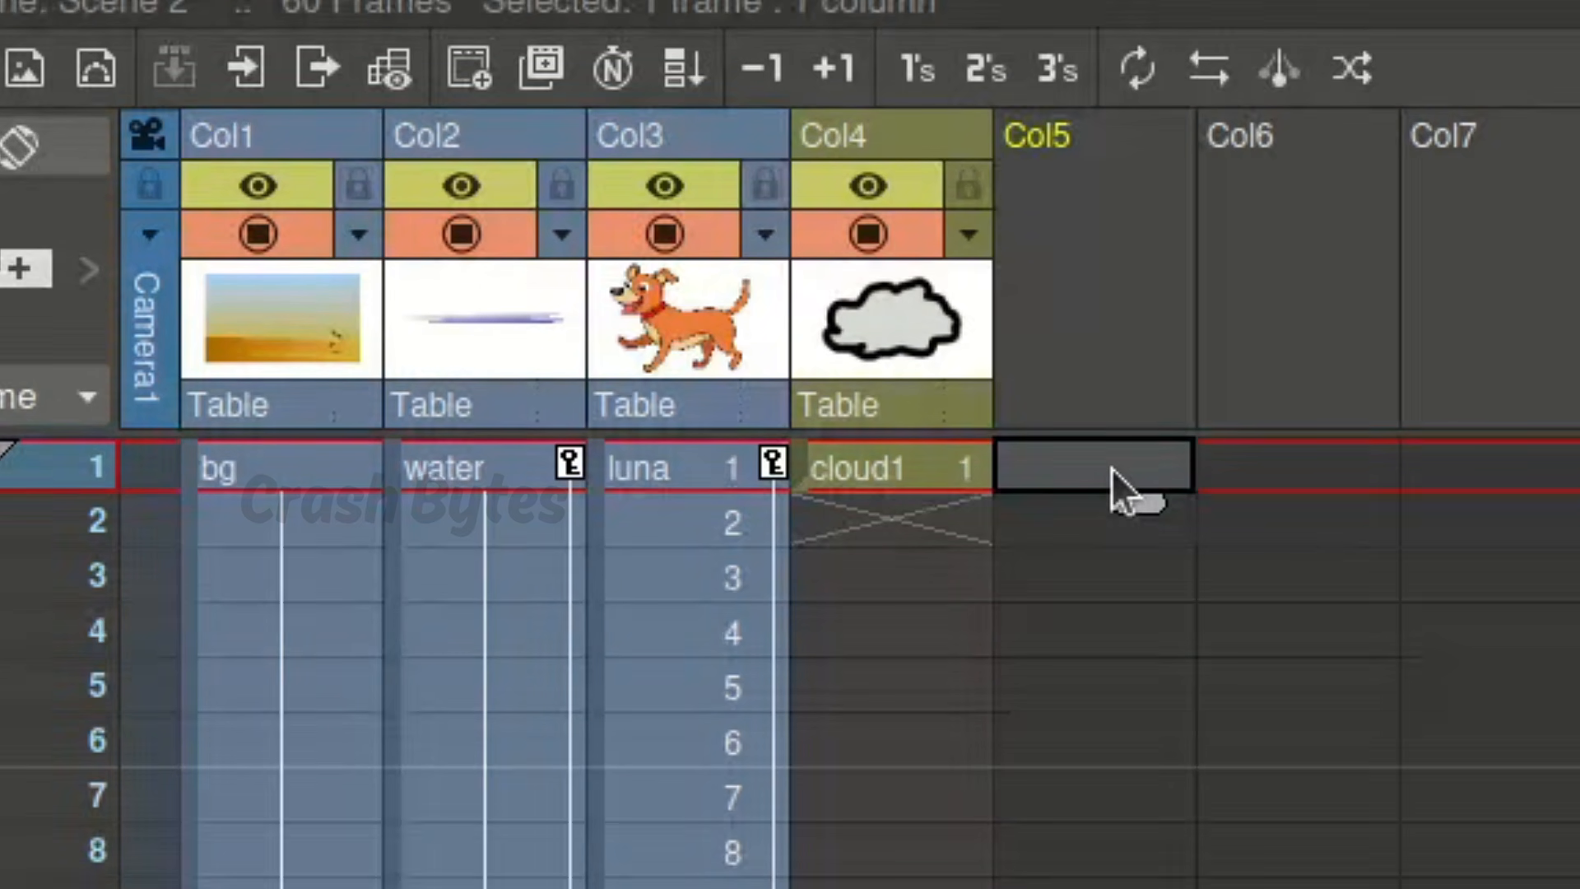
right_click(1112, 469)
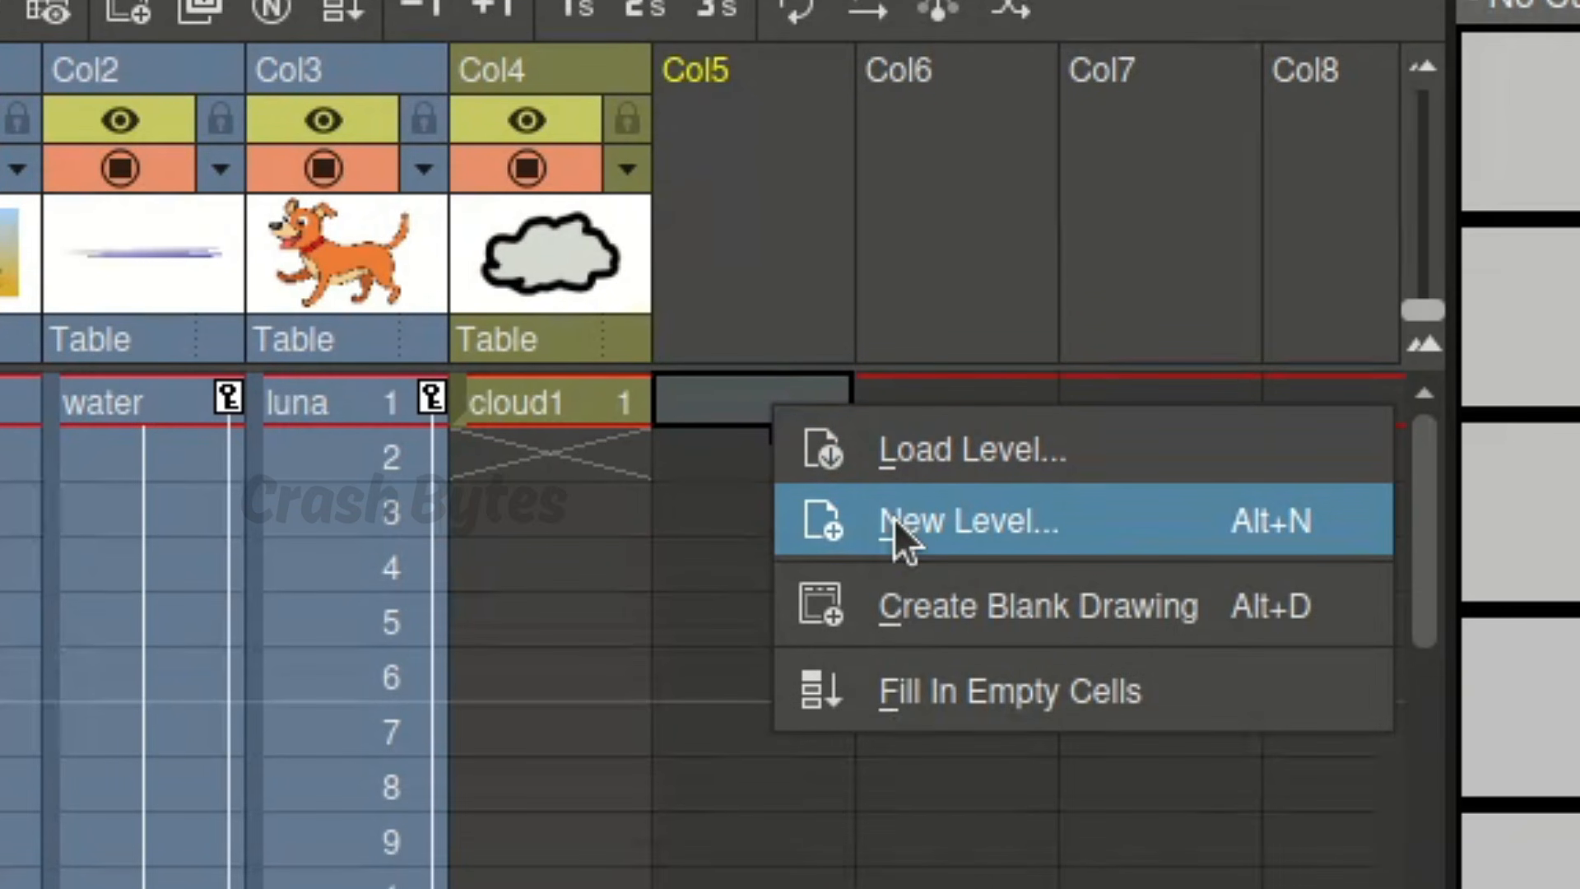
click(893, 519)
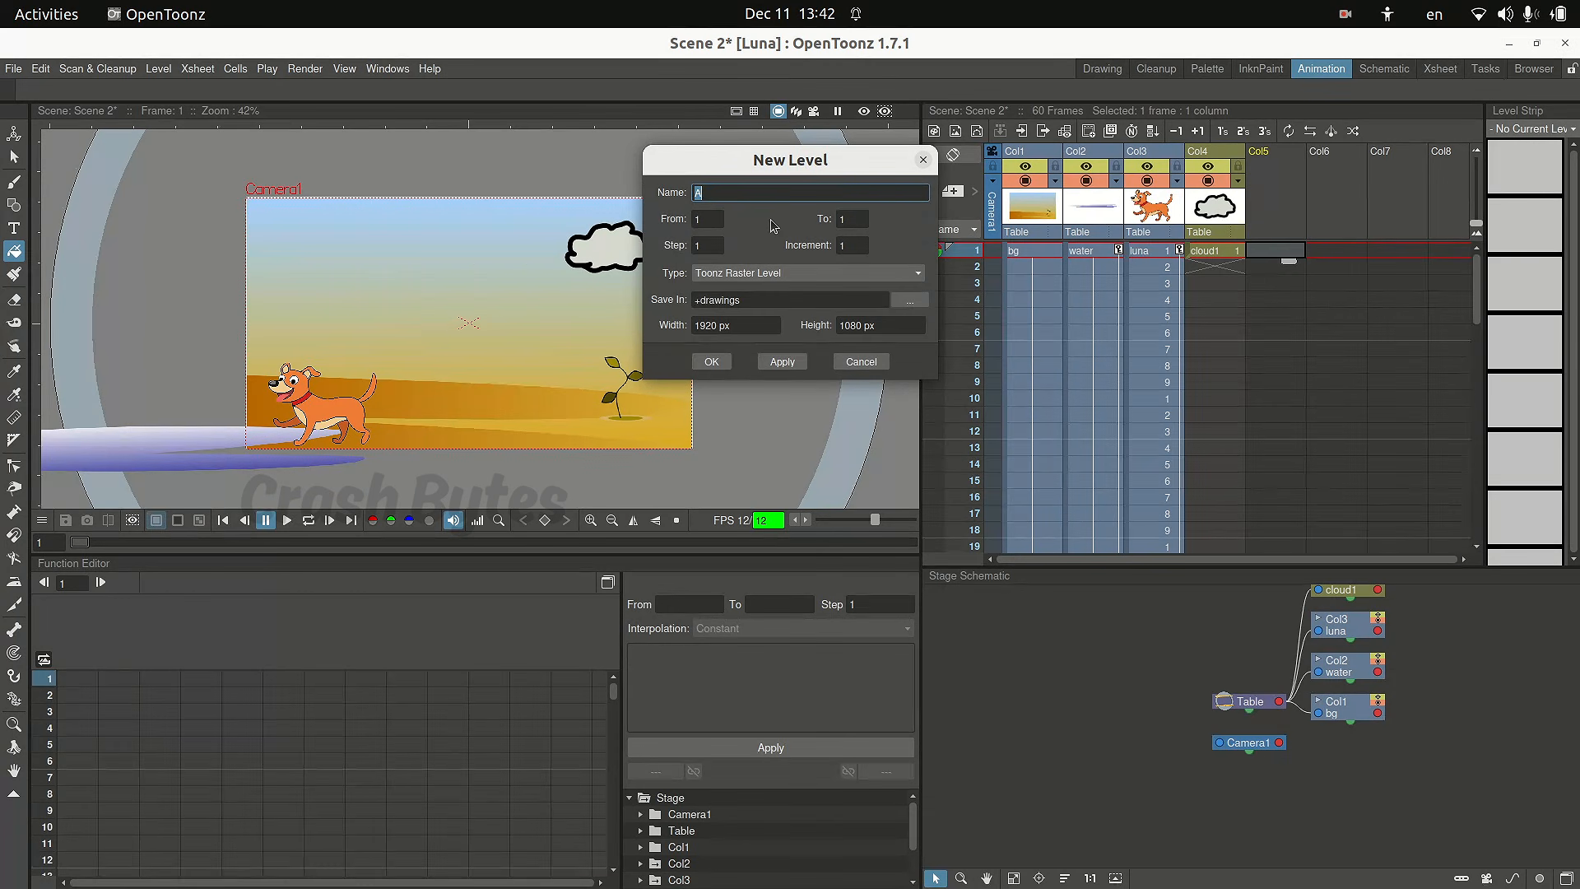
text(cloud2)
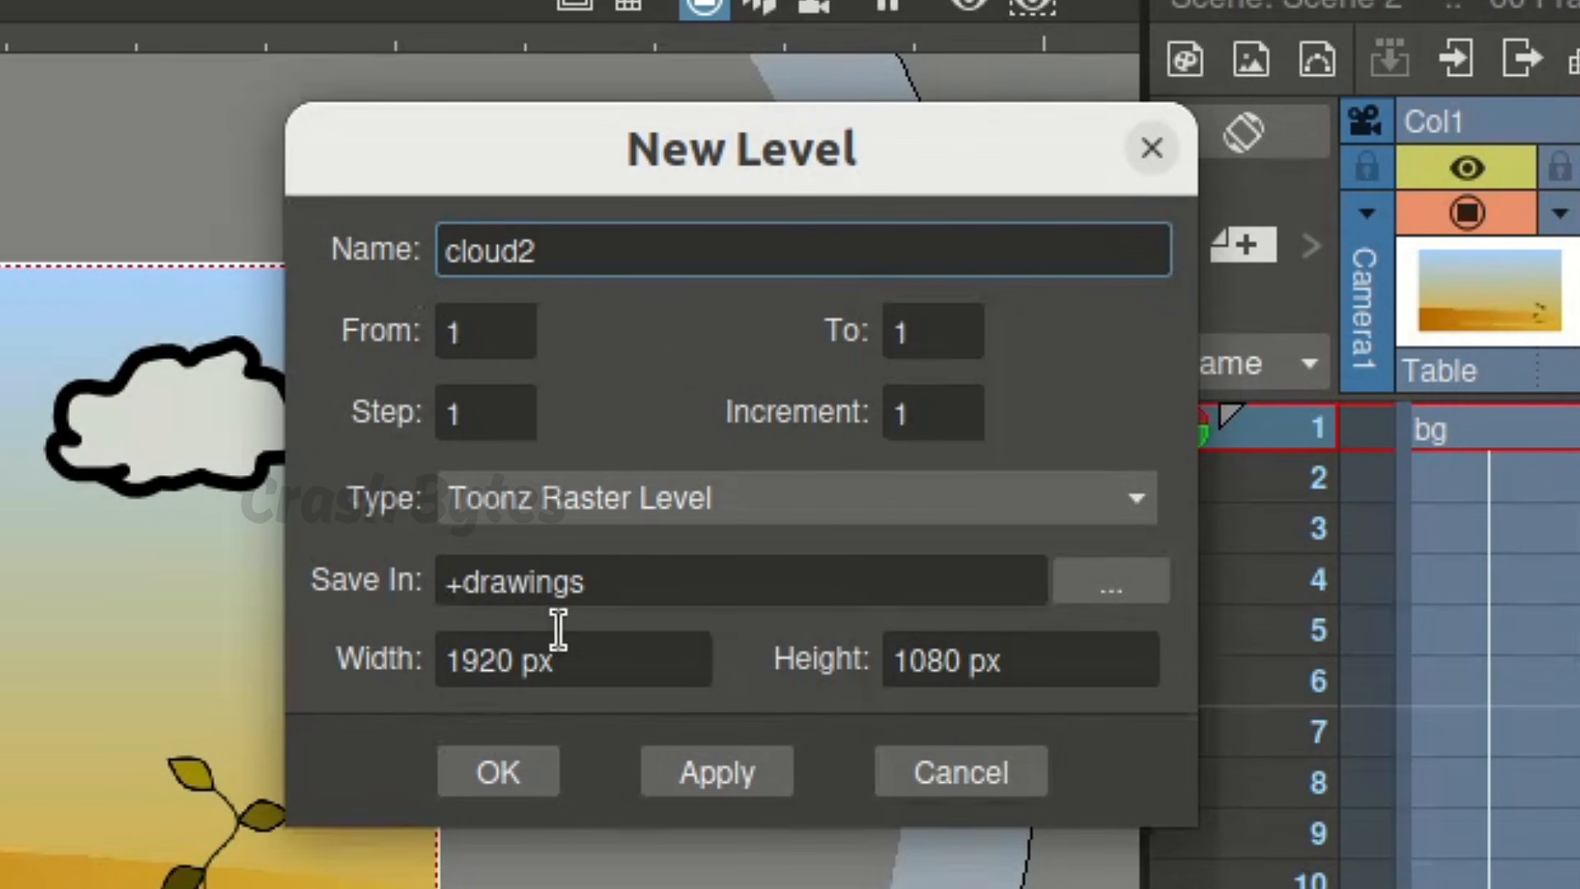
click(578, 502)
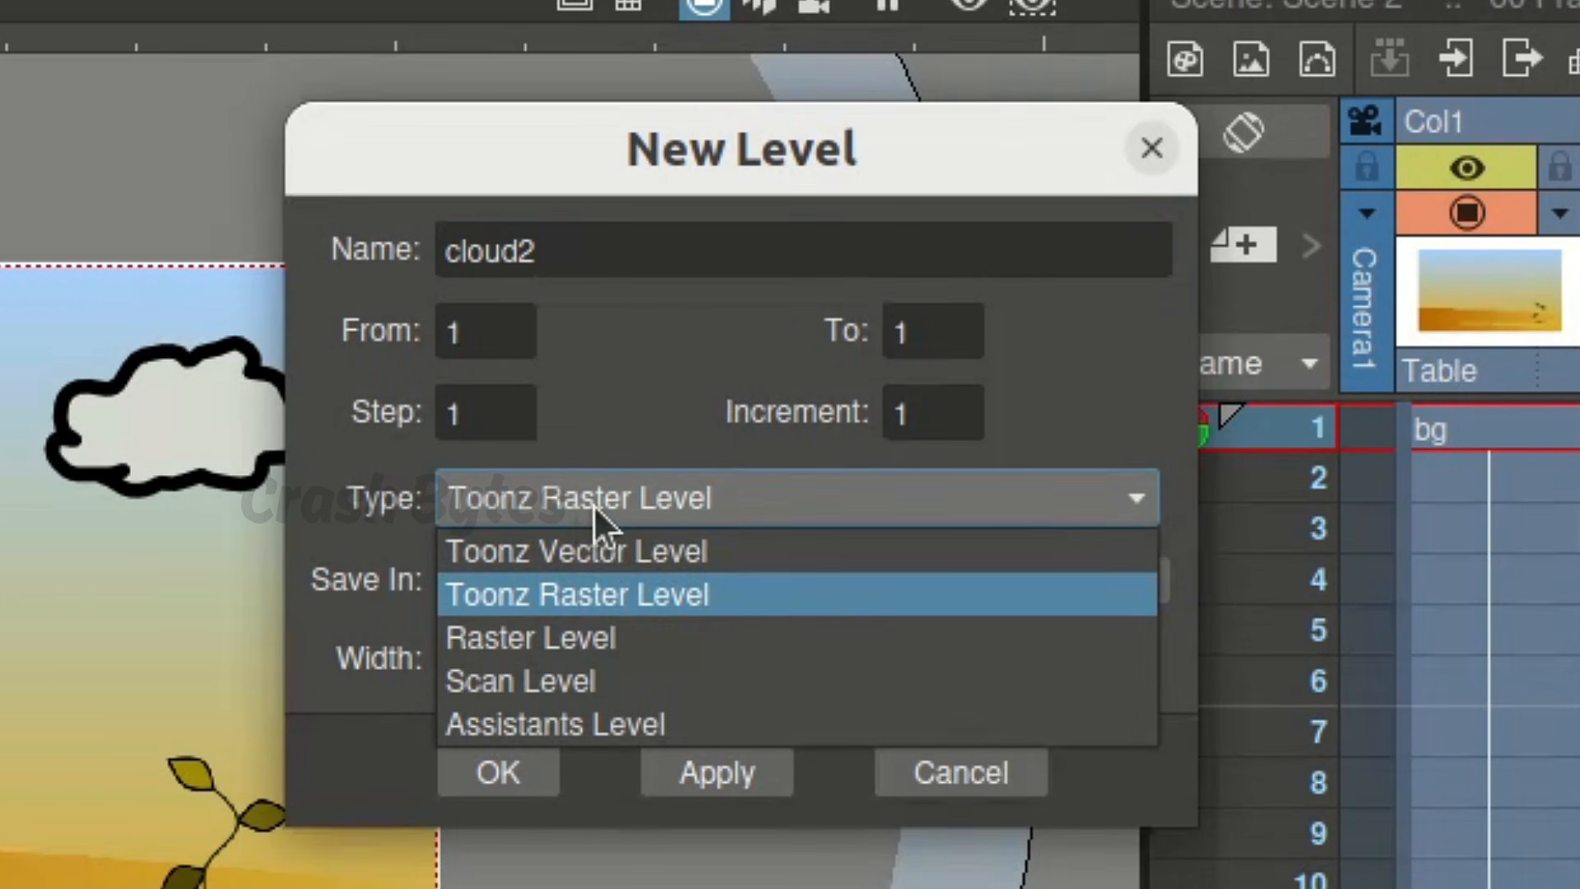
click(542, 553)
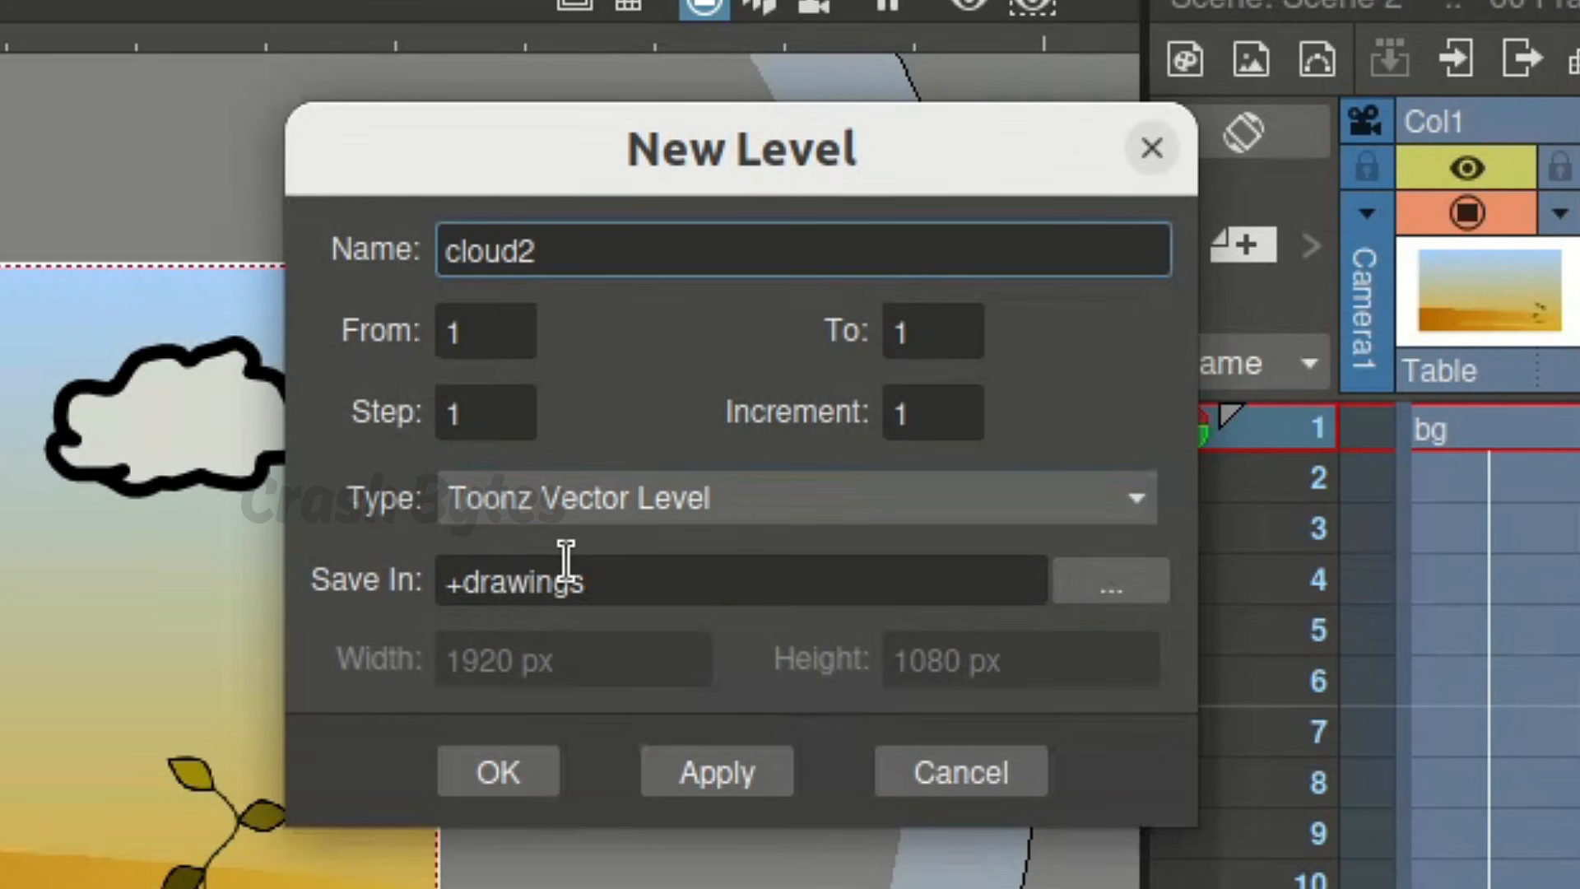
click(501, 752)
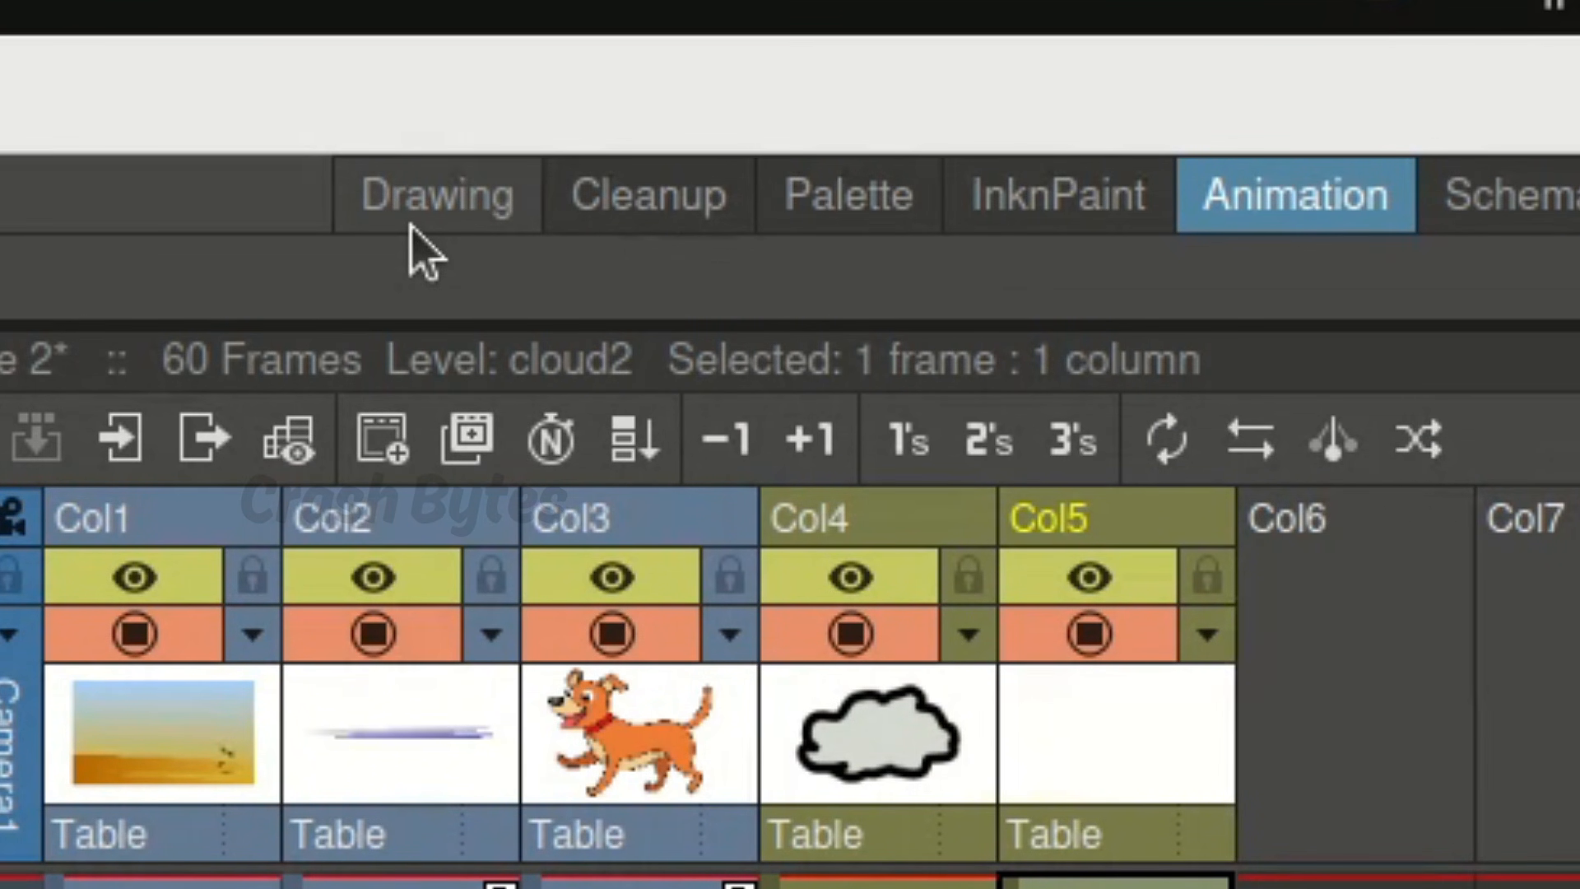
In the Drawing room, use the Brush tool to draw a closed black cloud outline in the upper-left sky on cloud2.
click(419, 239)
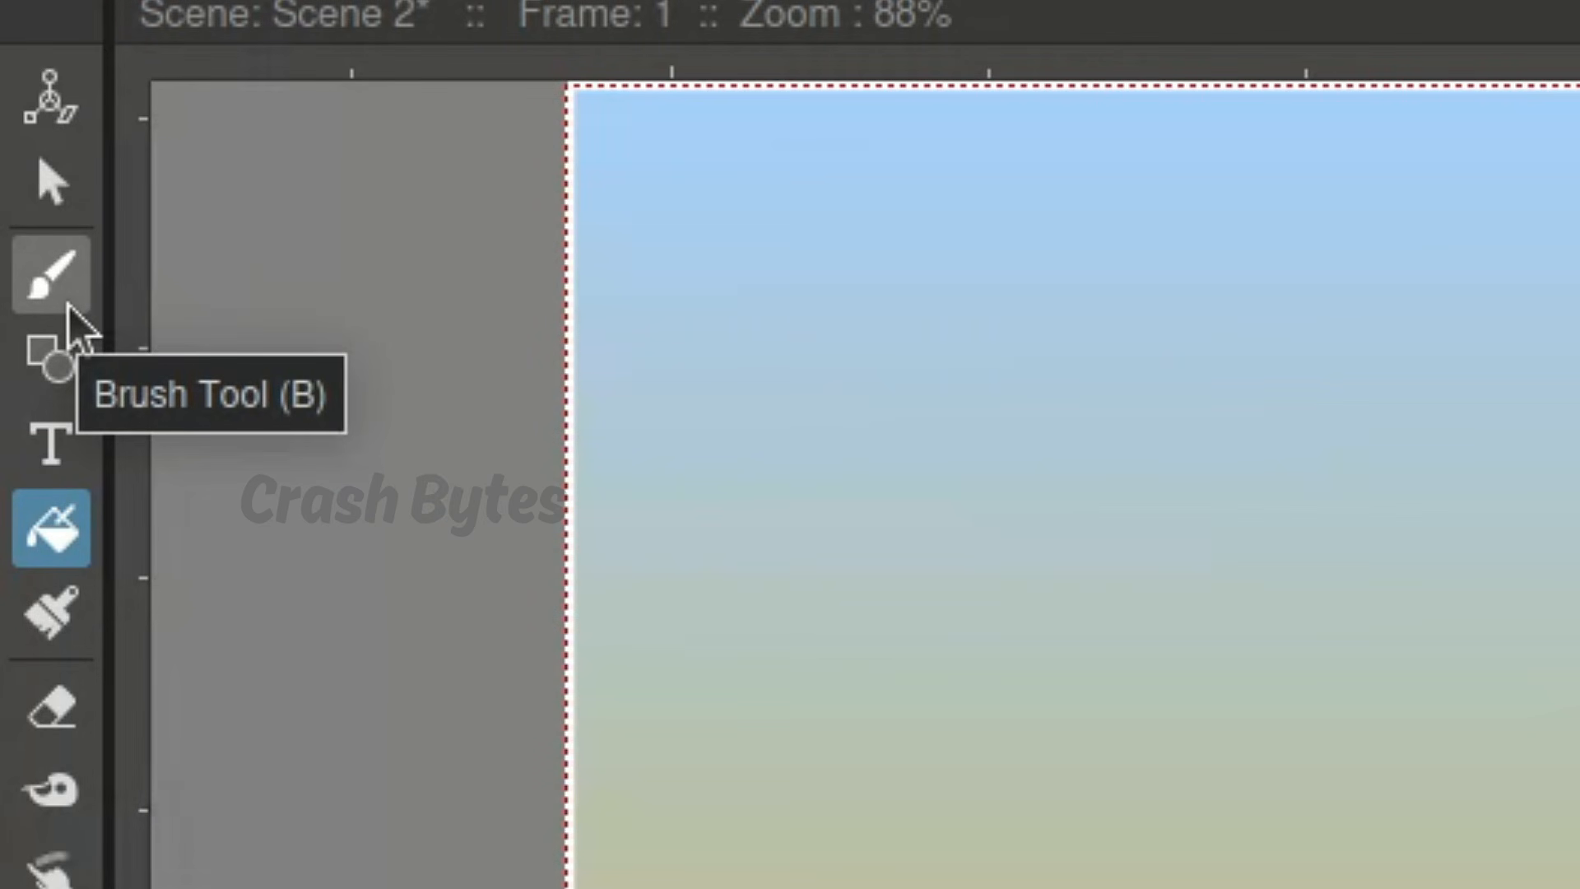
click(68, 306)
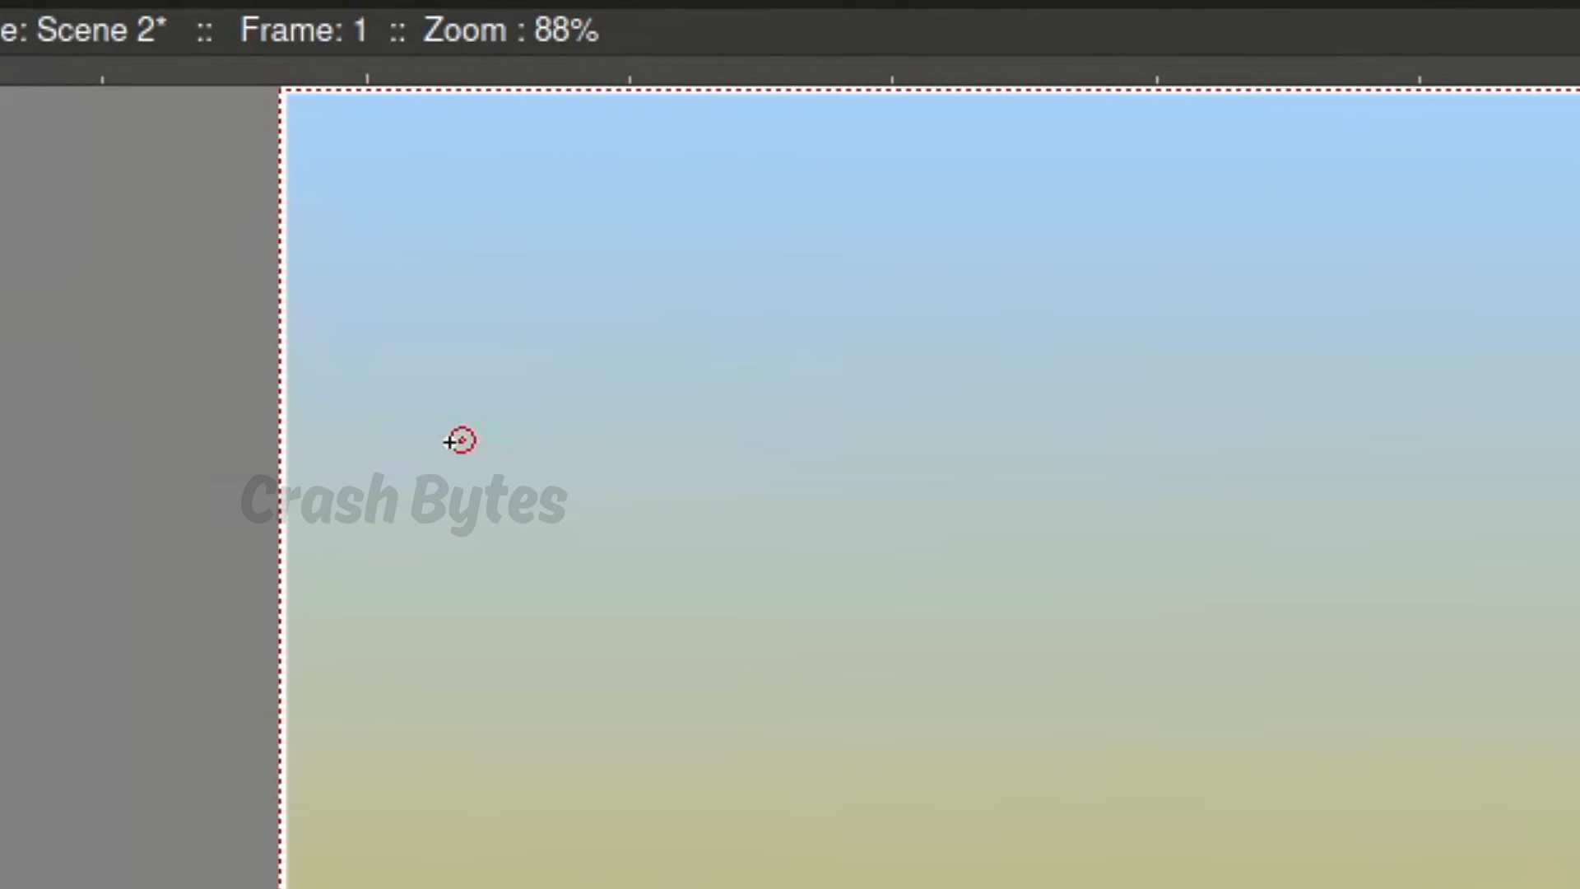
mouse_move(461, 440)
mouse_down()
mouse_move(426, 333)
mouse_move(608, 253)
mouse_up()
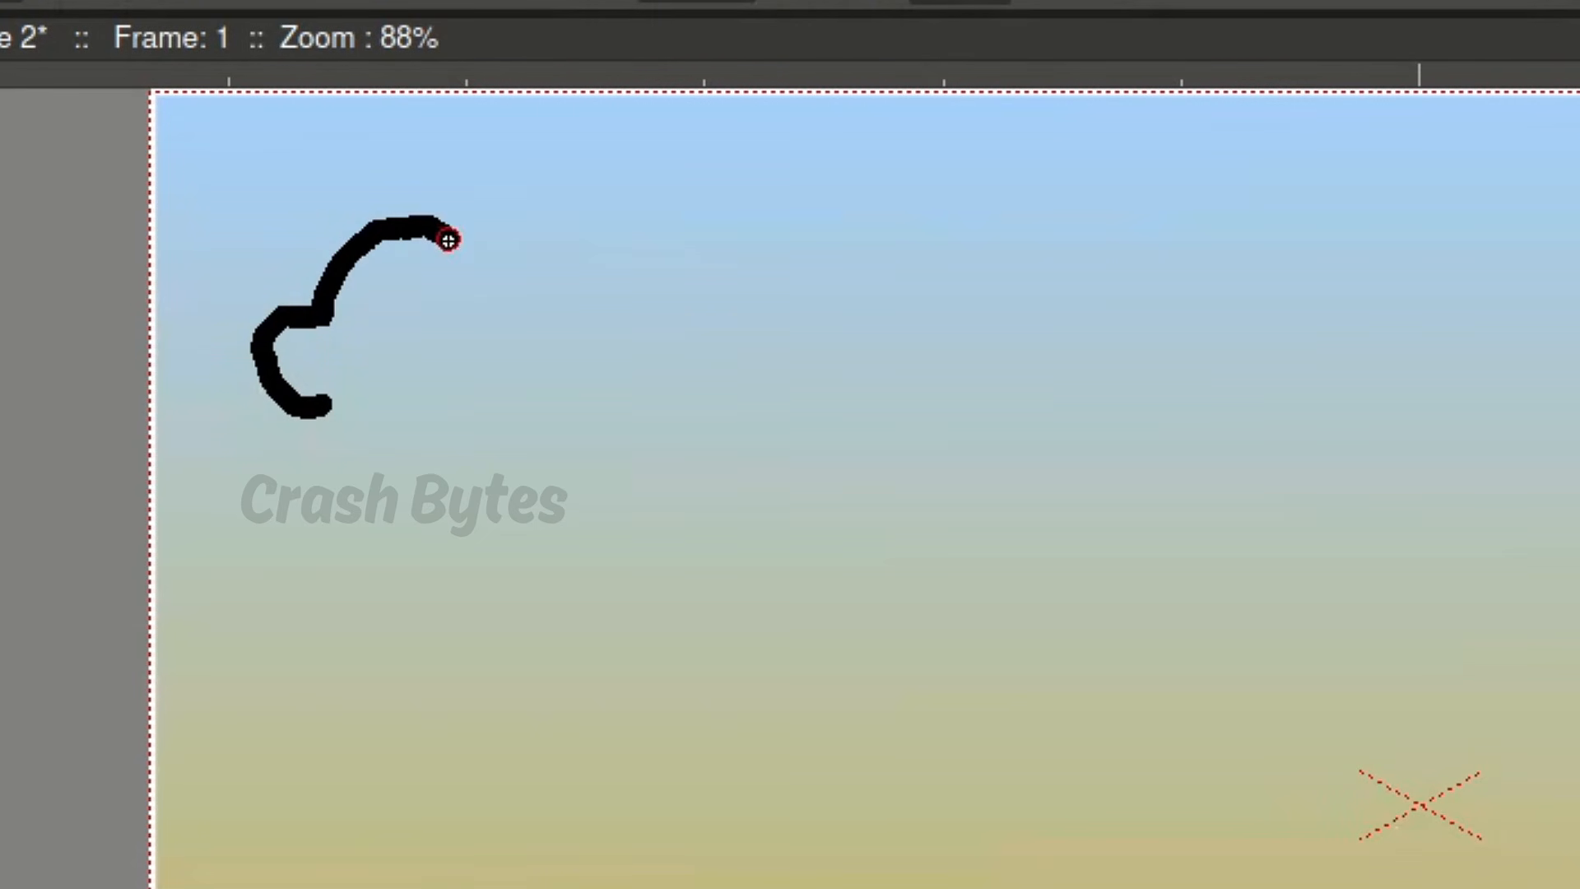
mouse_move(447, 240)
mouse_down()
mouse_move(575, 398)
mouse_move(292, 412)
mouse_up()
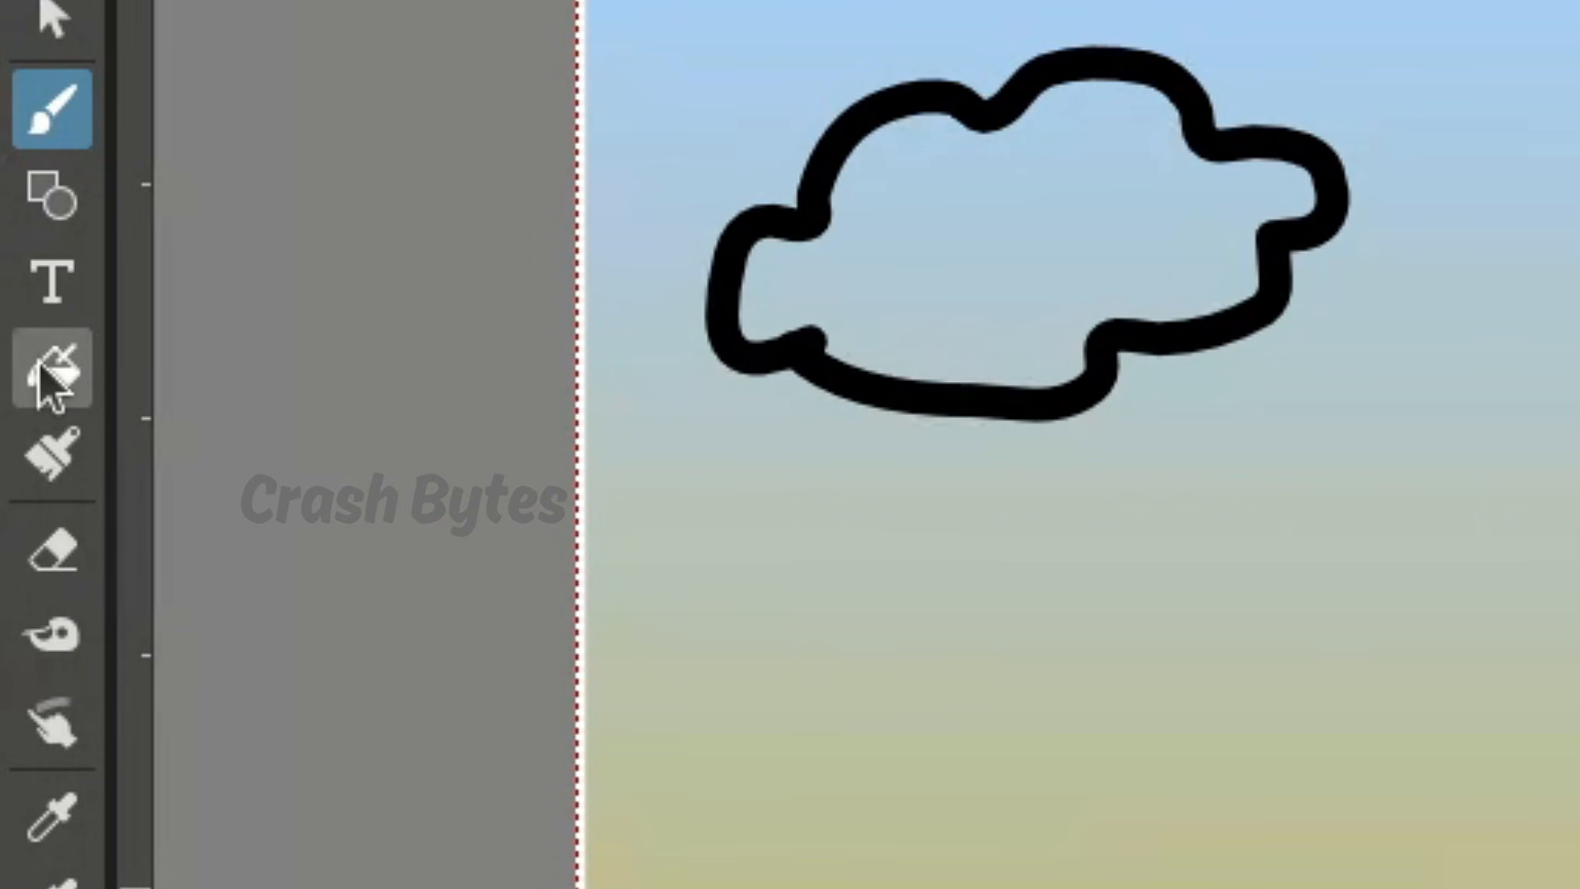
Add a white style to the cloud2 palette and fill the new cloud outline with it.
click(45, 377)
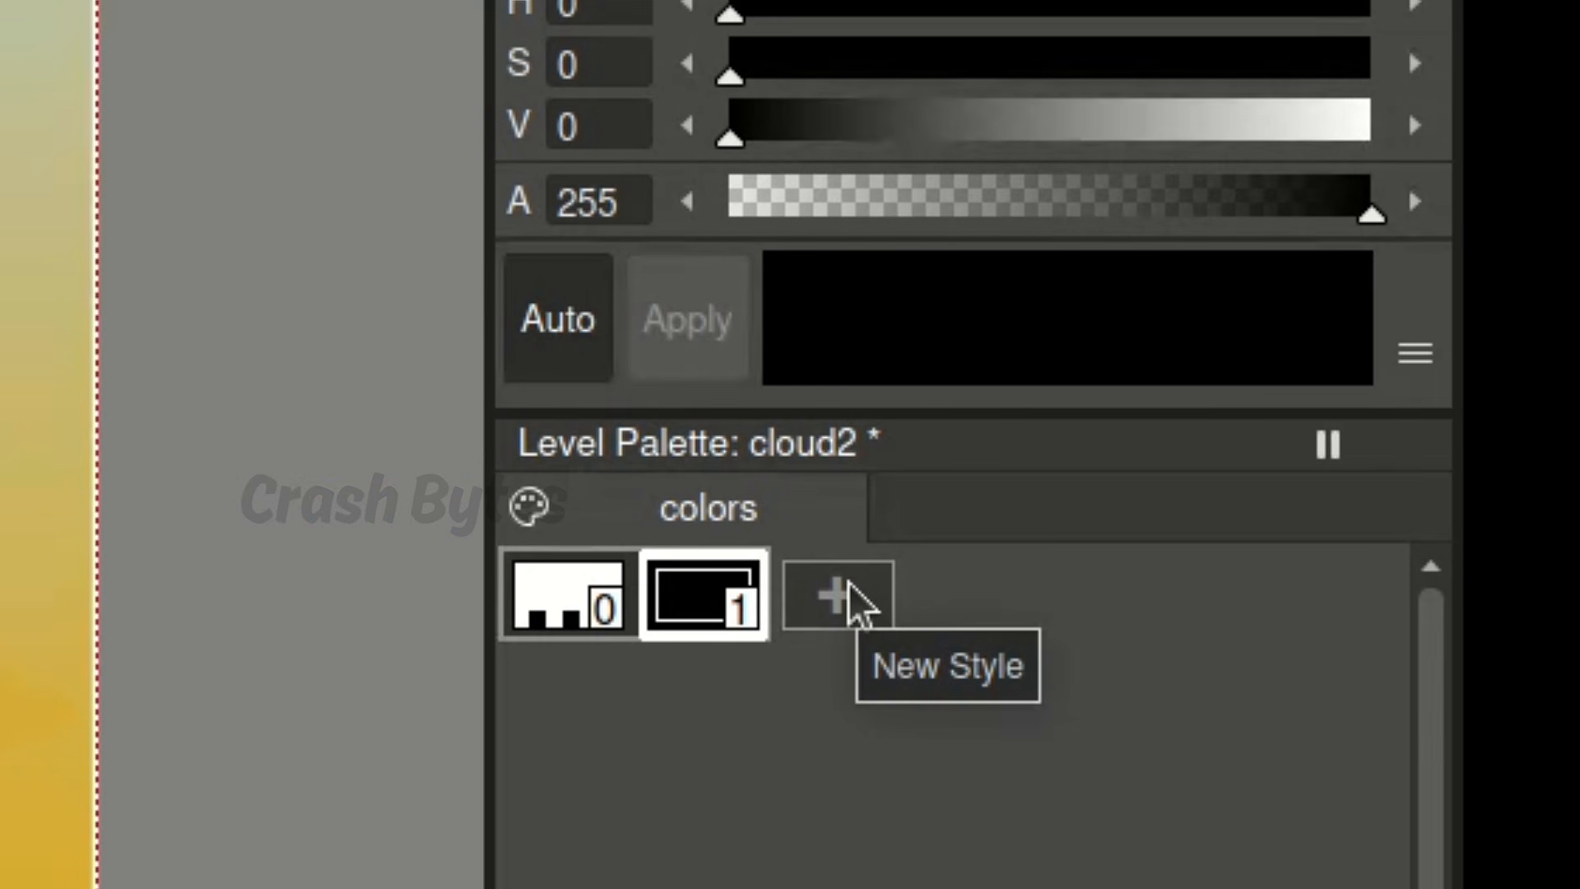
click(856, 601)
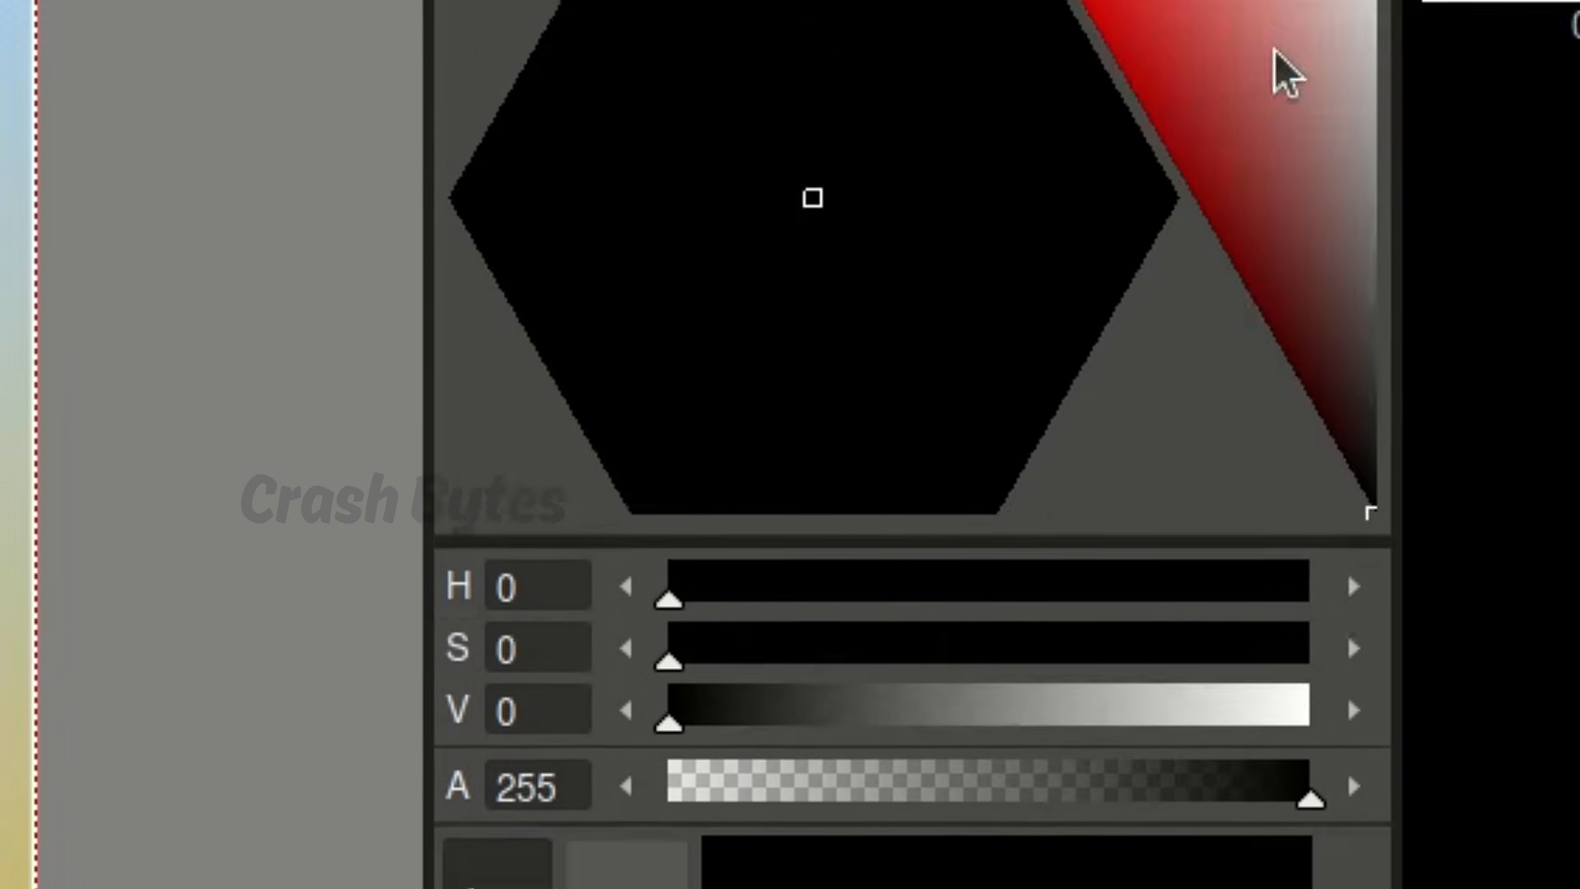
click(1284, 215)
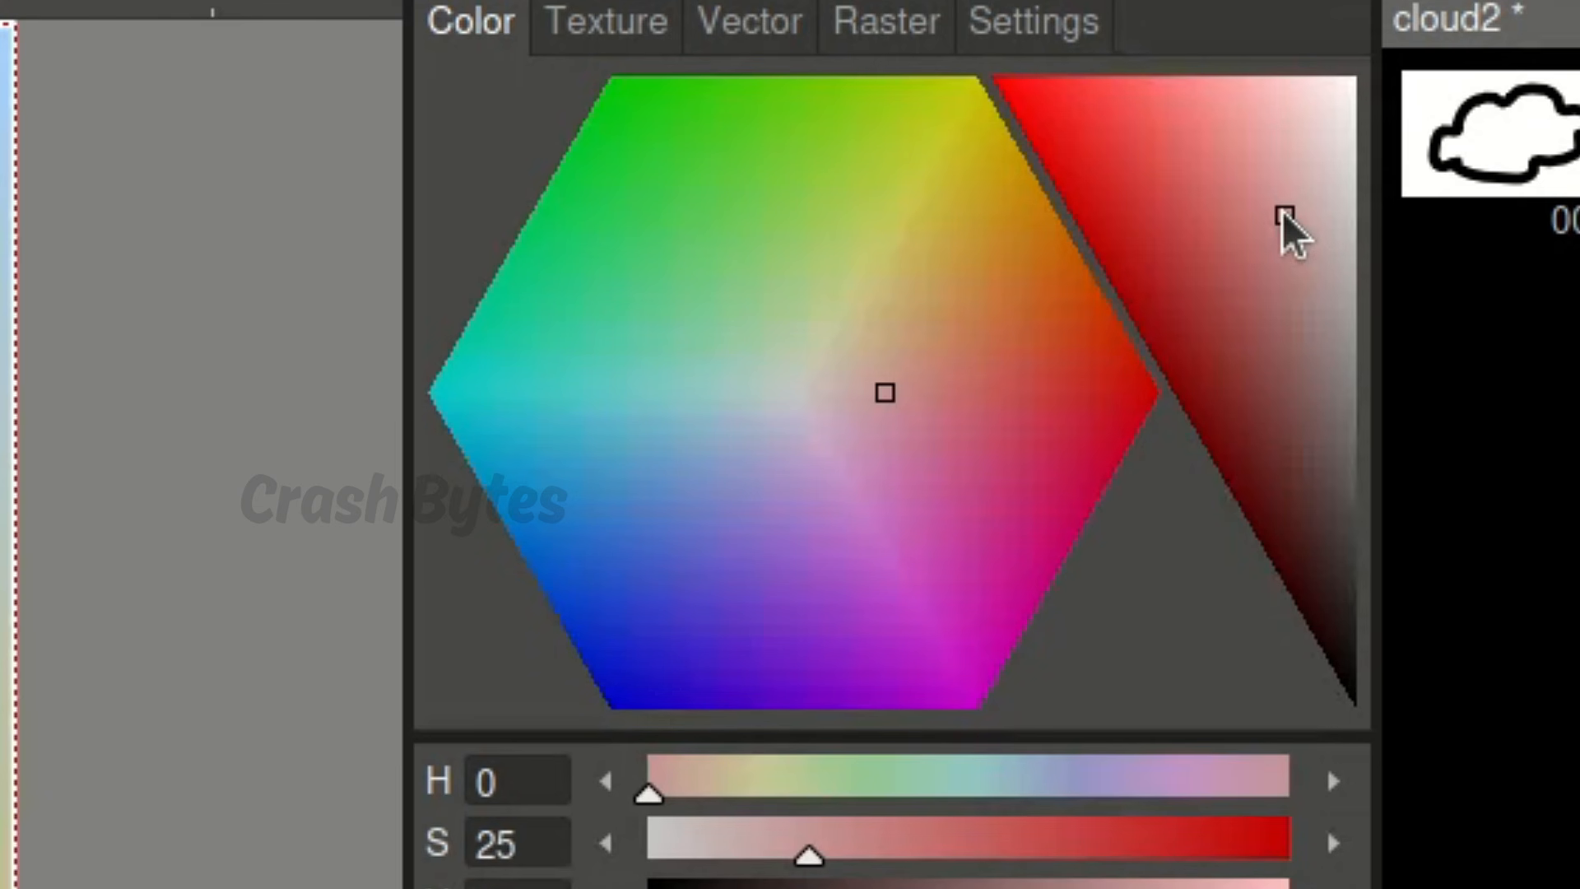
drag(1282, 211, 1349, 59)
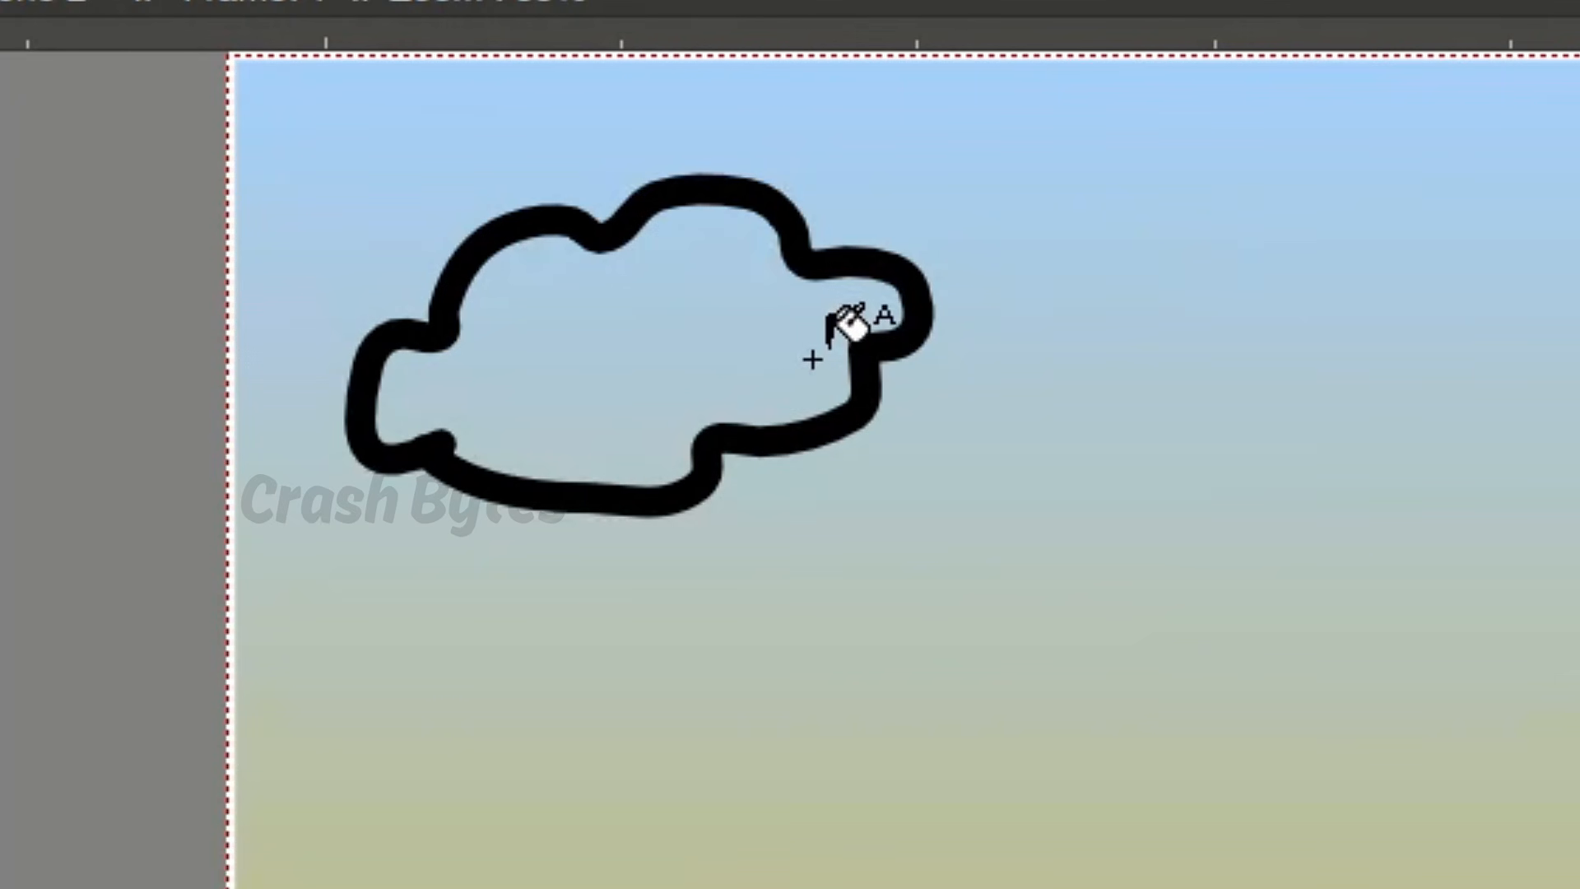
click(783, 354)
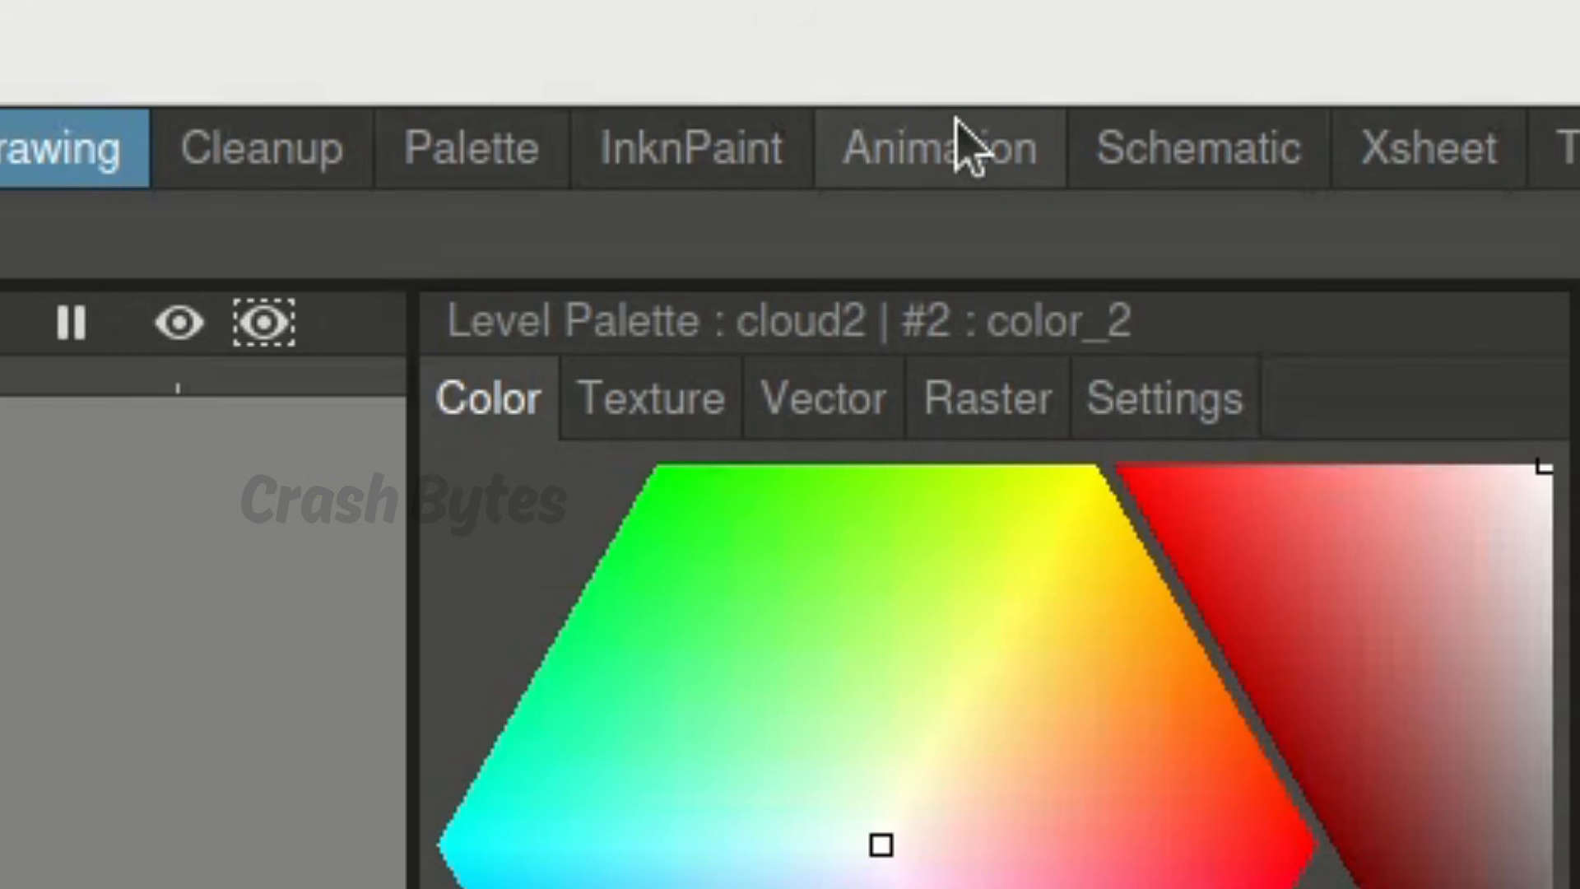
Back in the Animation room, extend the cloud1 drawing in Col4 from frame 1 to frame 60.
click(958, 123)
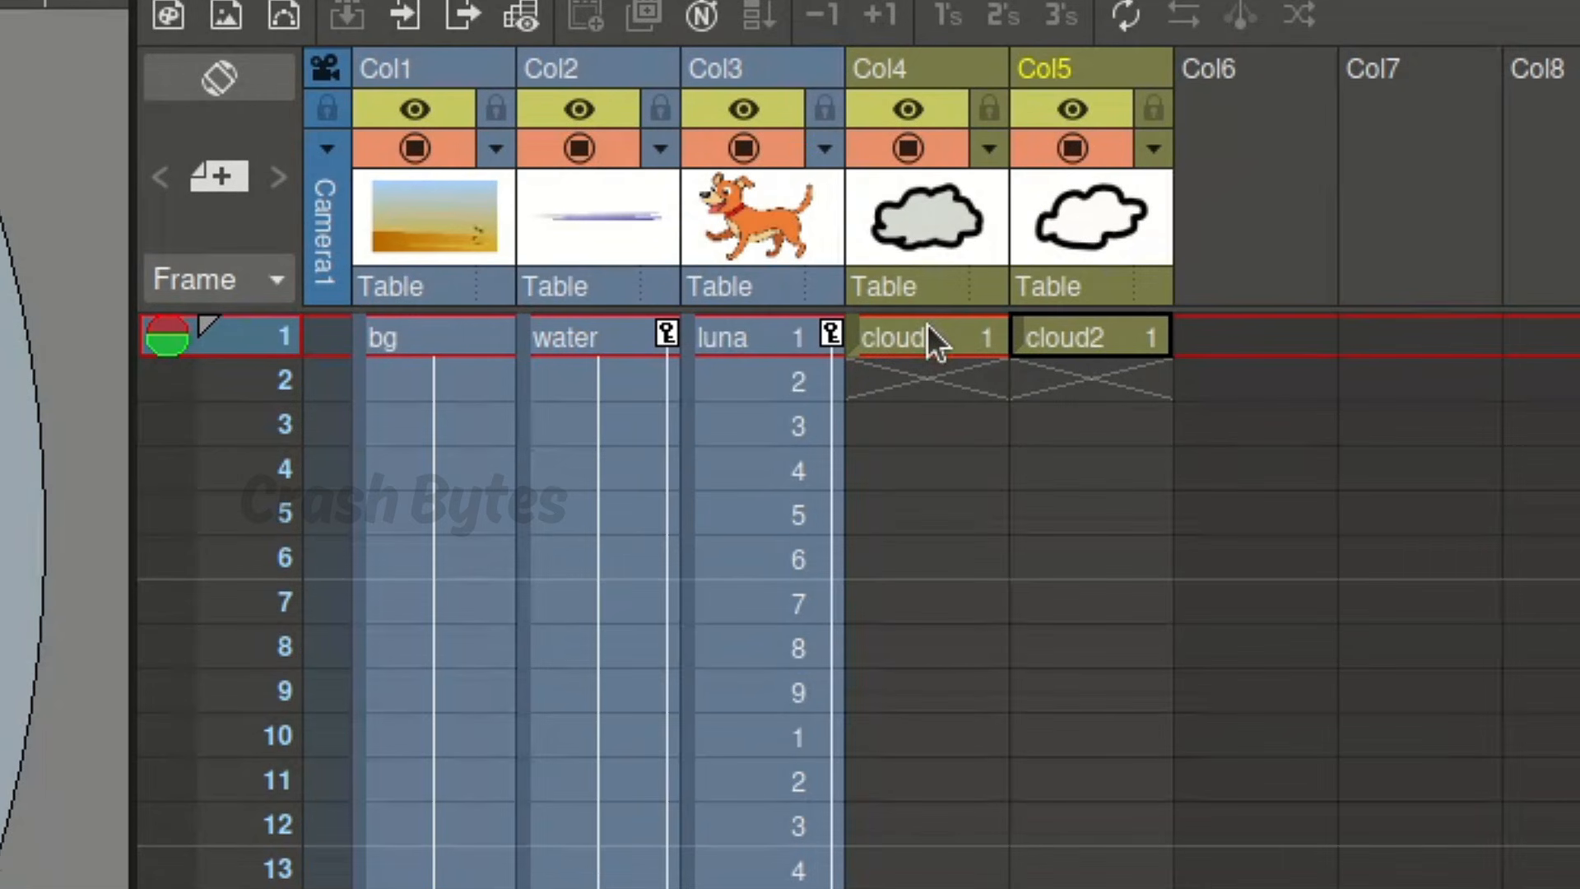
click(928, 327)
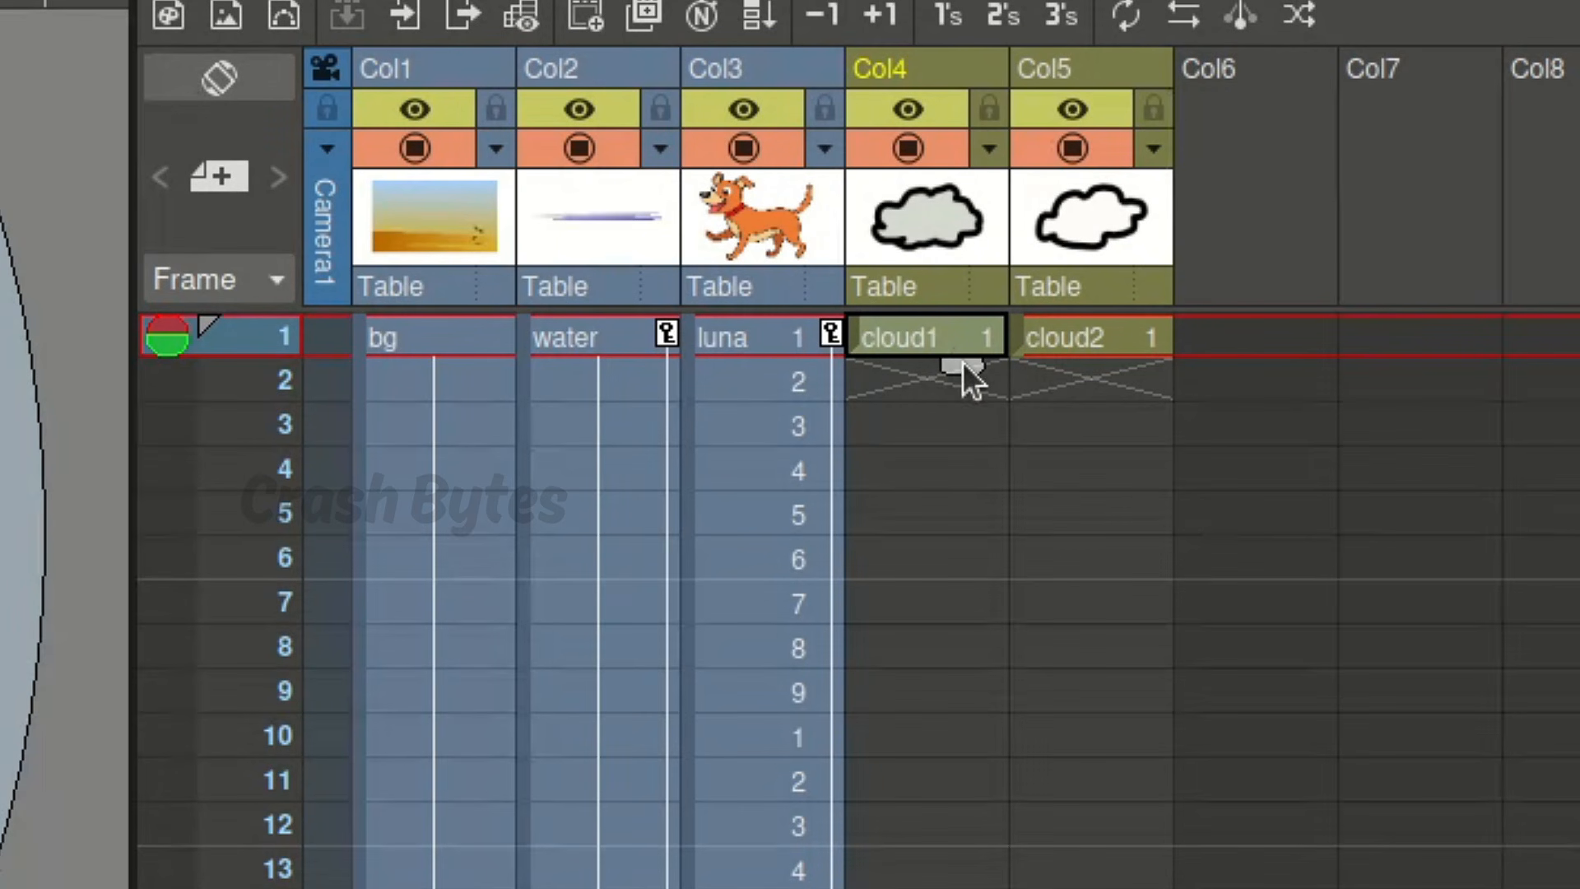
drag(964, 363, 987, 851)
scroll(960, 505, down, 6)
scroll(939, 551, down, 3)
scroll(999, 762, up, 12)
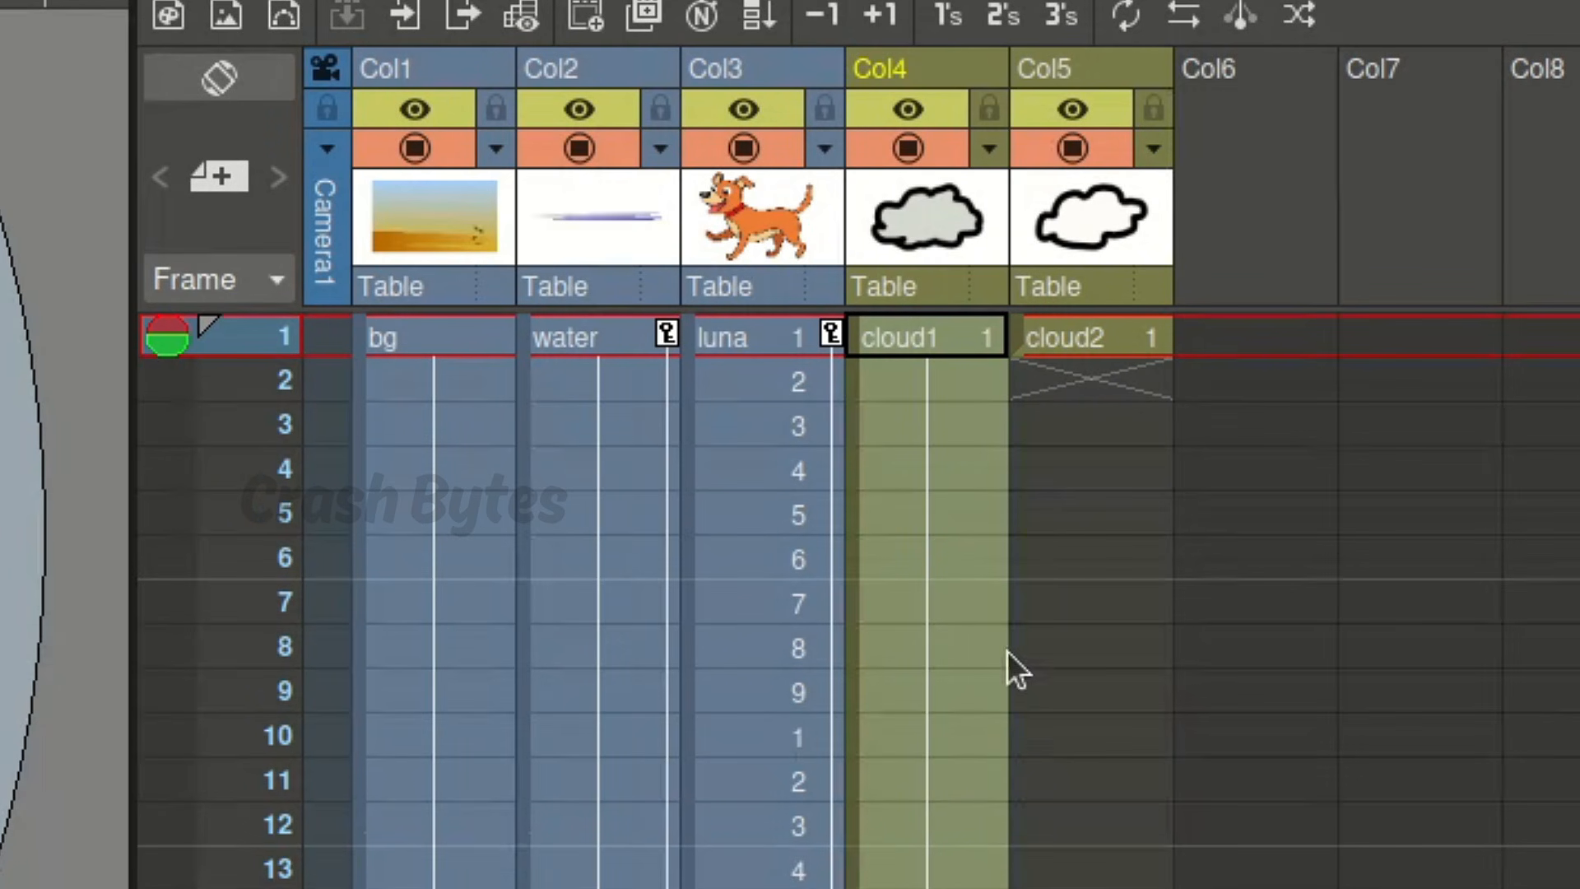
Extend the cloud2 drawing in Col5 from frame 1 through frame 60.
click(1081, 335)
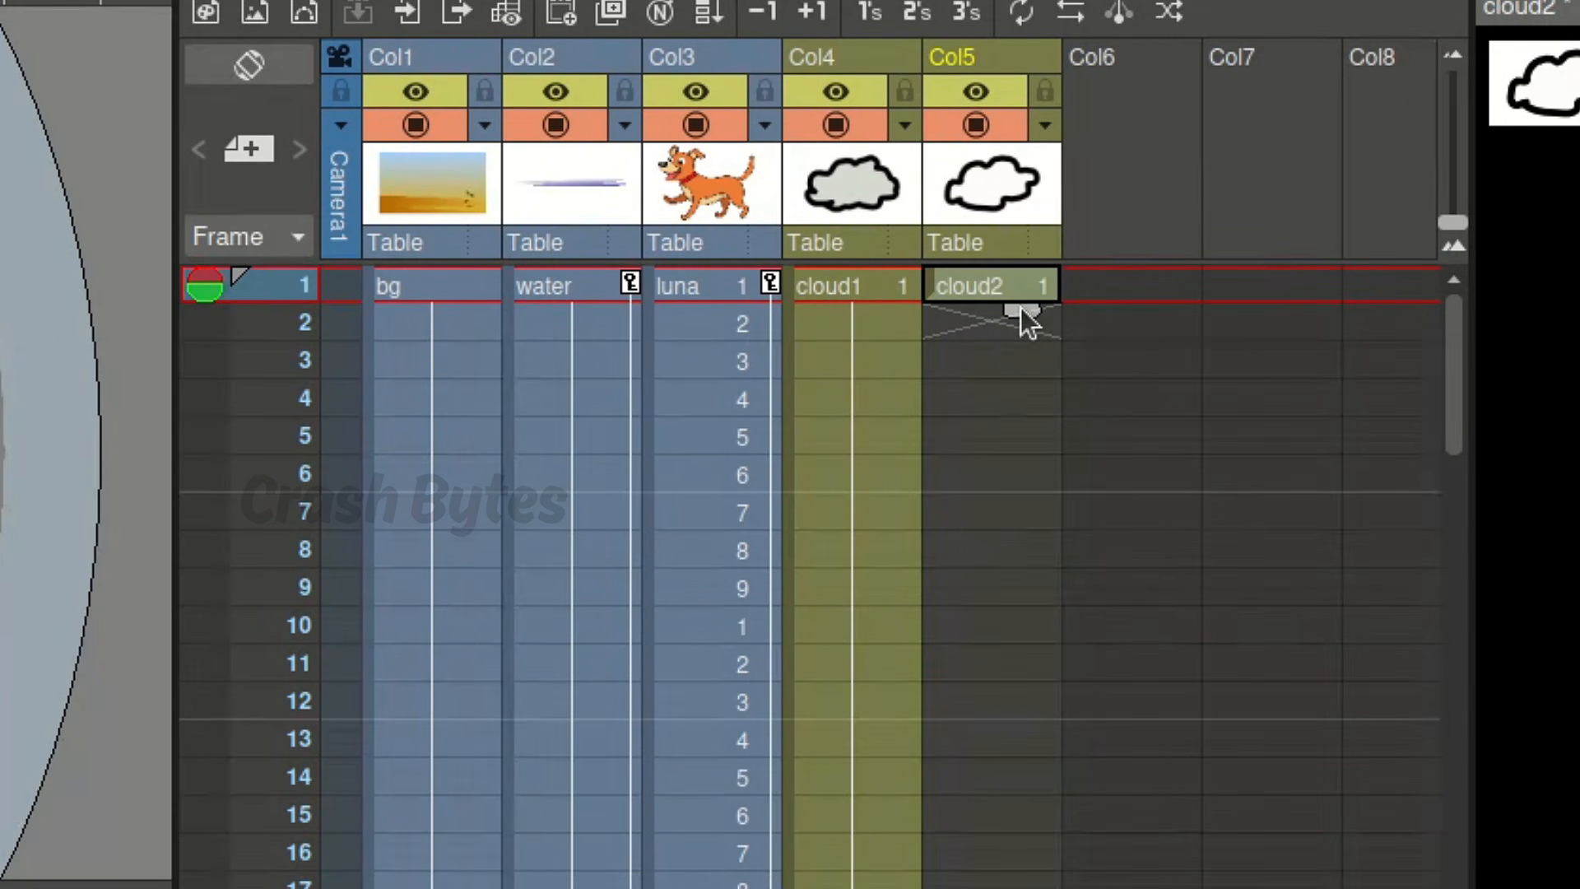
drag(1020, 308, 1017, 843)
scroll(1064, 654, down, 11)
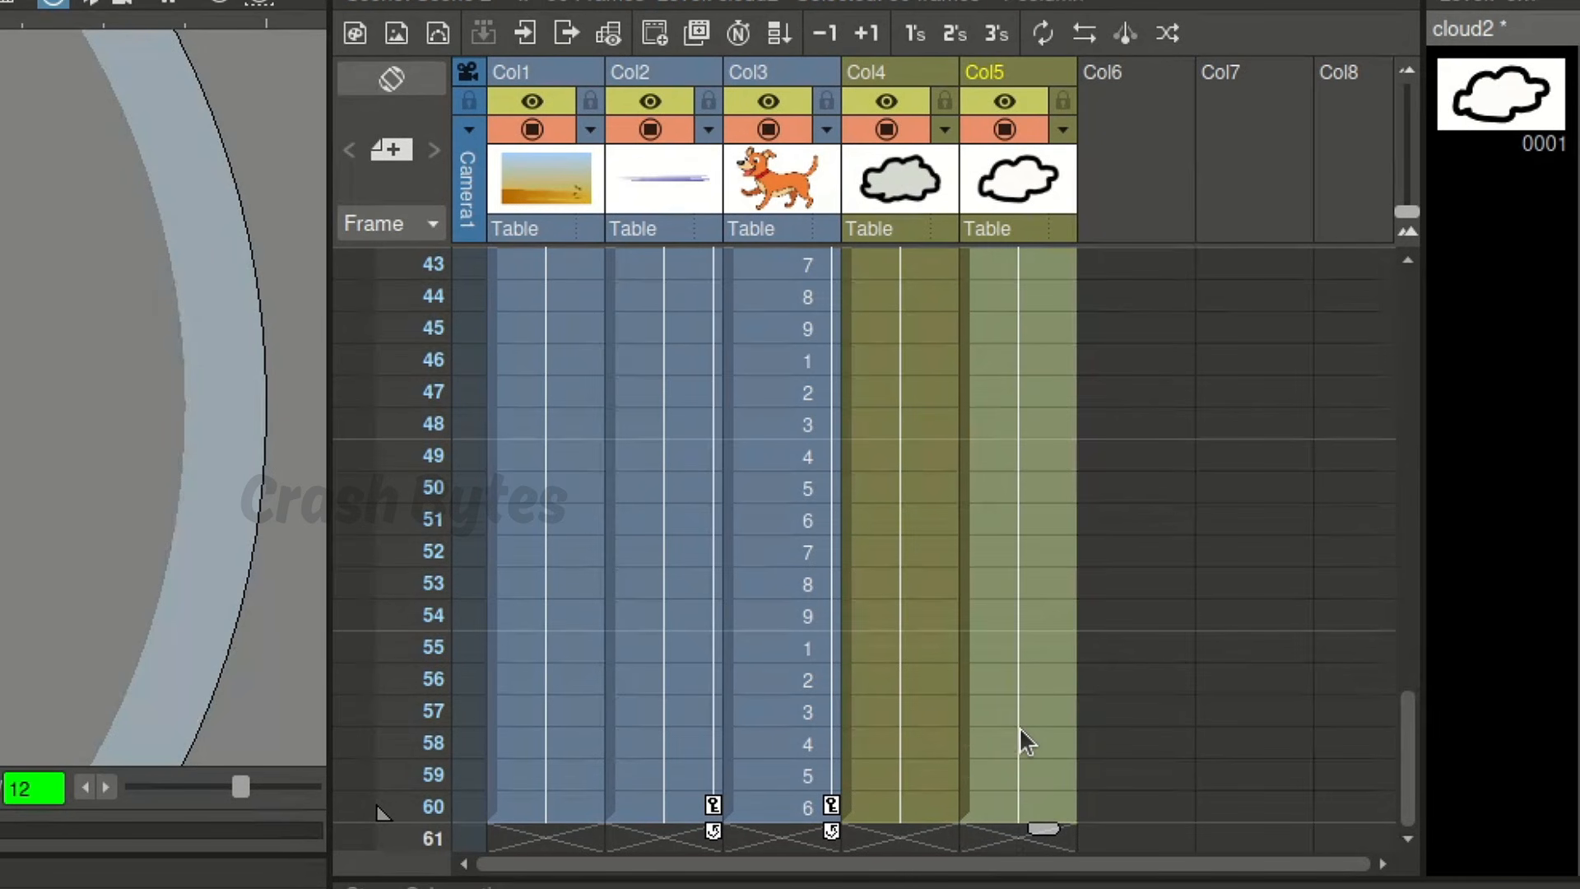
scroll(989, 771, up, 11)
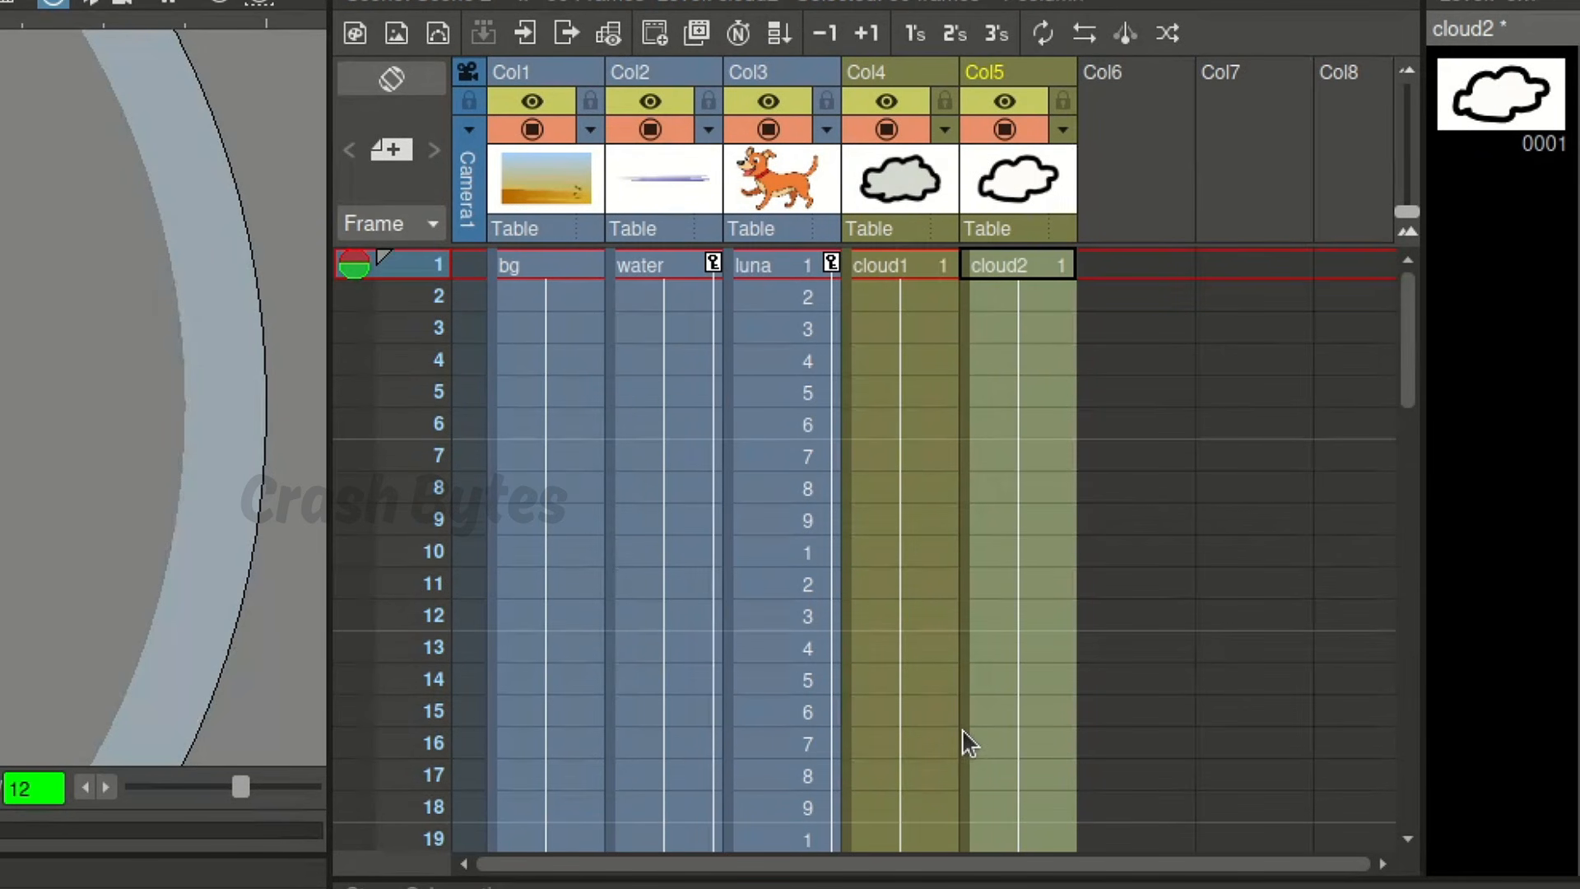
At frame 1, use the Animate tool in Position mode to move cloud1 to the sky's upper-right corner, about X 117.82 px, Y 61.27 px.
click(901, 261)
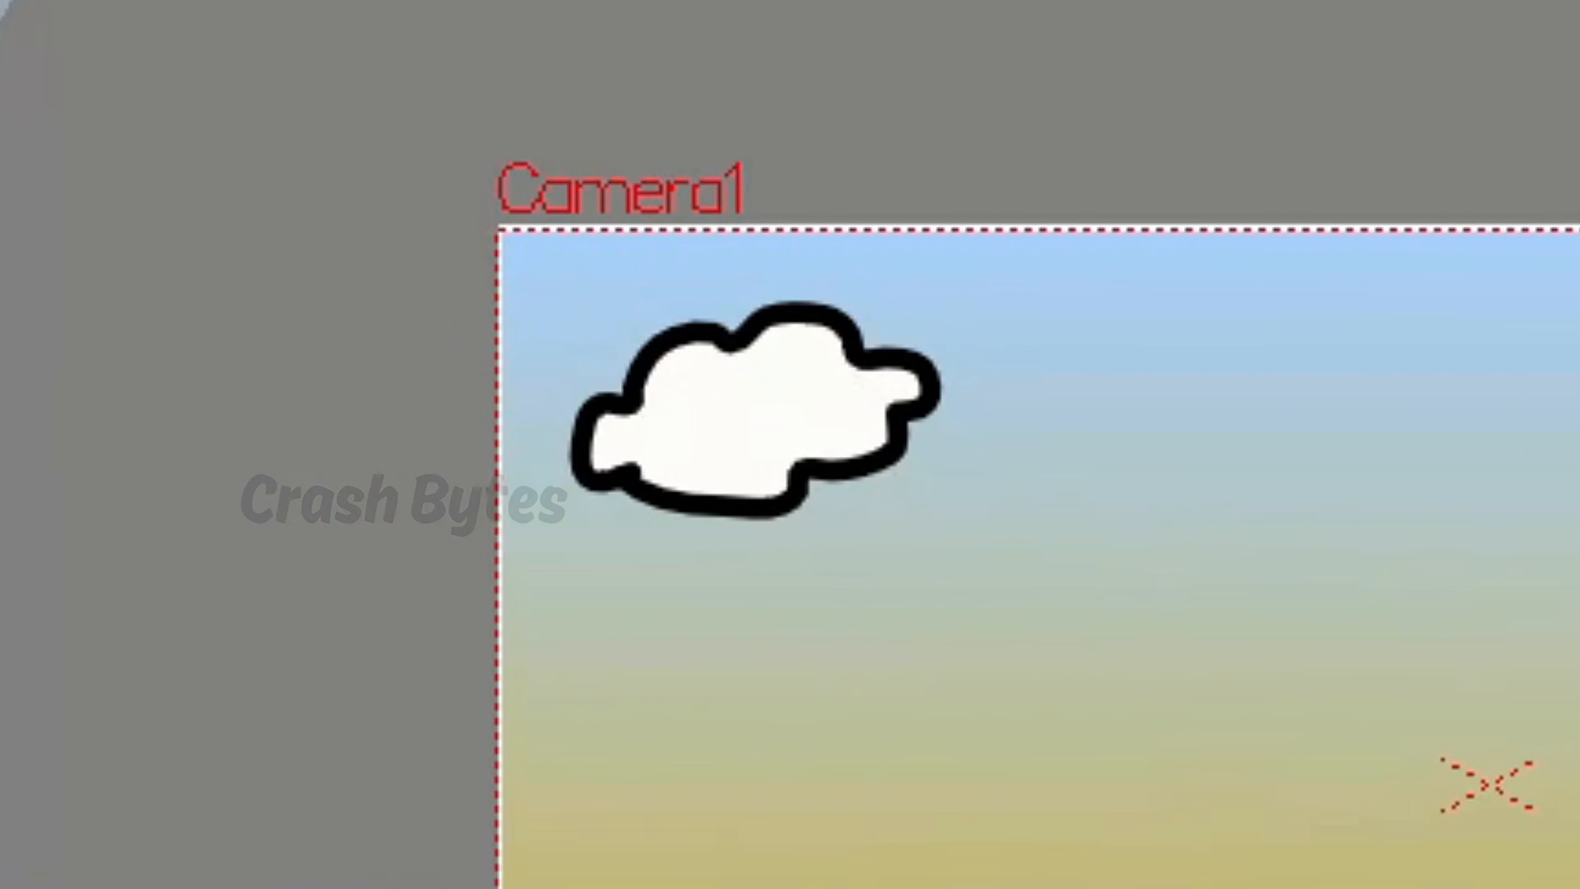
click(61, 289)
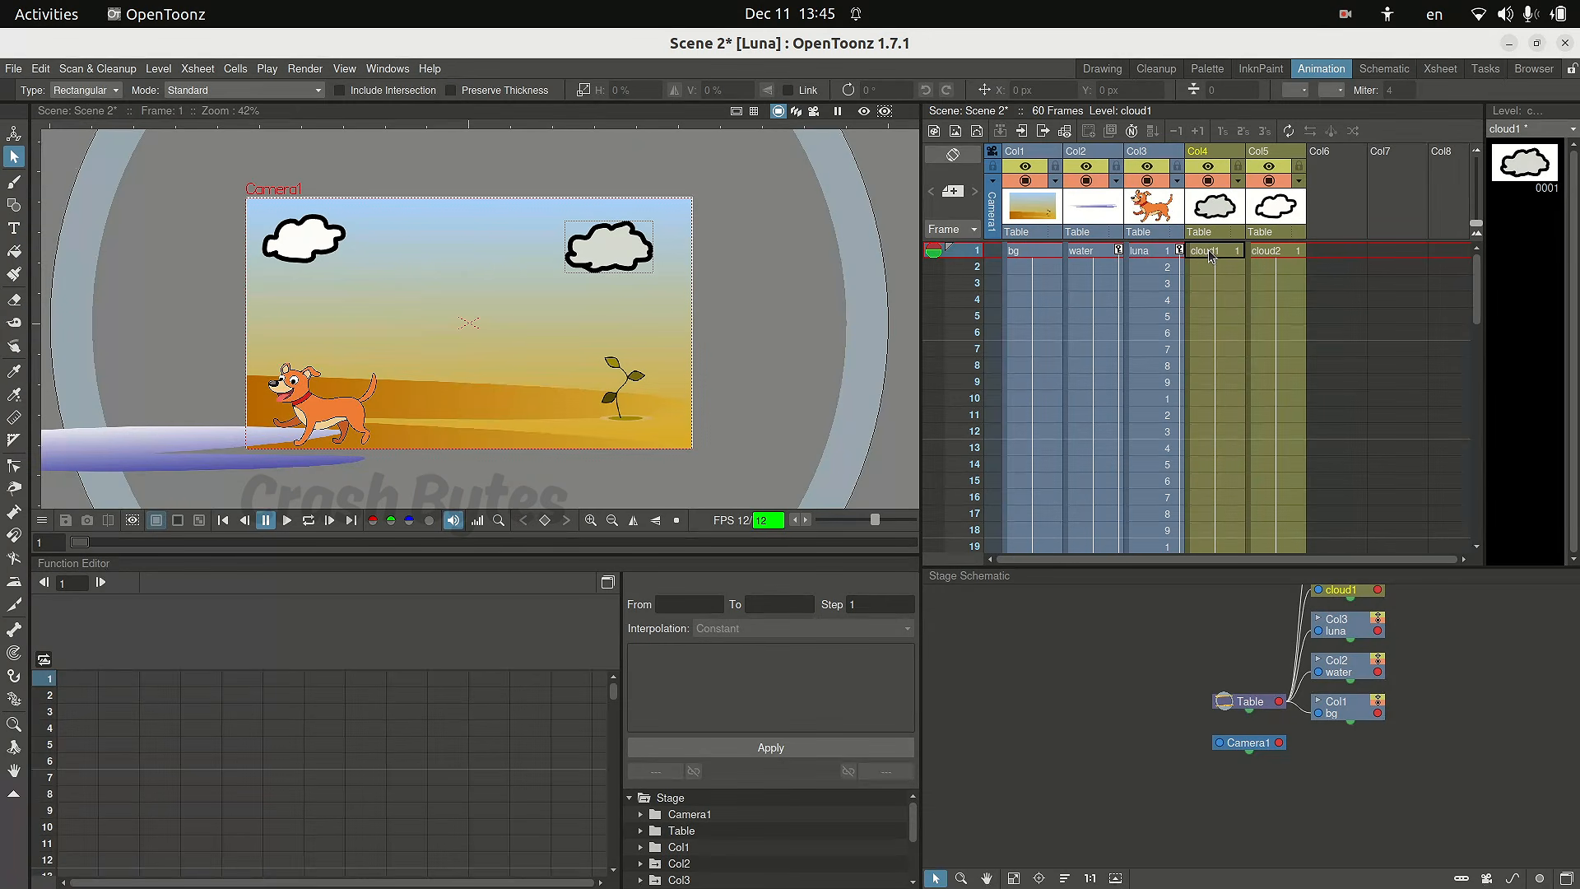
click(1208, 253)
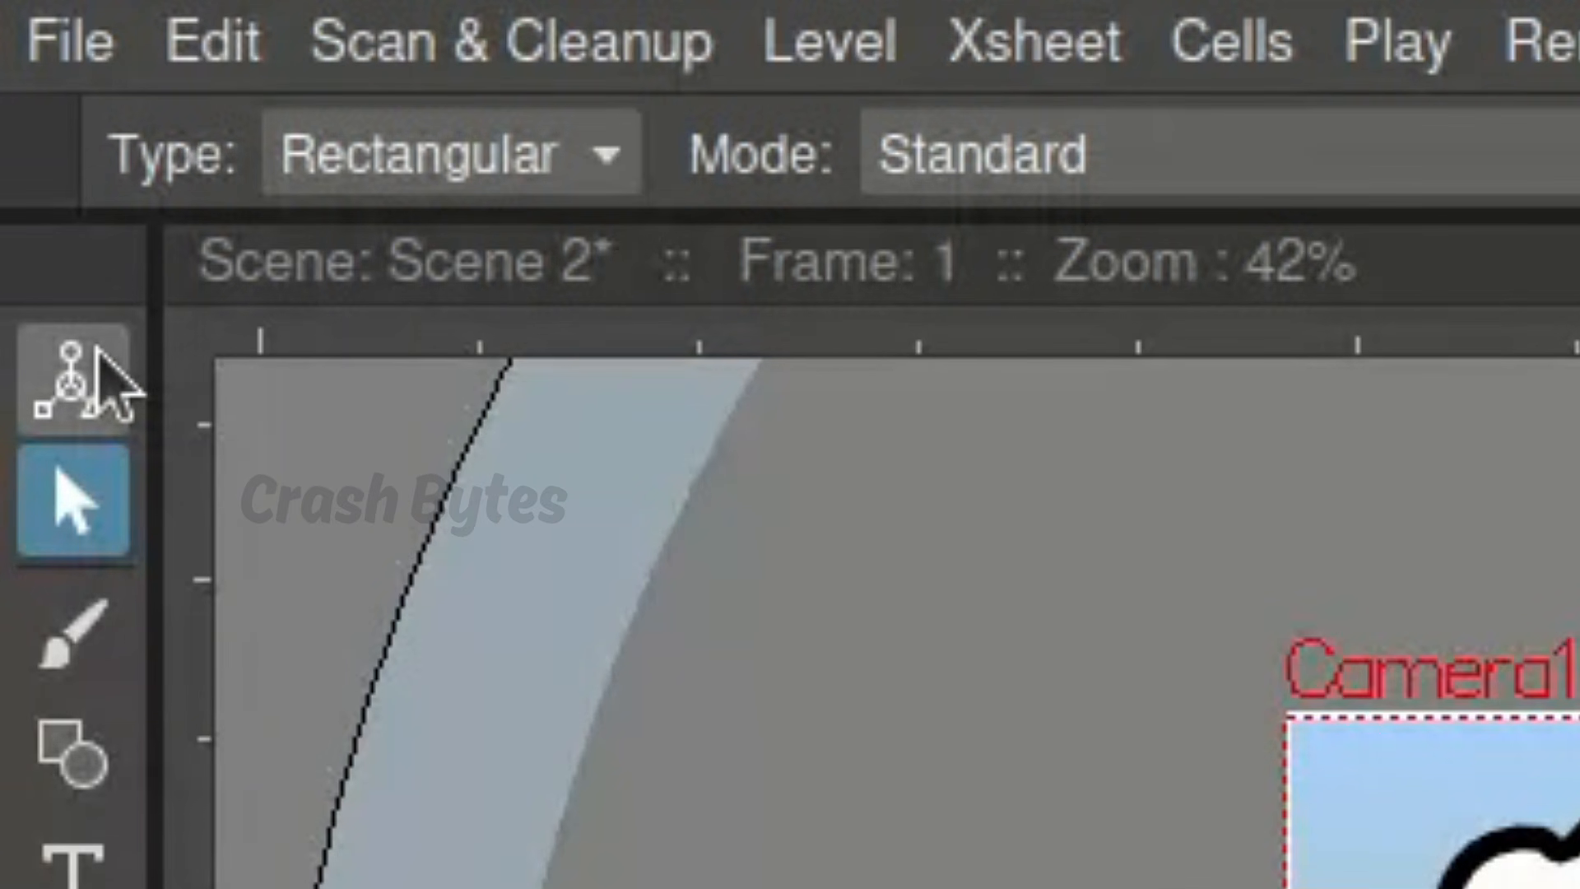
click(16, 130)
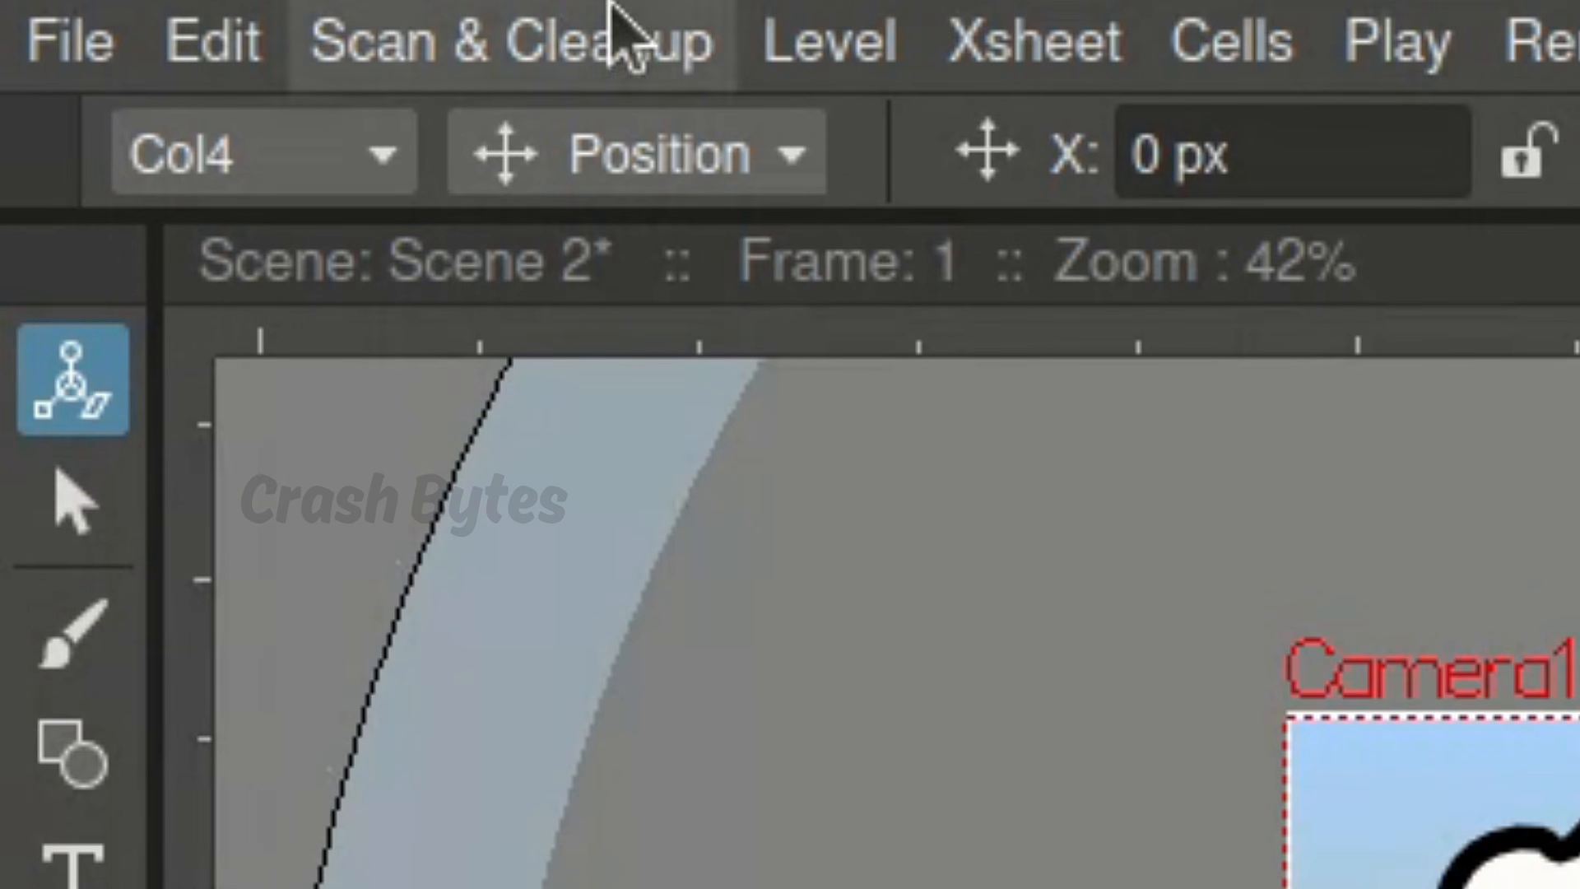
click(688, 158)
click(681, 251)
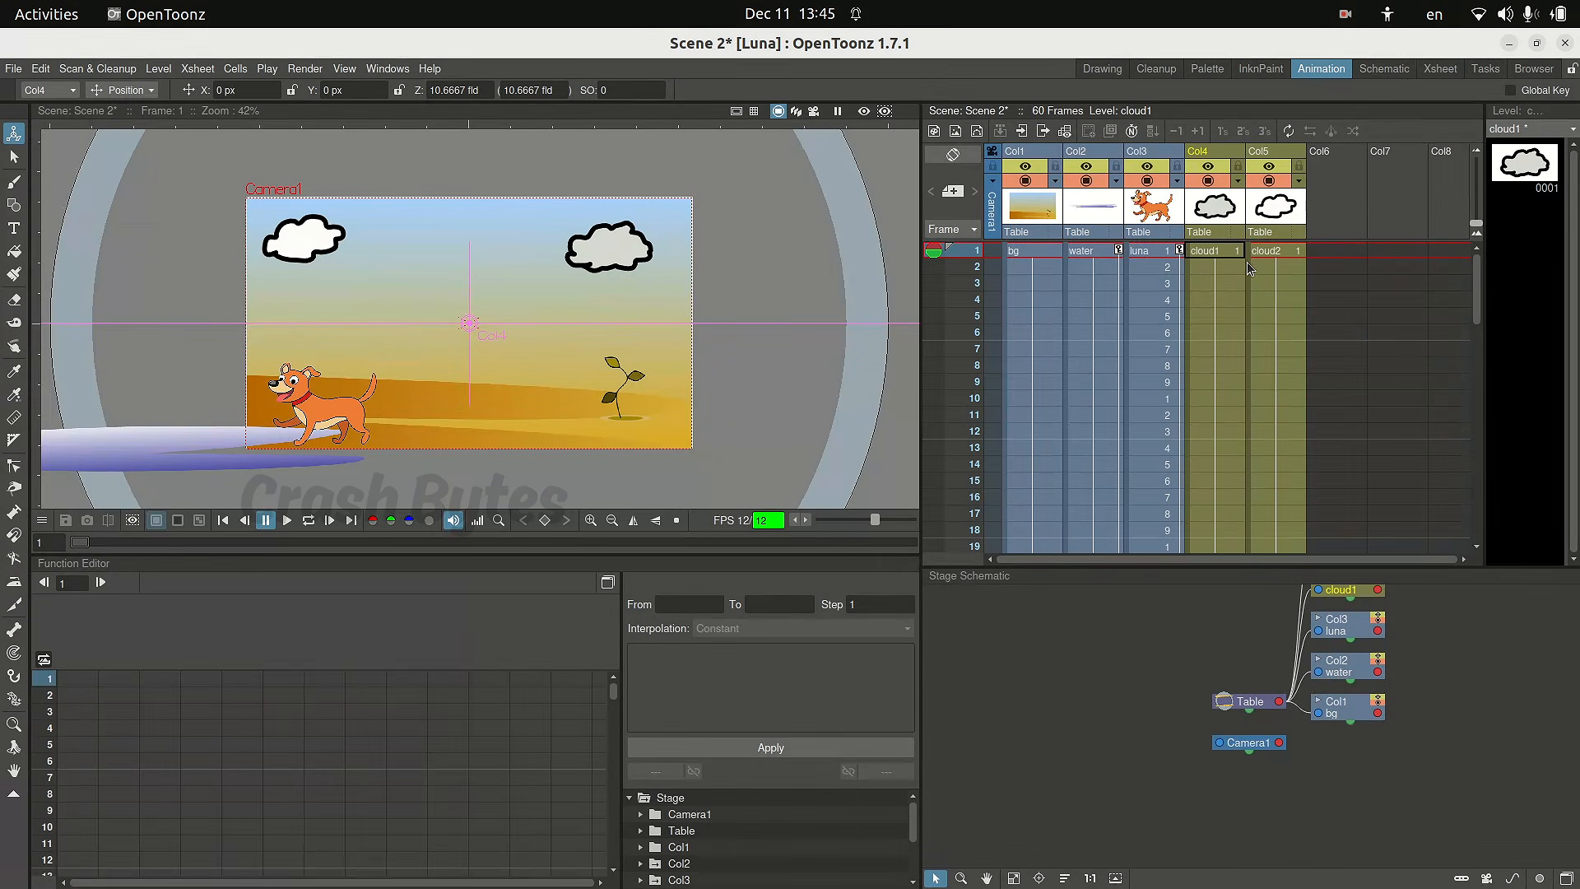
drag(608, 252, 650, 234)
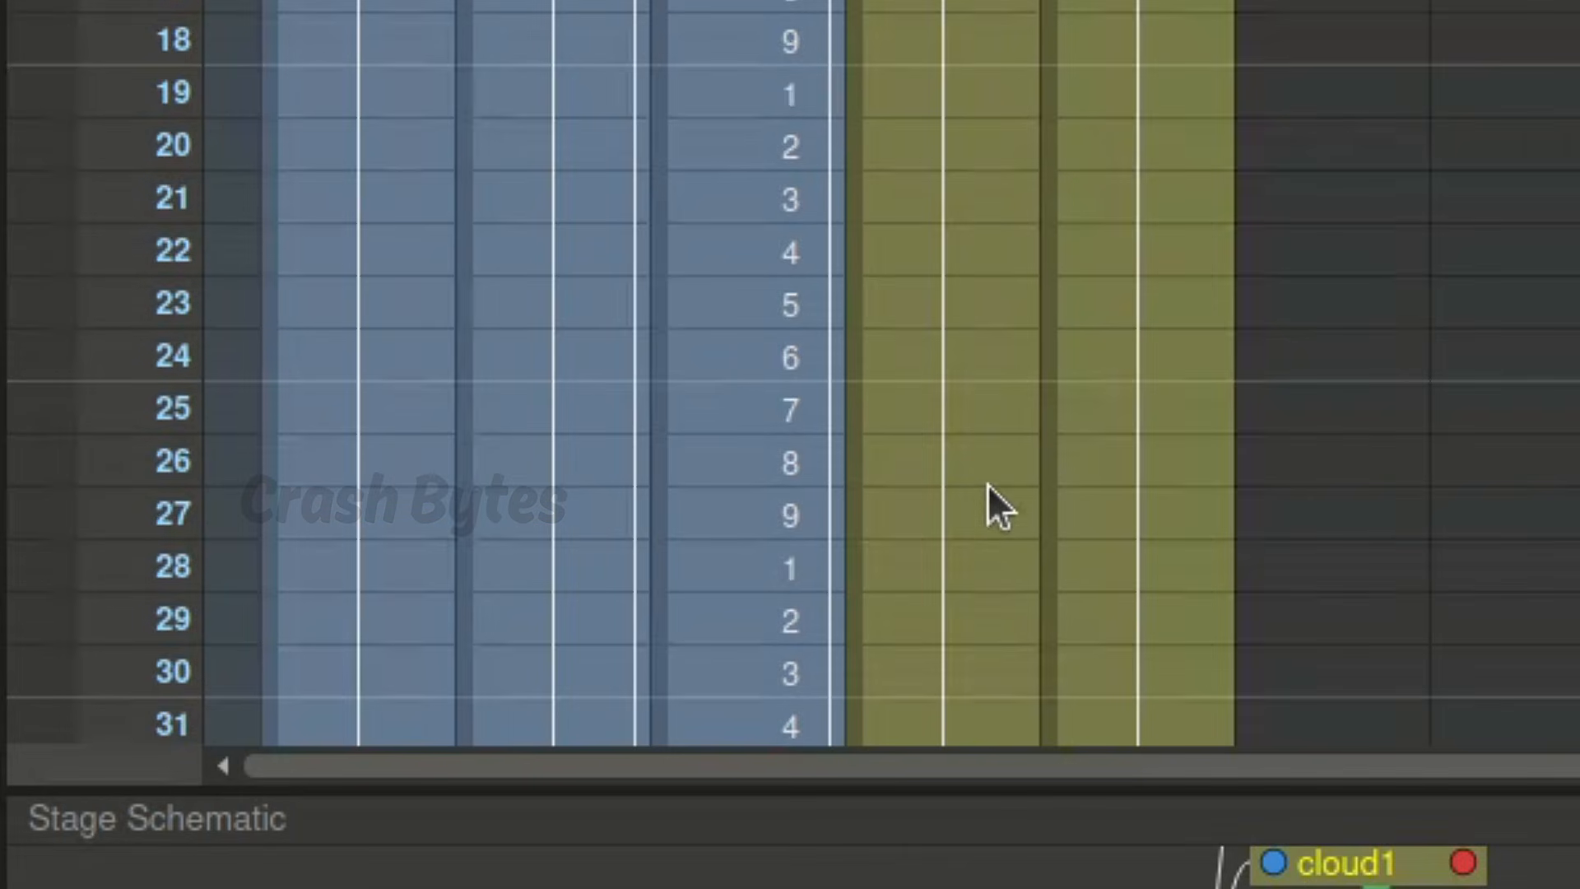
At frame 60, move cloud1 across to the sky's left edge, about X -987.34 px, and adjust its scale slightly.
scroll(984, 490, down, 6)
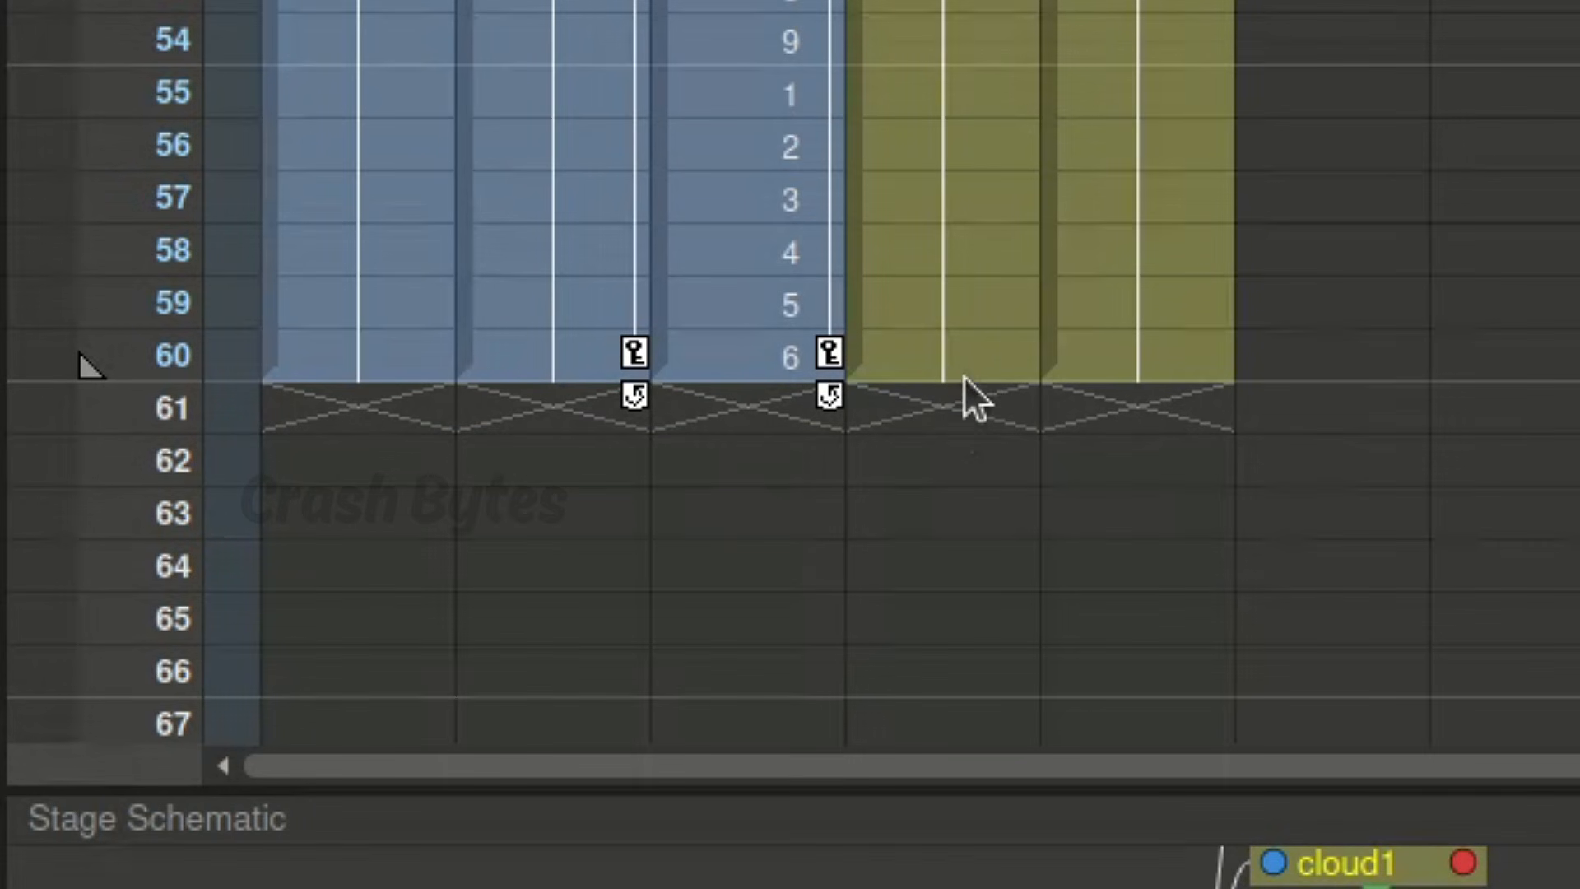
click(971, 355)
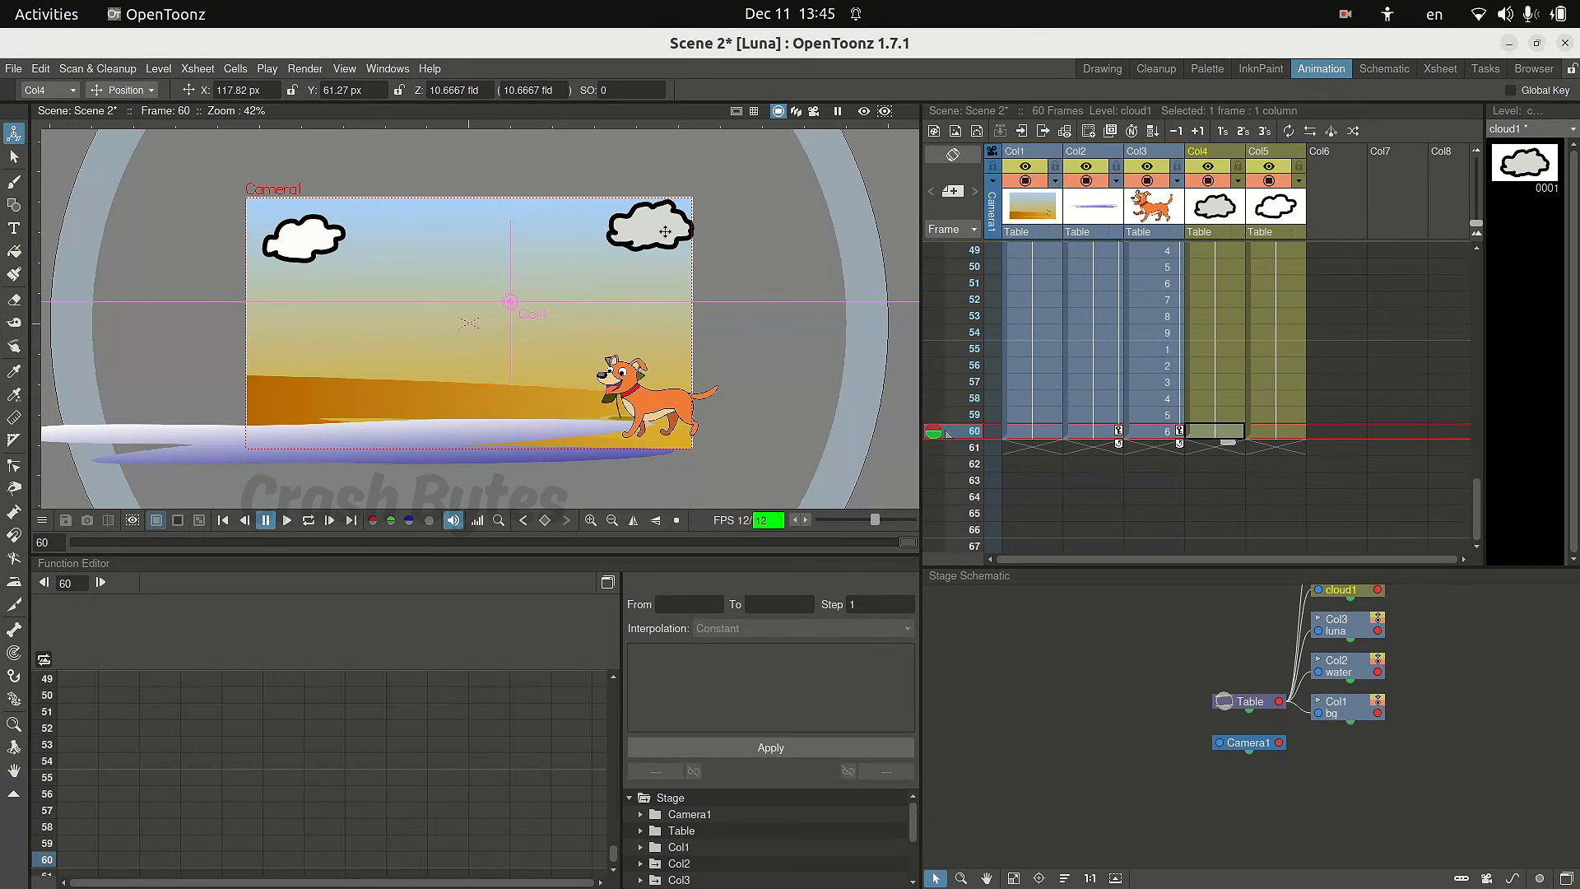
drag(644, 224, 359, 241)
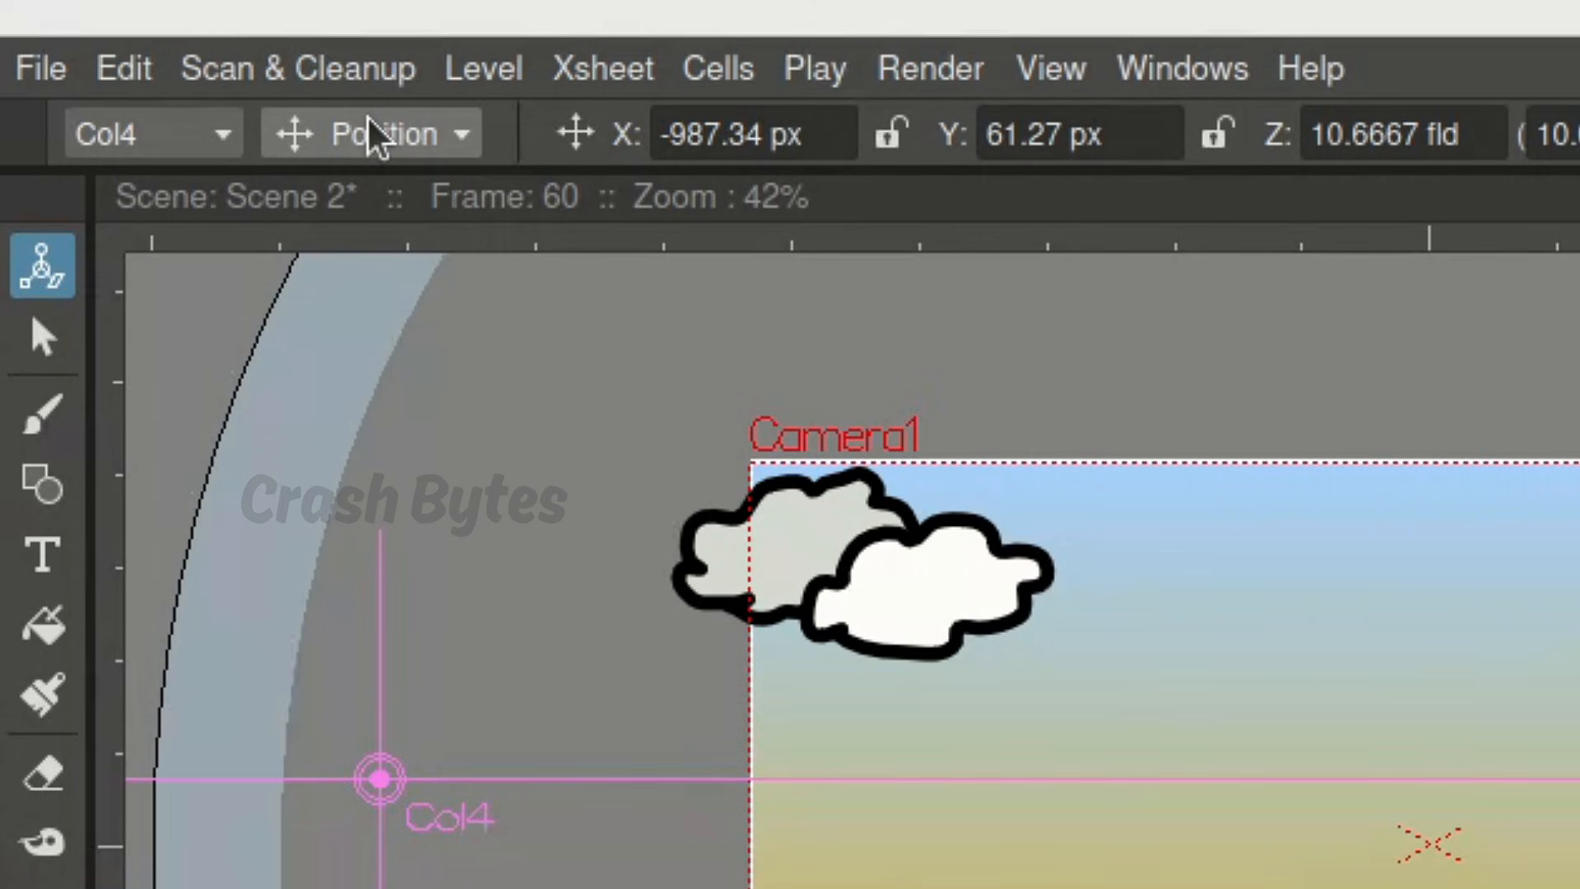
click(370, 134)
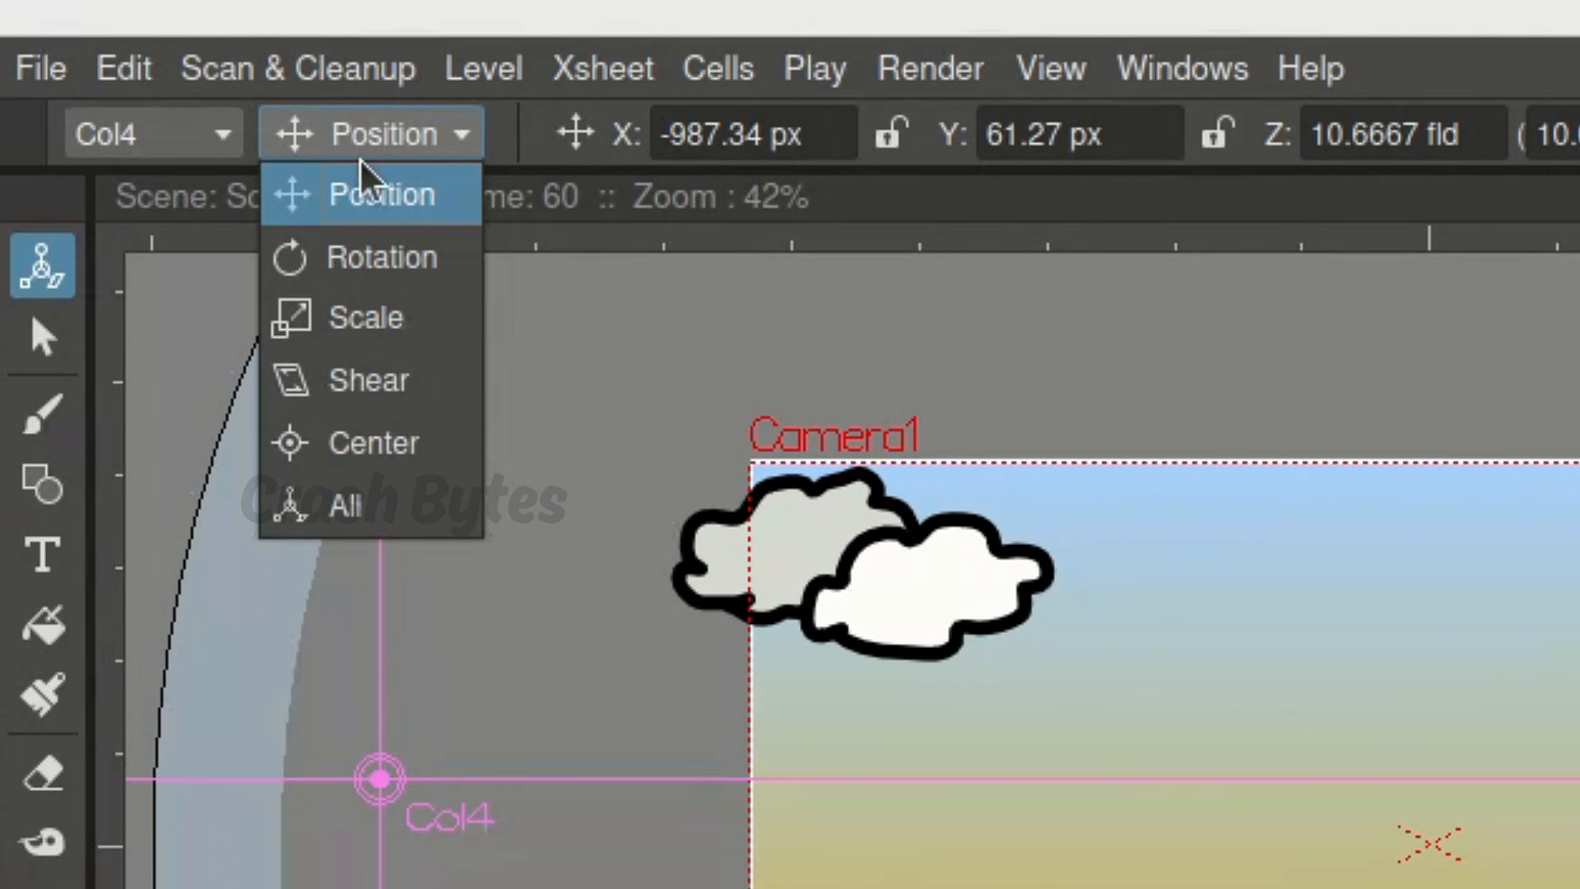
click(380, 321)
mouse_move(893, 488)
mouse_down()
mouse_move(864, 486)
mouse_move(960, 458)
mouse_move(873, 500)
mouse_up()
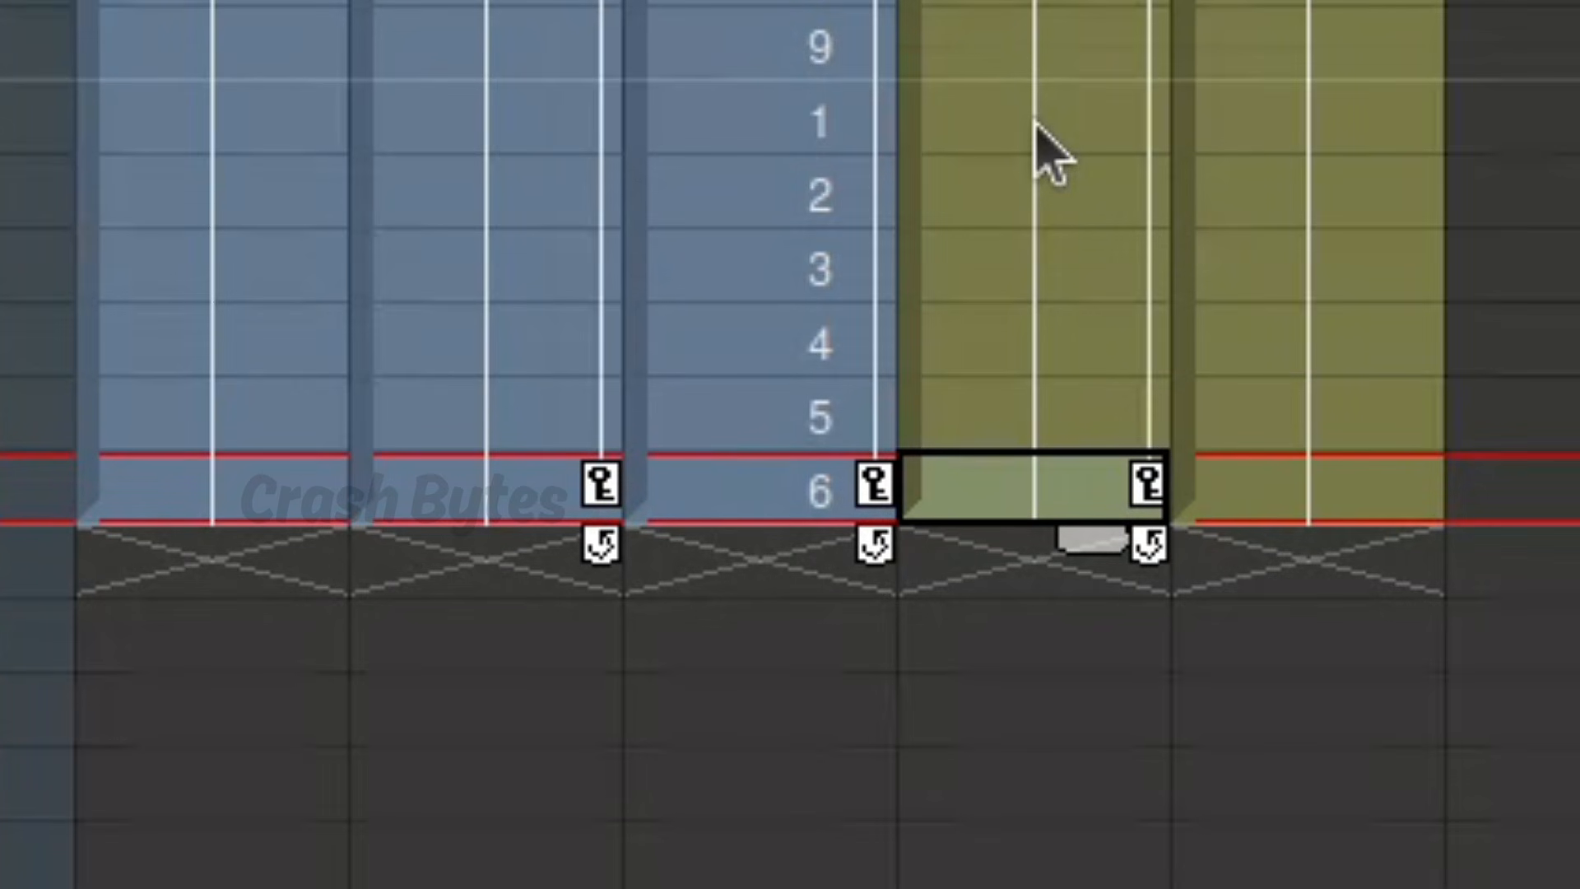
At frame 1, use the Animate tool in Position mode to move cloud2 to the sky's left edge, about X -176.73 px, Y -56.55 px.
scroll(1034, 124, up, 8)
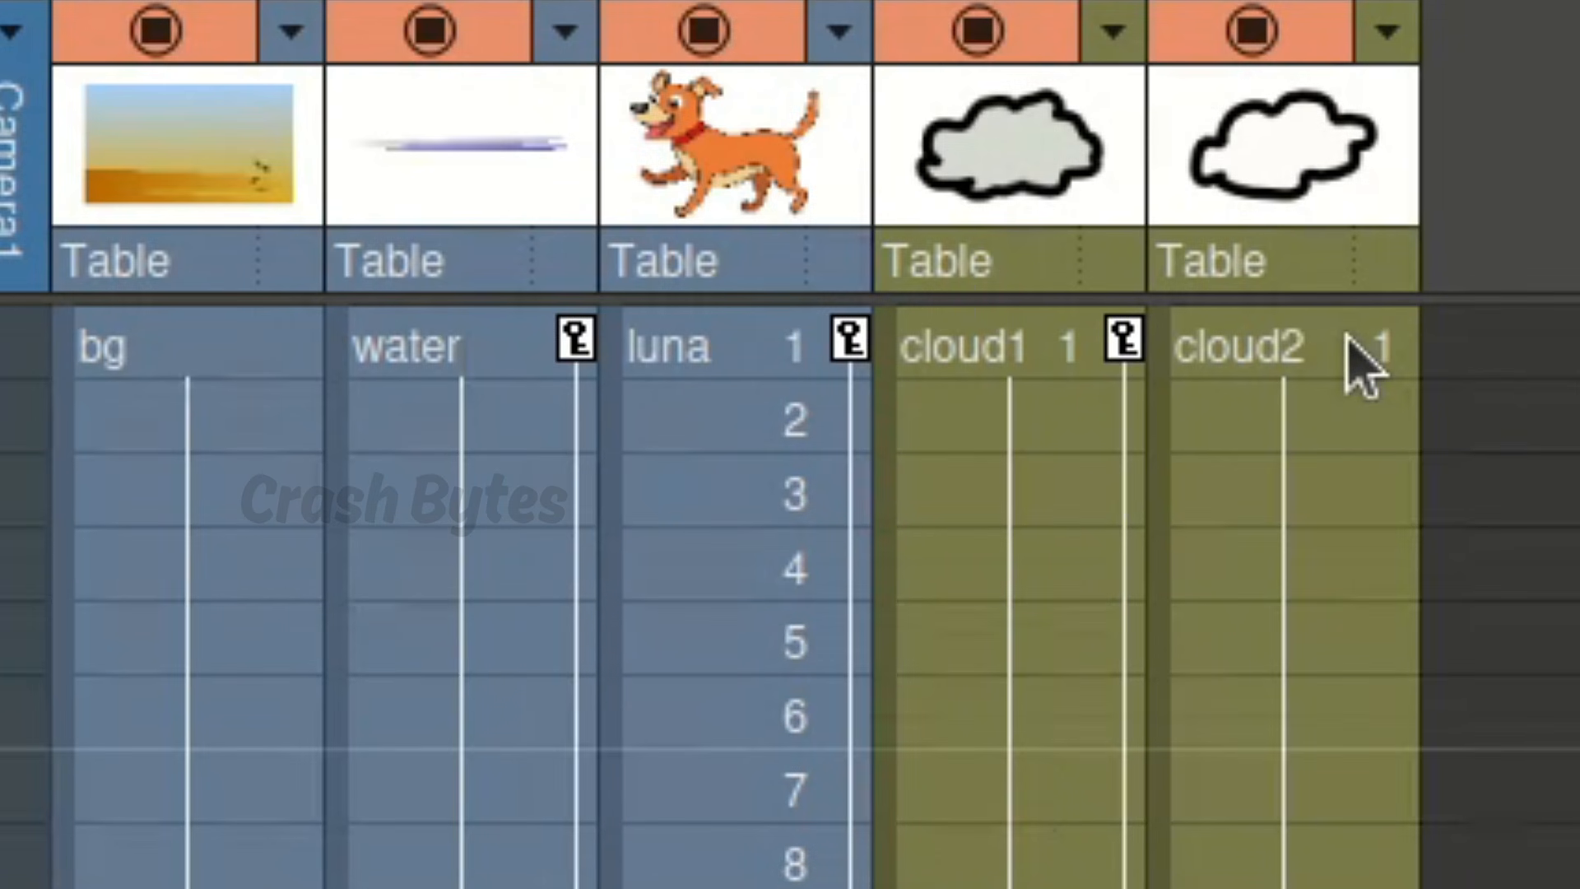
click(1346, 255)
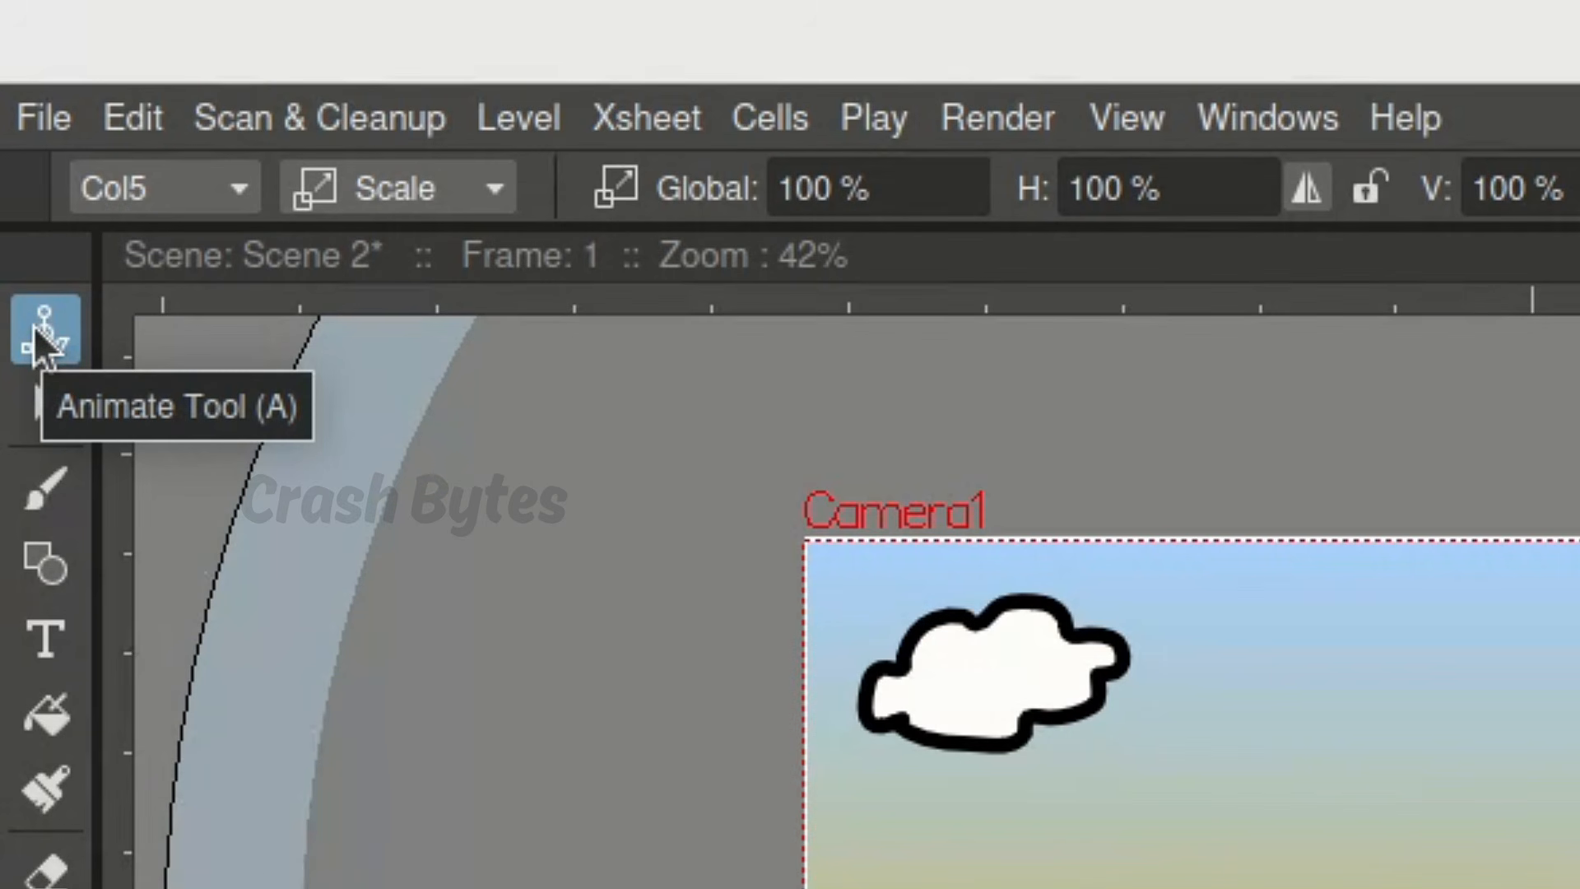
click(465, 216)
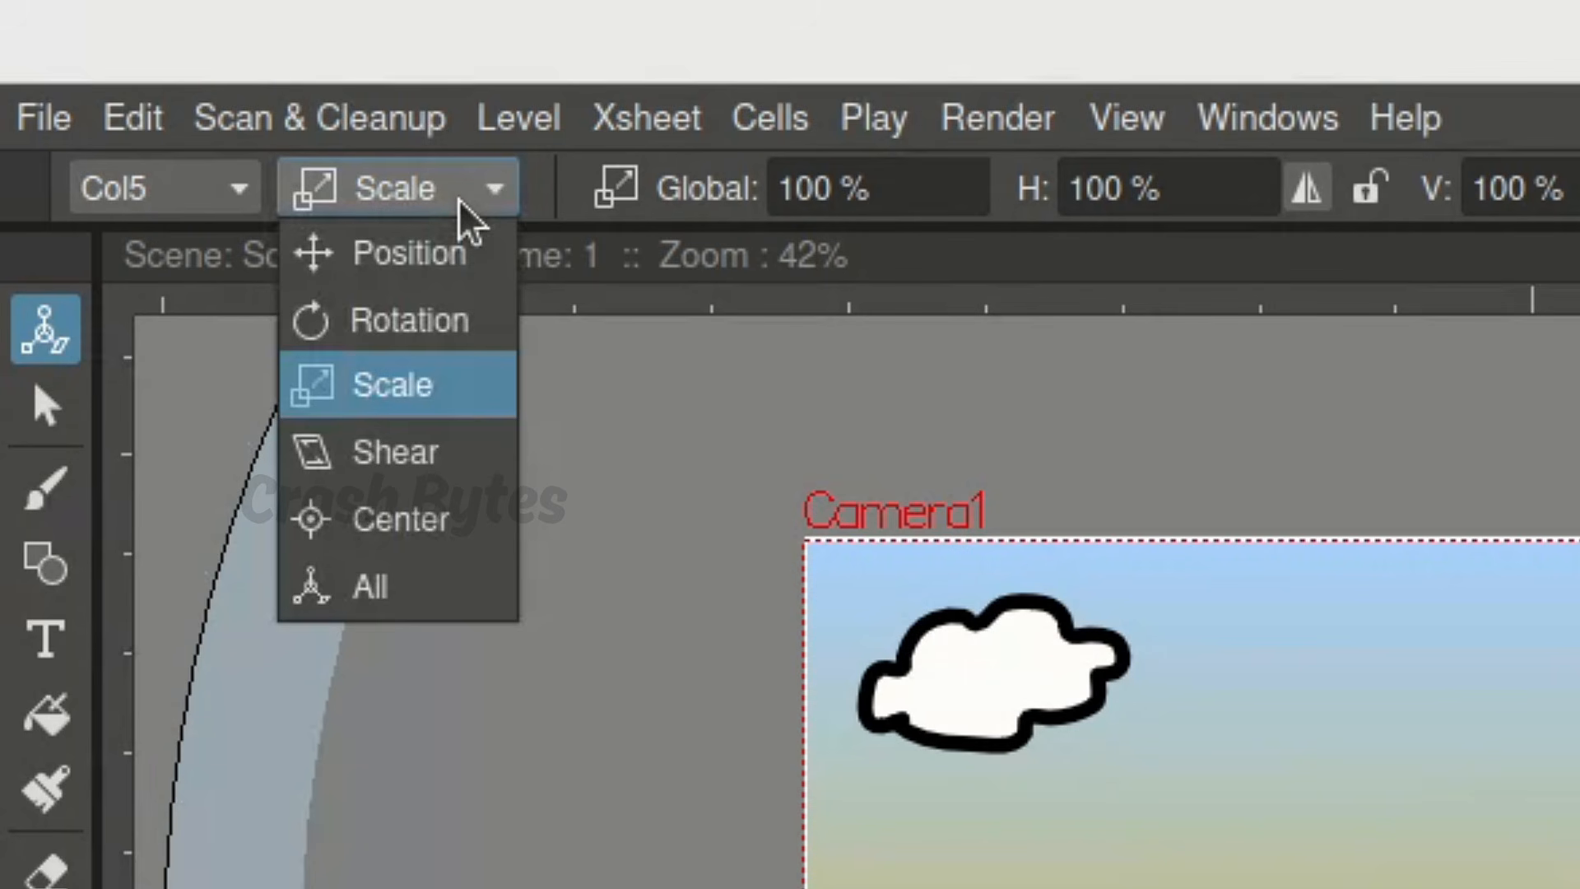
click(431, 259)
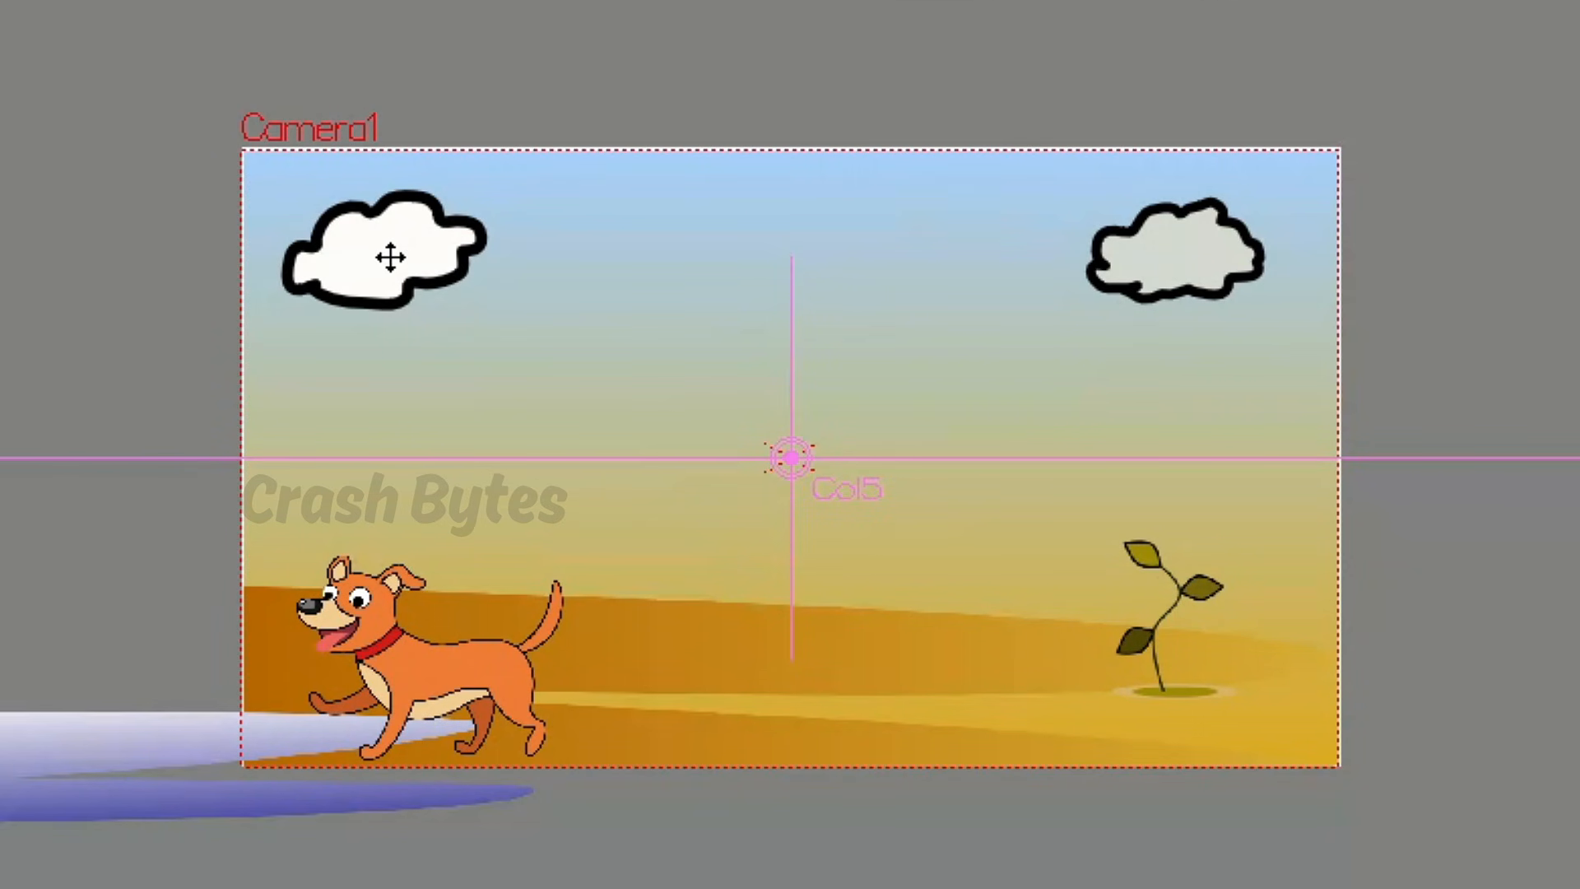
drag(387, 254, 236, 306)
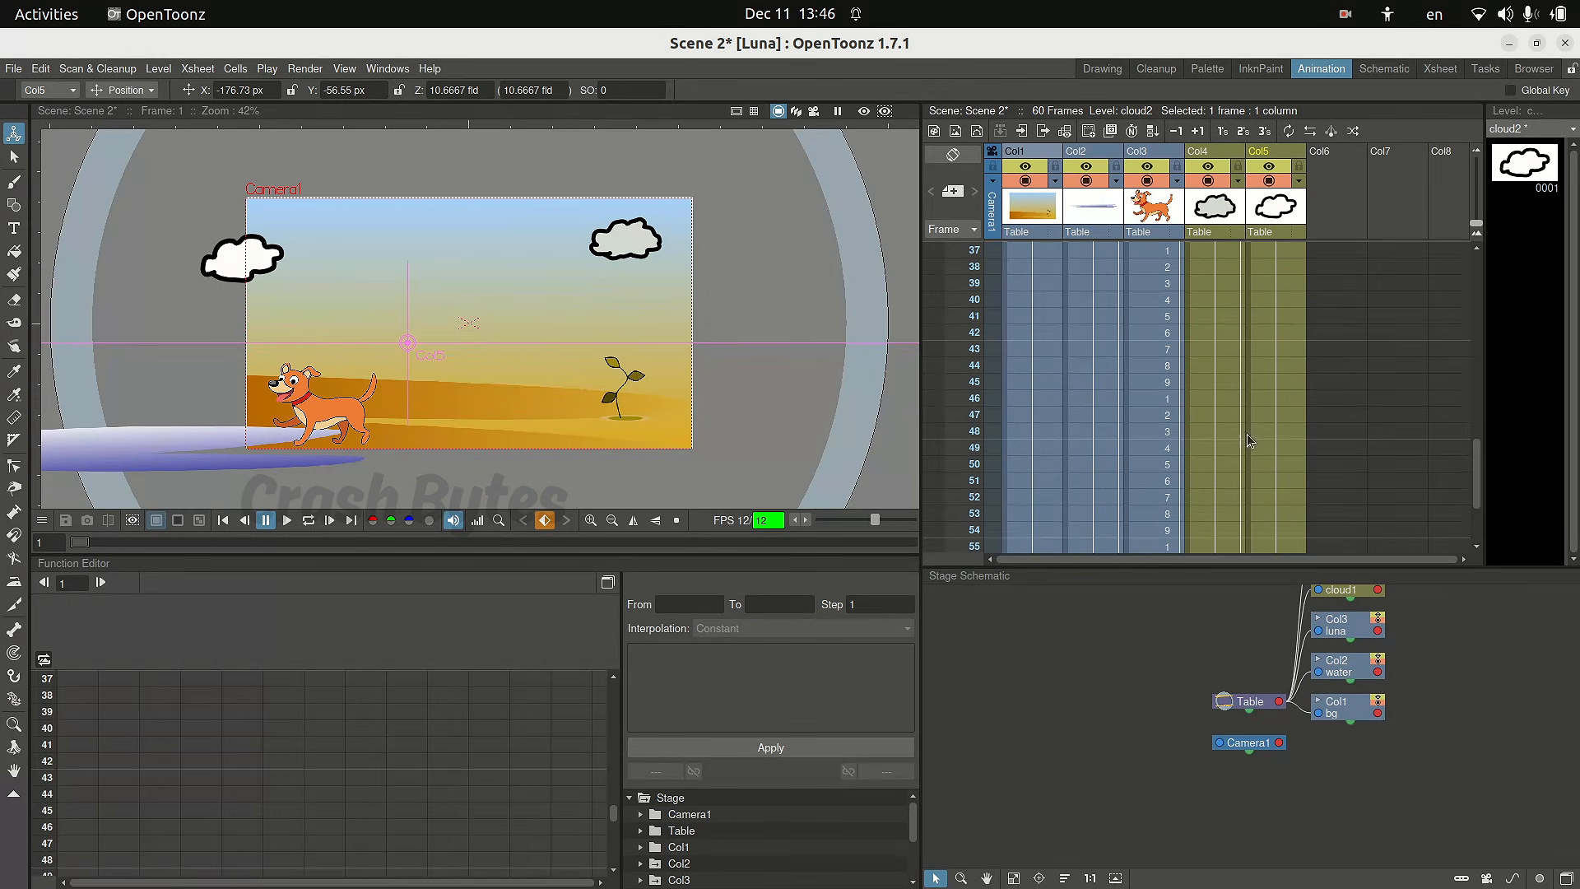
At frame 60, move cloud2 across to the sky's right edge, and play the animation from the first frame.
scroll(1250, 442, down, 3)
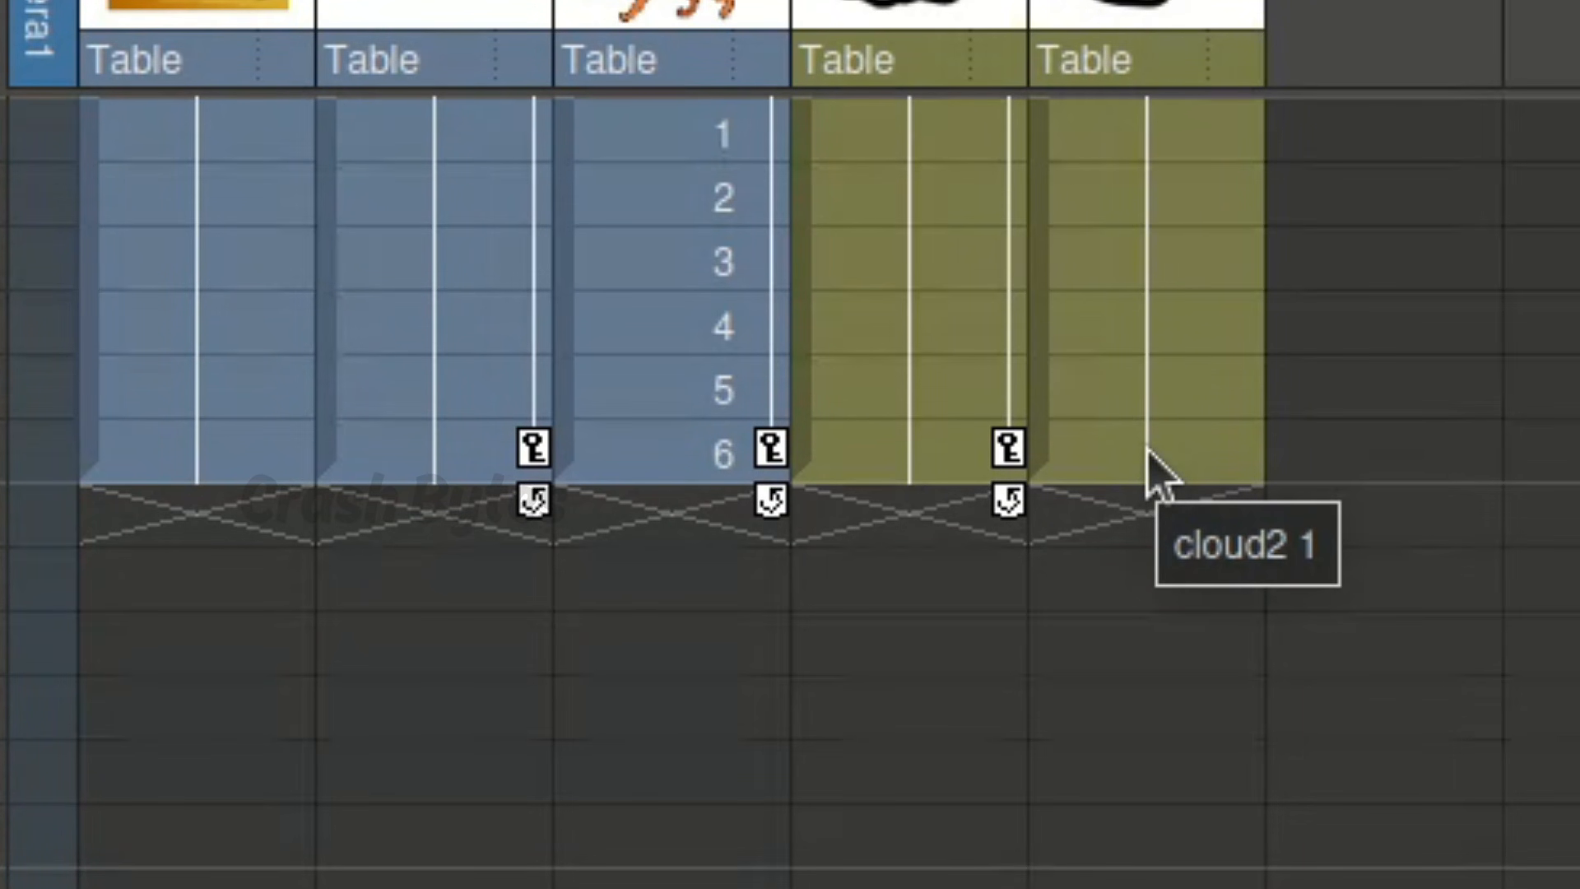
click(1149, 451)
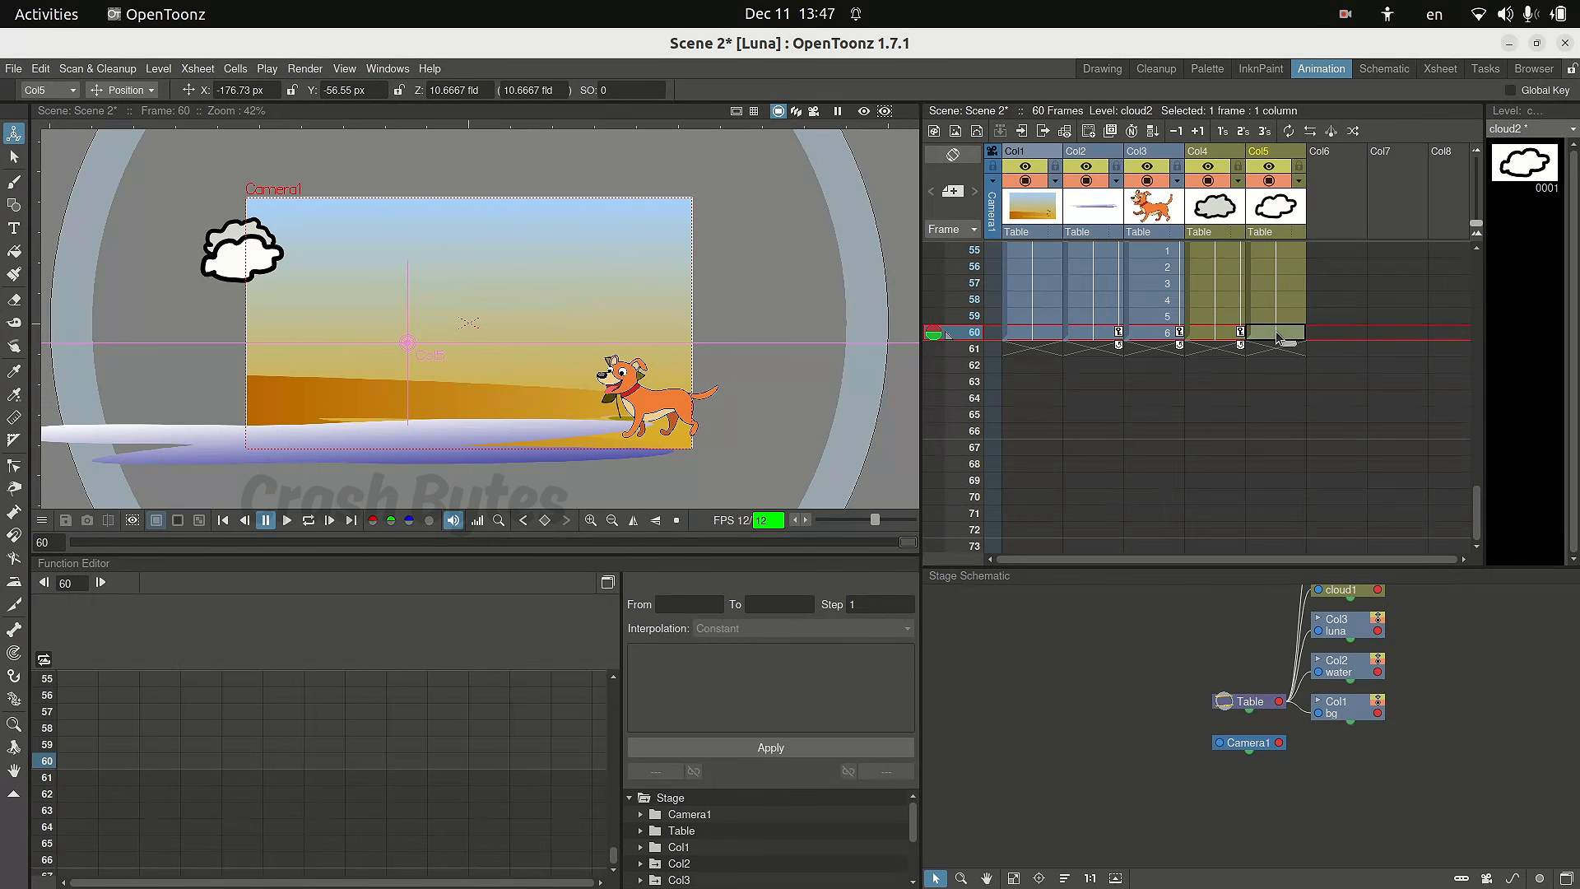
drag(249, 273, 465, 274)
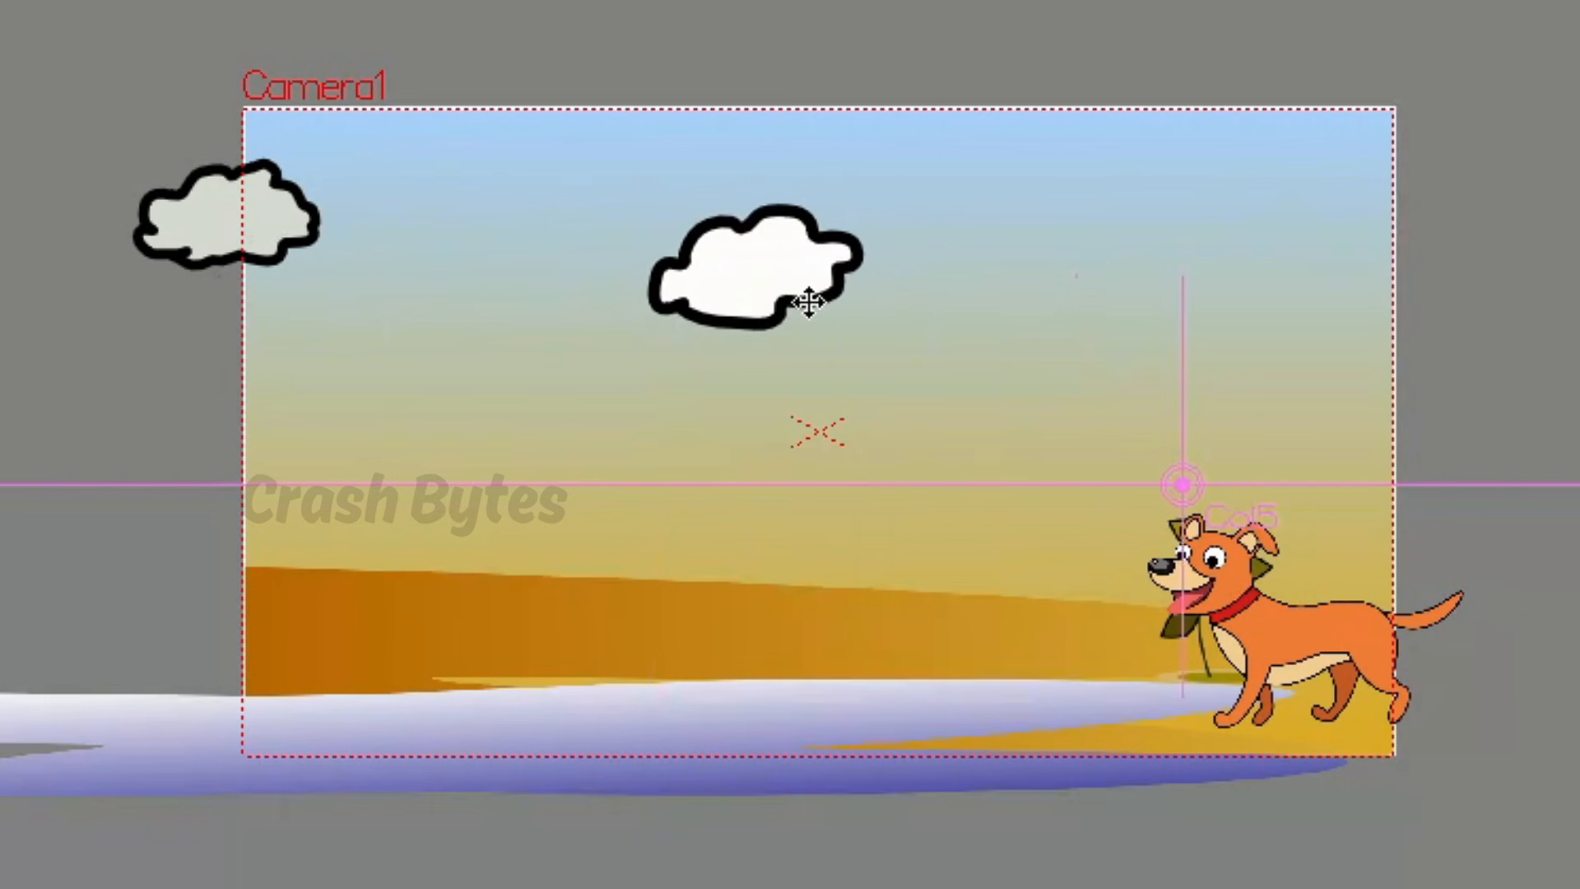
drag(808, 303, 1477, 277)
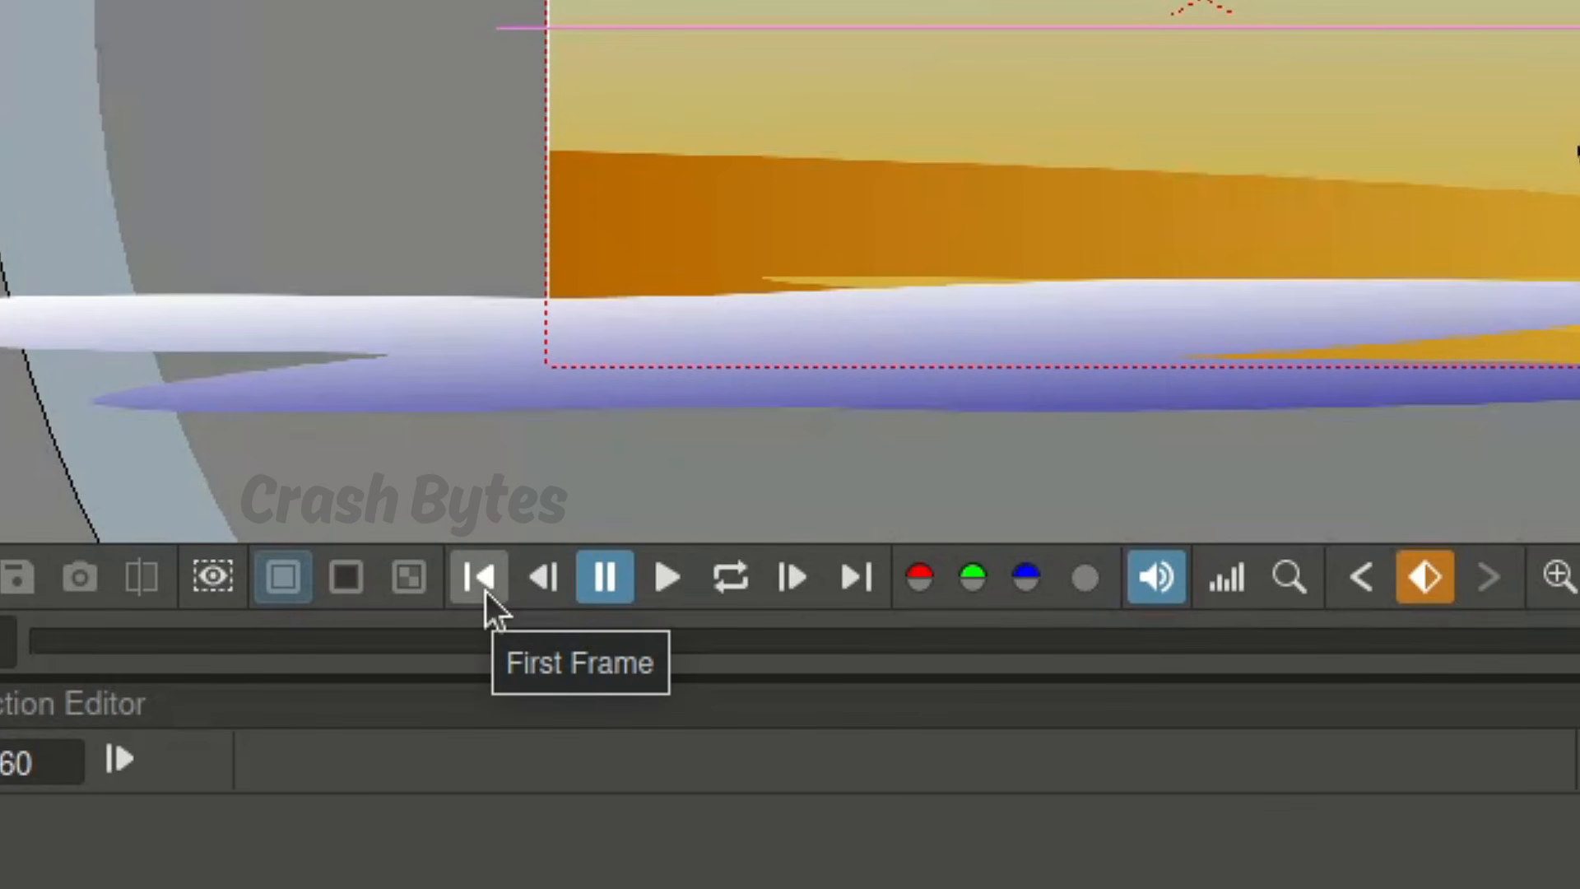
click(483, 591)
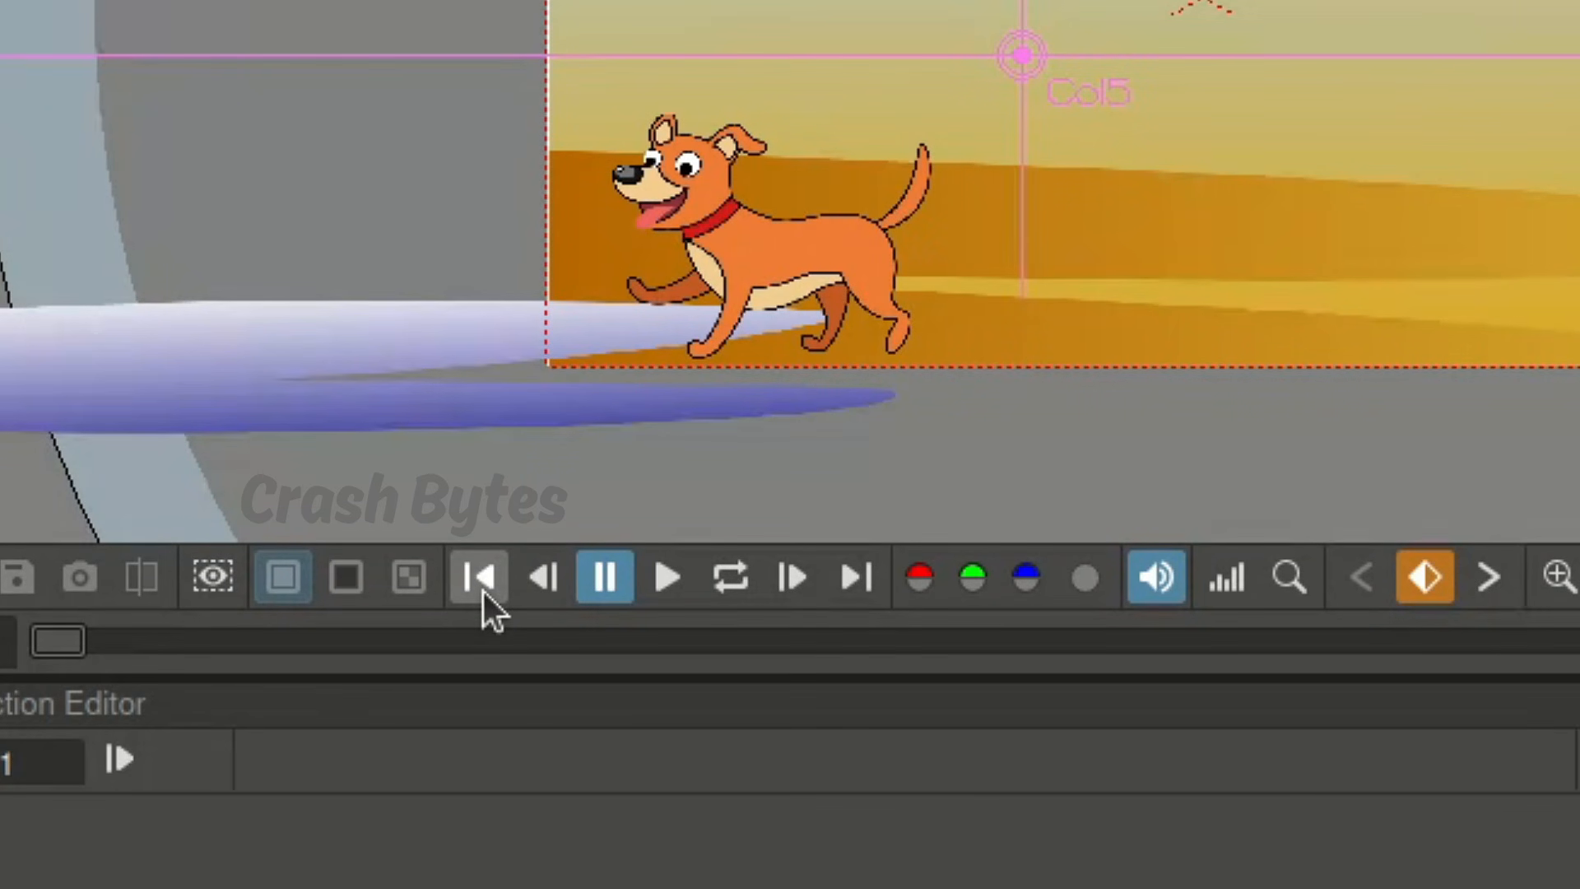
click(676, 573)
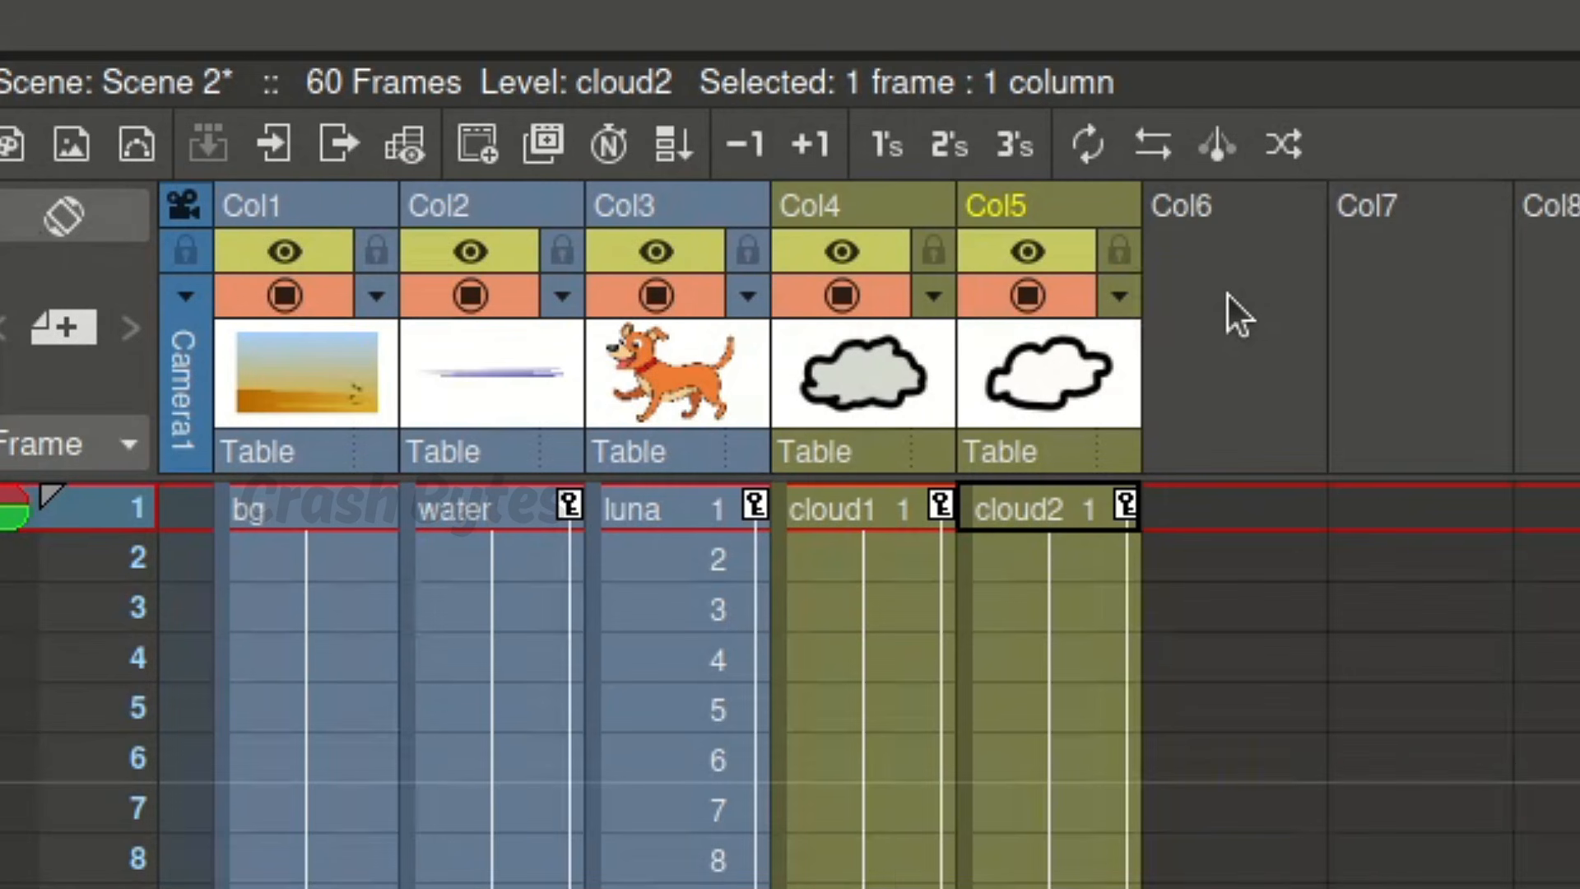
Load bg_music_1.mp3 from the Animation/Scene_2 folder into Col6 at its original location, and return to the Animation room.
click(1266, 518)
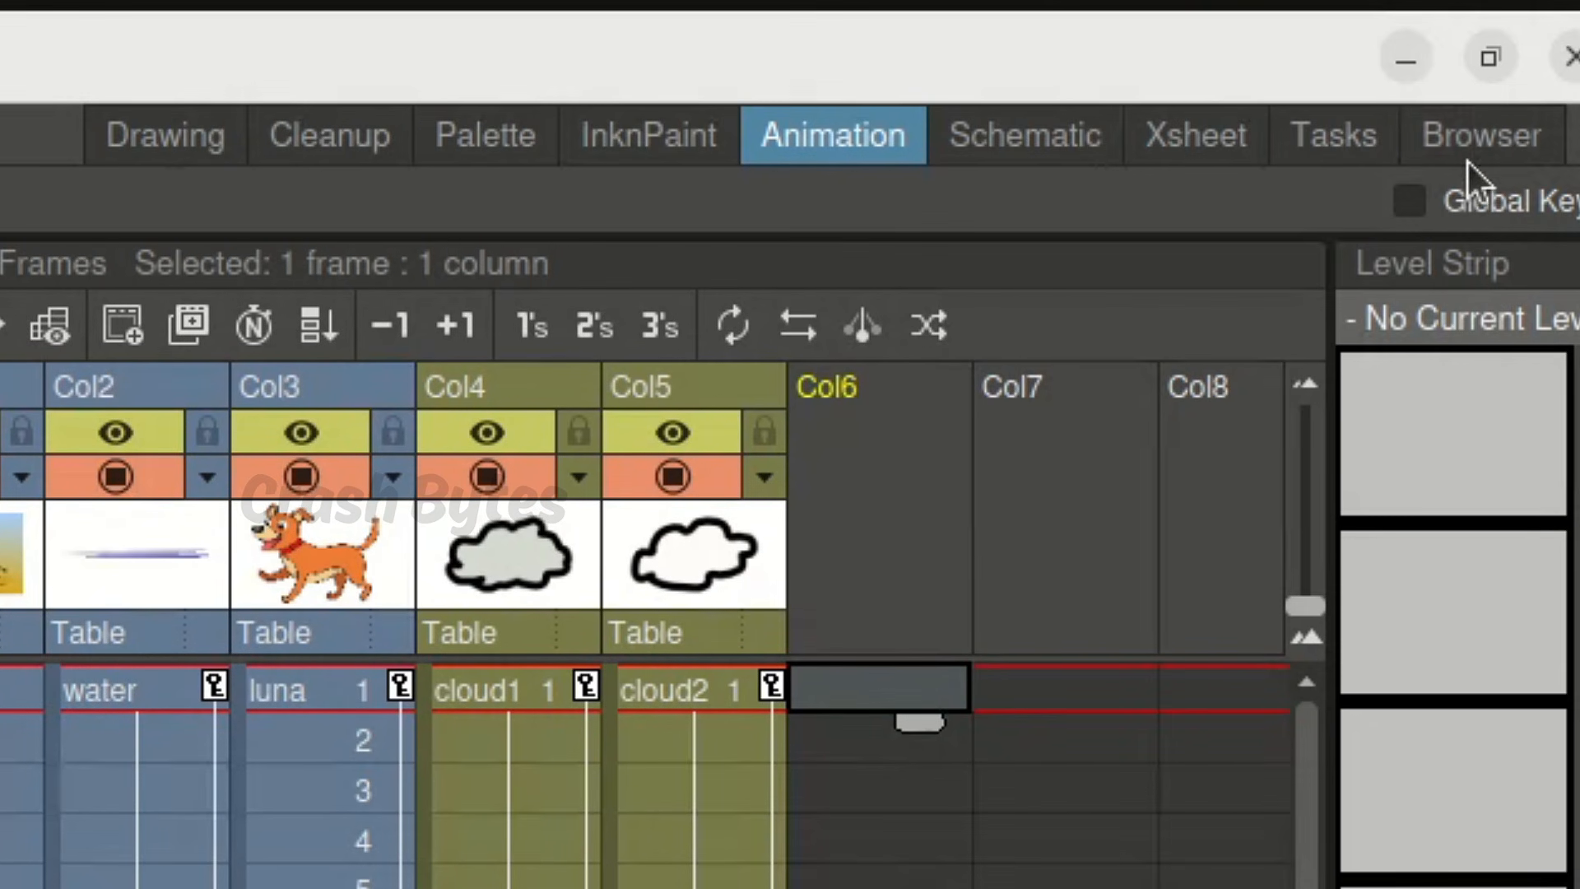
click(1478, 132)
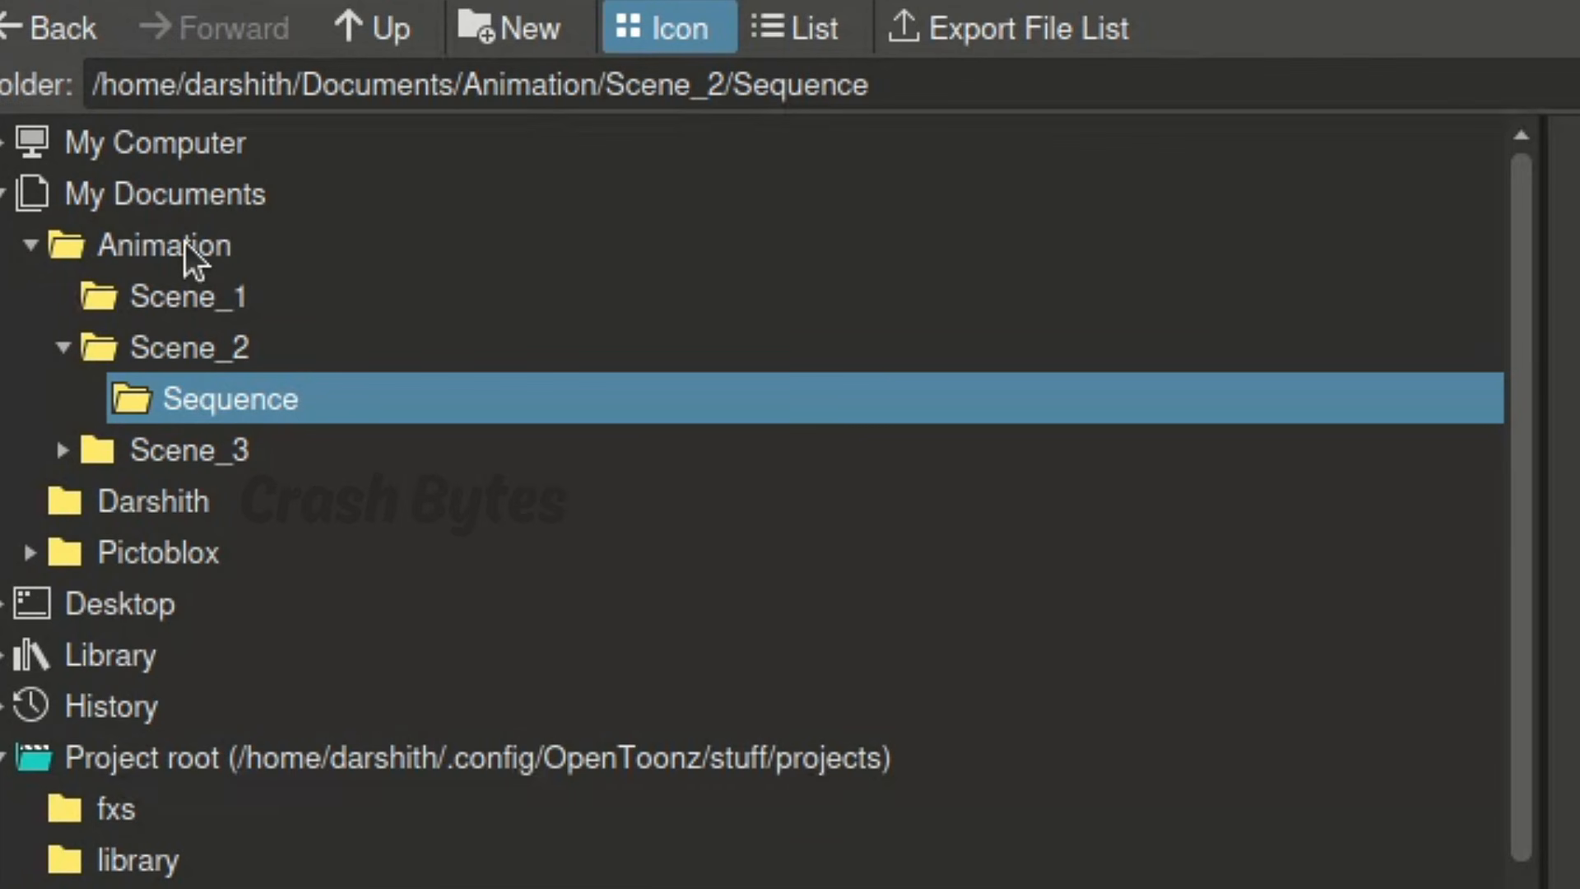
double_click(184, 242)
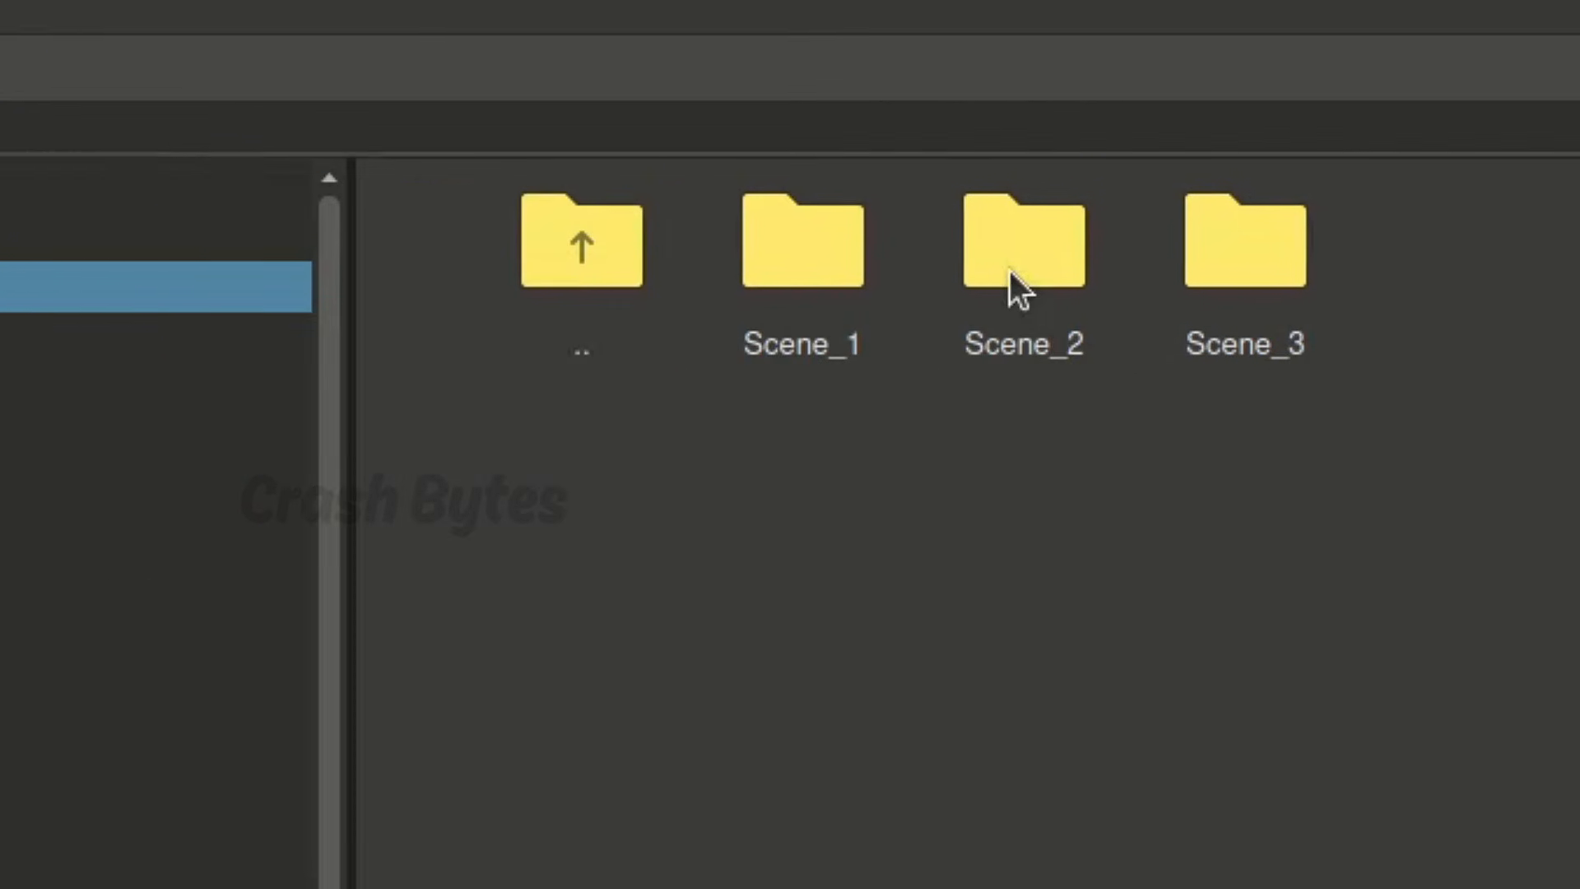
double_click(1012, 279)
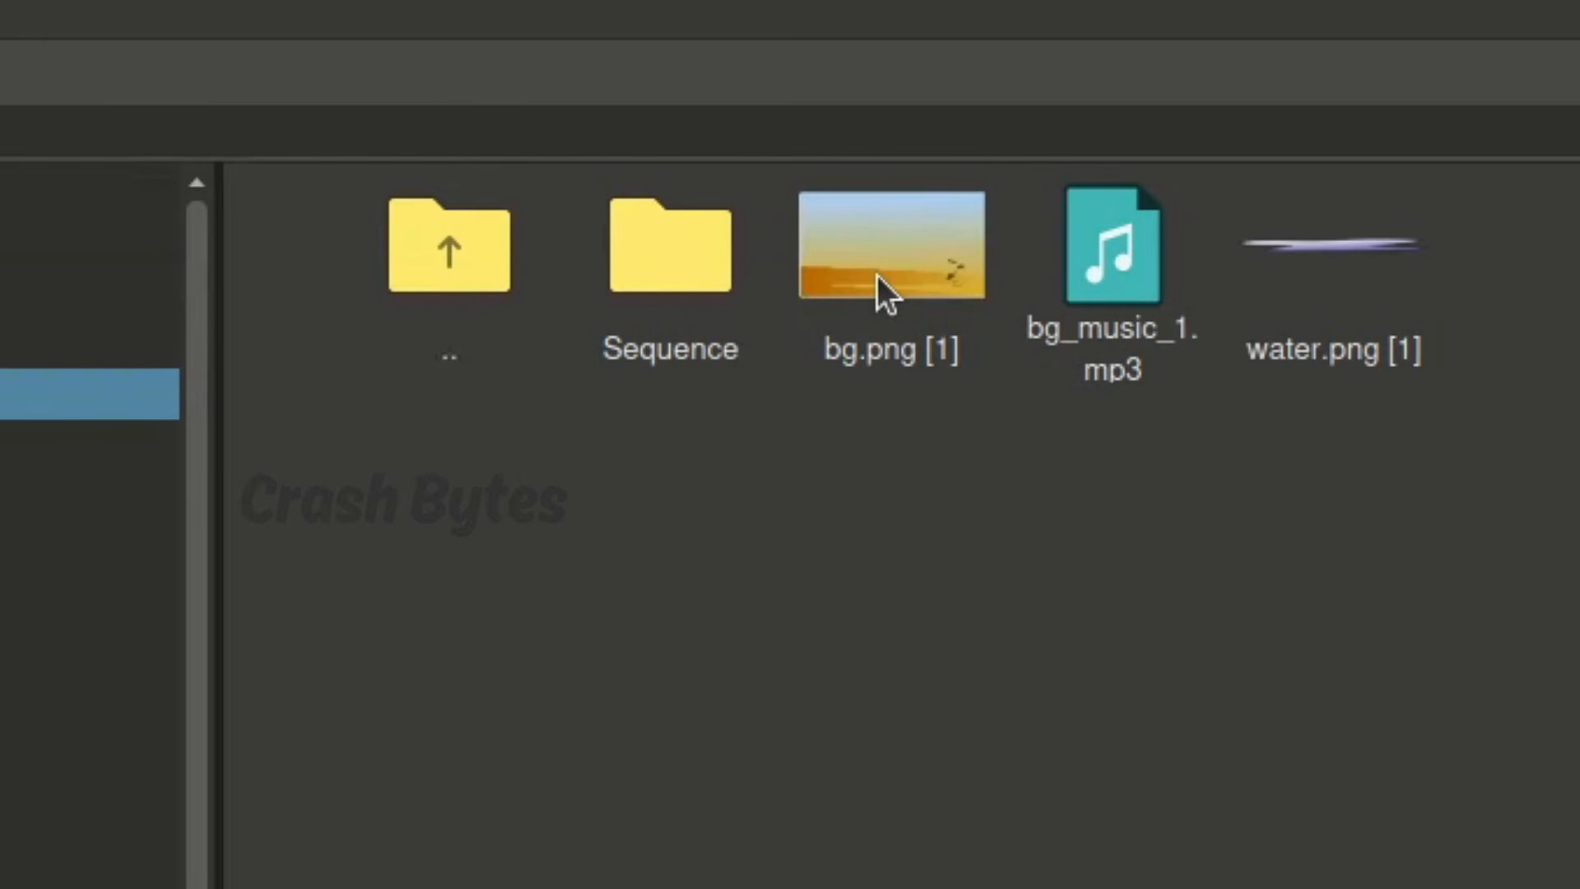
right_click(1121, 334)
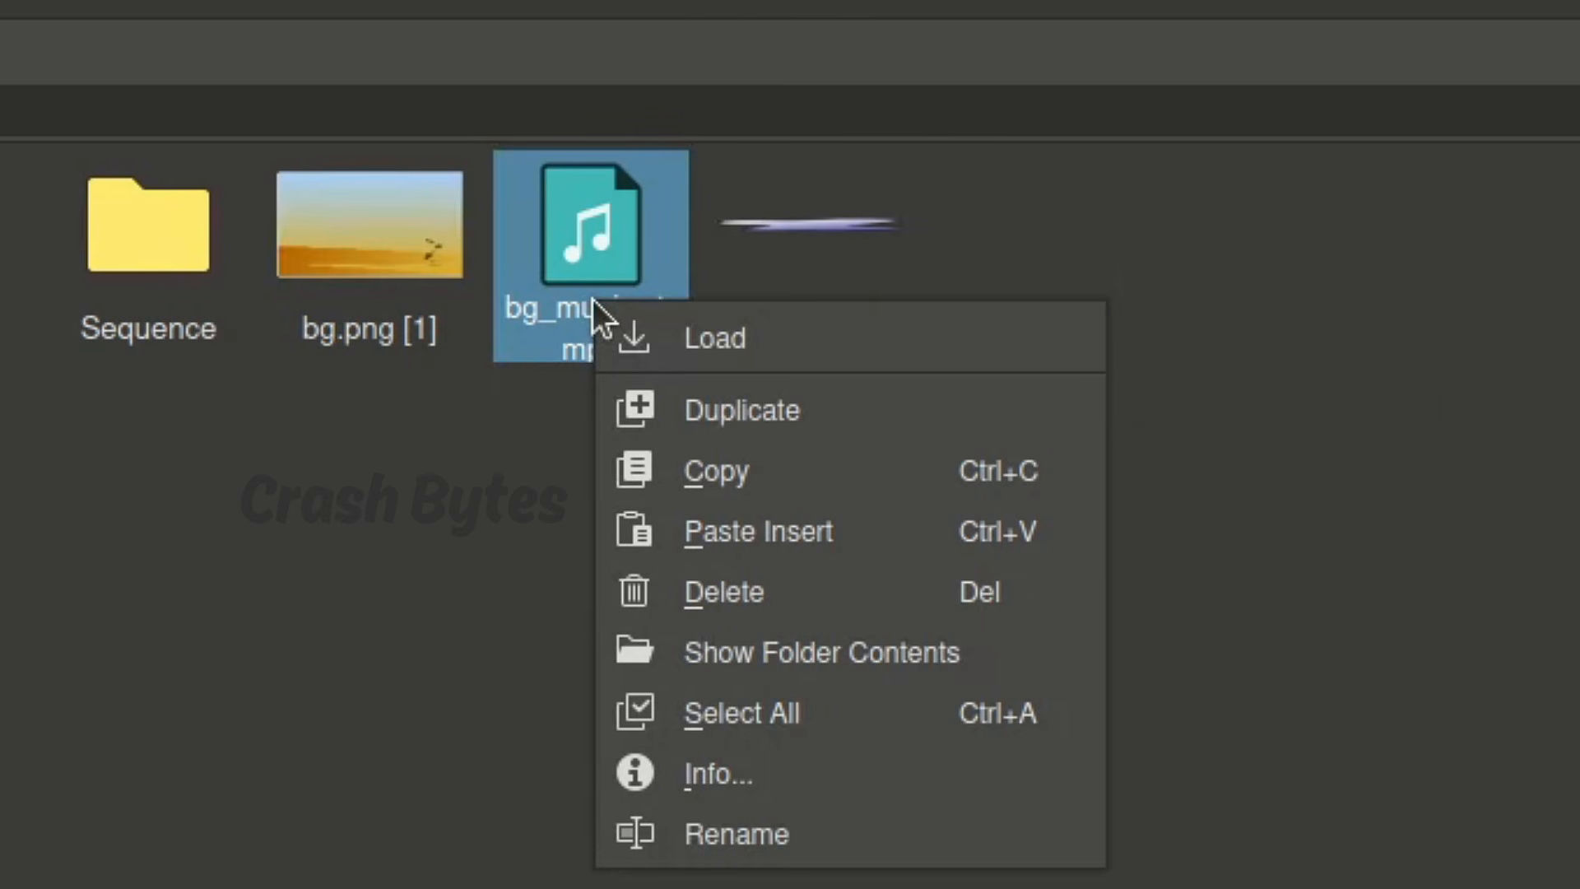
click(673, 339)
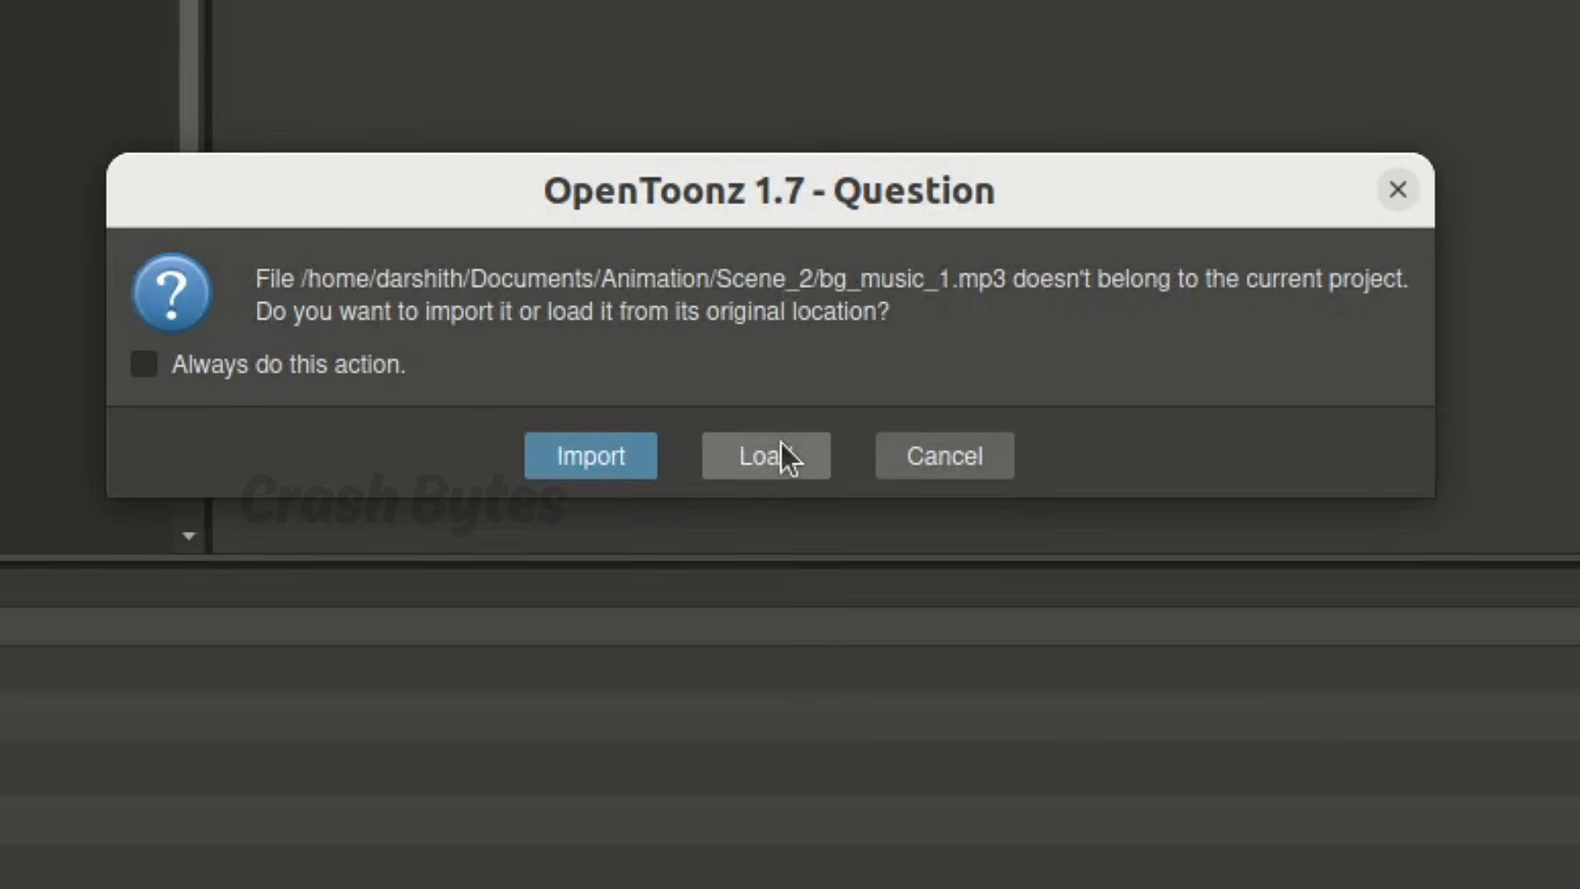
click(781, 448)
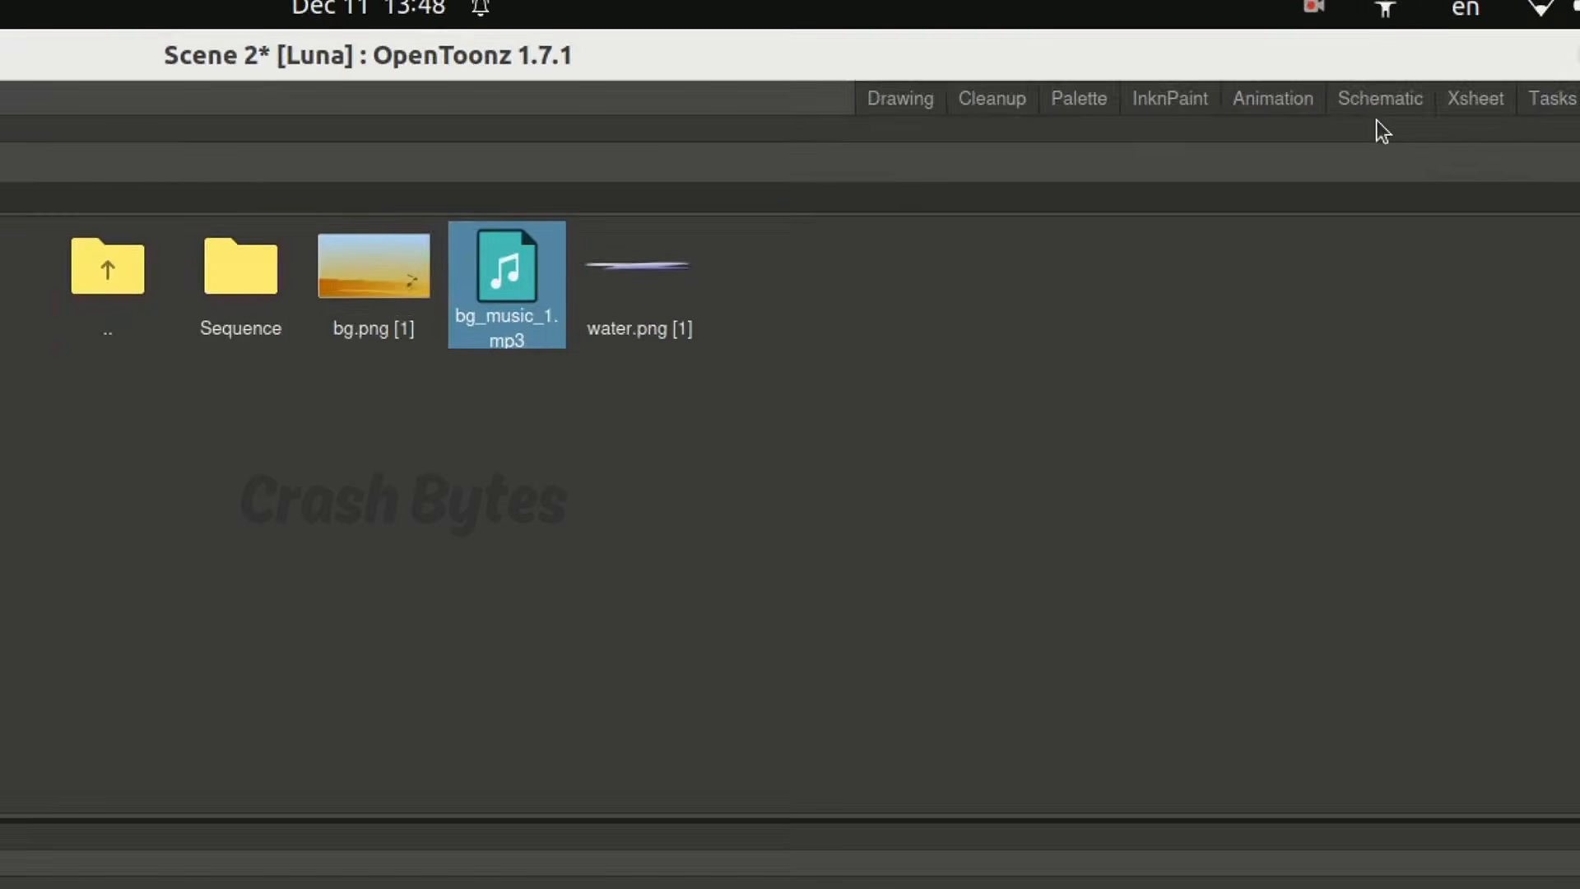
click(1279, 105)
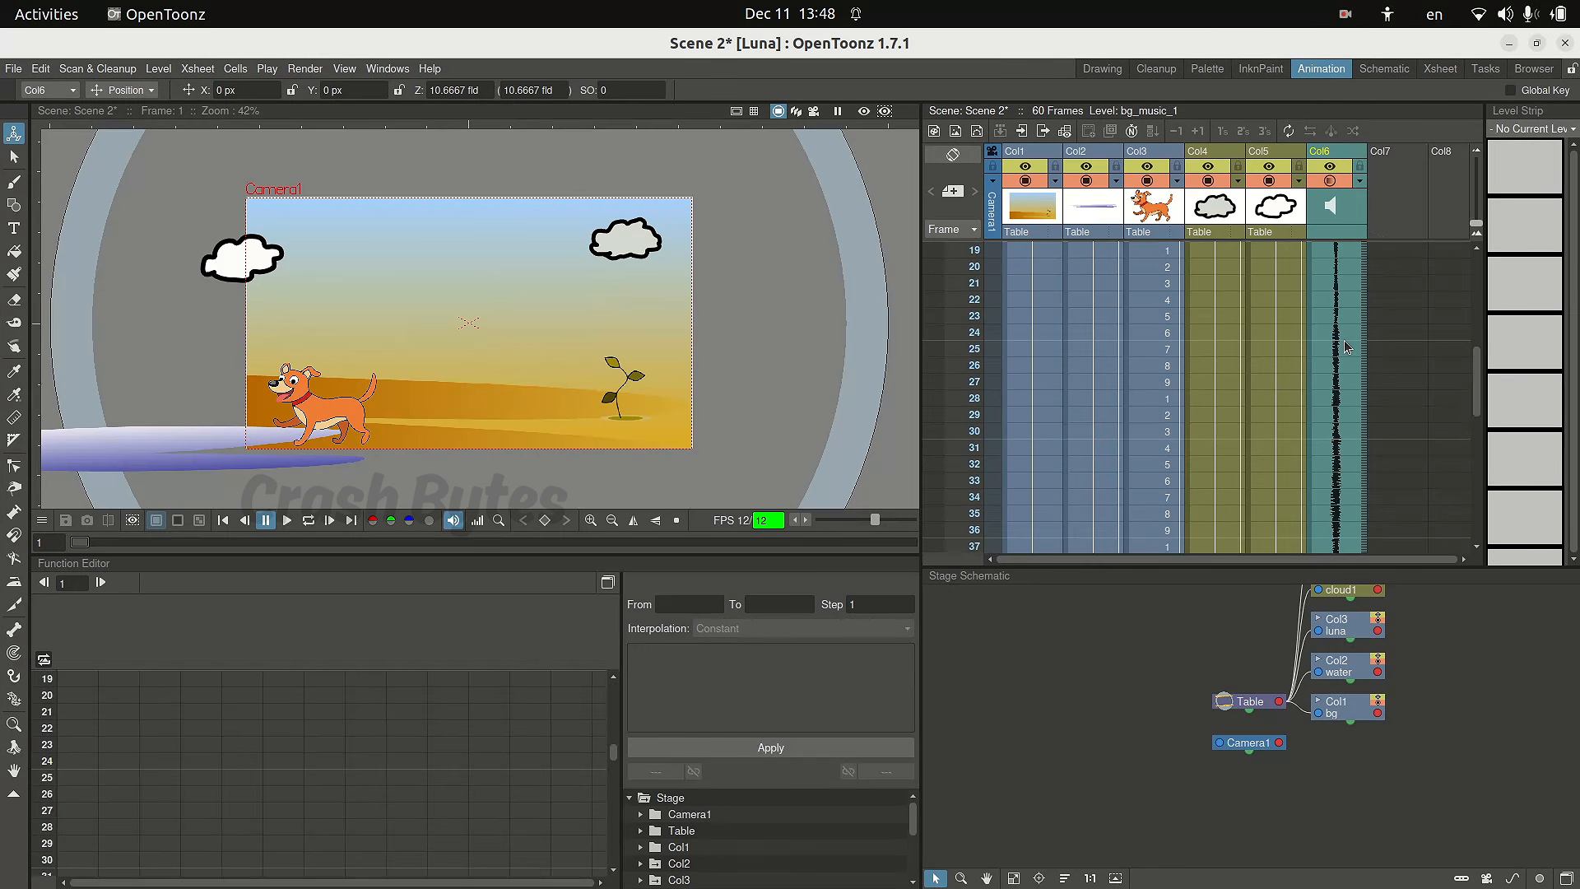
Check the bg_music_1 waveform in Col6 against the scene's last frame, and play the scene with sound.
scroll(1346, 346, down, 10)
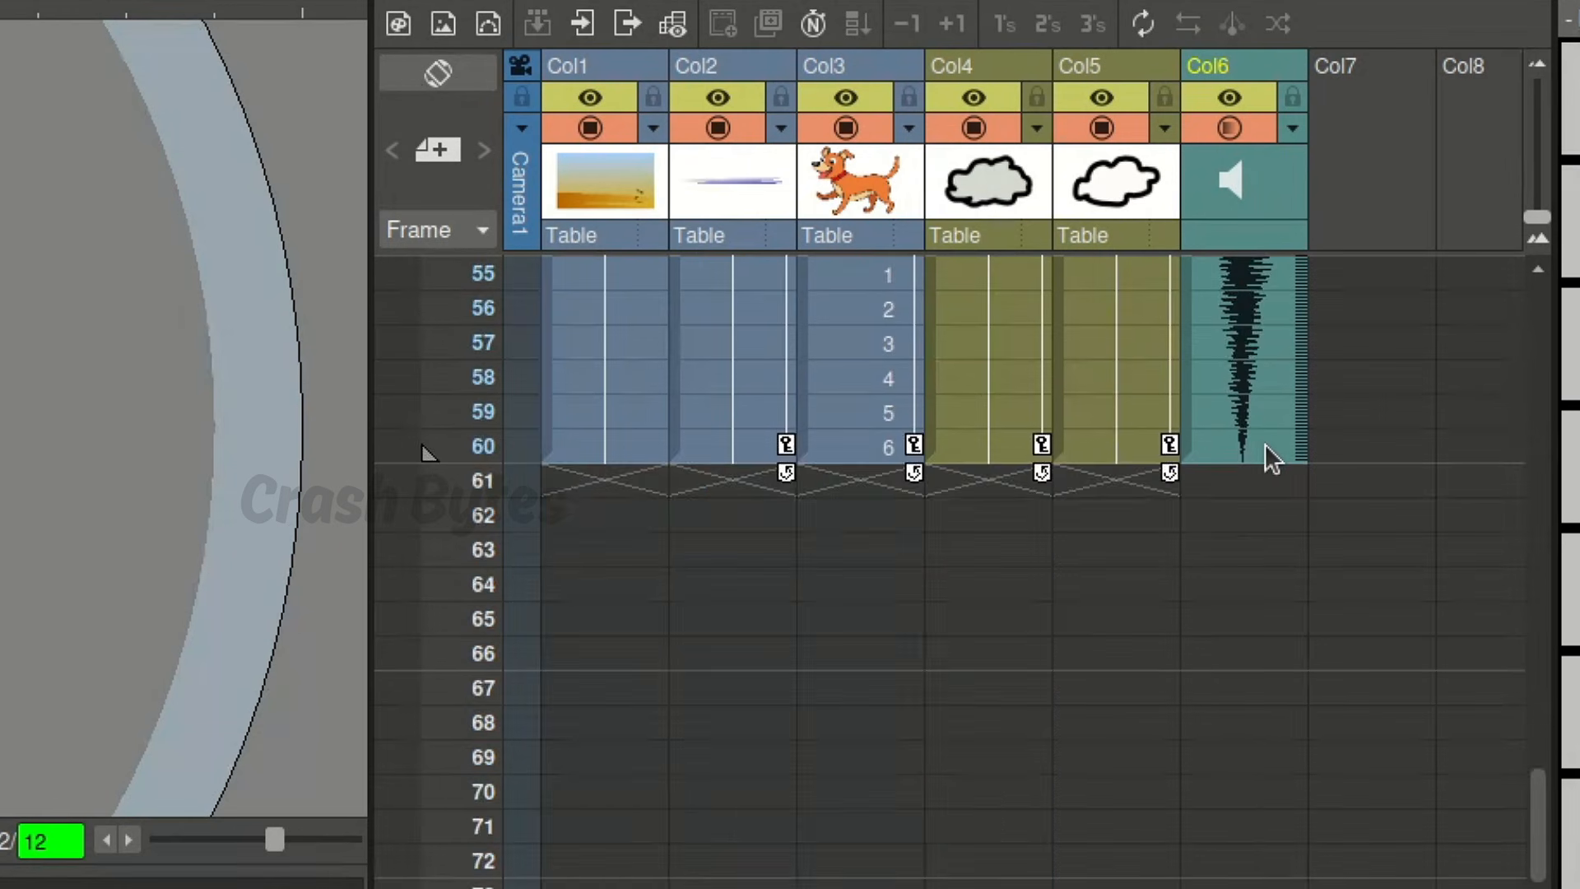
scroll(1347, 339, up, 15)
scroll(1256, 370, down, 13)
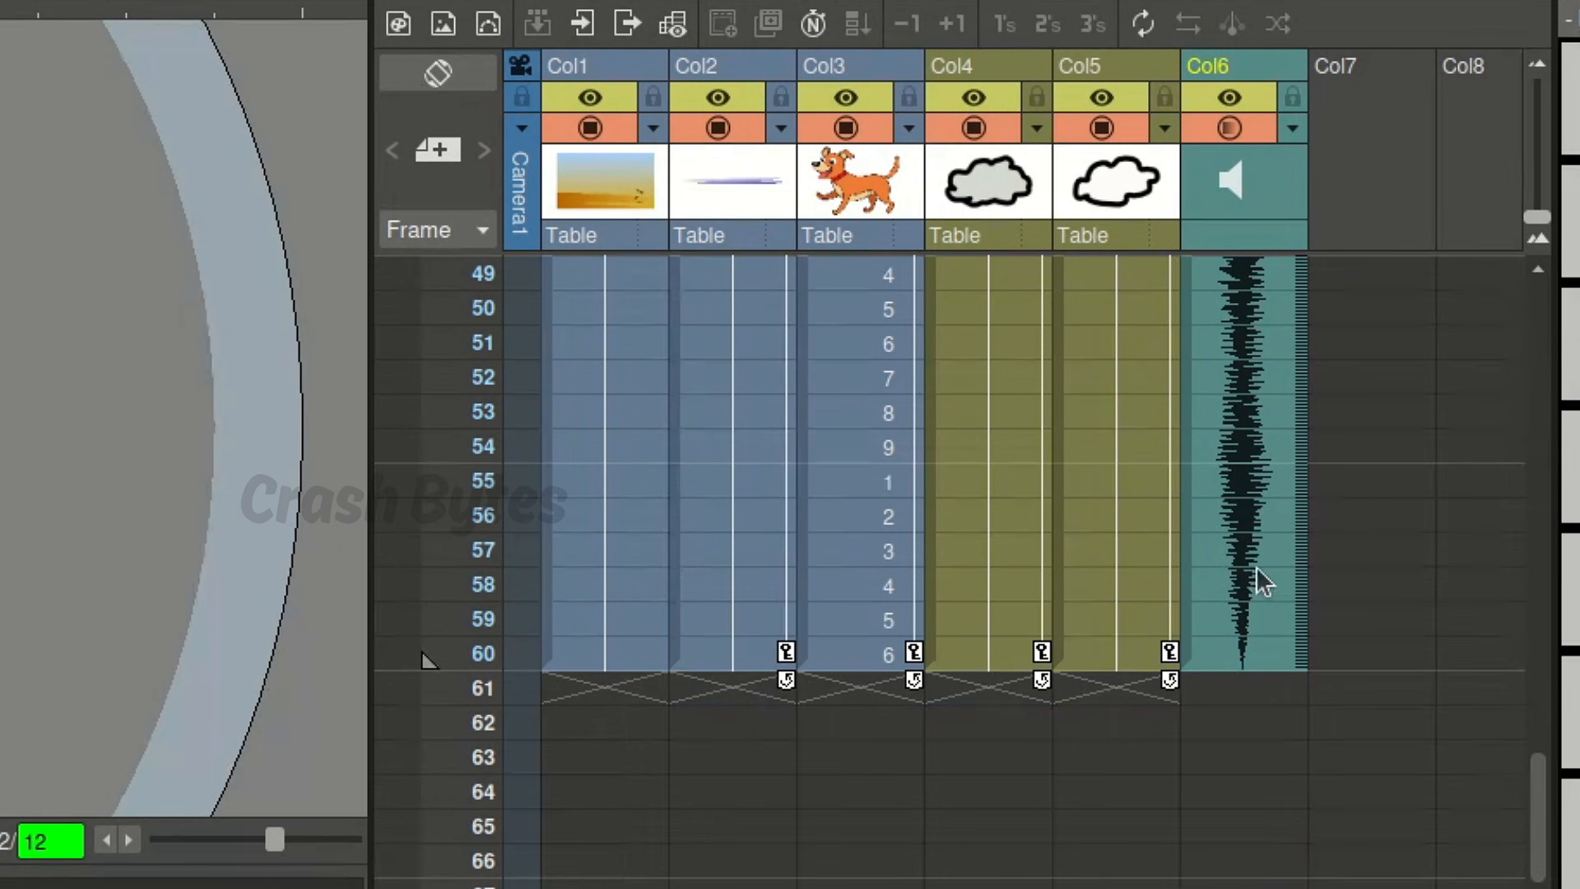
scroll(1250, 640, up, 13)
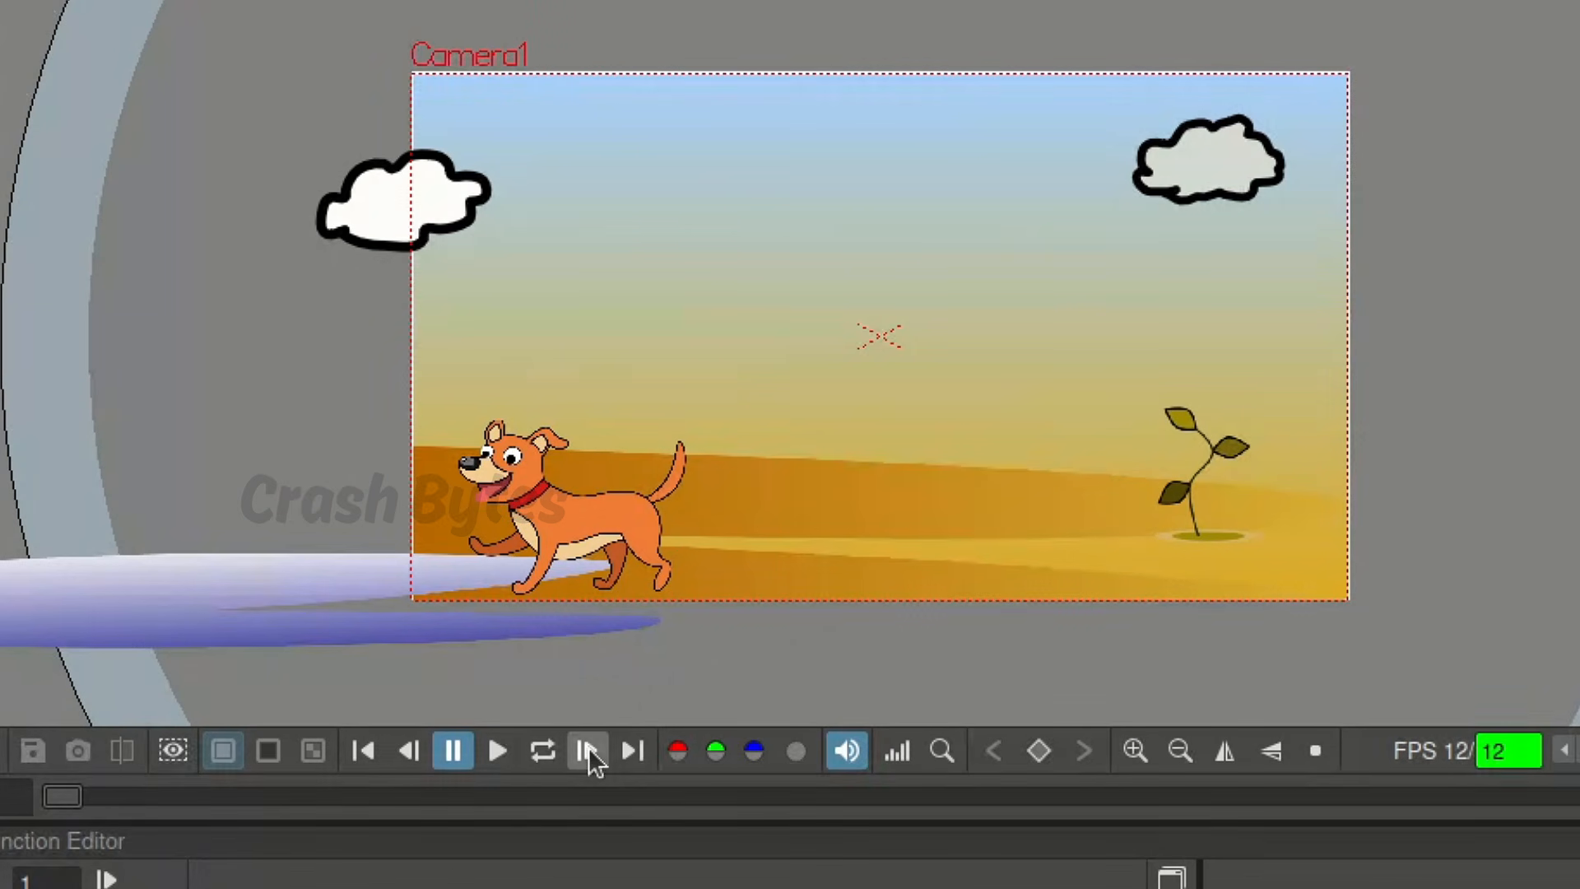
click(494, 748)
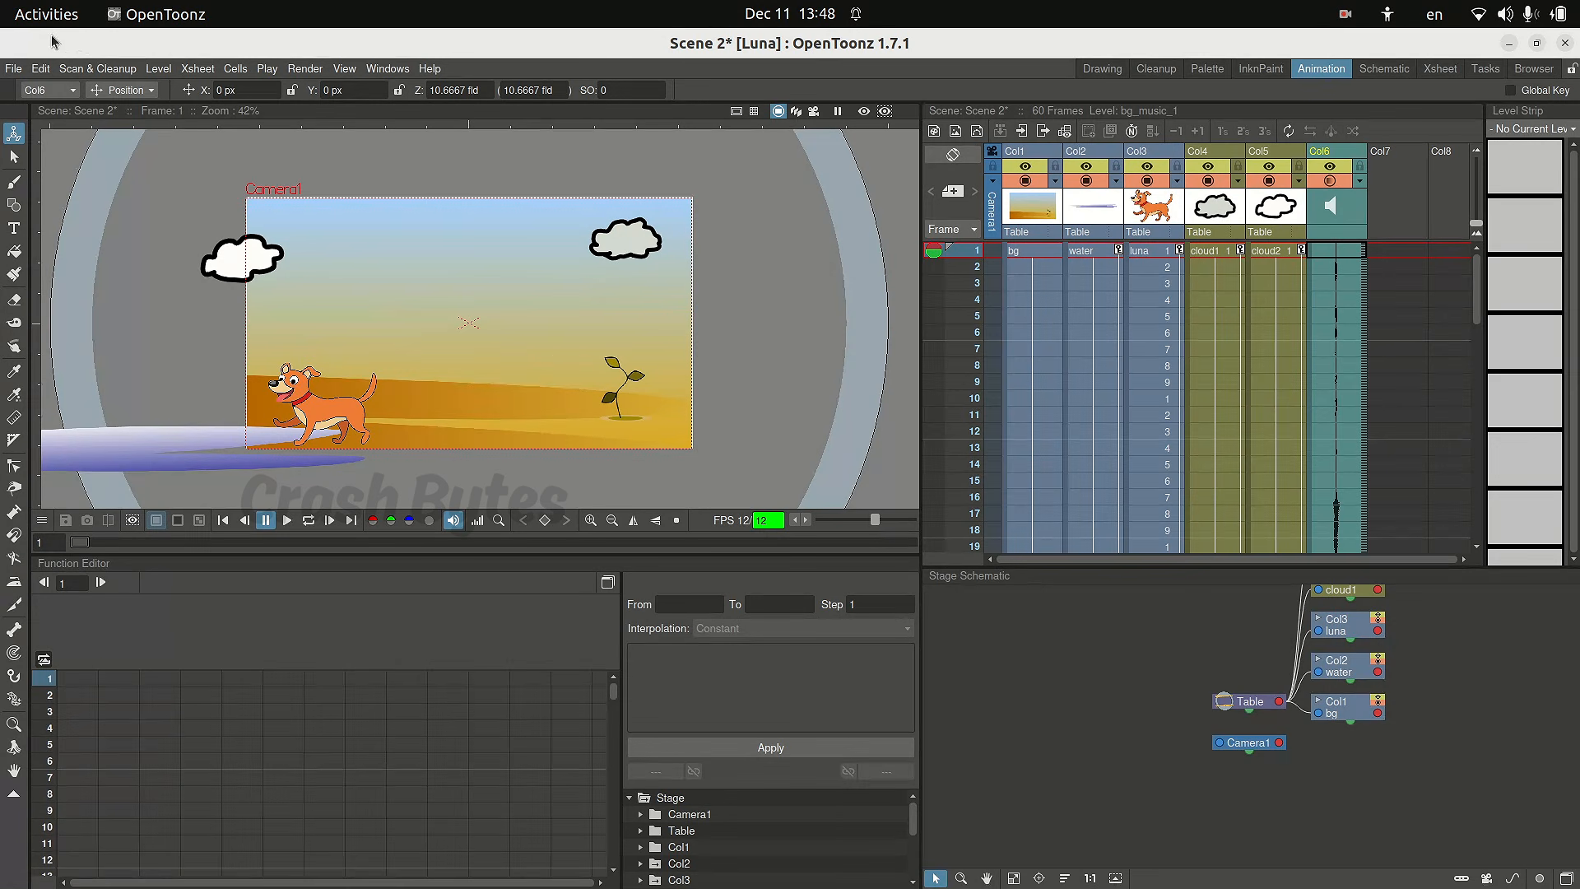
Save the scene and all its levels, and fast-render Scene 2 to MP4.
click(28, 32)
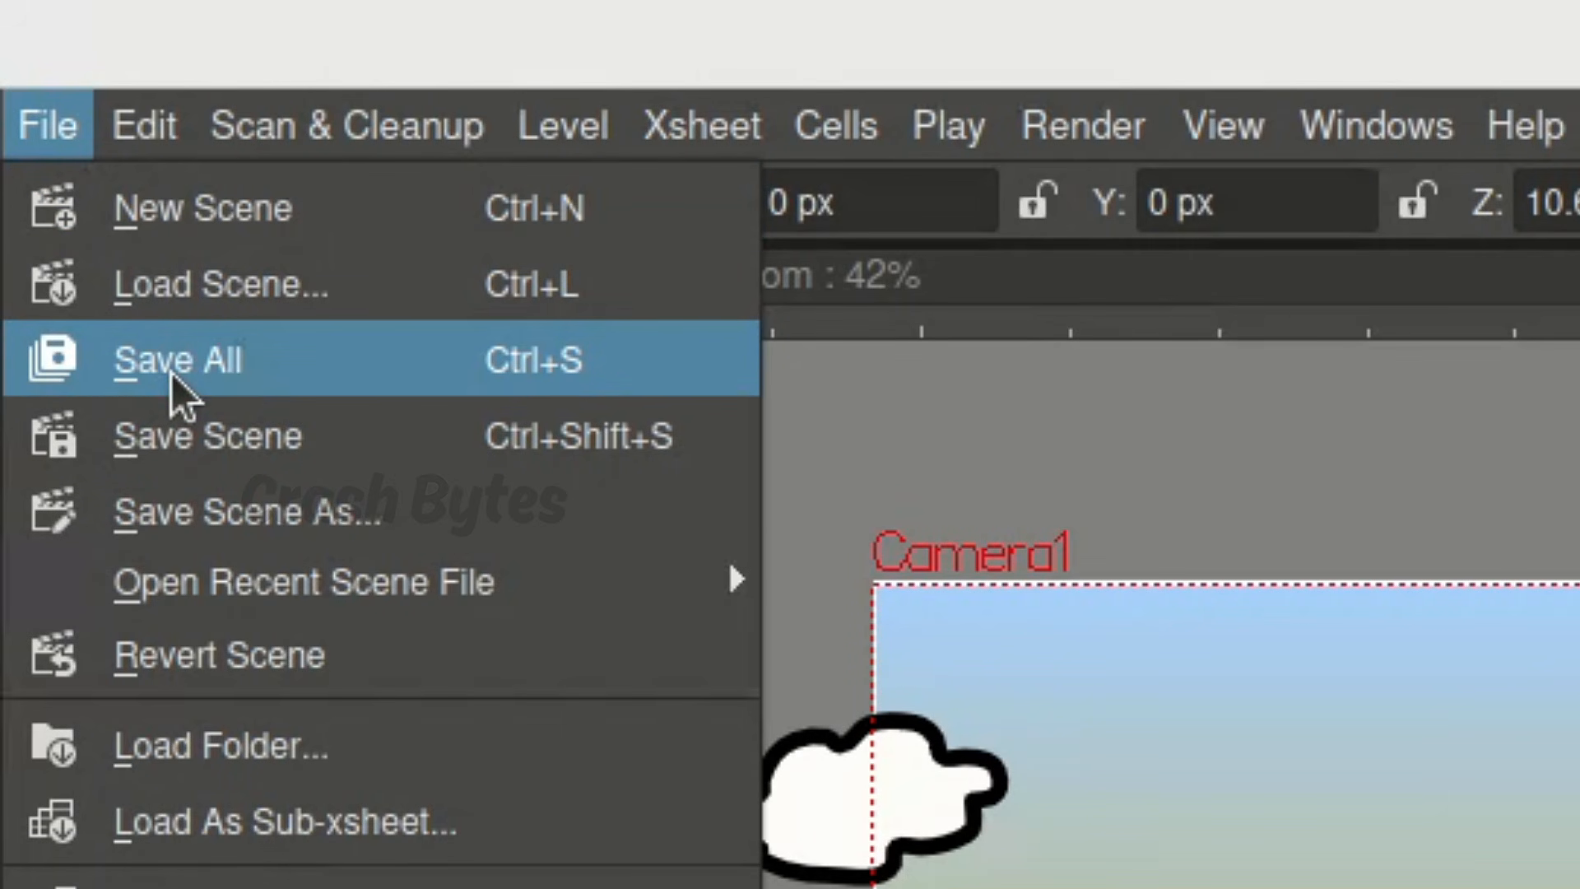
click(250, 394)
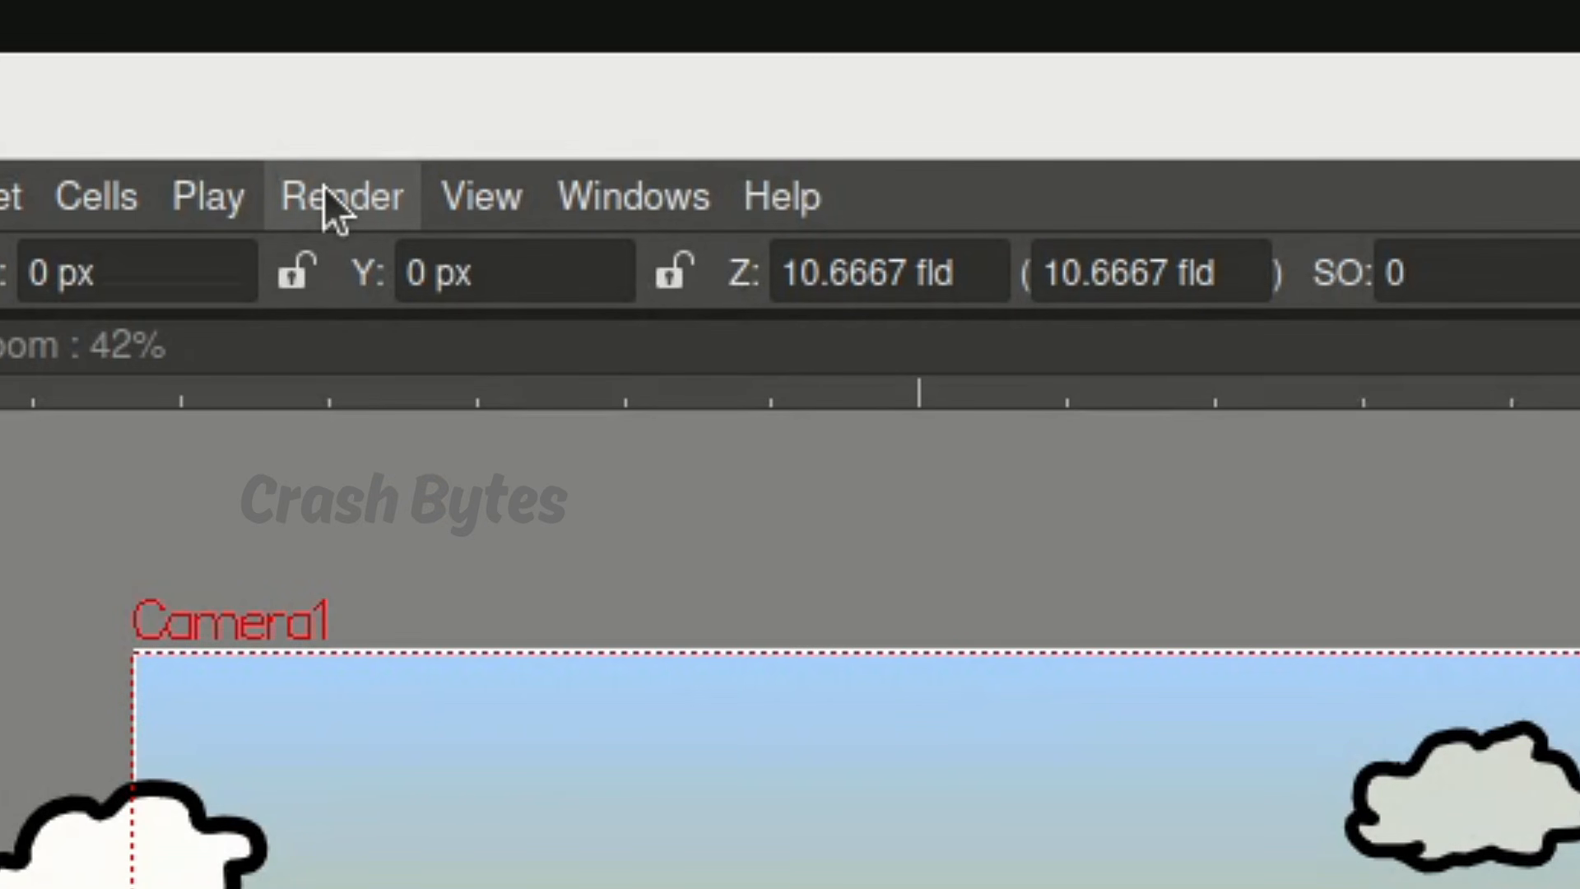
click(325, 188)
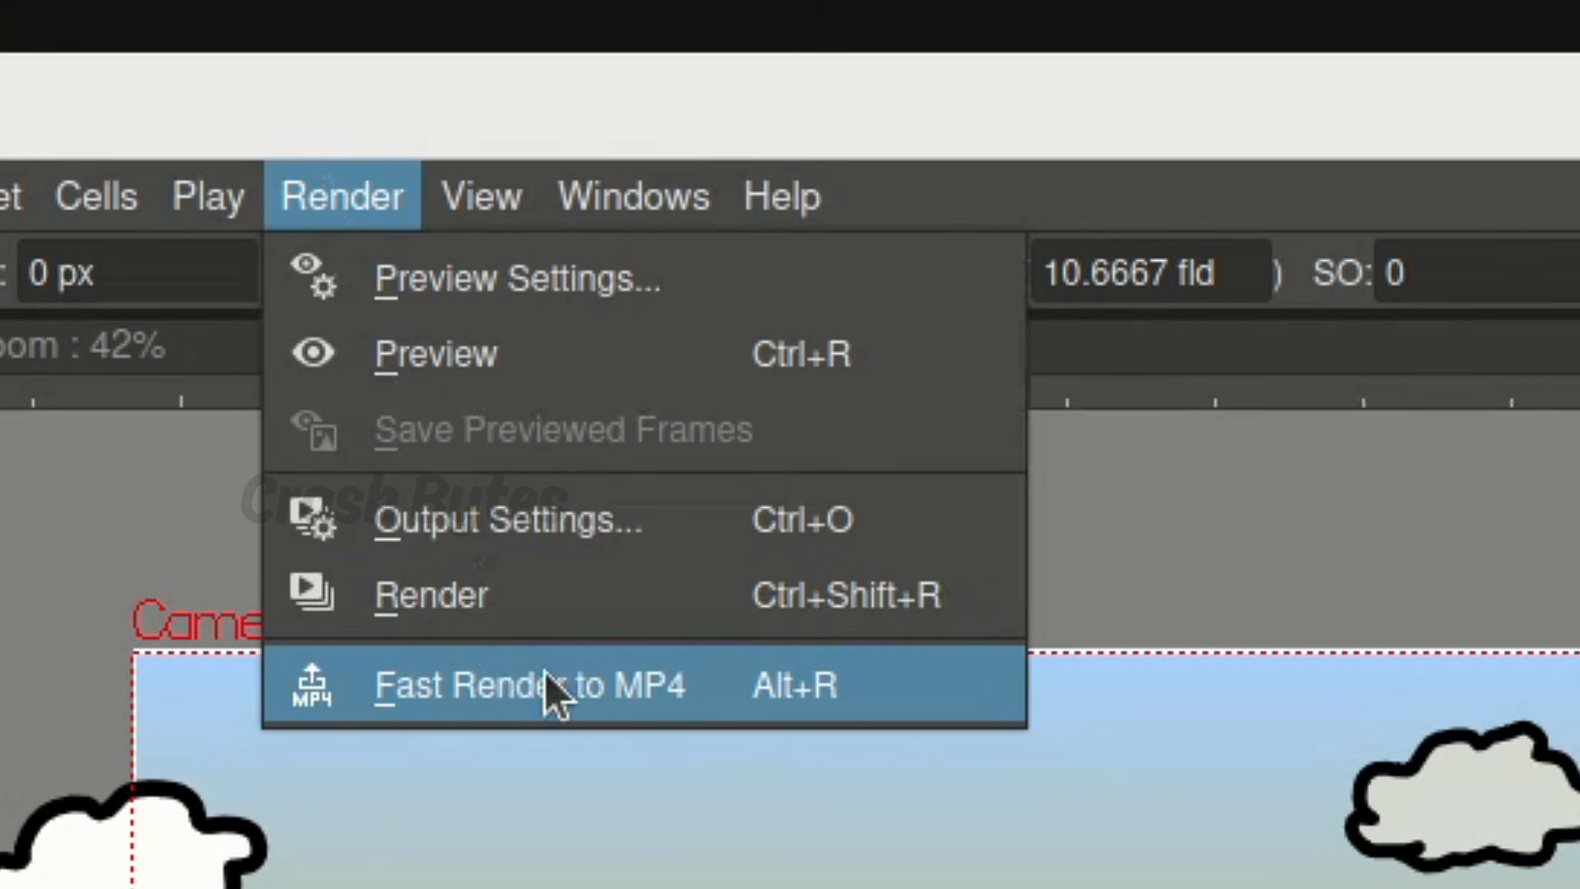
click(708, 676)
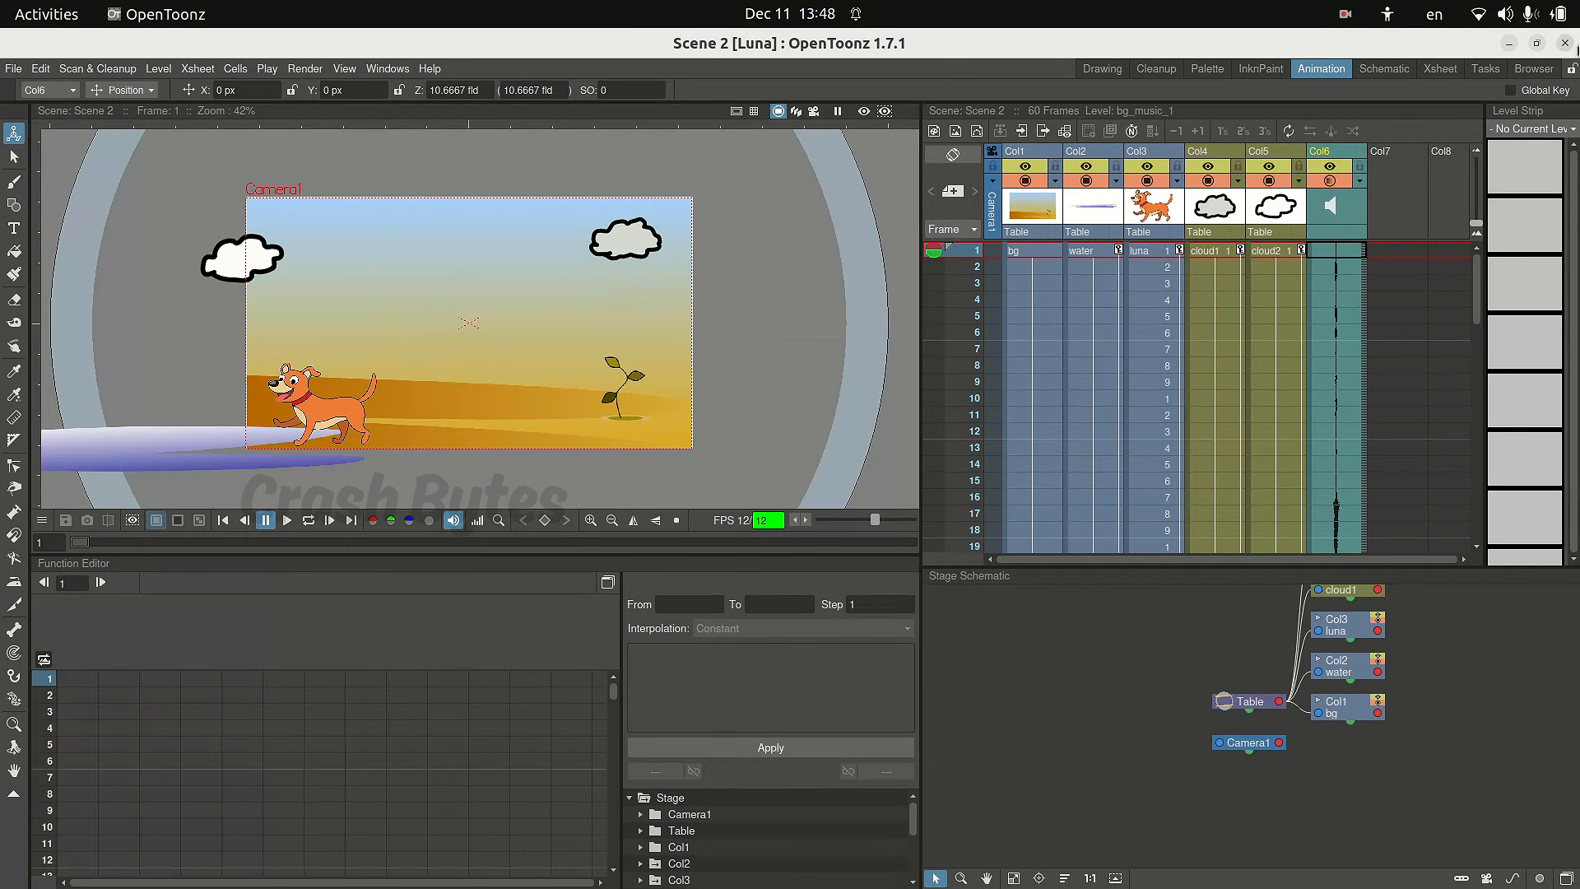
Minimize the animation program and place Scene 2.mp4 beside Scene 1.mp4 on the desktop.
click(1508, 43)
click(744, 77)
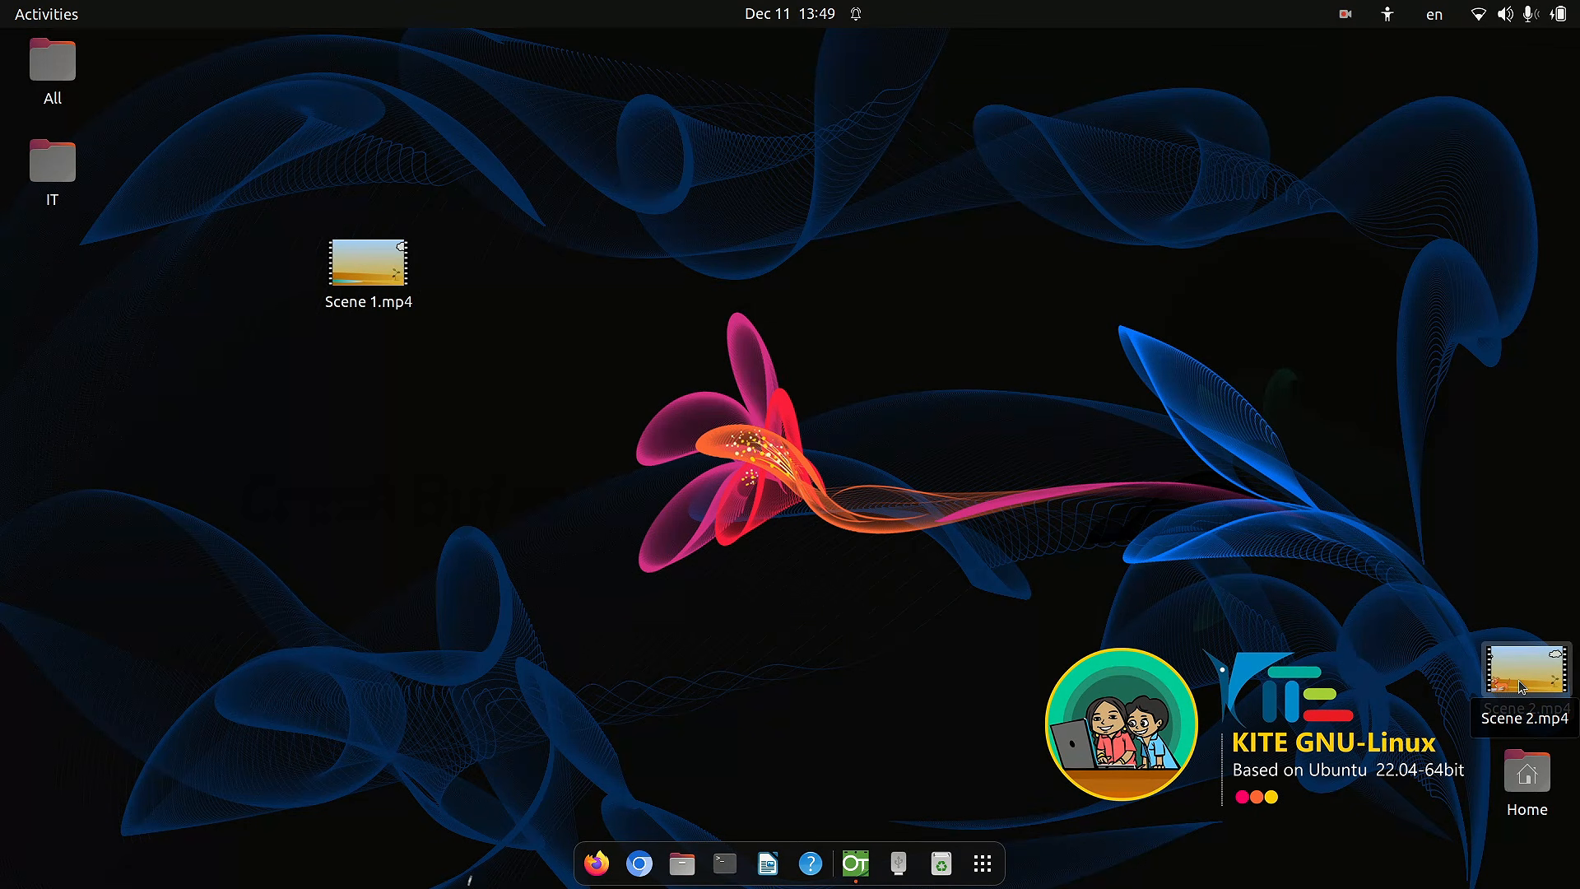
drag(1518, 679, 547, 301)
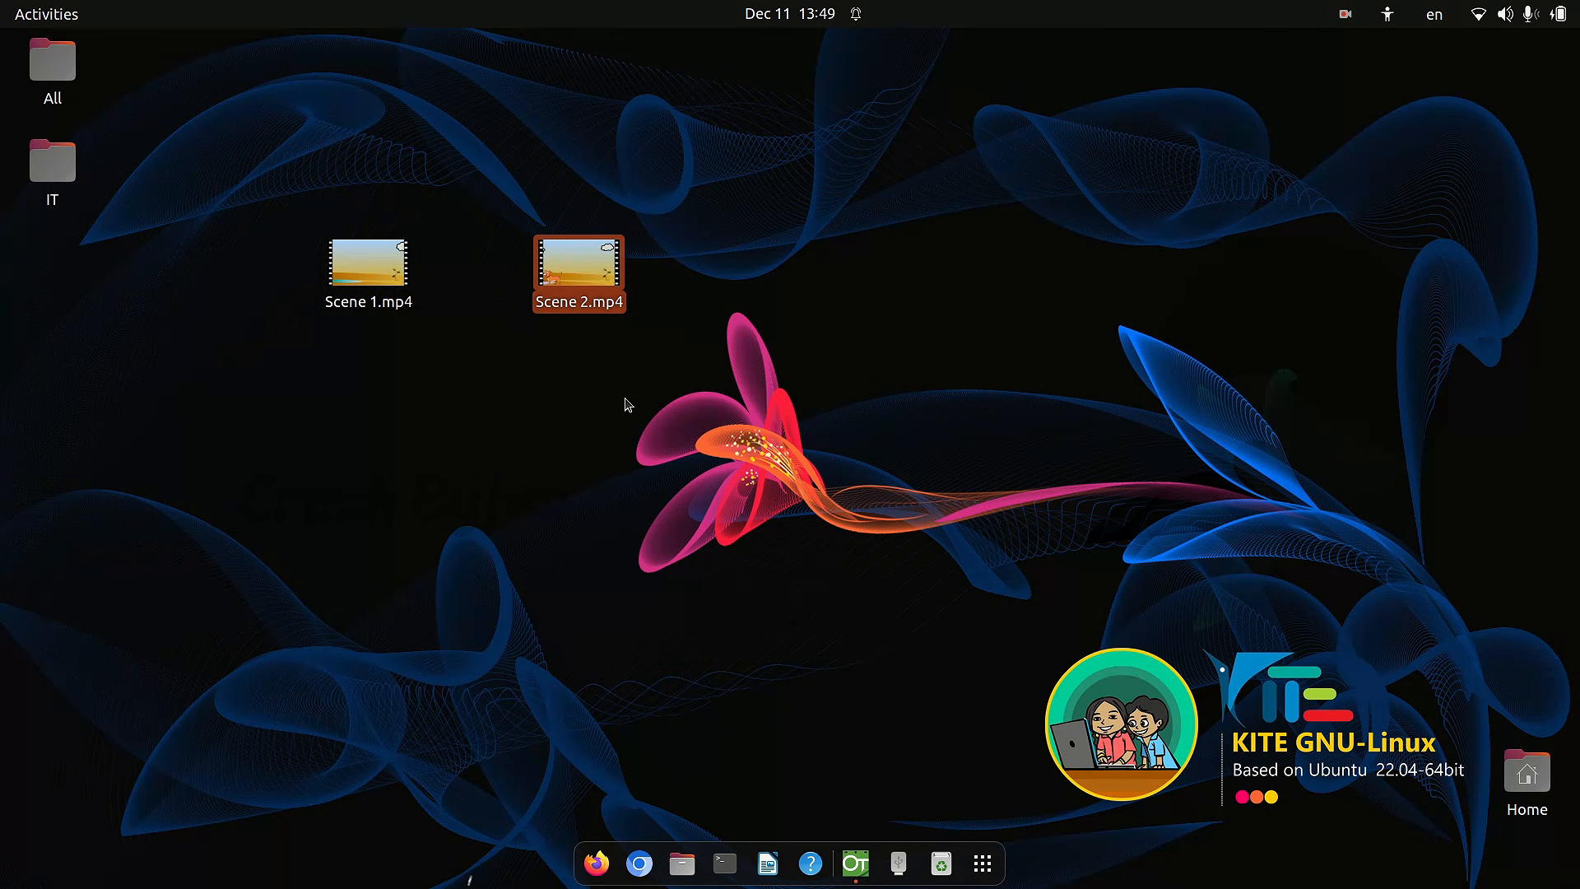
click(641, 417)
Play the rendered Scene 2.mp4 in the video player and close the player.
double_click(588, 283)
double_click(401, 285)
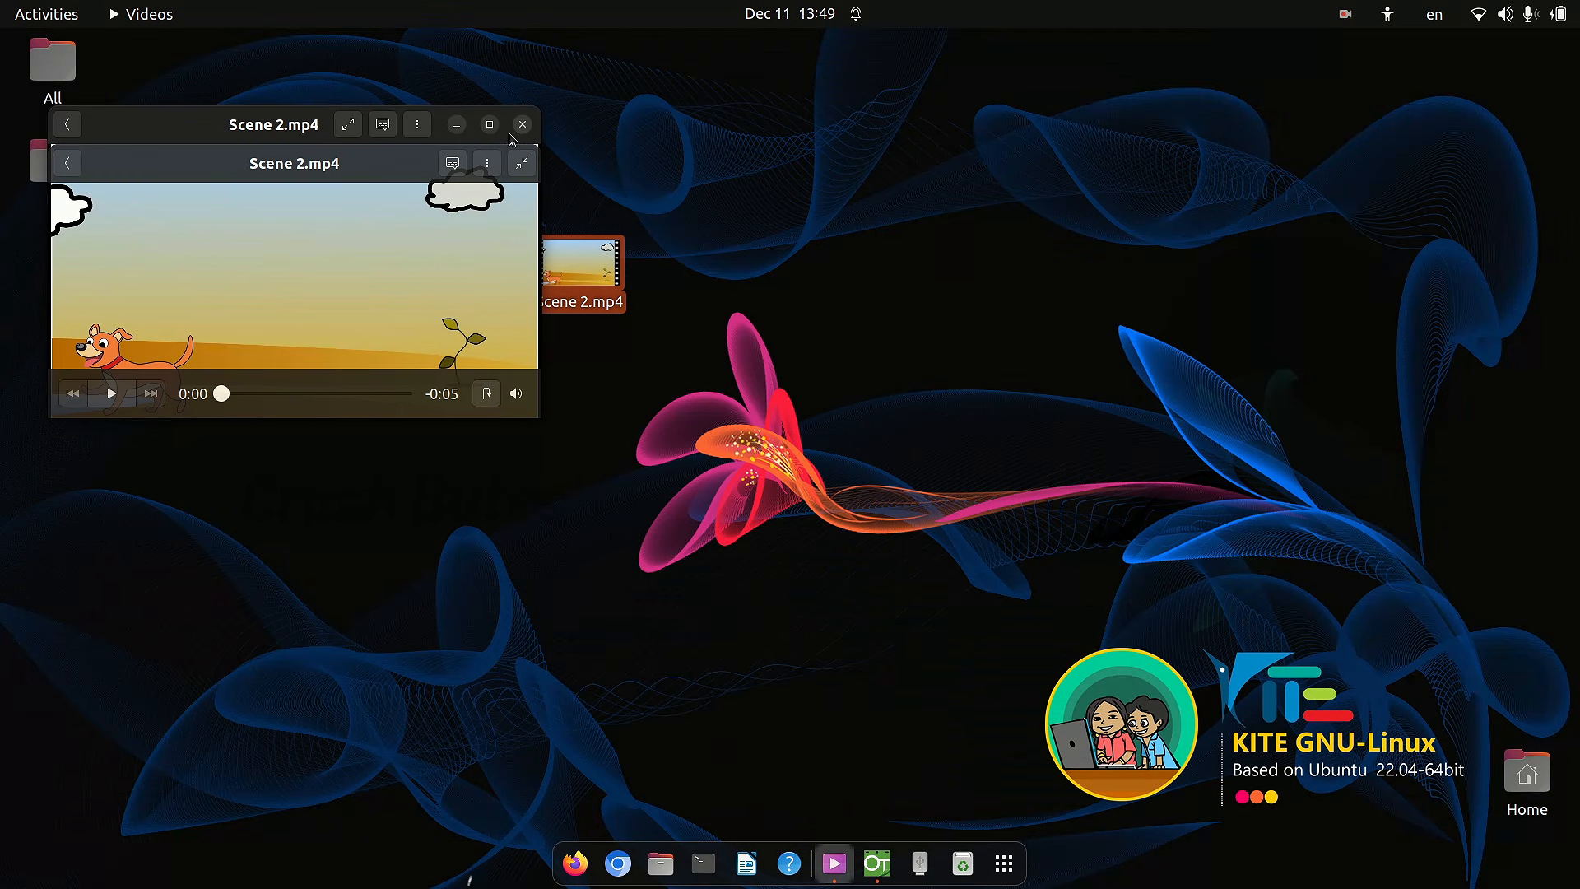
click(521, 125)
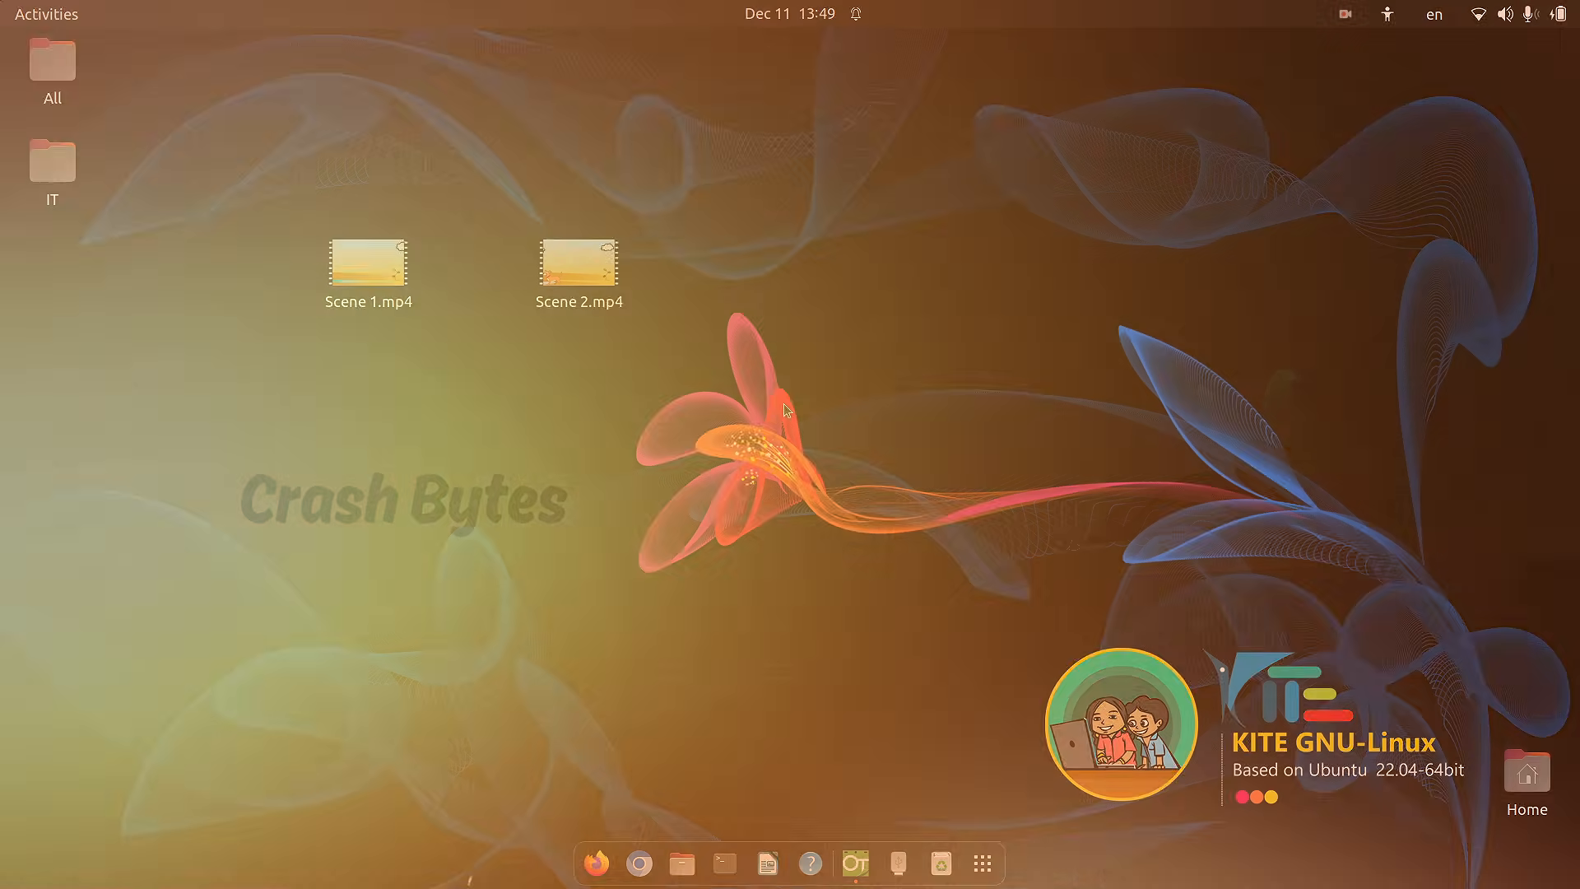
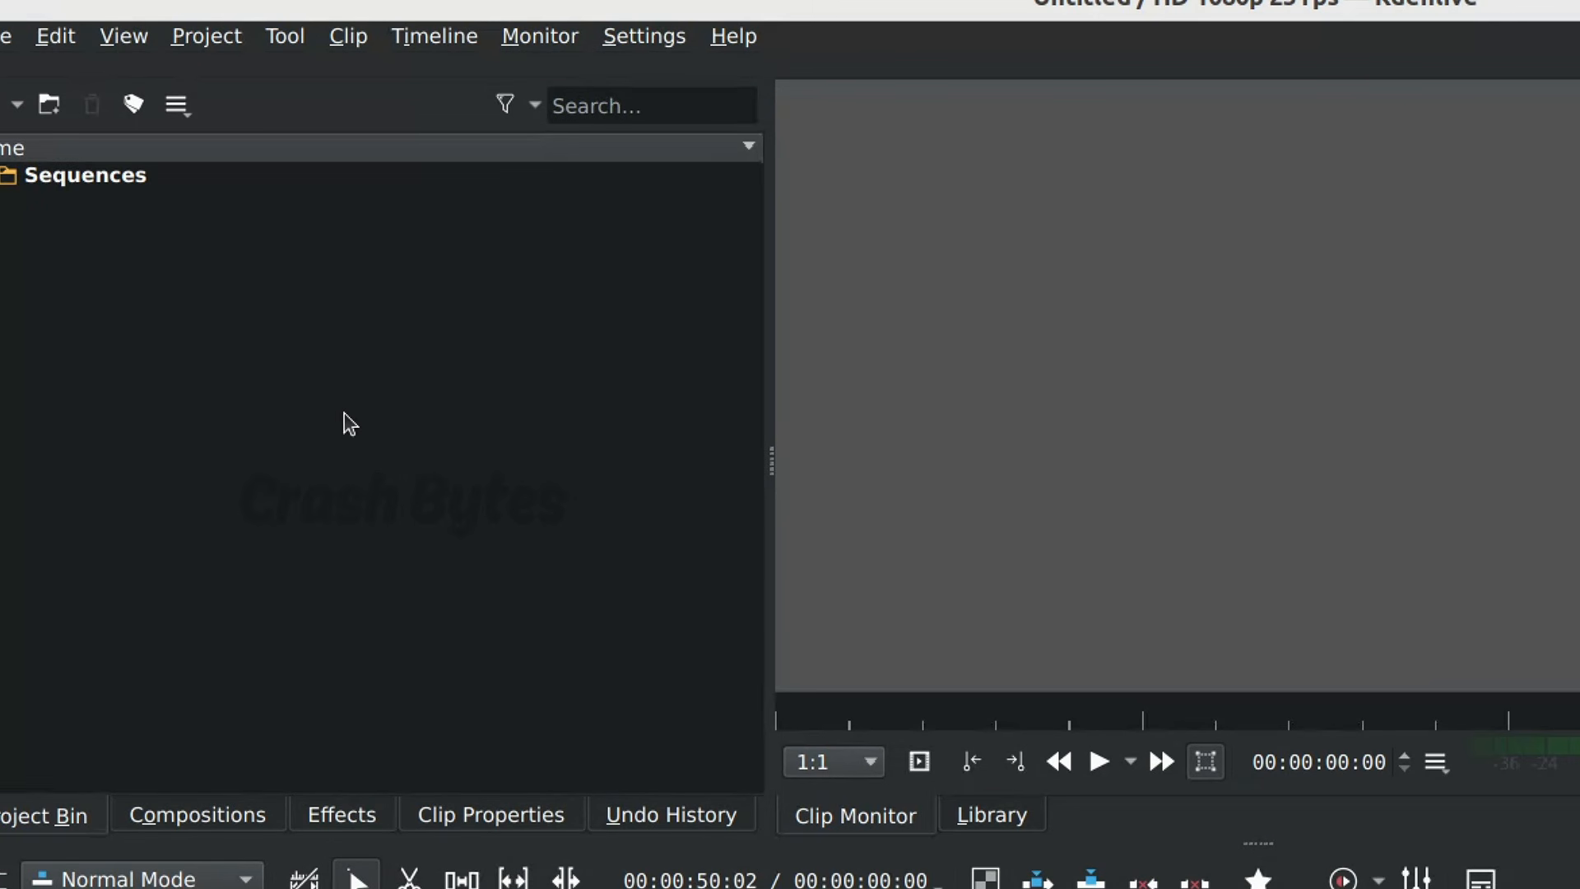
Import Scene 1.mp4 and Scene 2.mp4 from the Desktop into the project bin and switch to the 1280x720, 12.00 fps profile.
double_click(234, 299)
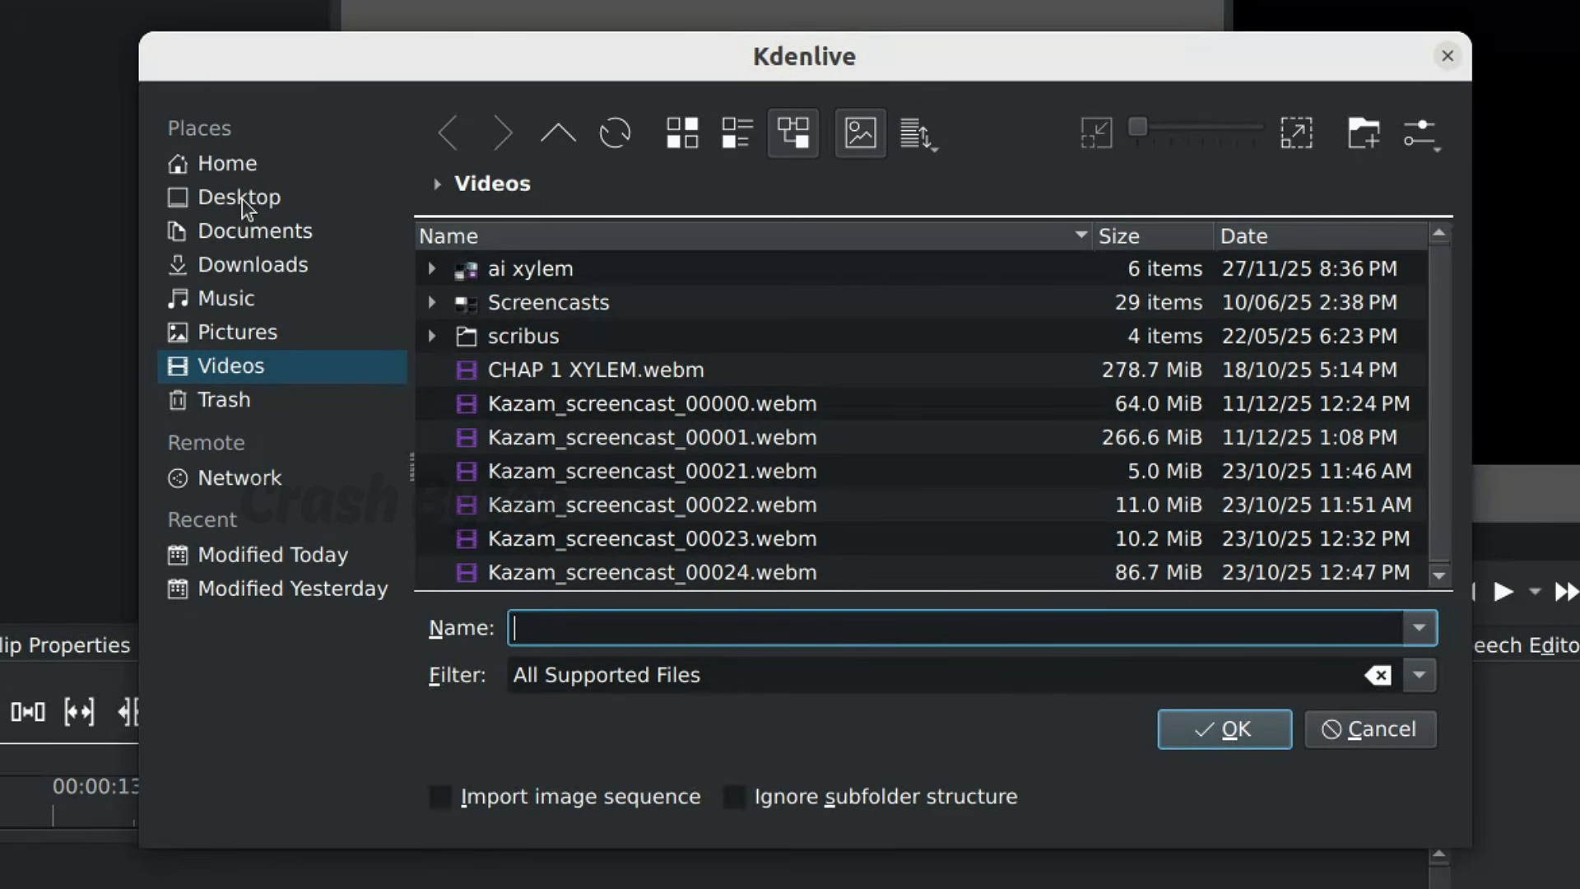
click(242, 199)
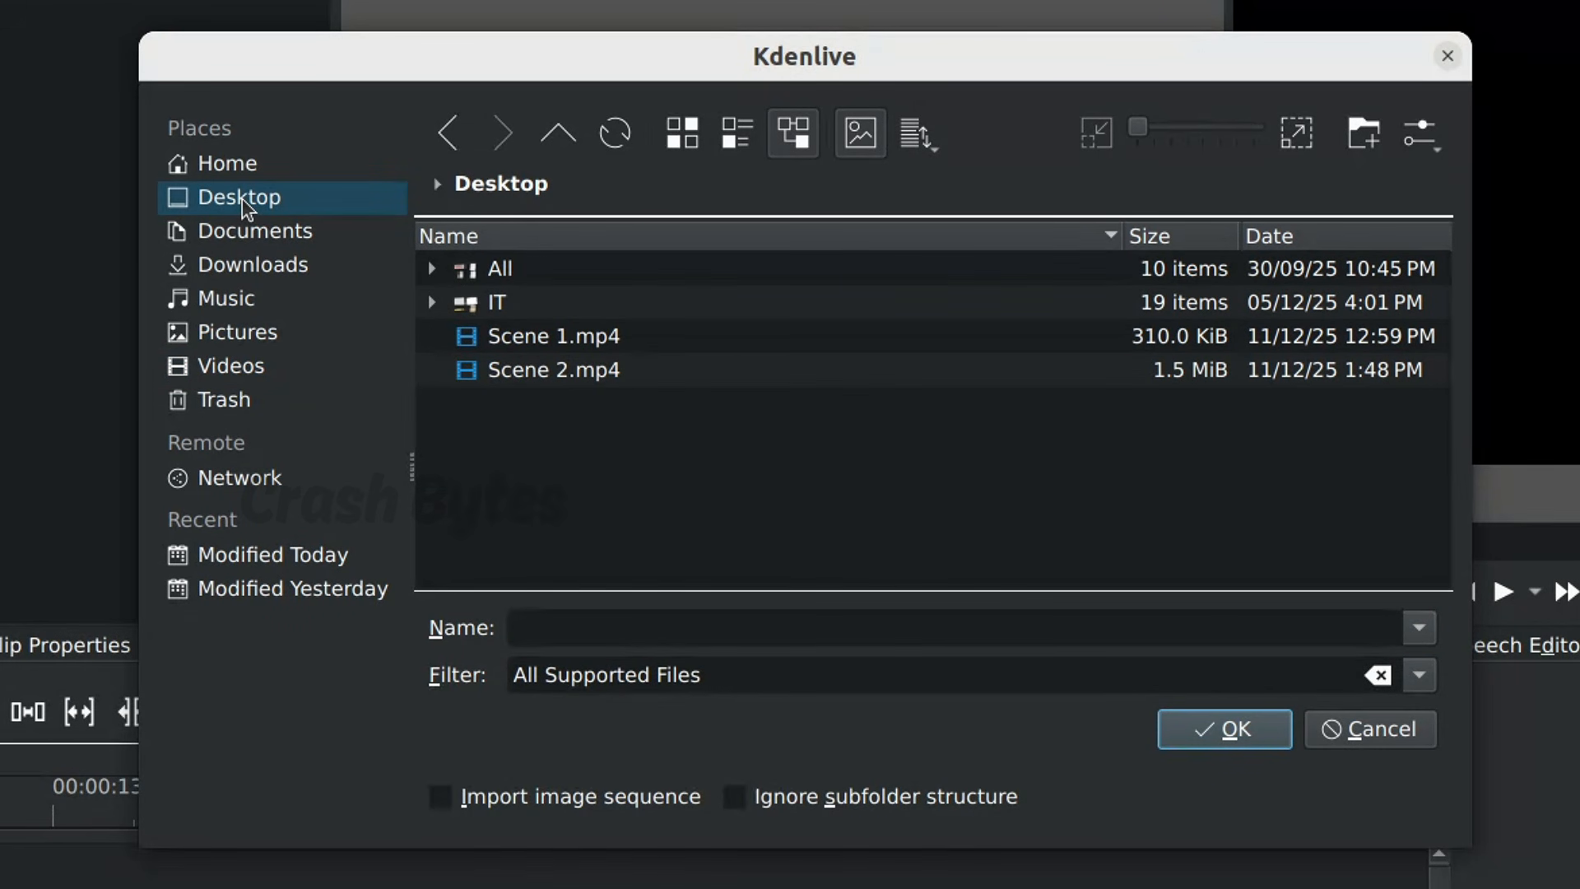
click(539, 337)
click(528, 370)
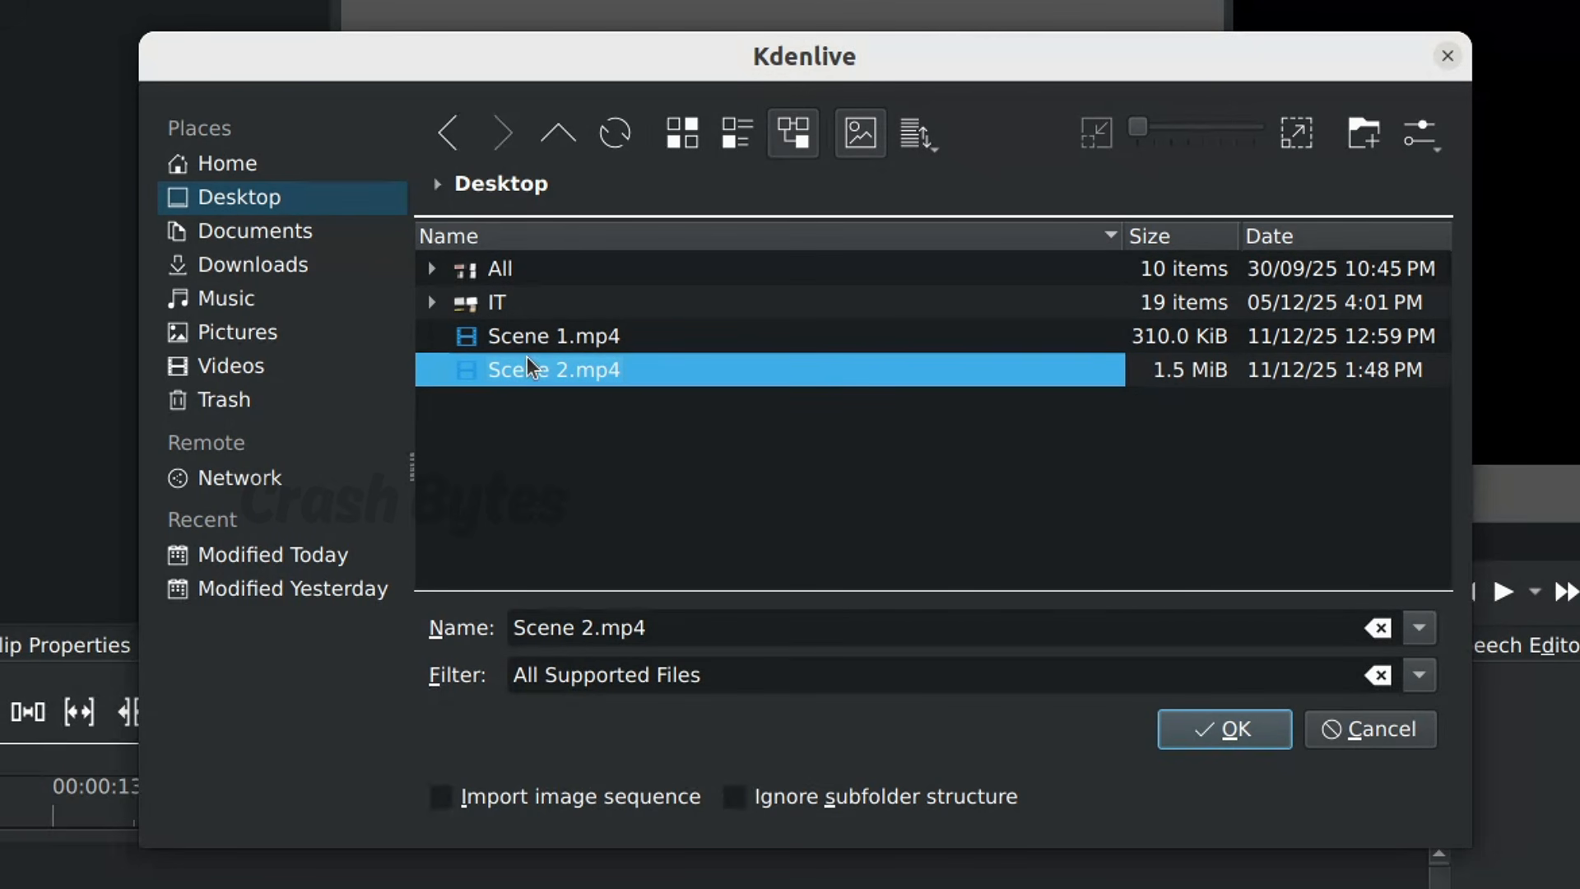
click(518, 344)
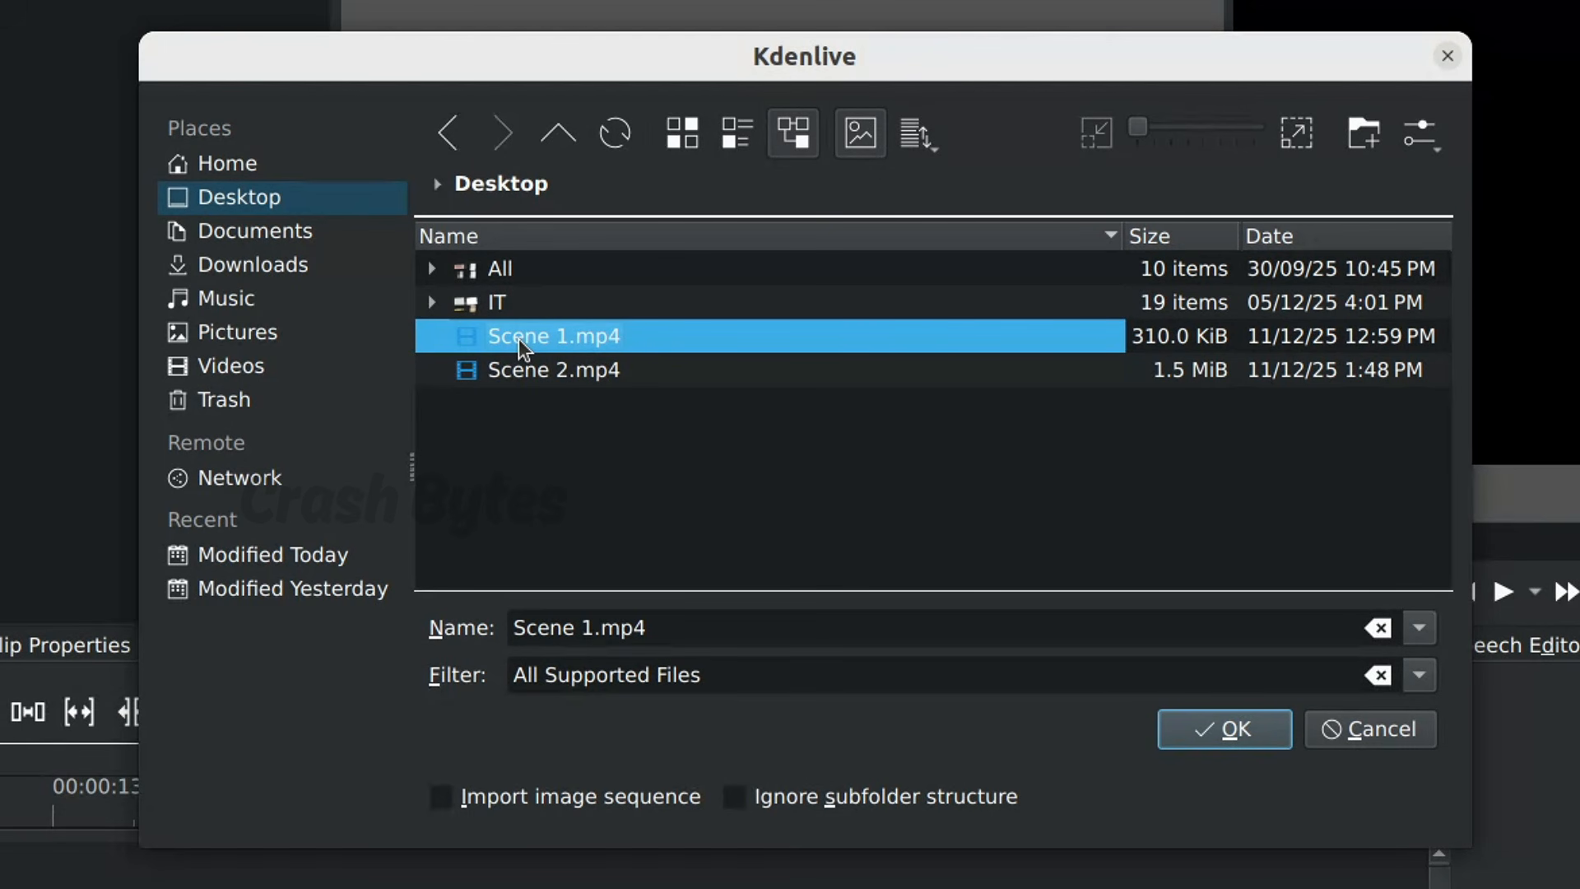
ctrl+click(516, 372)
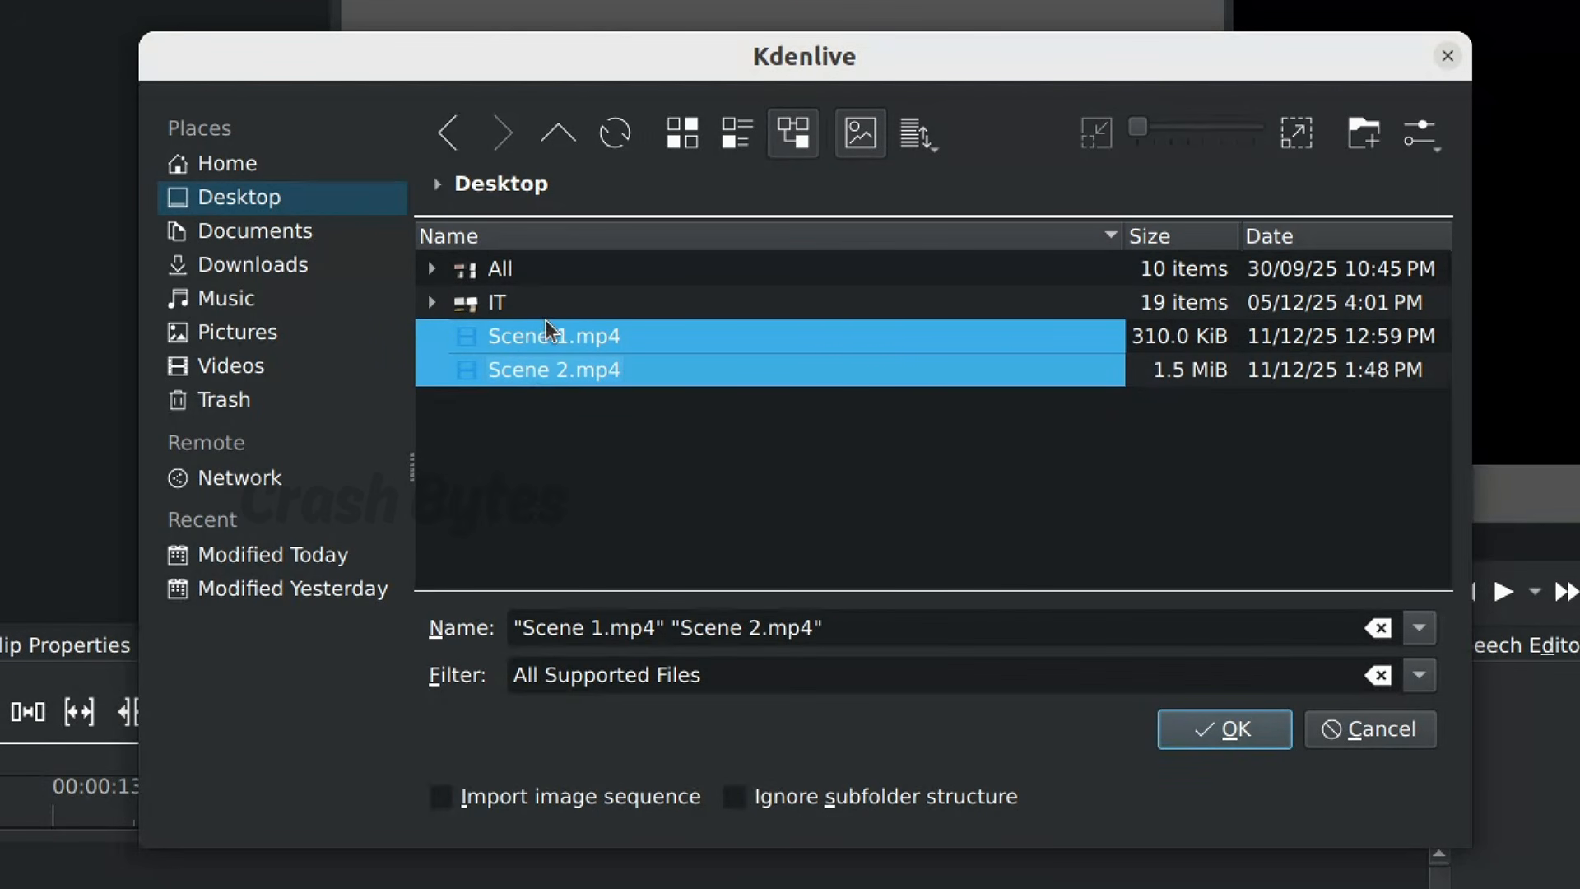
click(1271, 726)
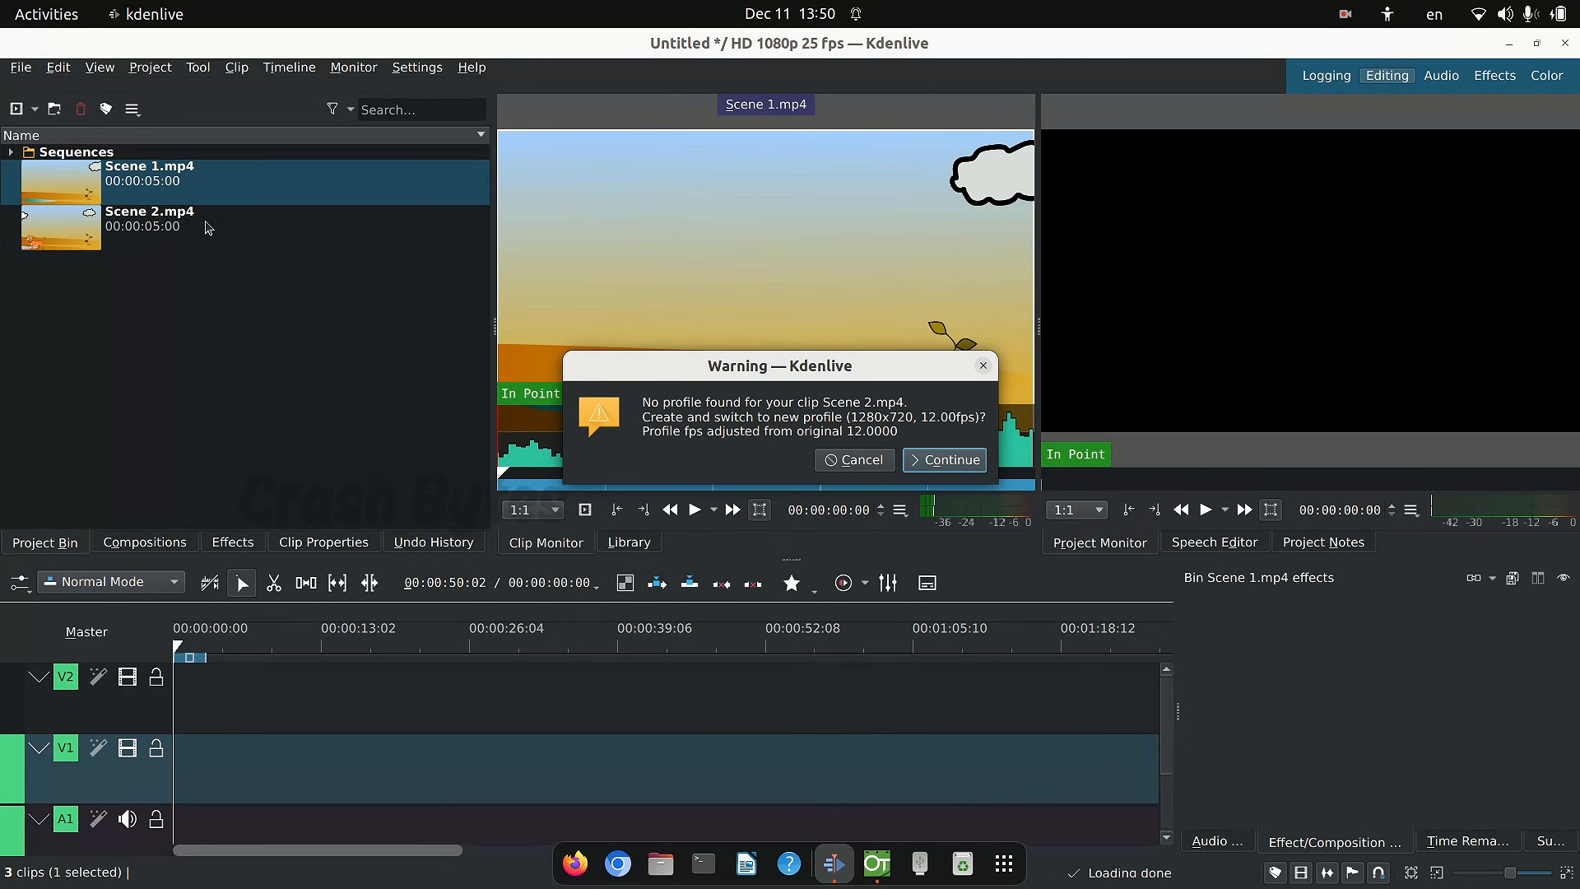
key(Return)
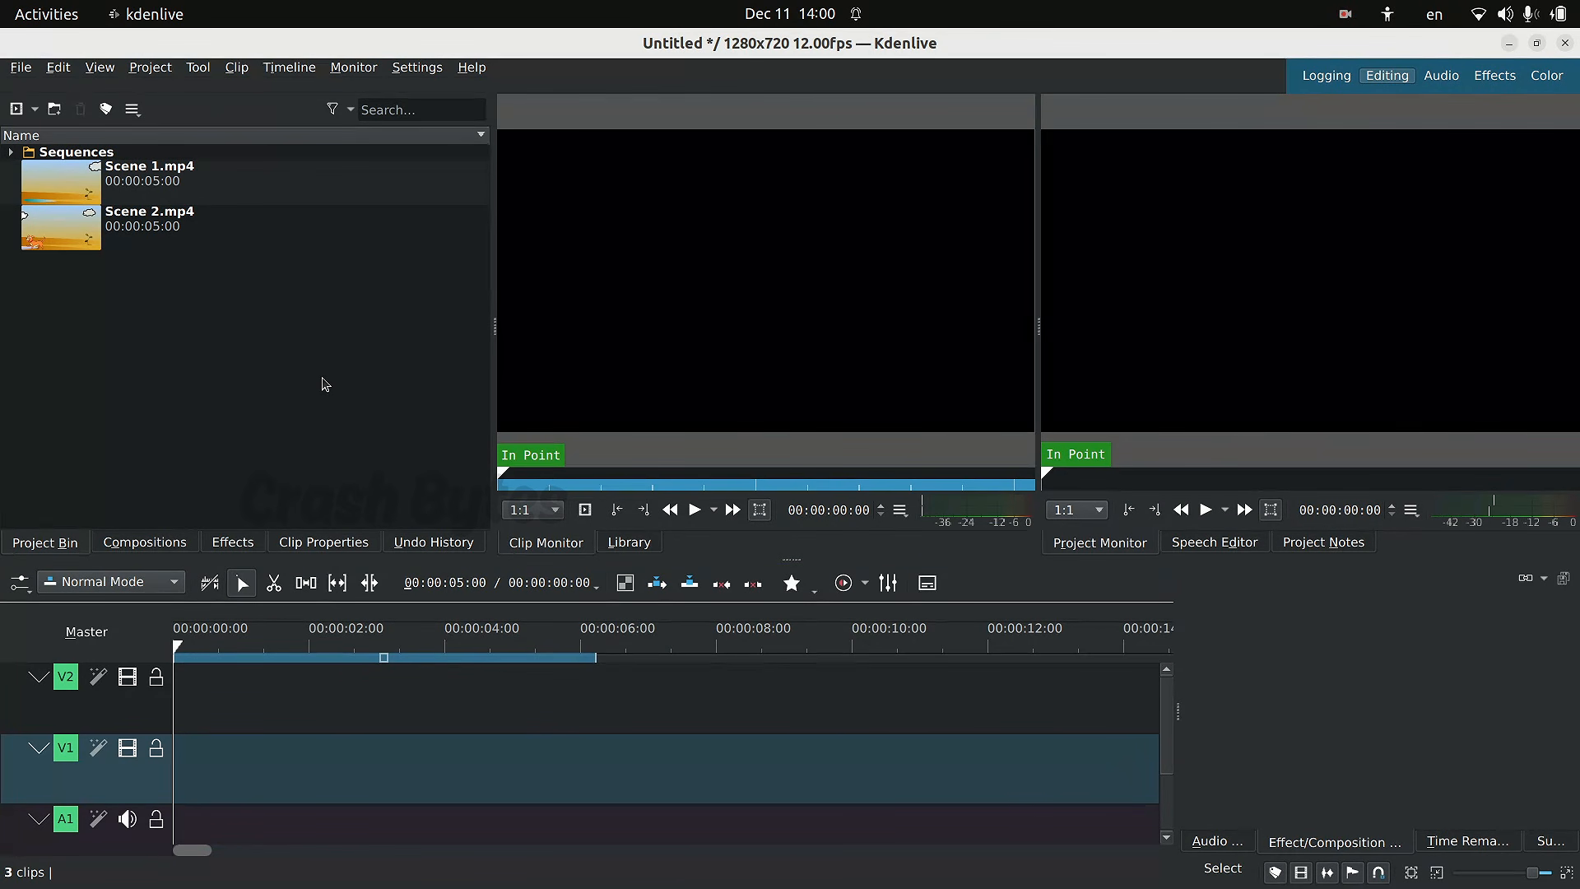
Add a template title to the project using simple.kdenlivetitle with the text LUNA.
click(161, 75)
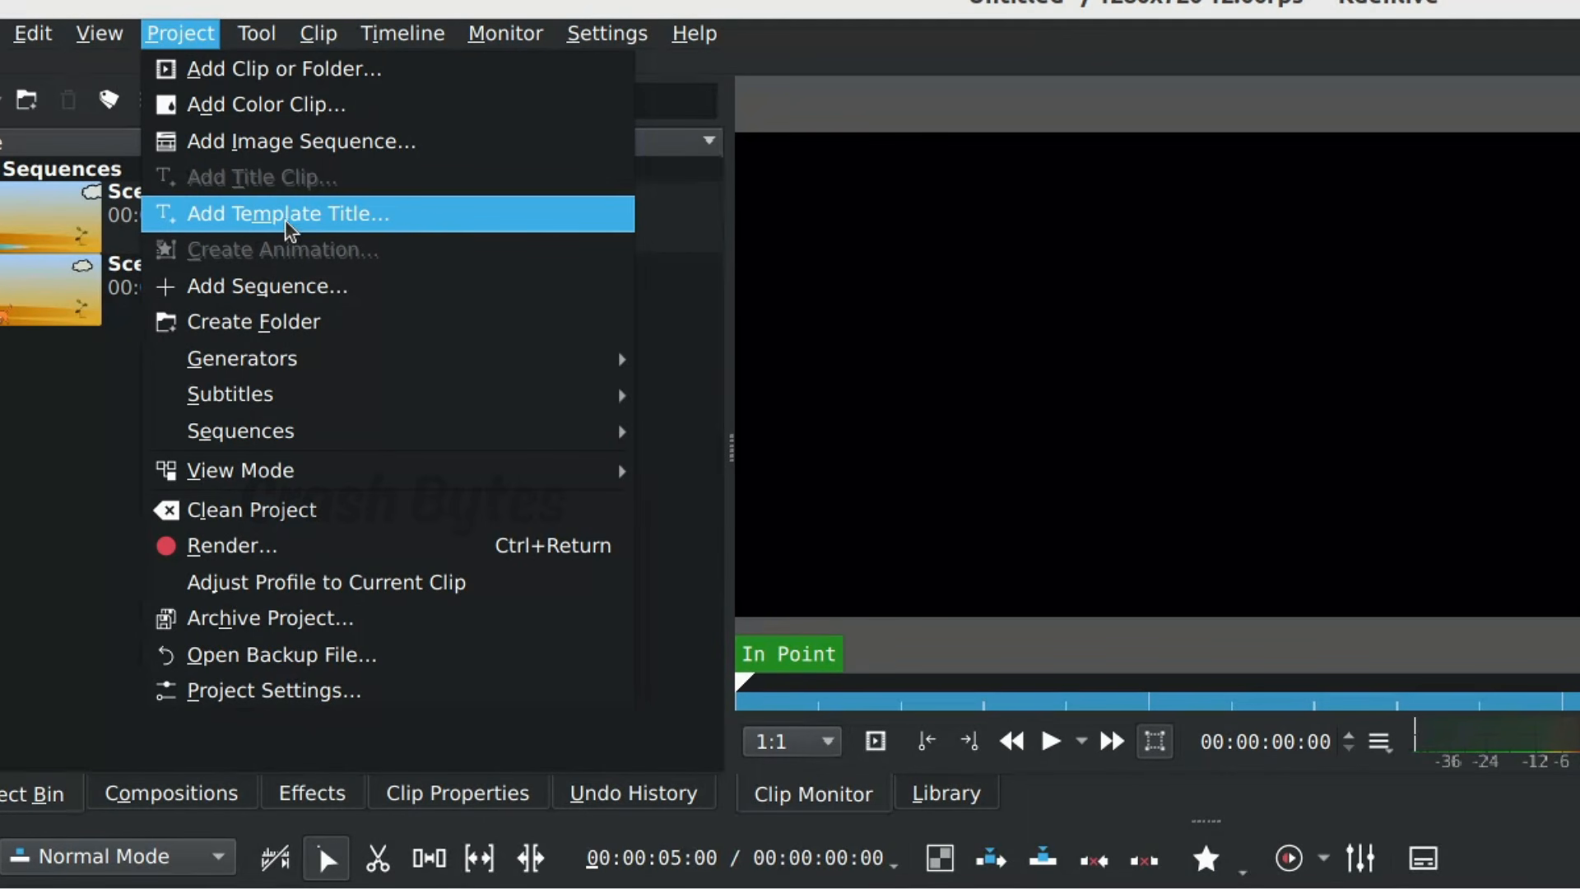
click(343, 217)
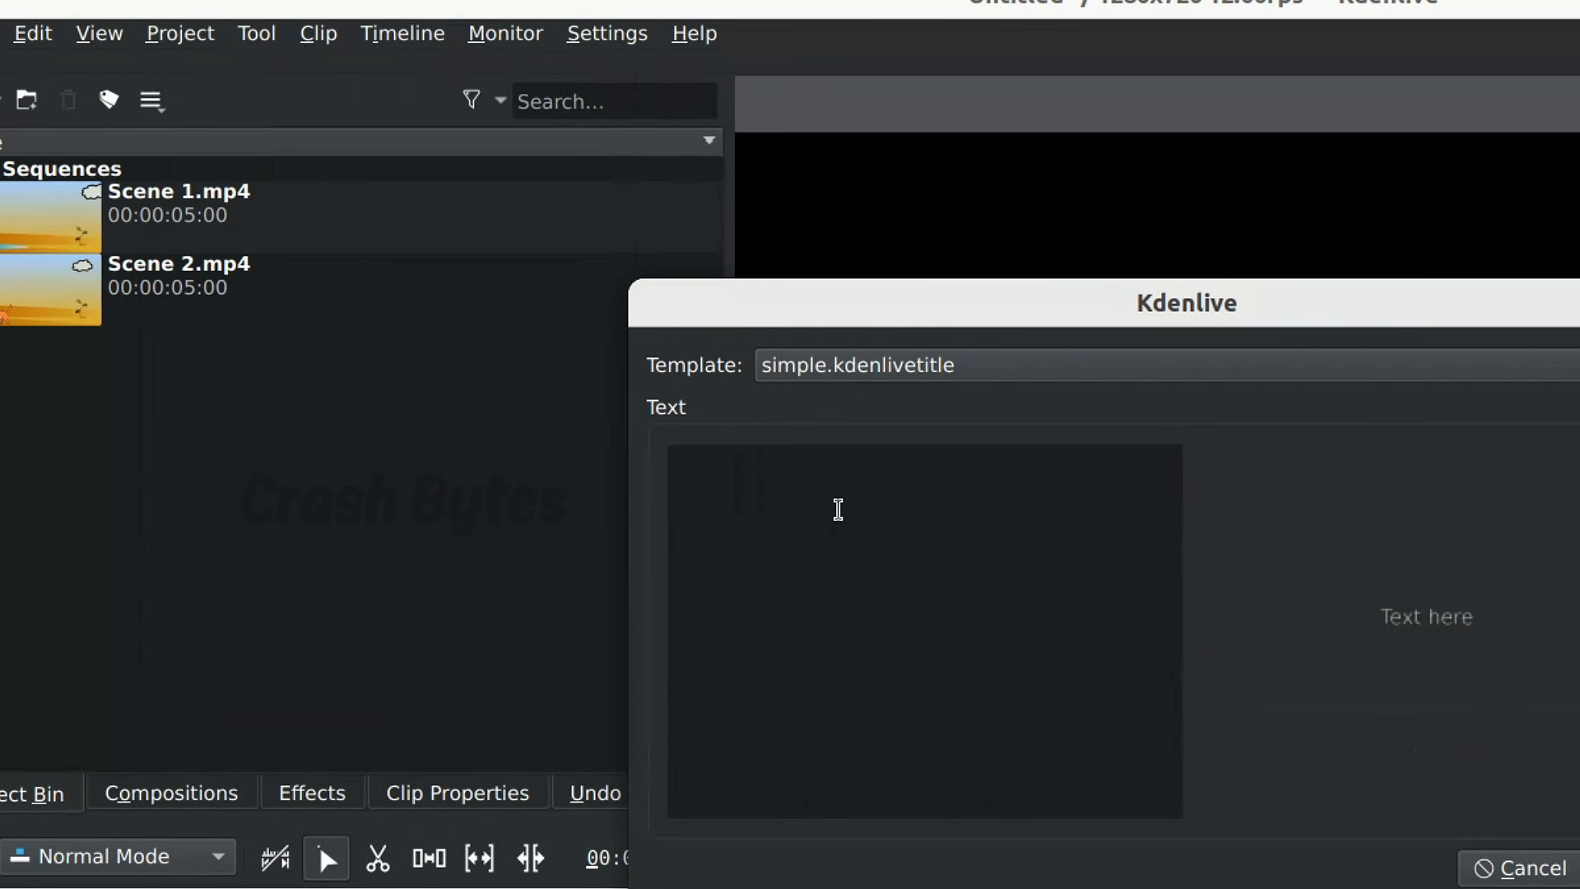
text(LUNA)
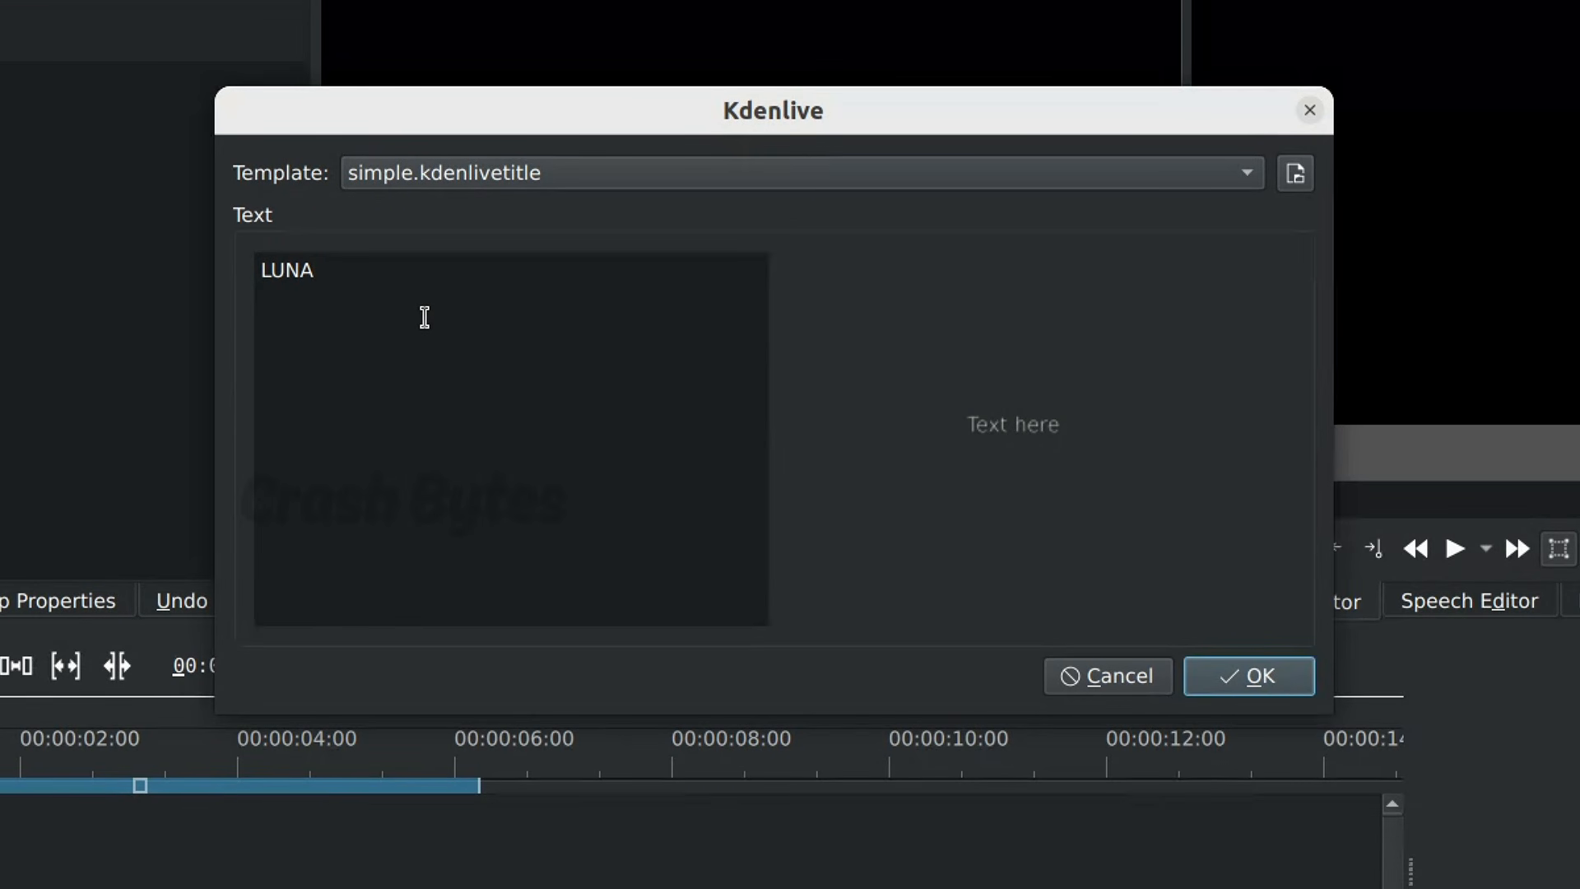
click(1298, 688)
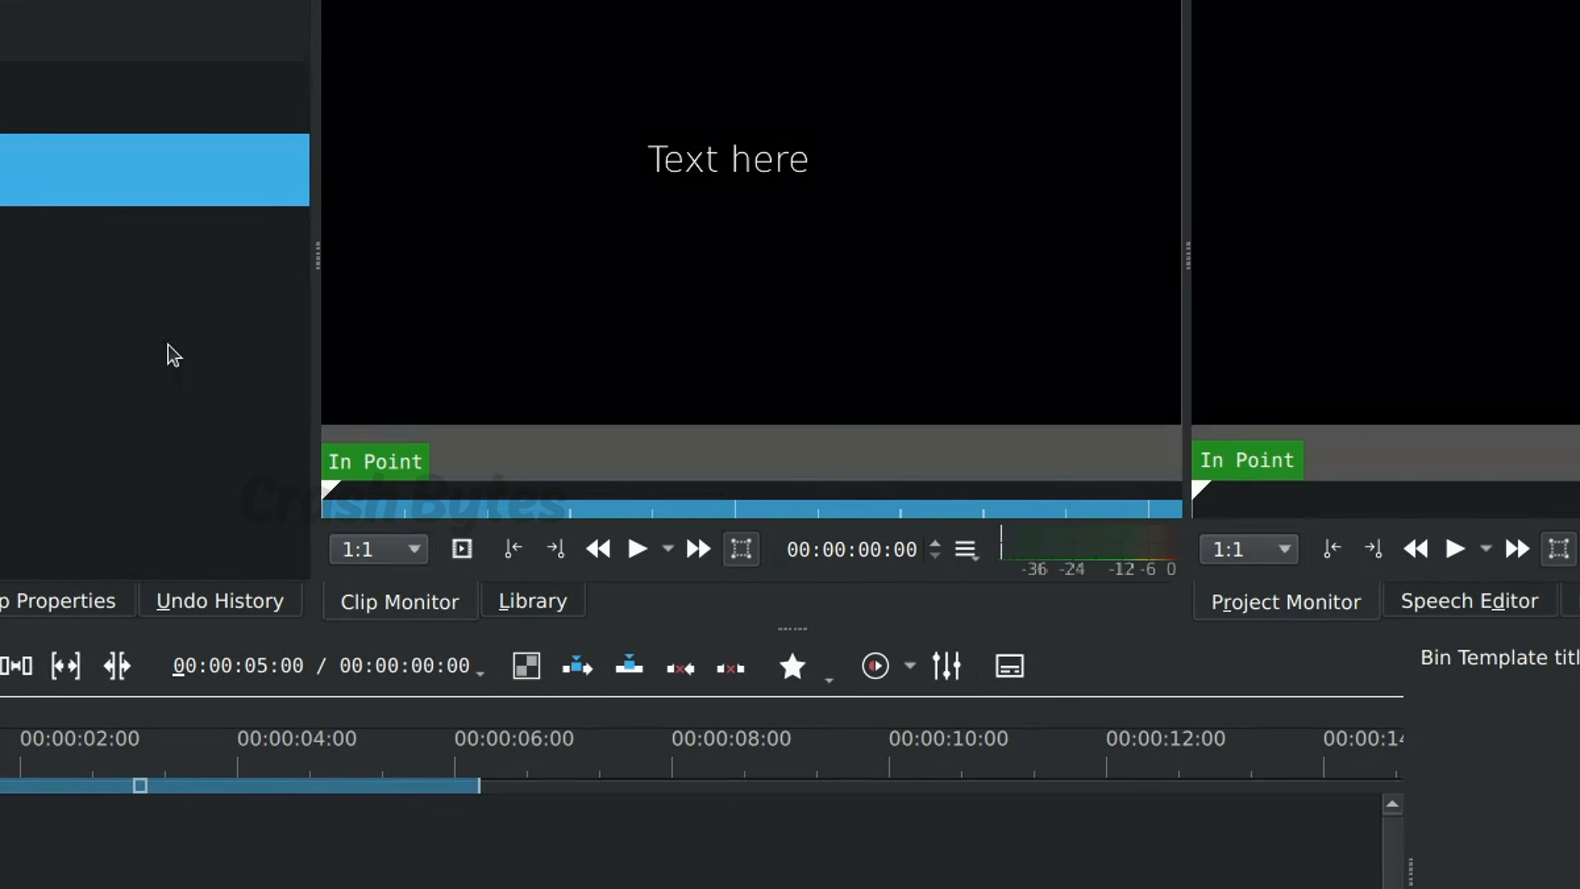
Open the template title clip for editing and replace its placeholder text with LUNA.
double_click(123, 195)
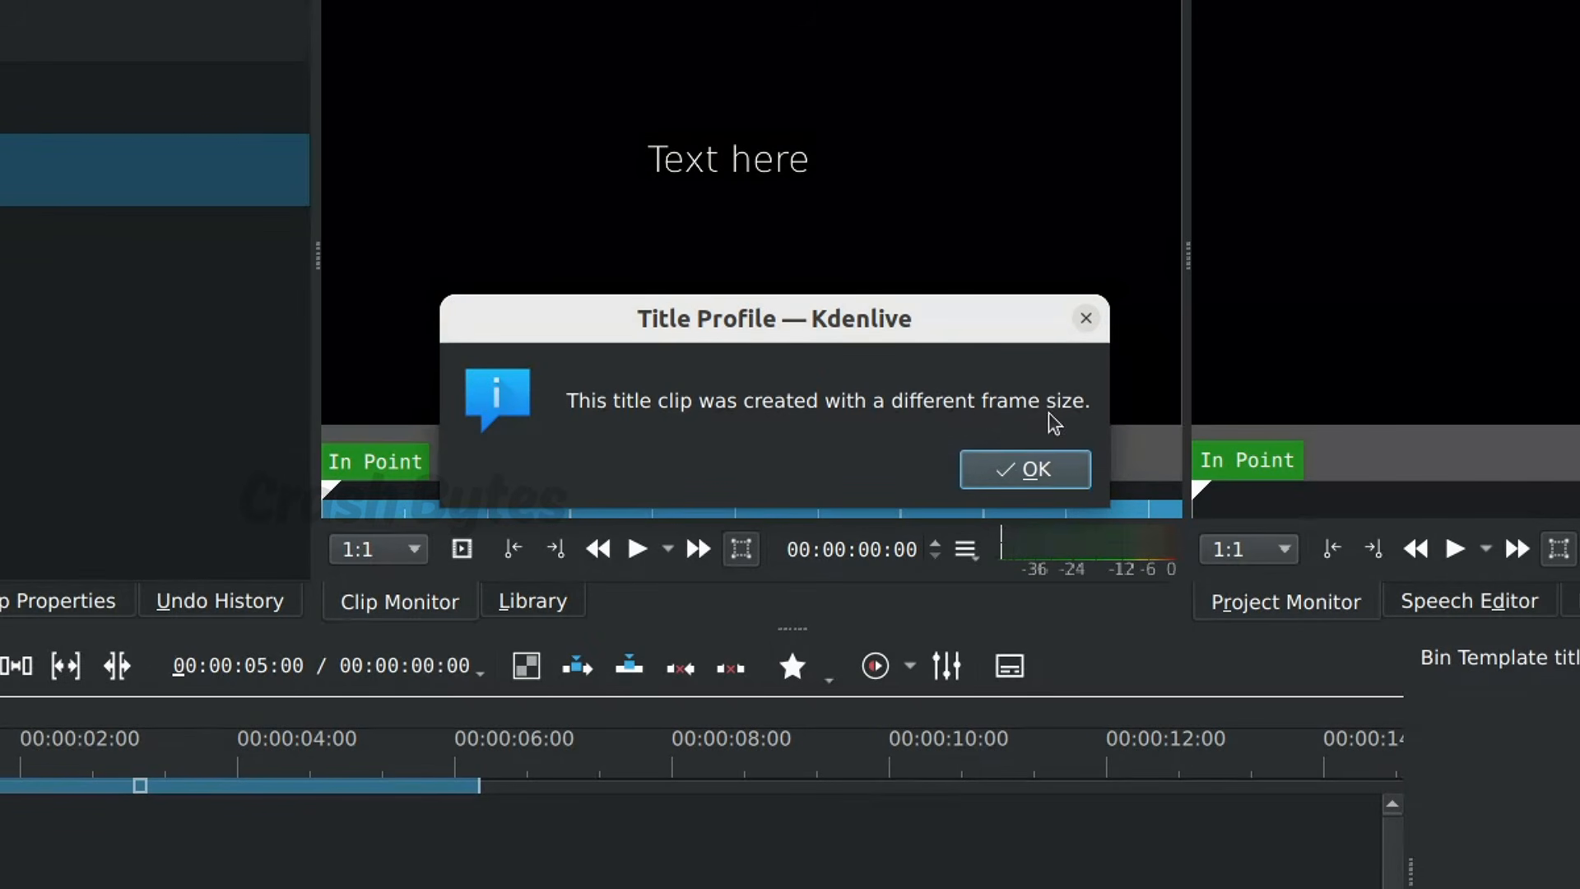
click(1076, 467)
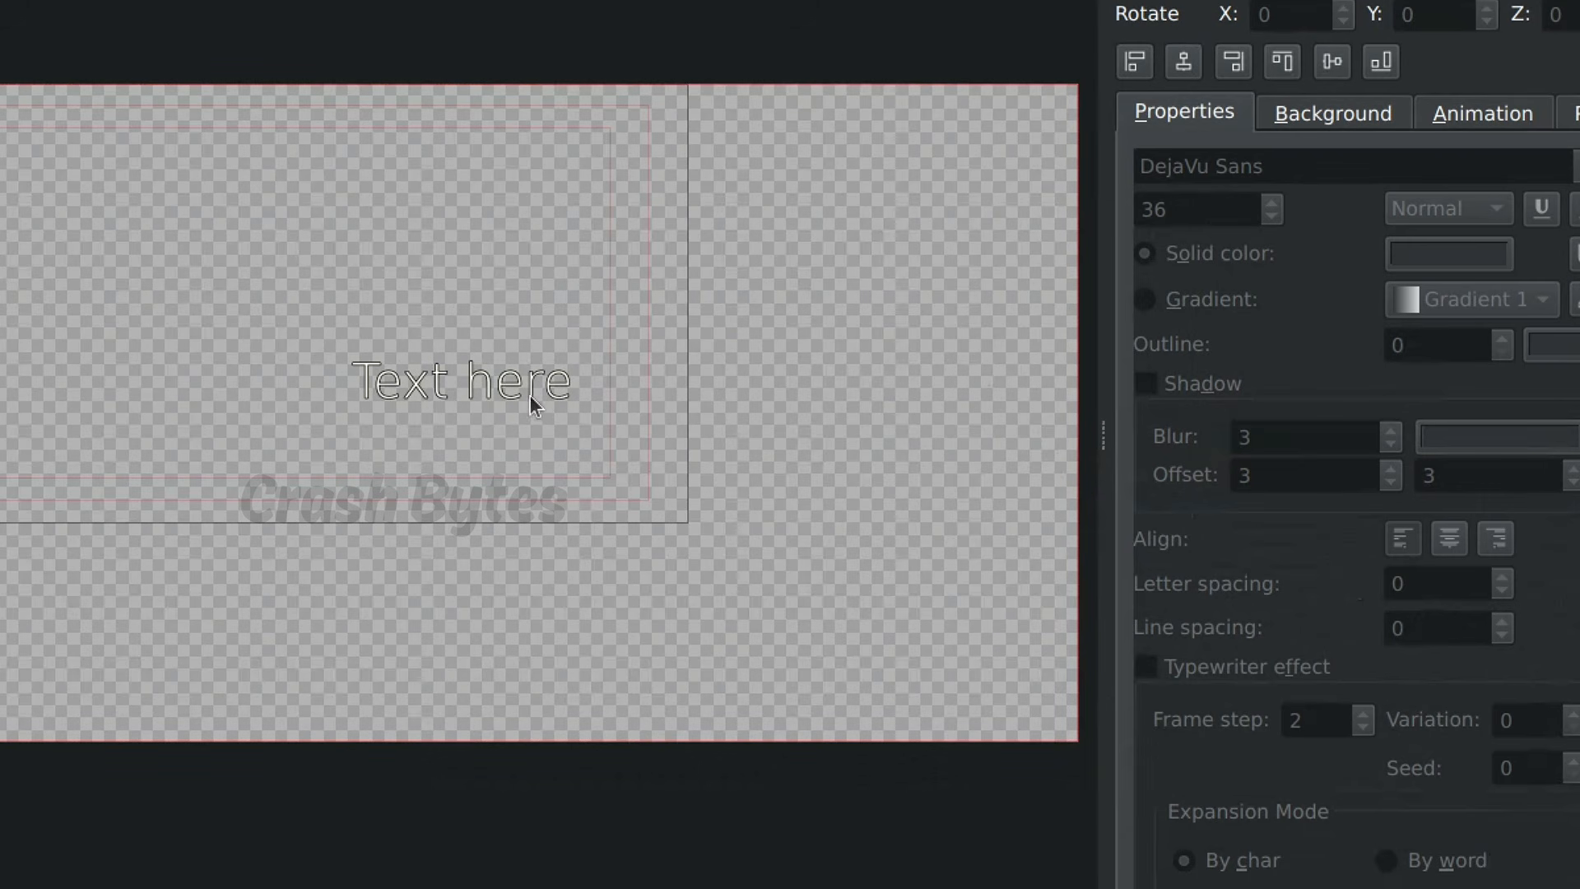
click(452, 381)
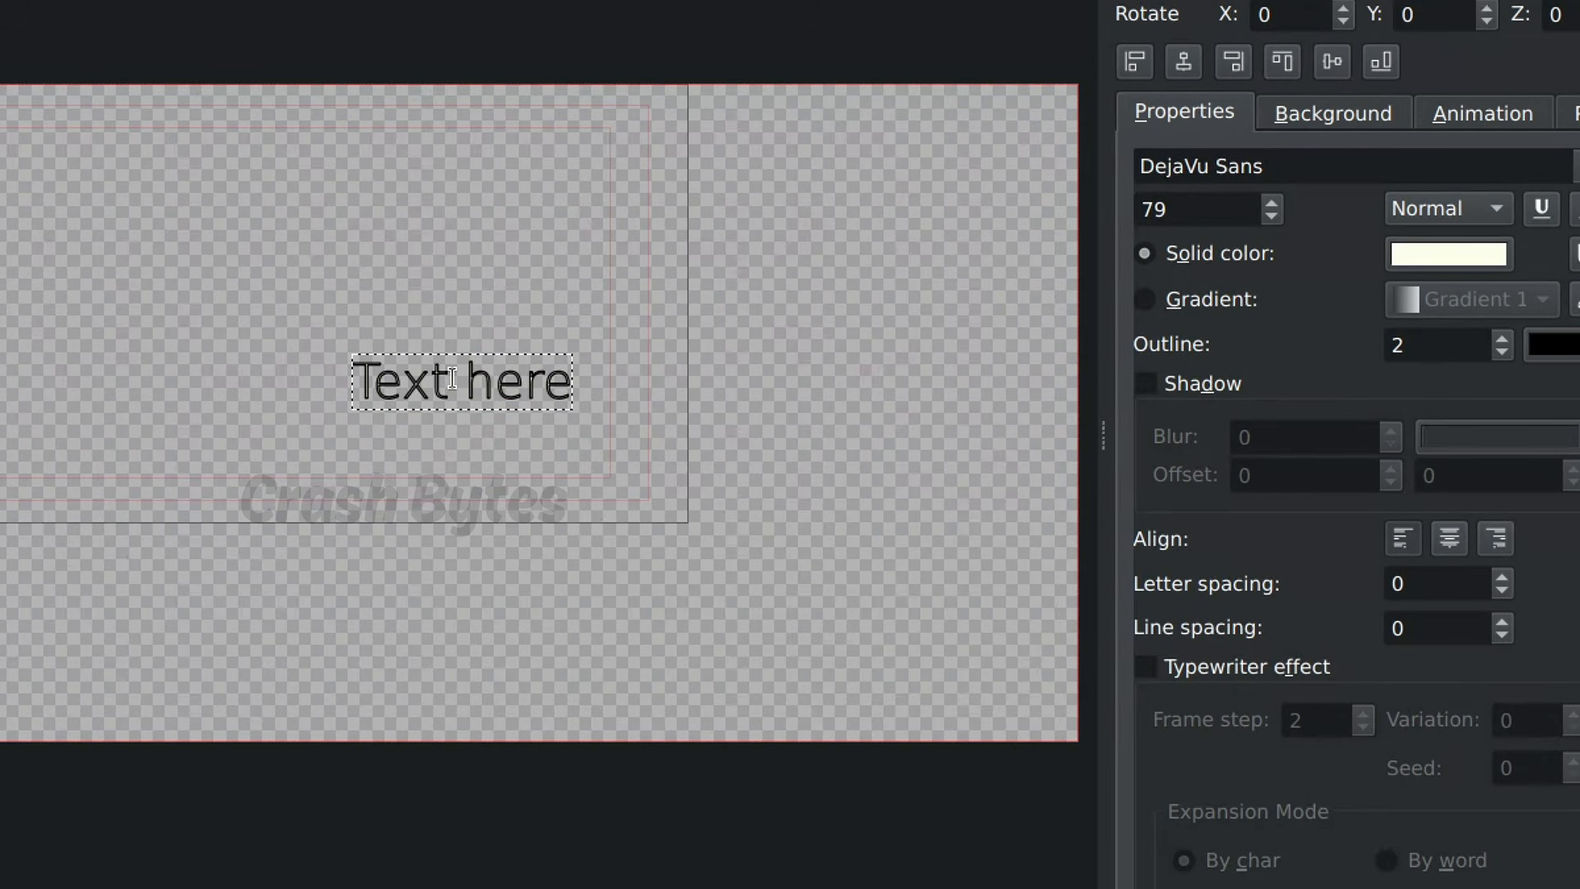
triple_click(451, 380)
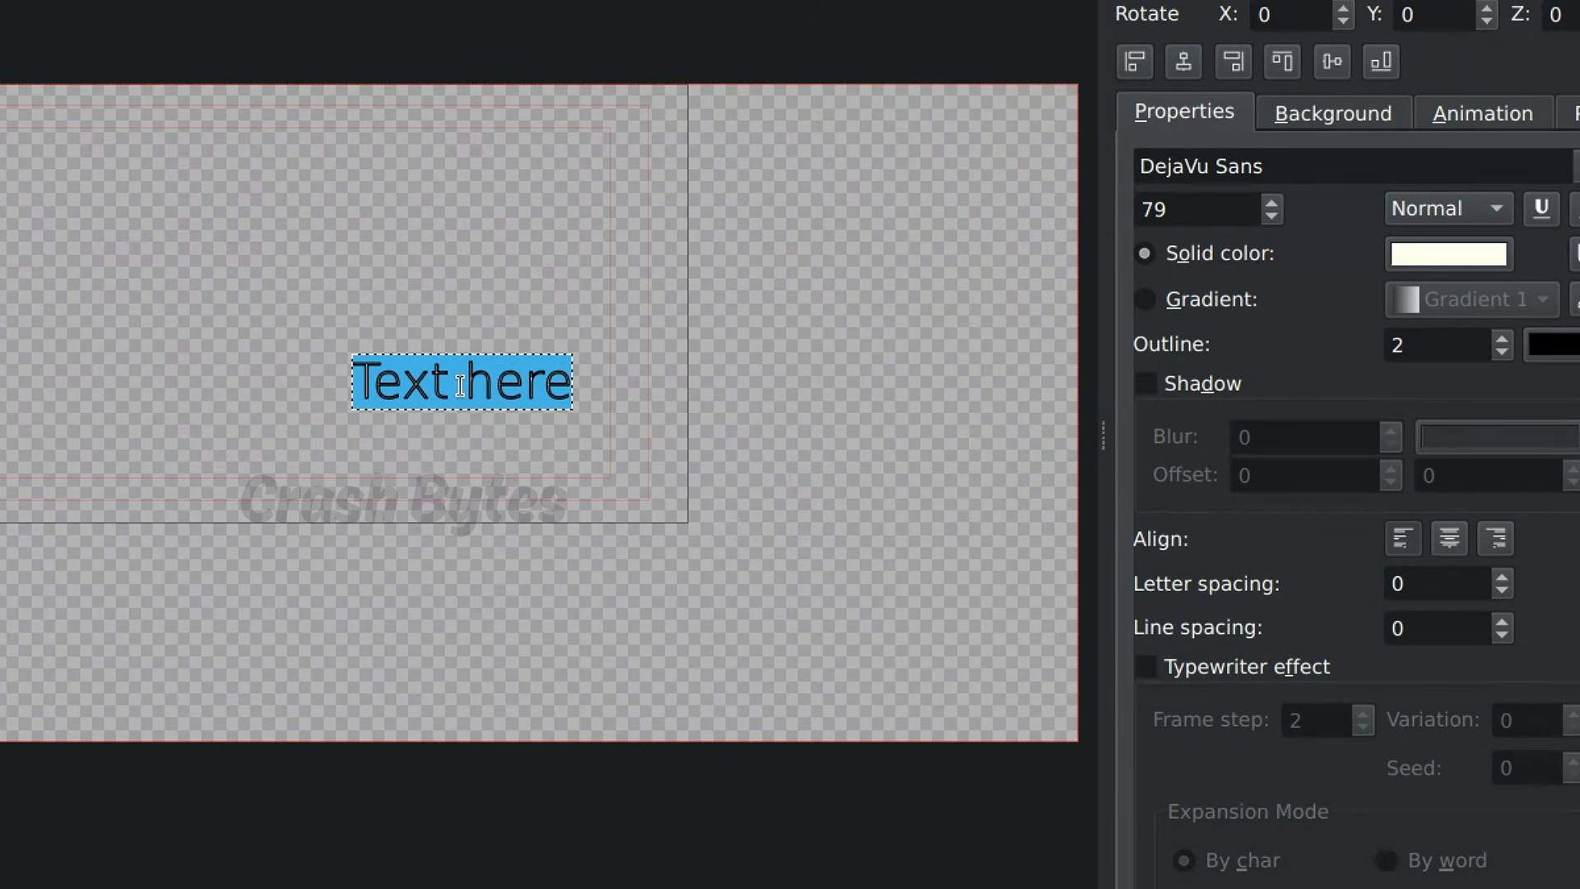
text(LUNA)
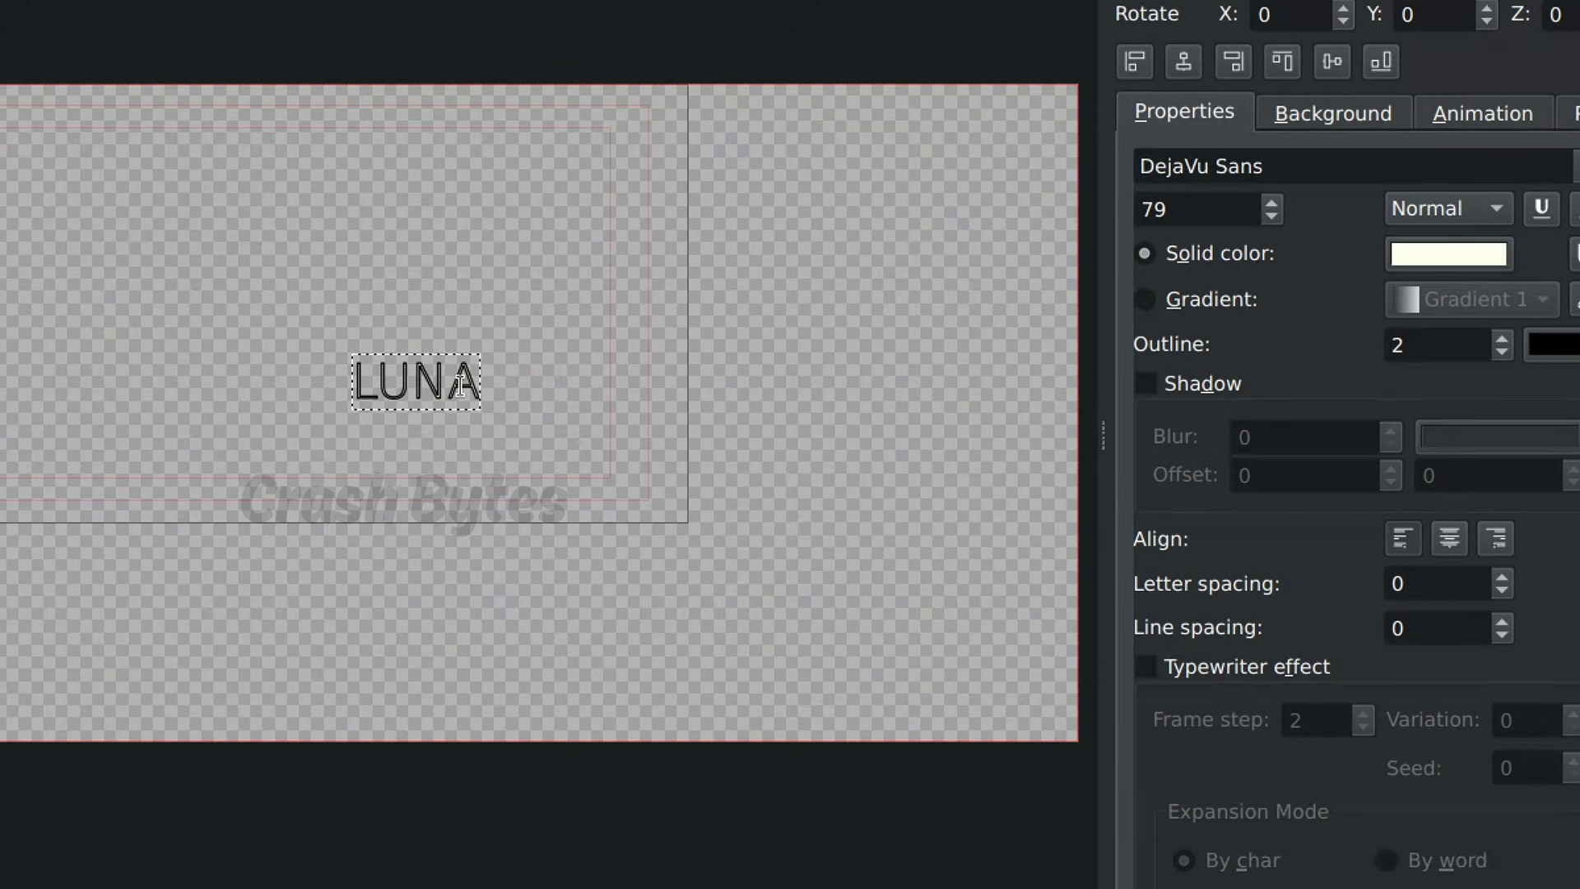
Set the LUNA text's solid color to white (#ffffff) and its font size to 200.
double_click(460, 387)
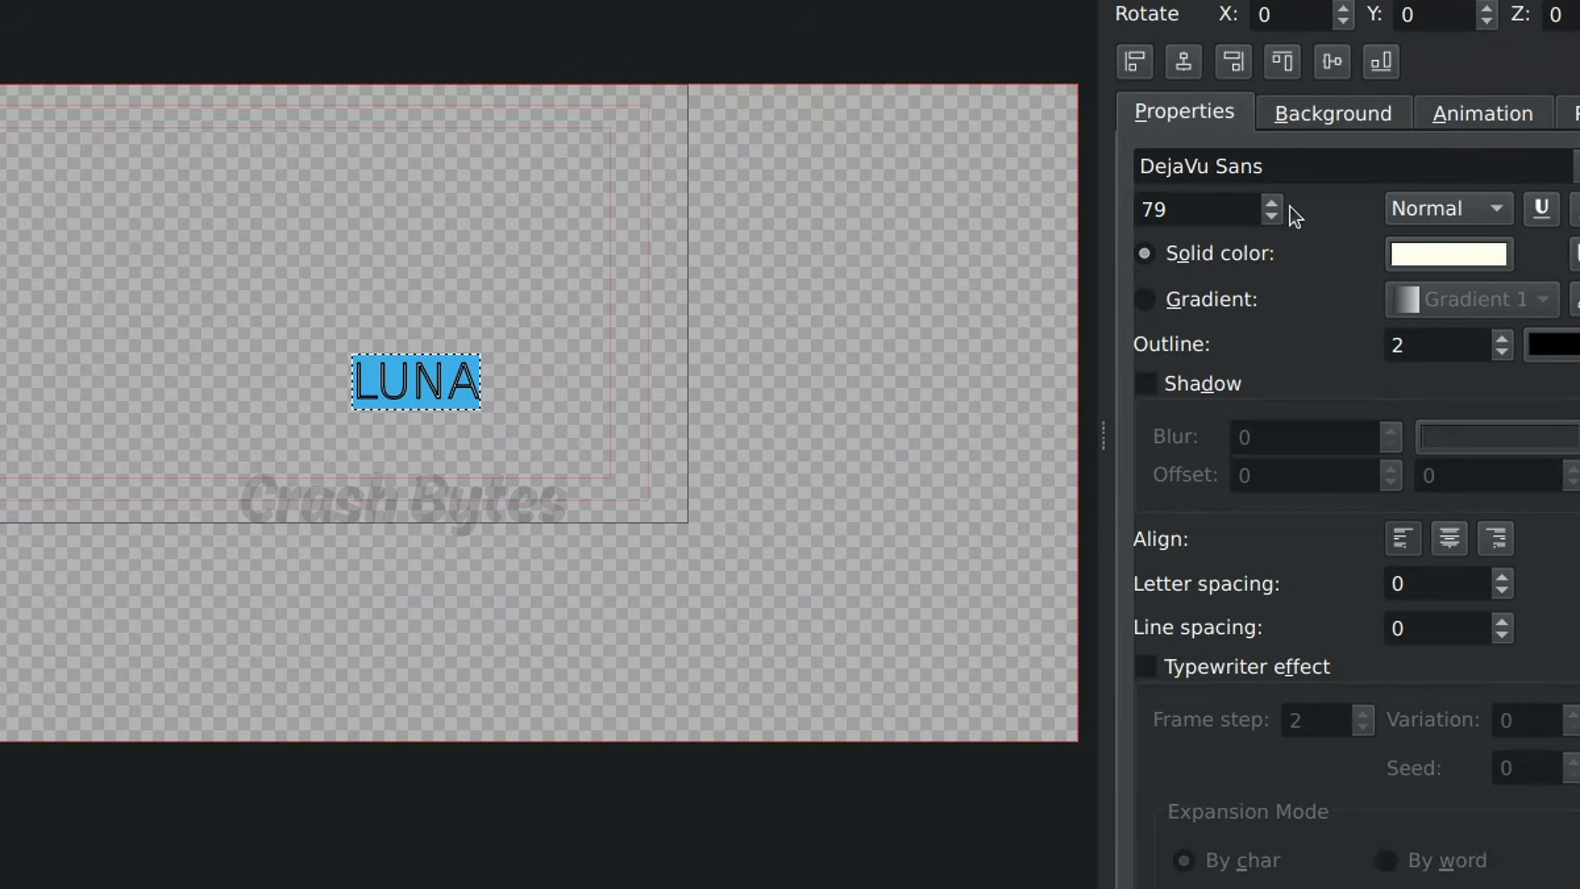
scroll(1270, 205, up, 9)
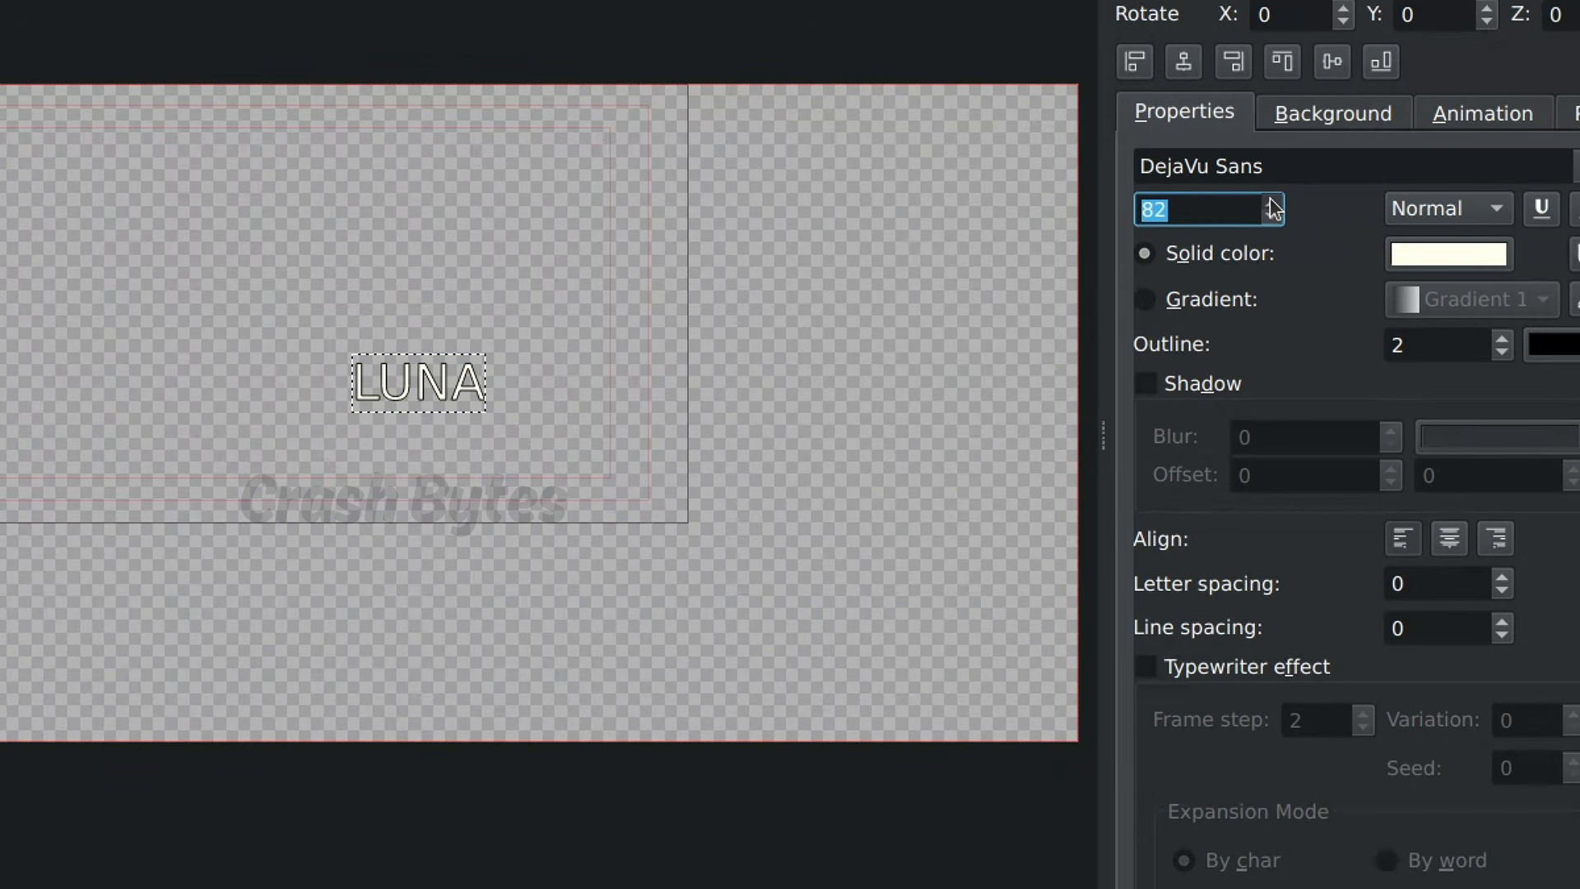
click(1479, 251)
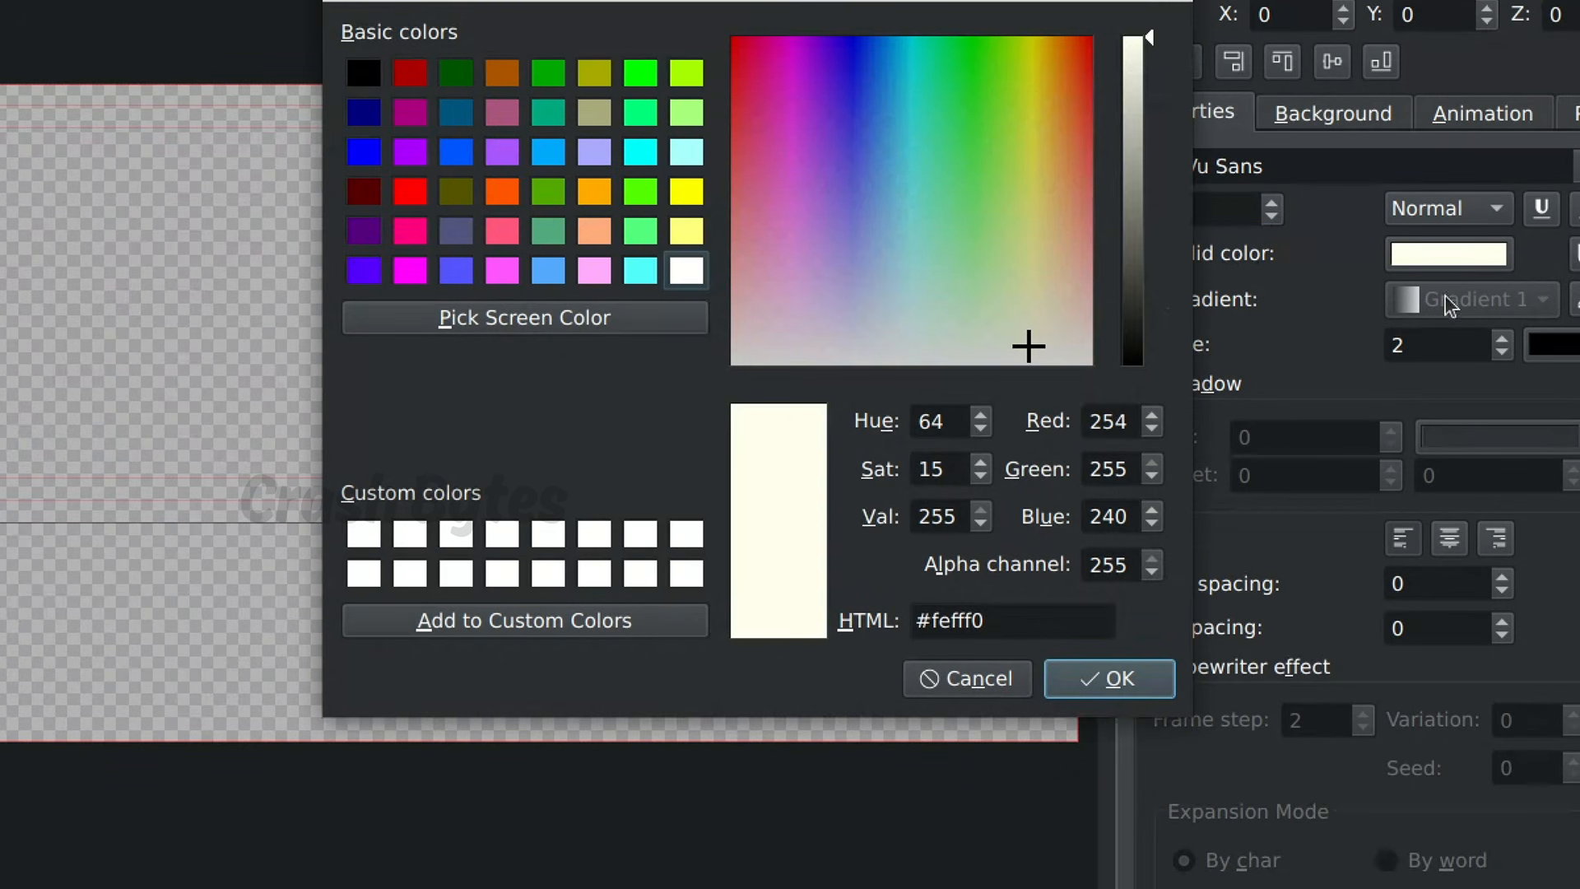
drag(773, 522, 755, 586)
drag(1065, 208, 689, 423)
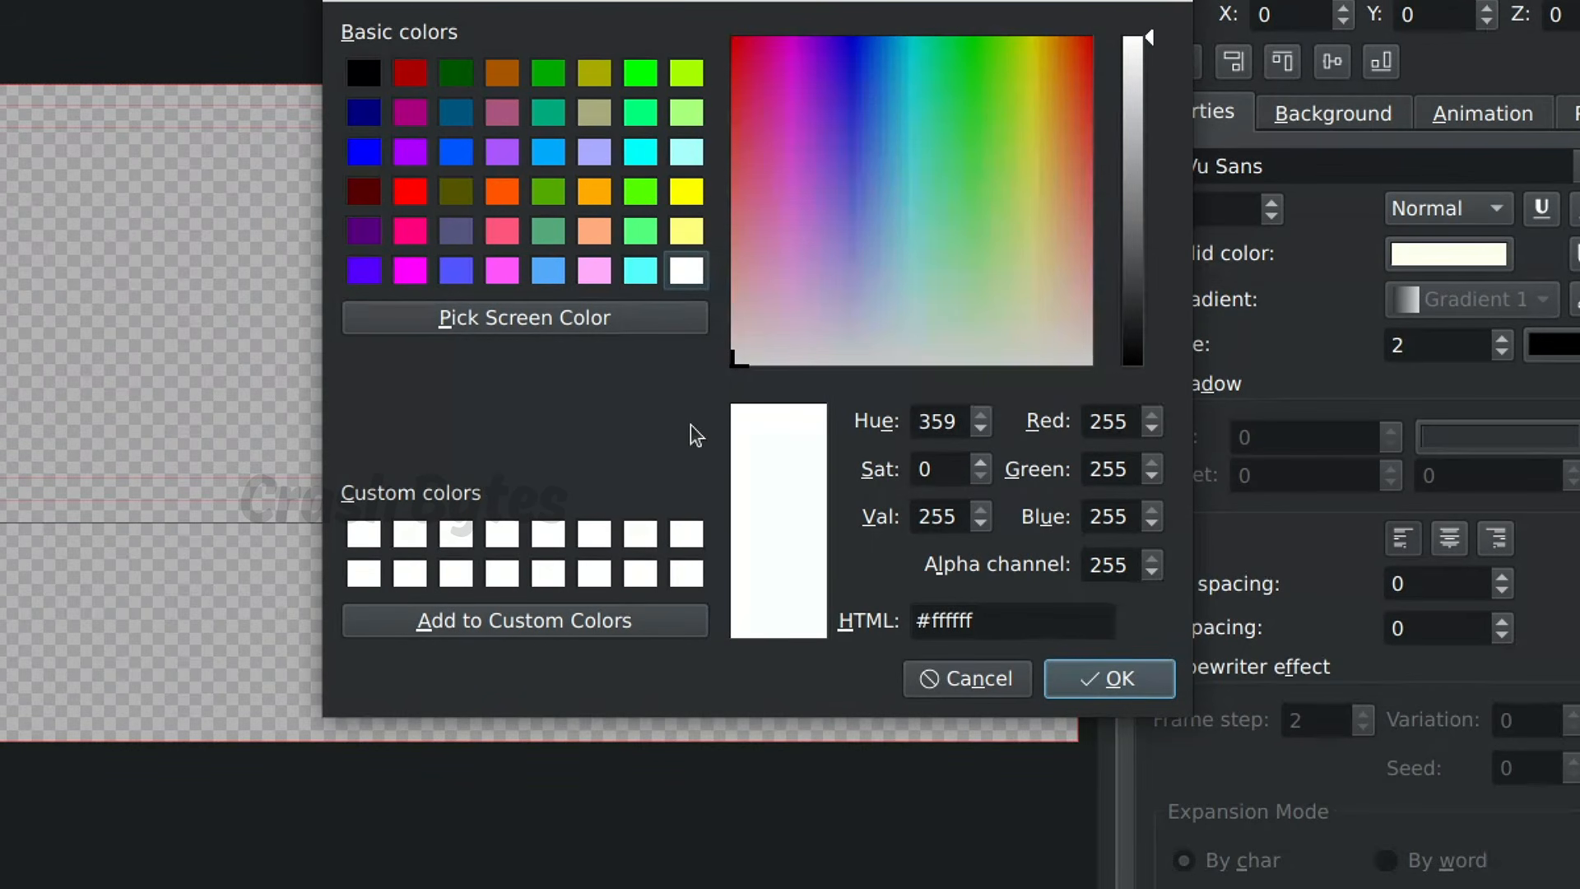
click(1130, 676)
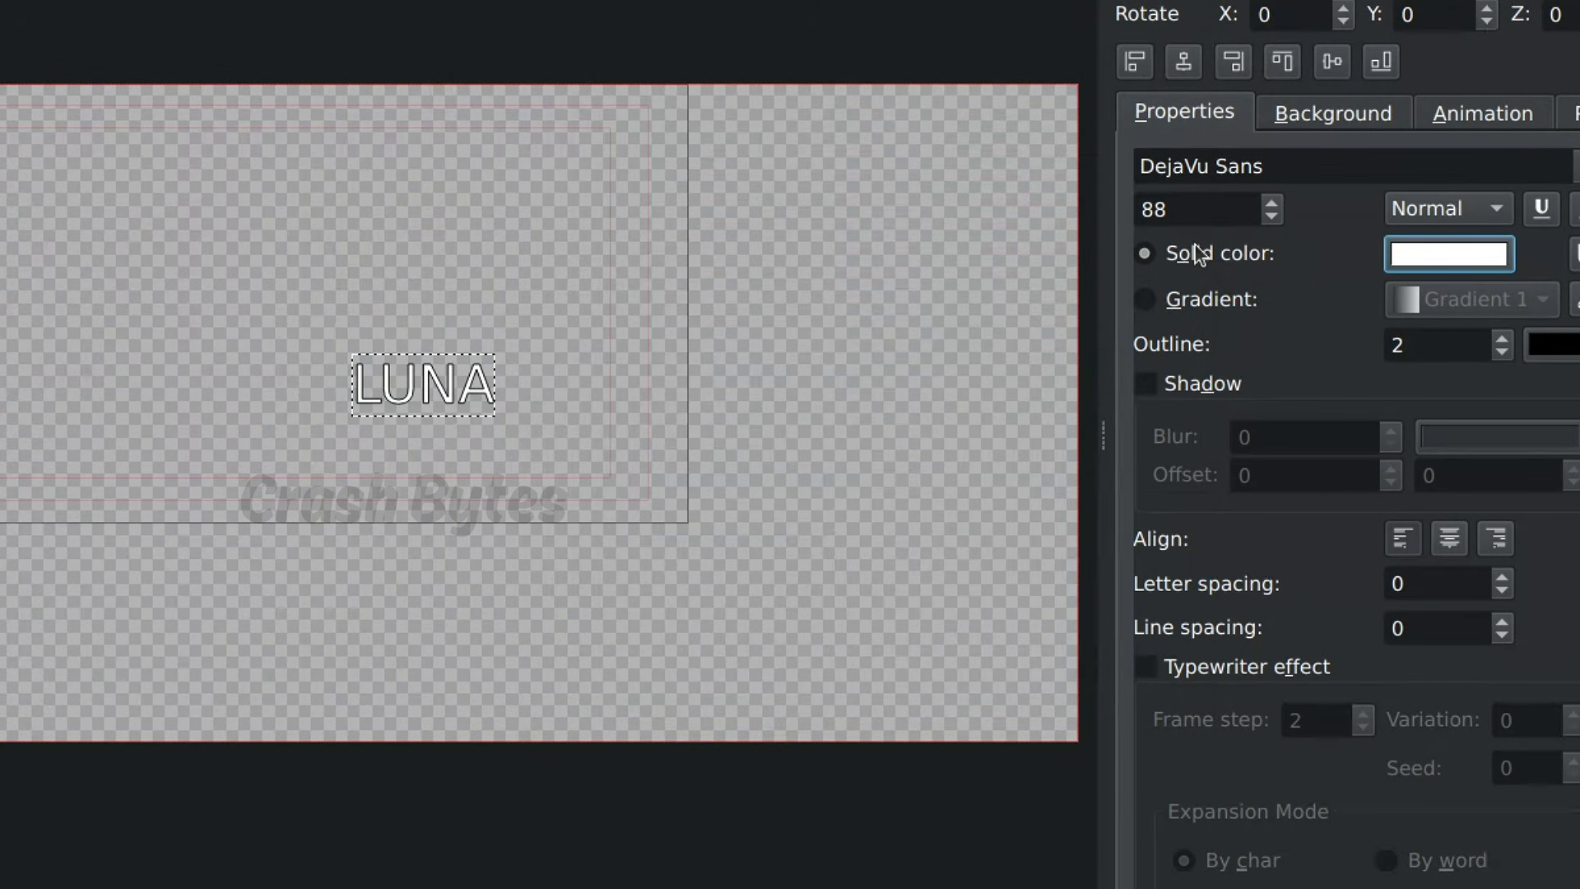
drag(1255, 215, 1101, 218)
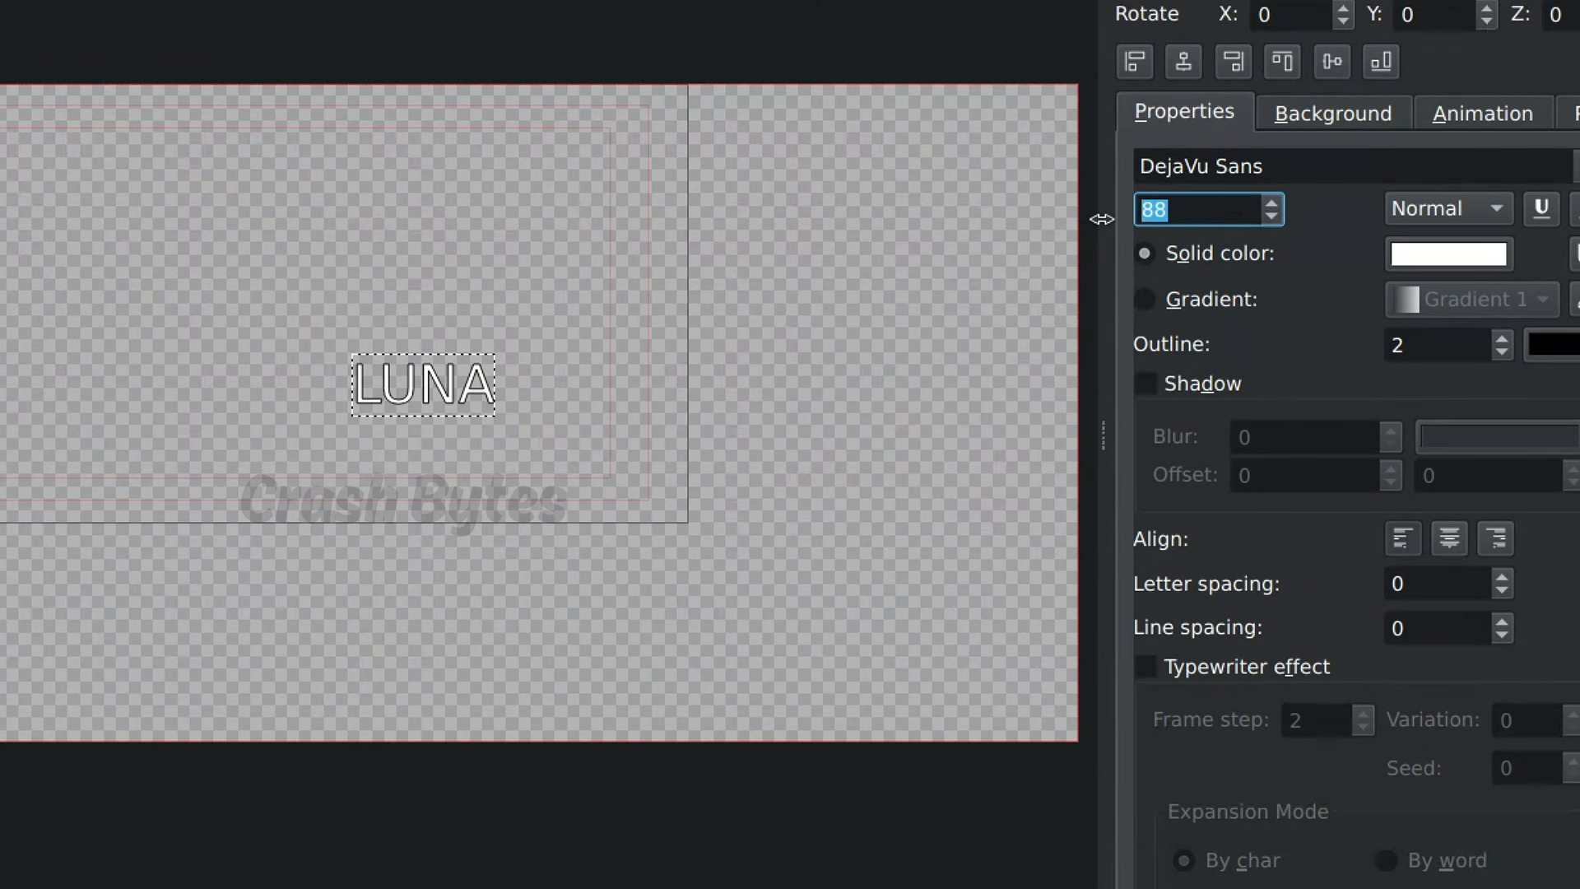
text(200)
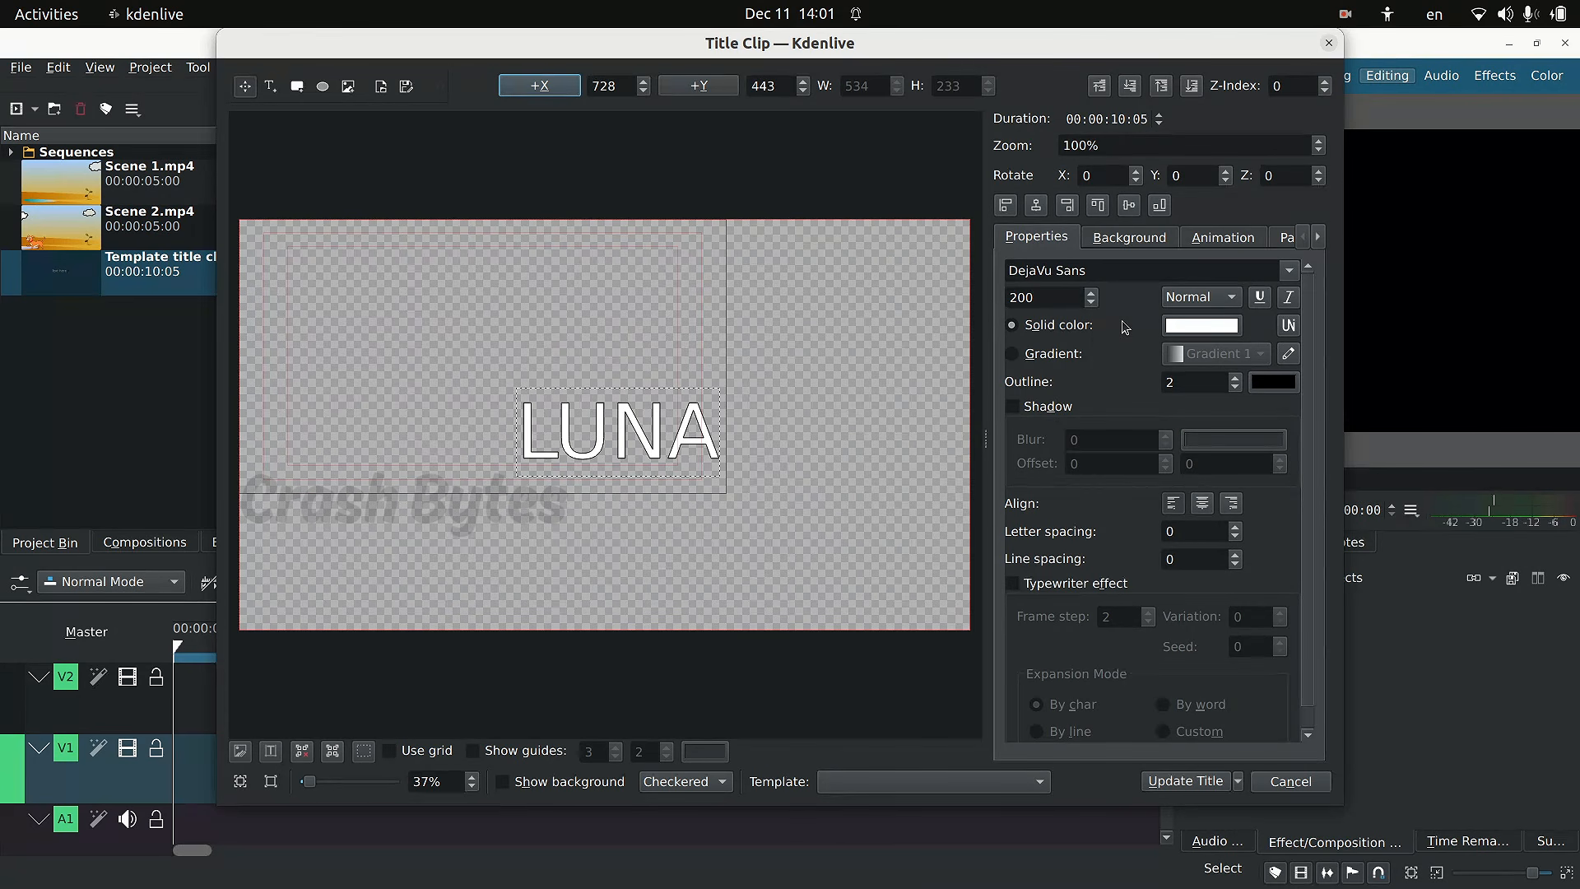
Check the title's background settings, update the title, and save its changes in this project only.
click(1127, 237)
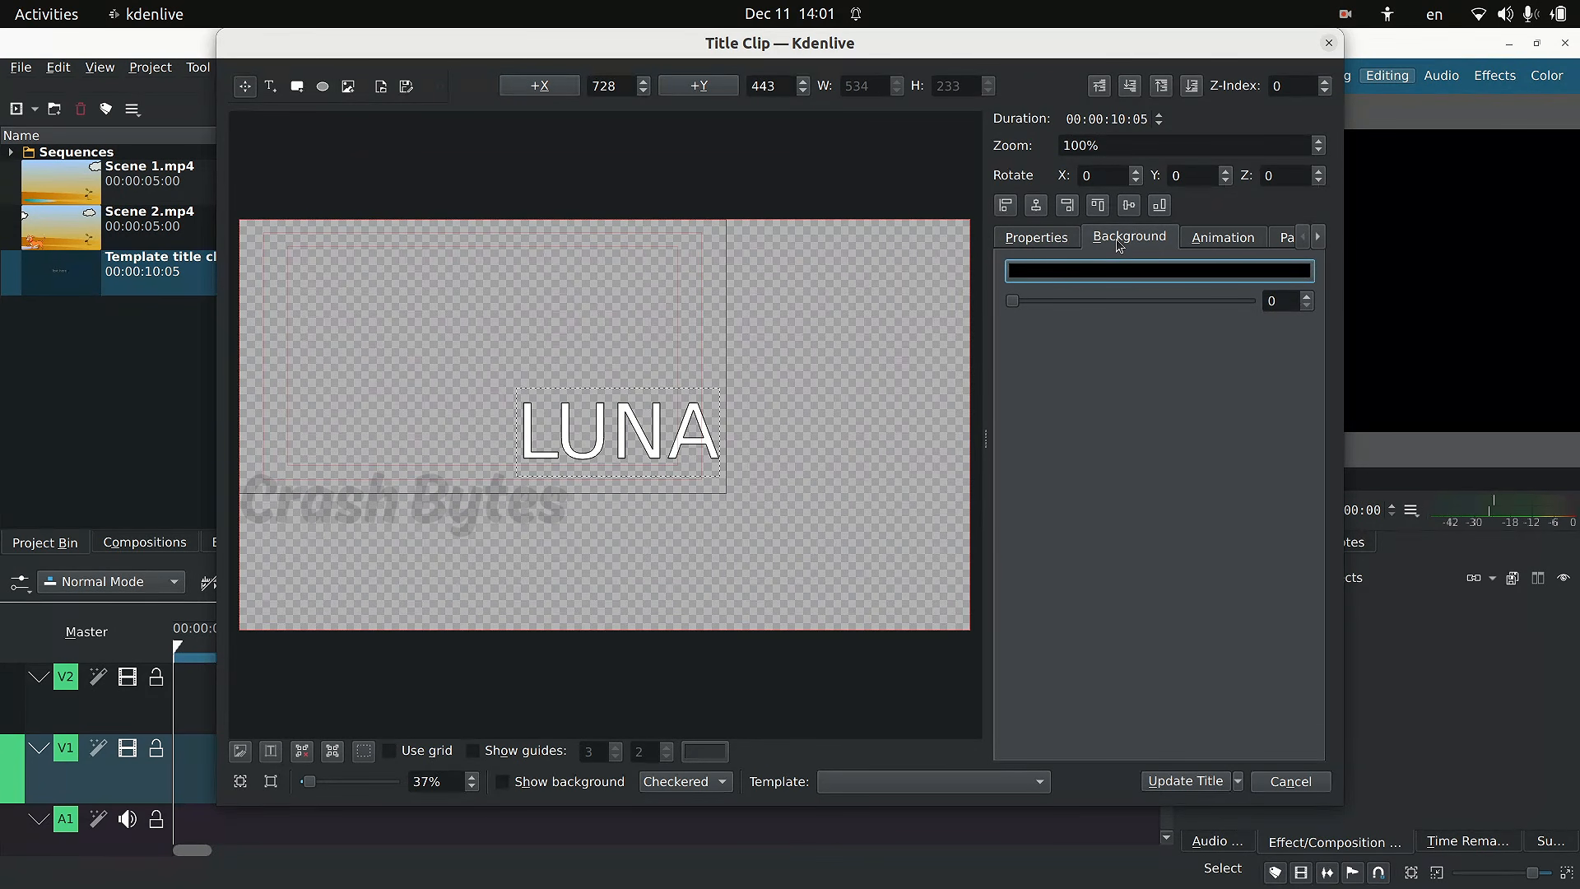
click(1185, 781)
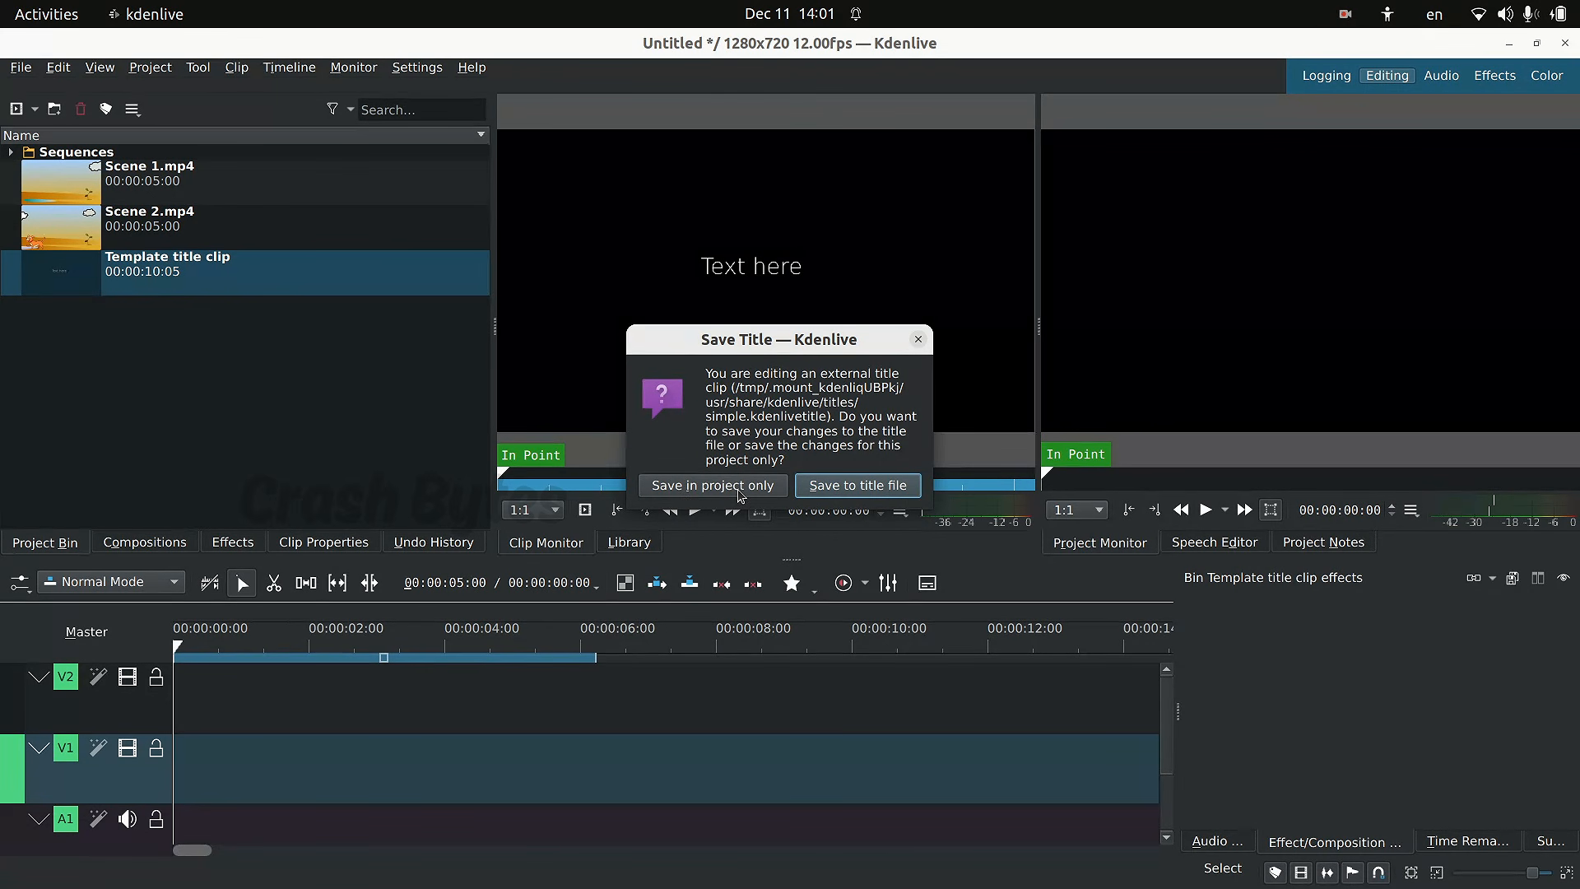
click(712, 486)
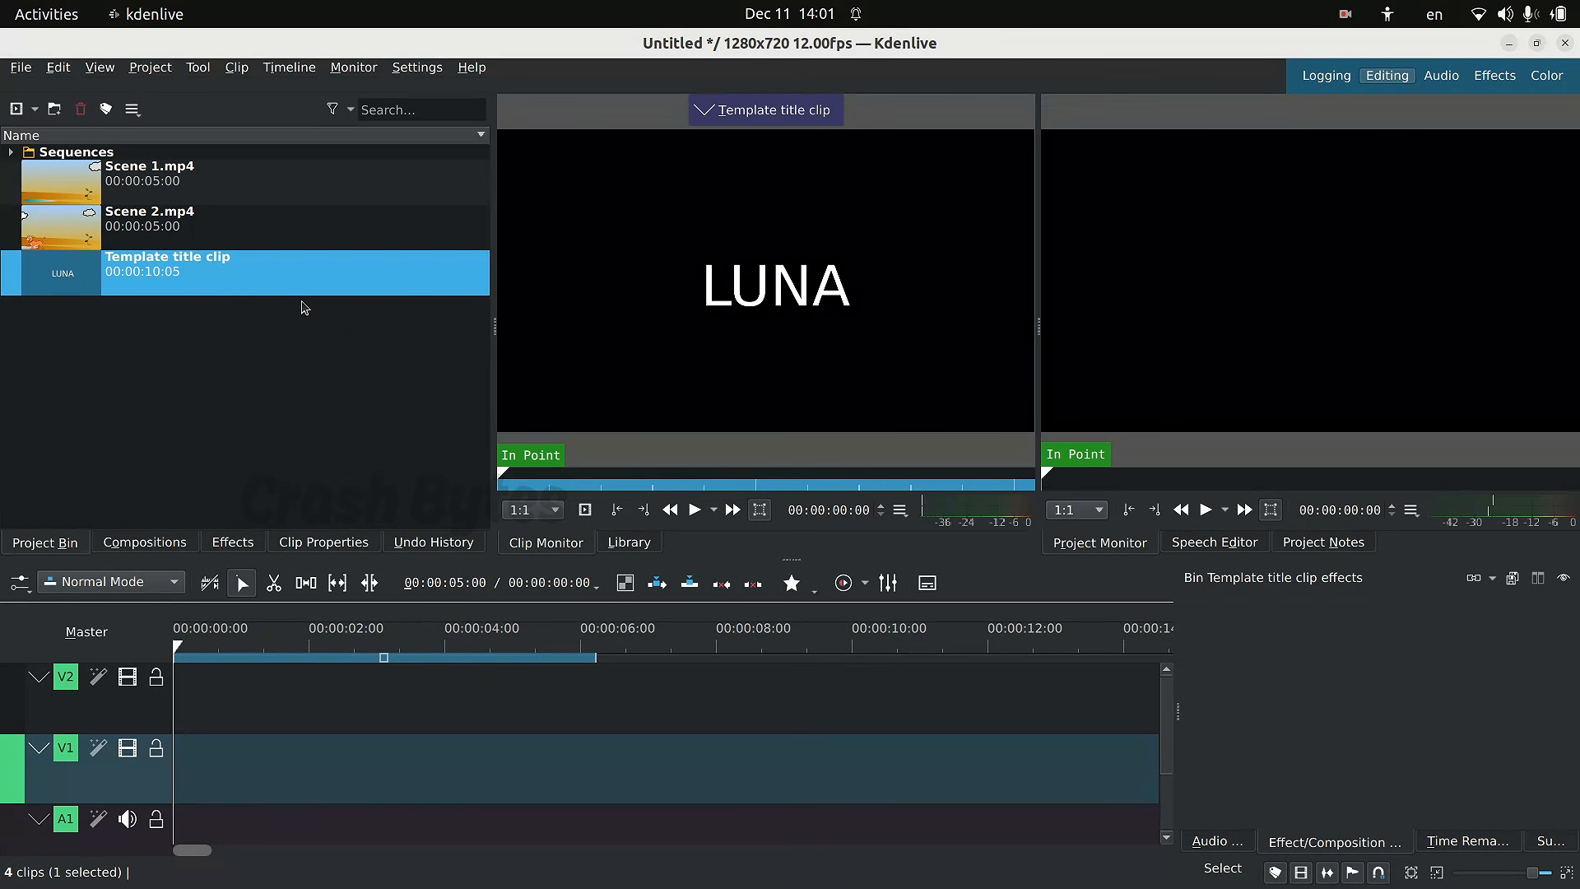
Place the template title clip, Scene 1.mp4 and Scene 2.mp4 one after another on track V1, starting at 00:00:00:00.
drag(154, 278, 189, 777)
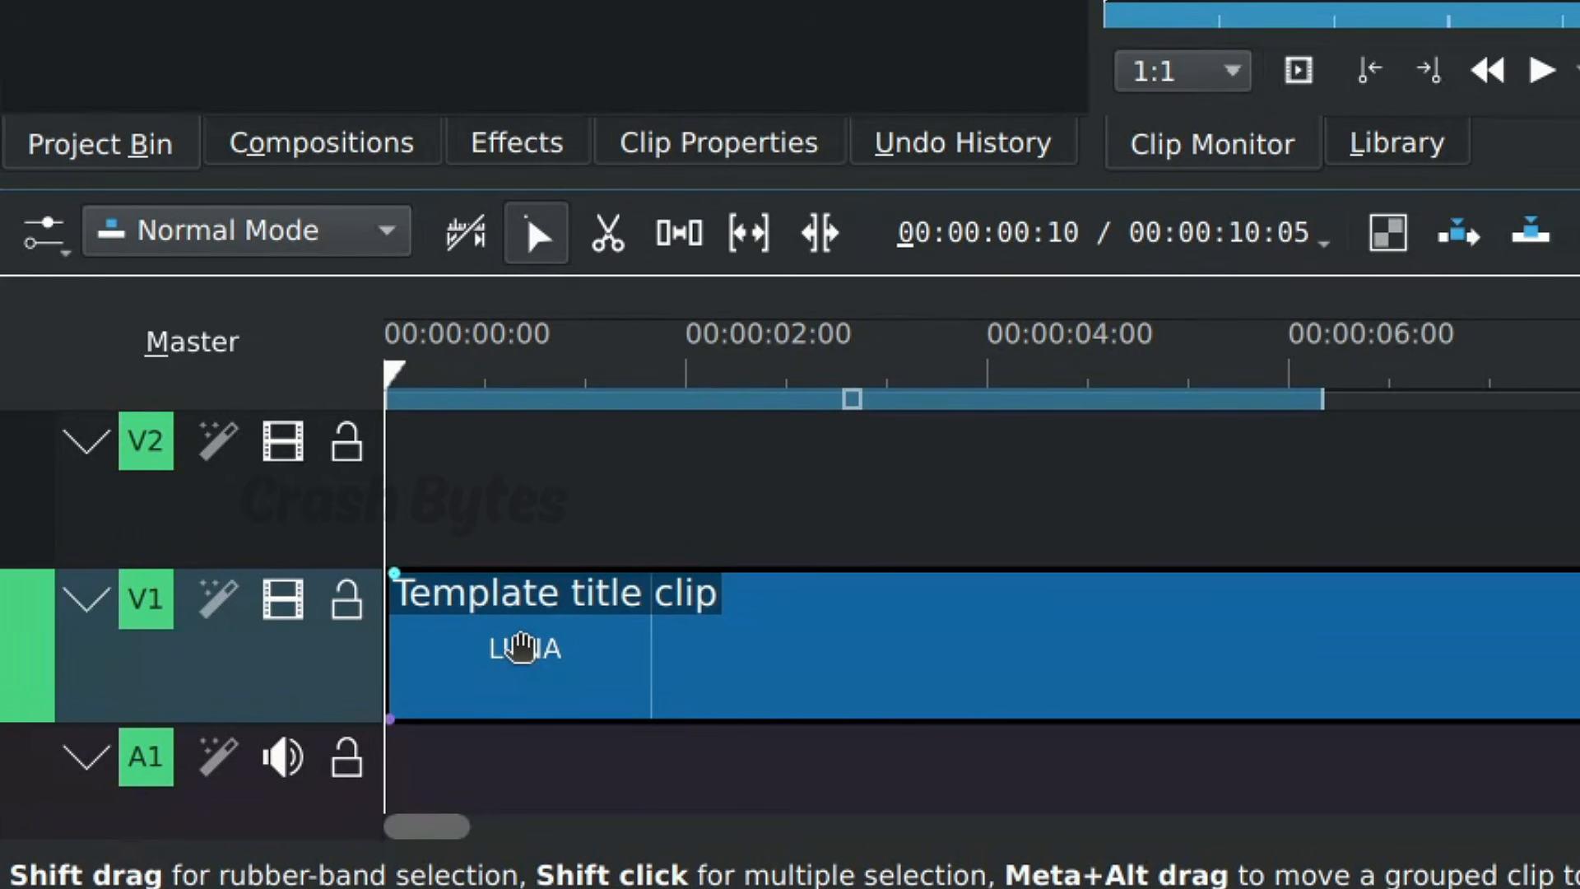
drag(382, 131, 1149, 540)
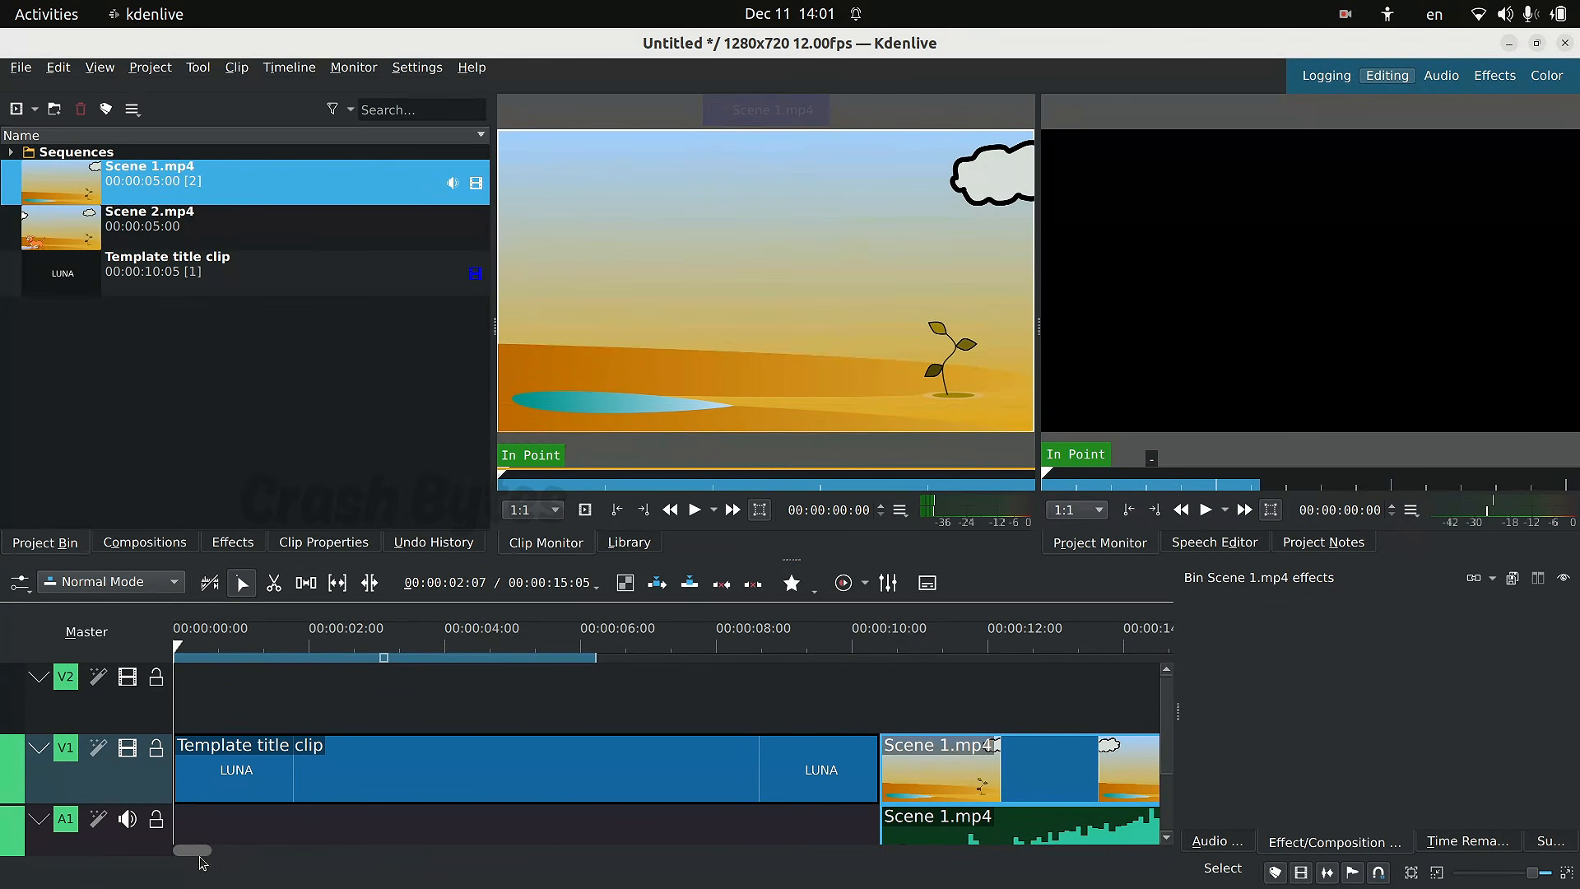
mouse_move(201, 861)
mouse_down()
mouse_move(234, 868)
mouse_move(218, 868)
mouse_up()
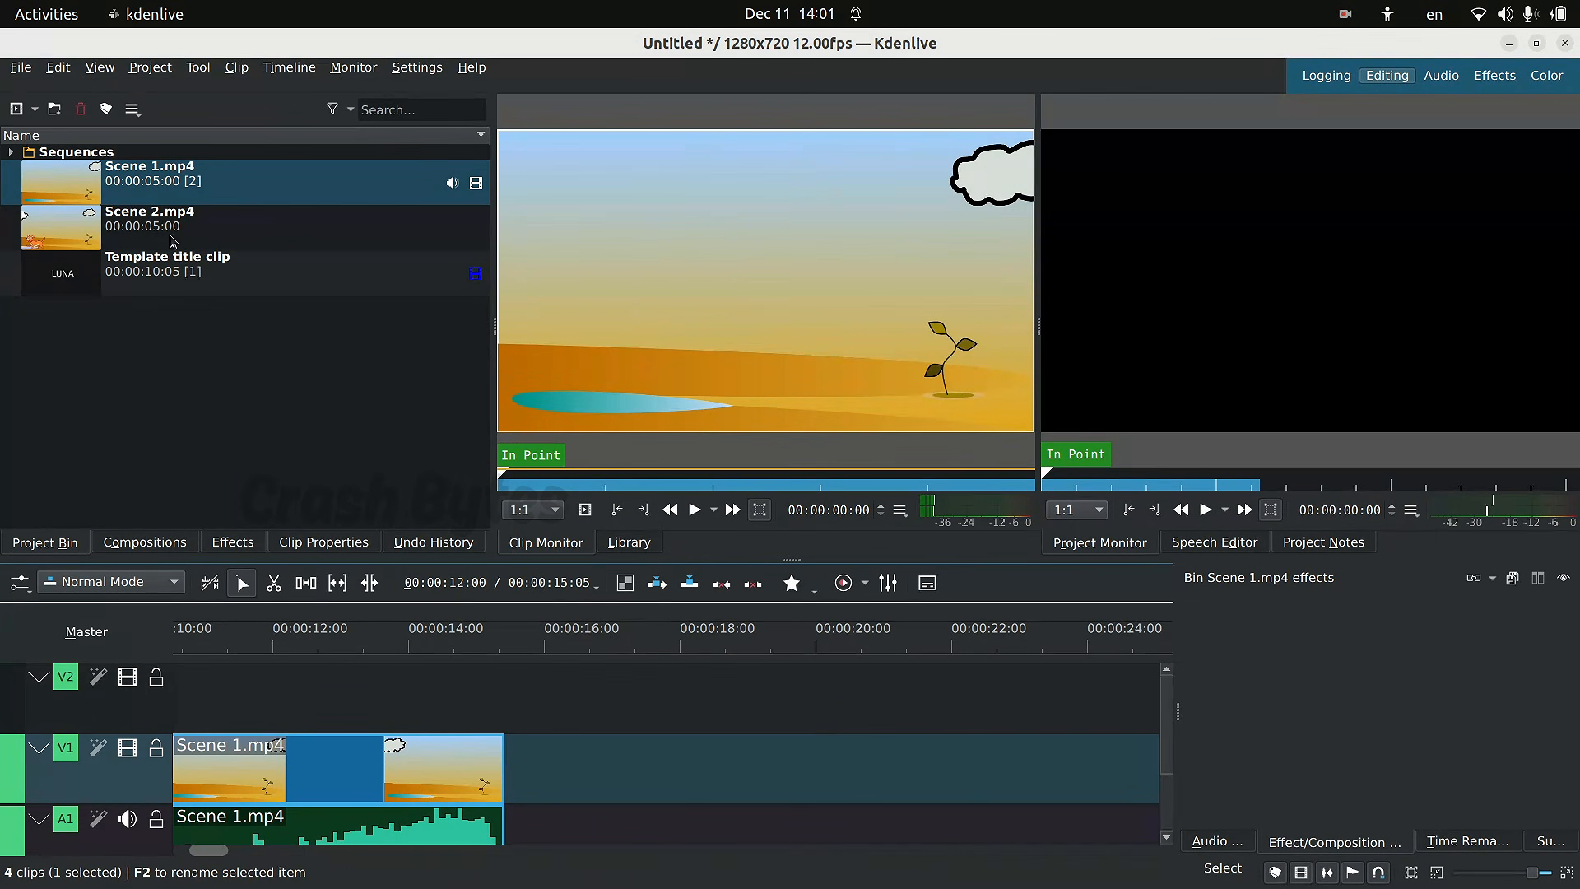
drag(167, 236, 525, 771)
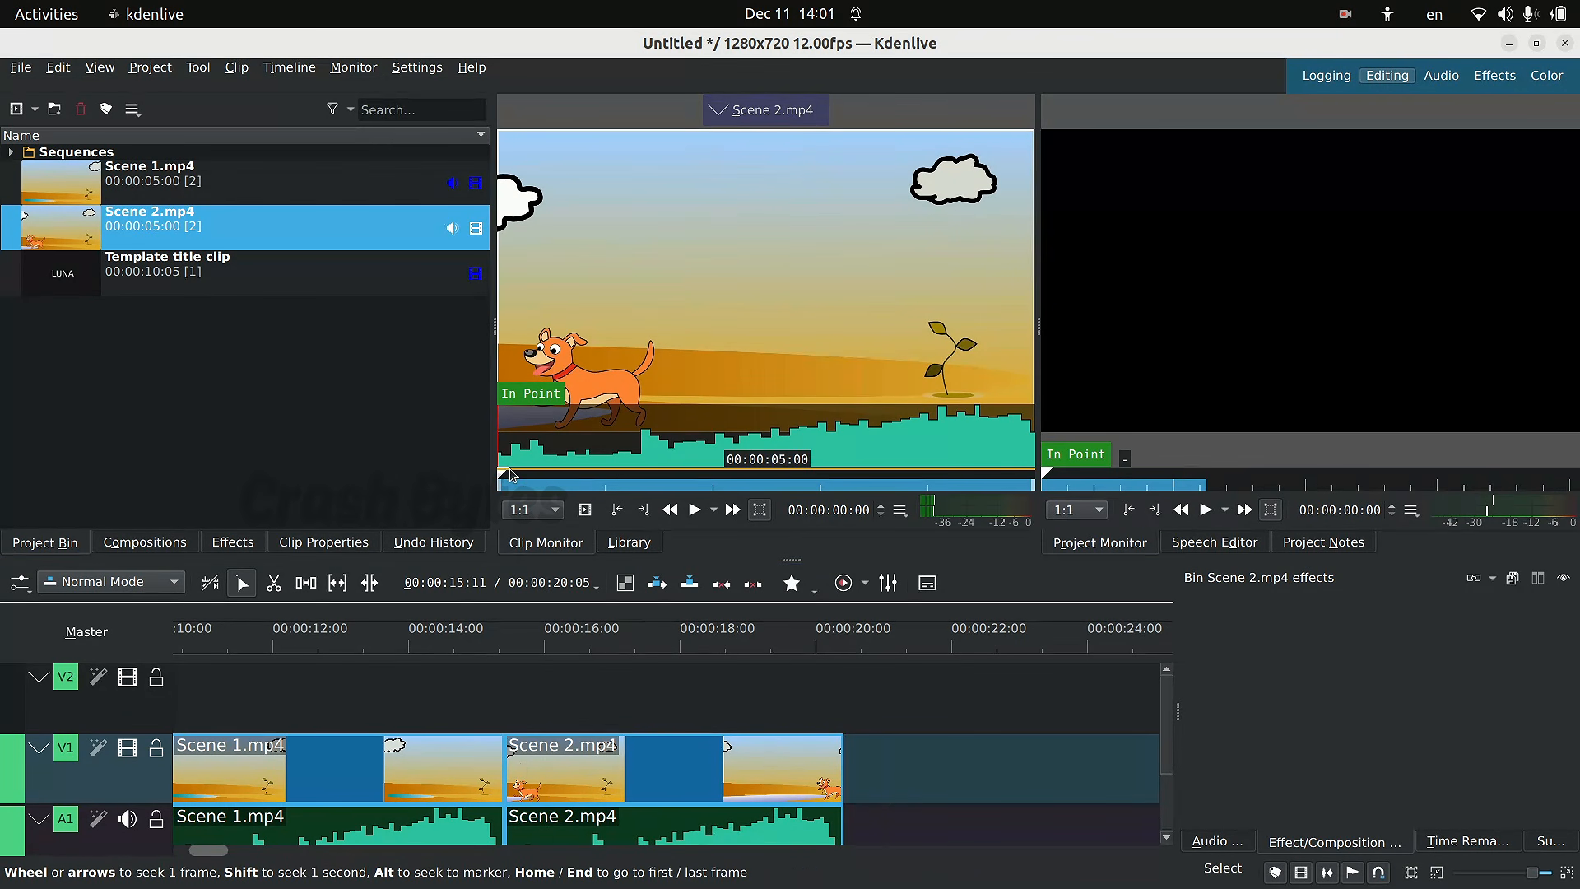
Return to the start of the timeline and play the whole sequence in the project monitor.
drag(213, 852, 192, 850)
drag(264, 653, 145, 668)
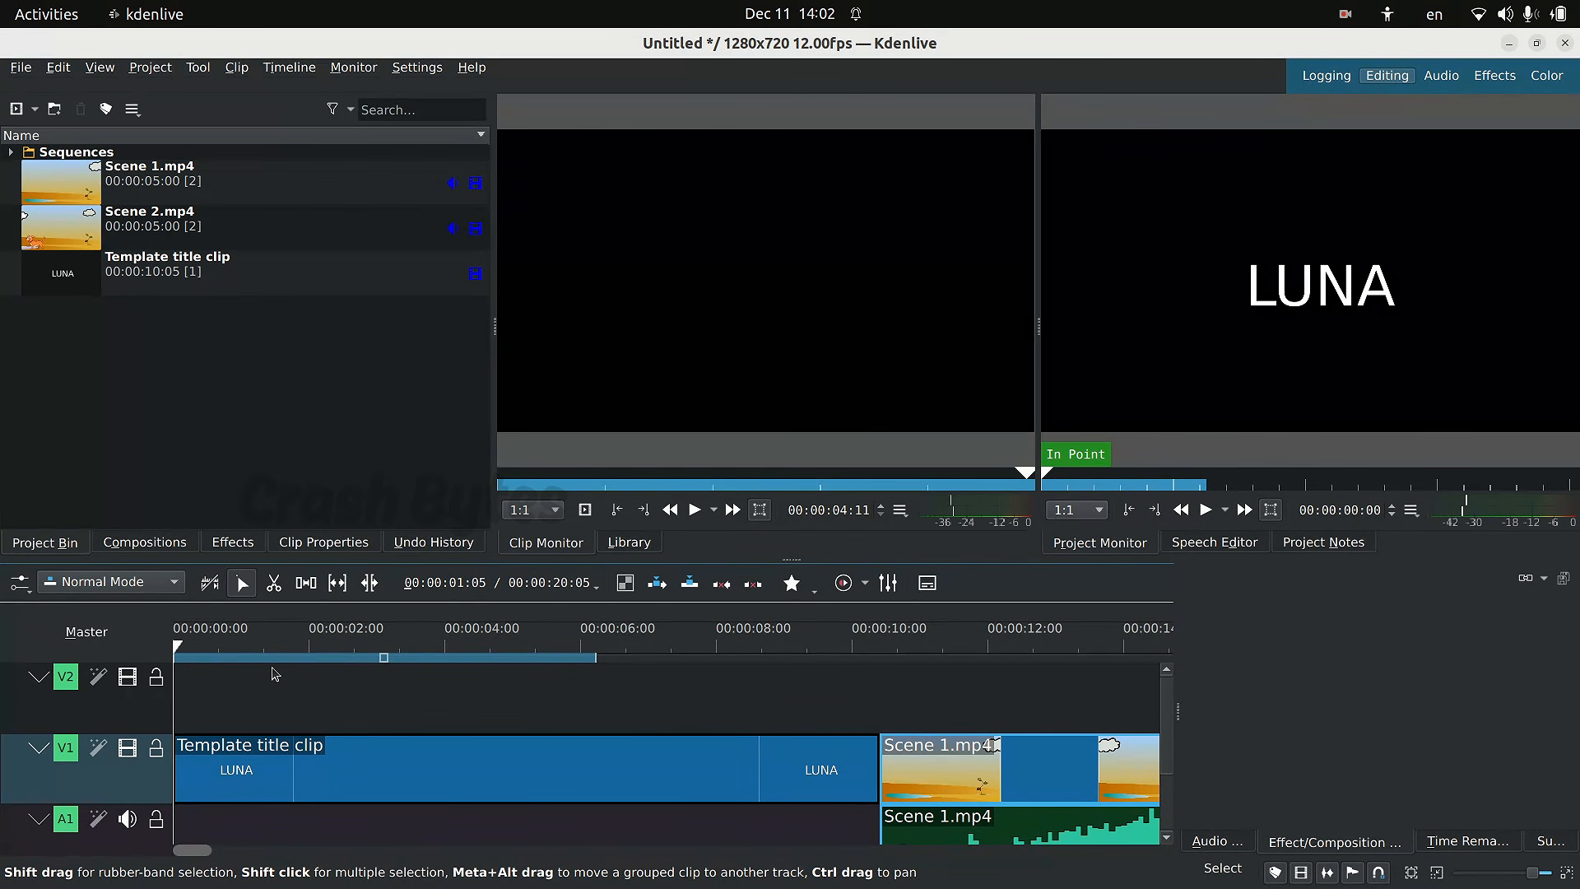
key(space)
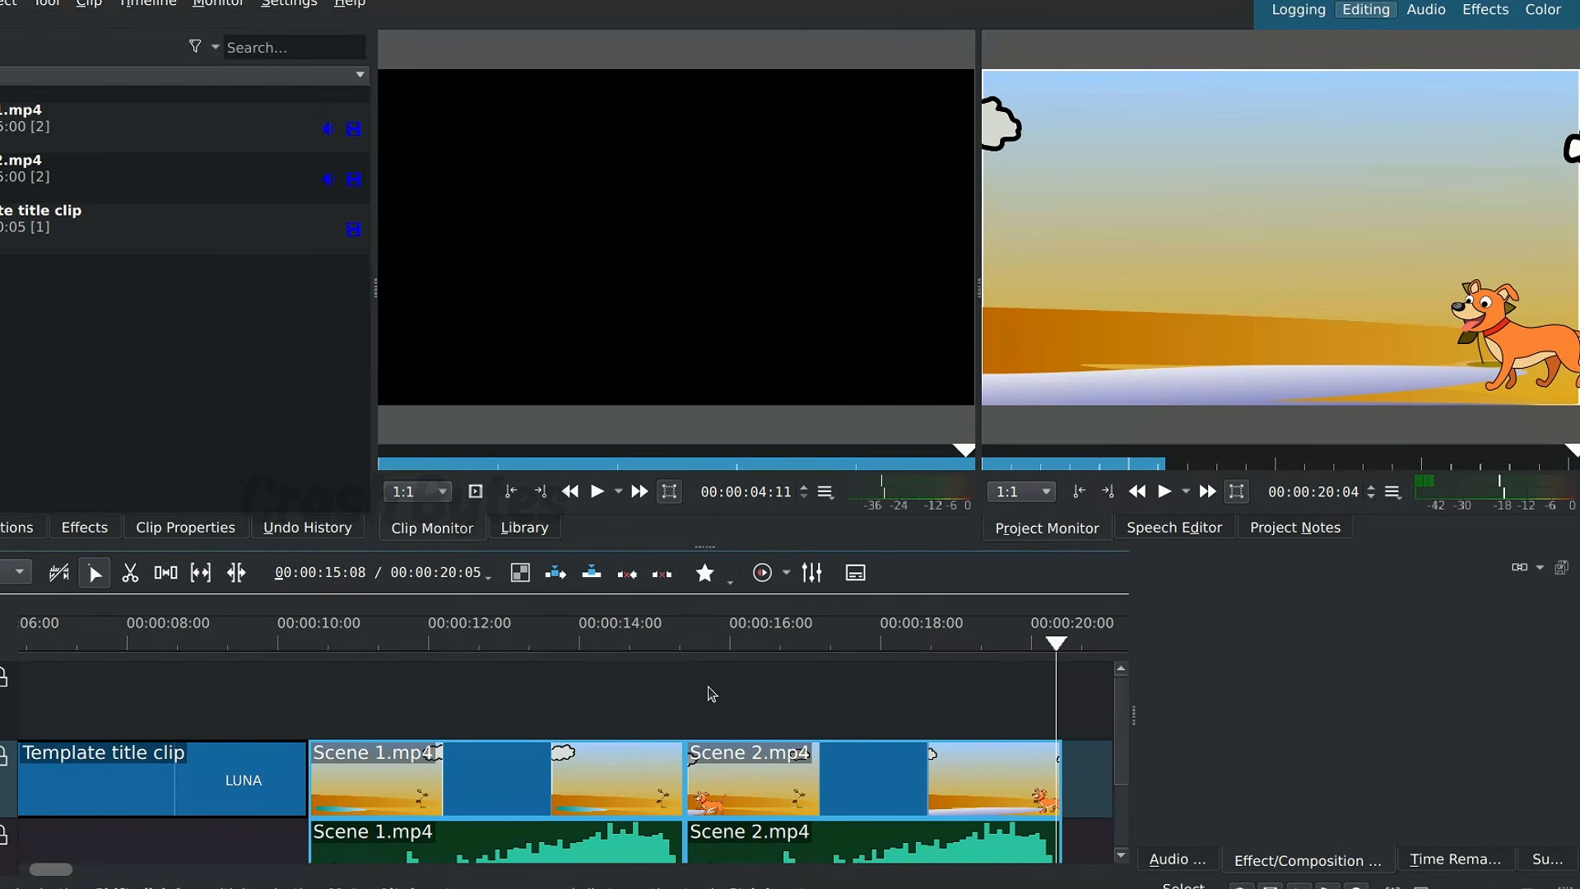
Shorten the template title clip on track V1 from its end to a duration of about 00:00:02:01.
drag(265, 646, 423, 812)
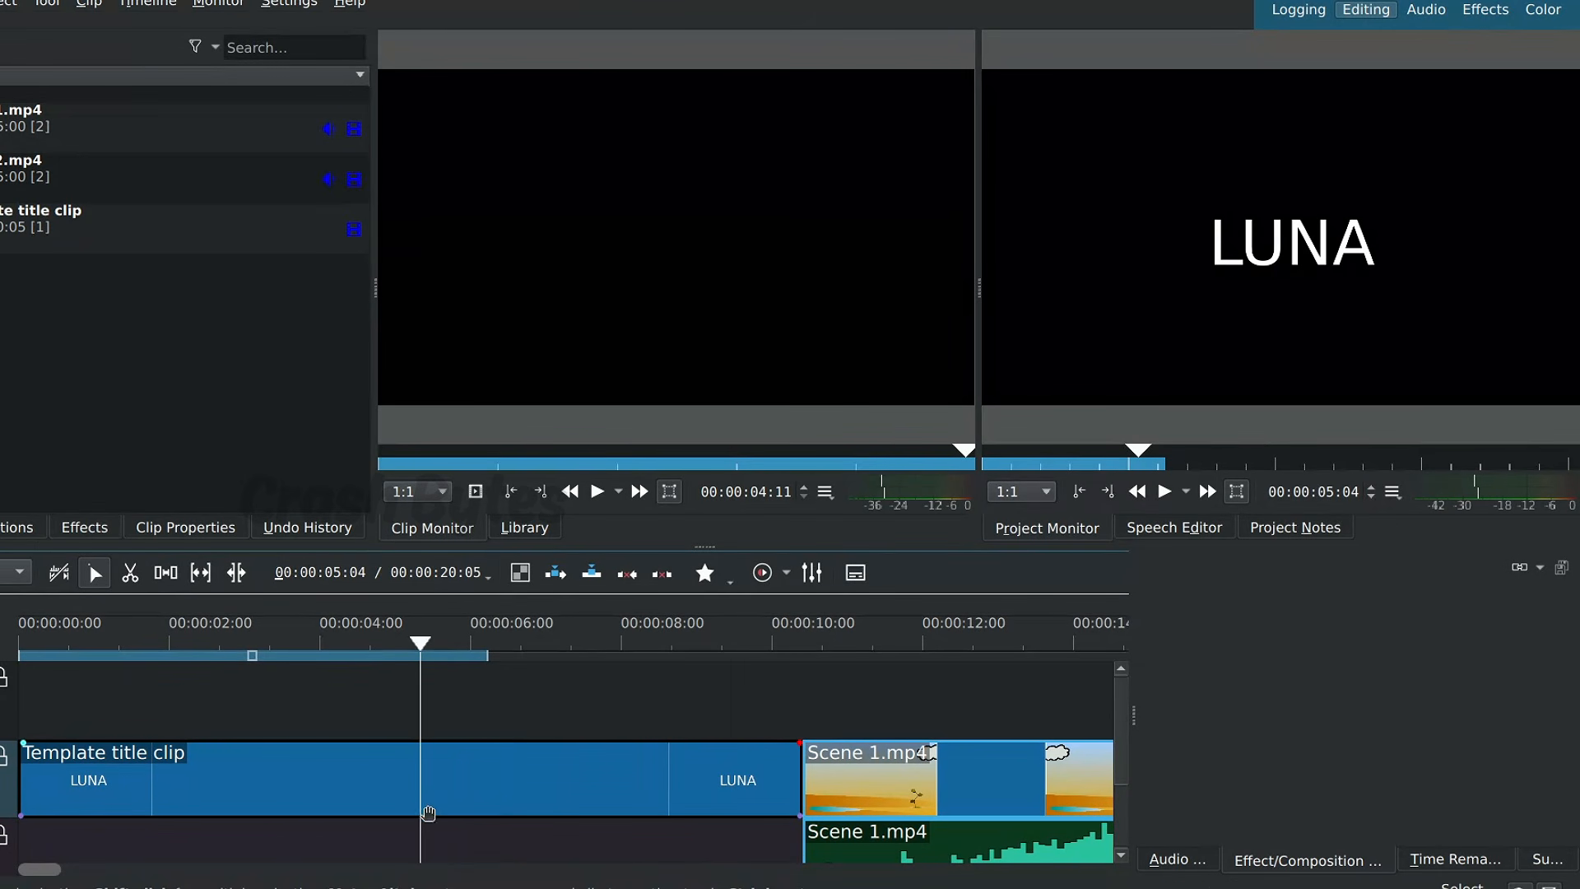
click(494, 788)
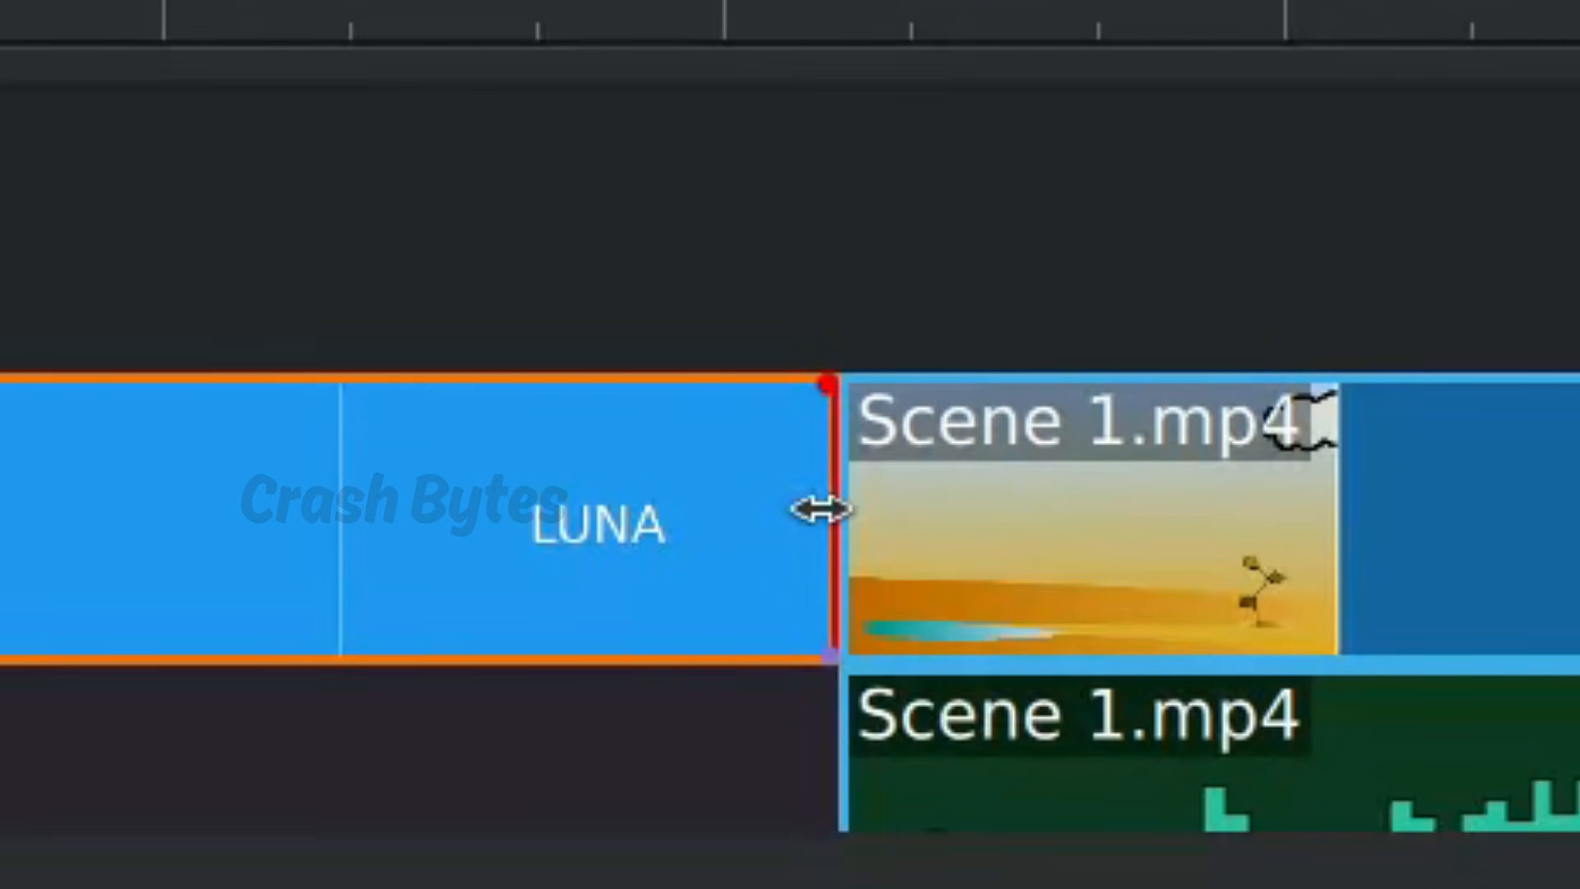
drag(810, 638, 734, 644)
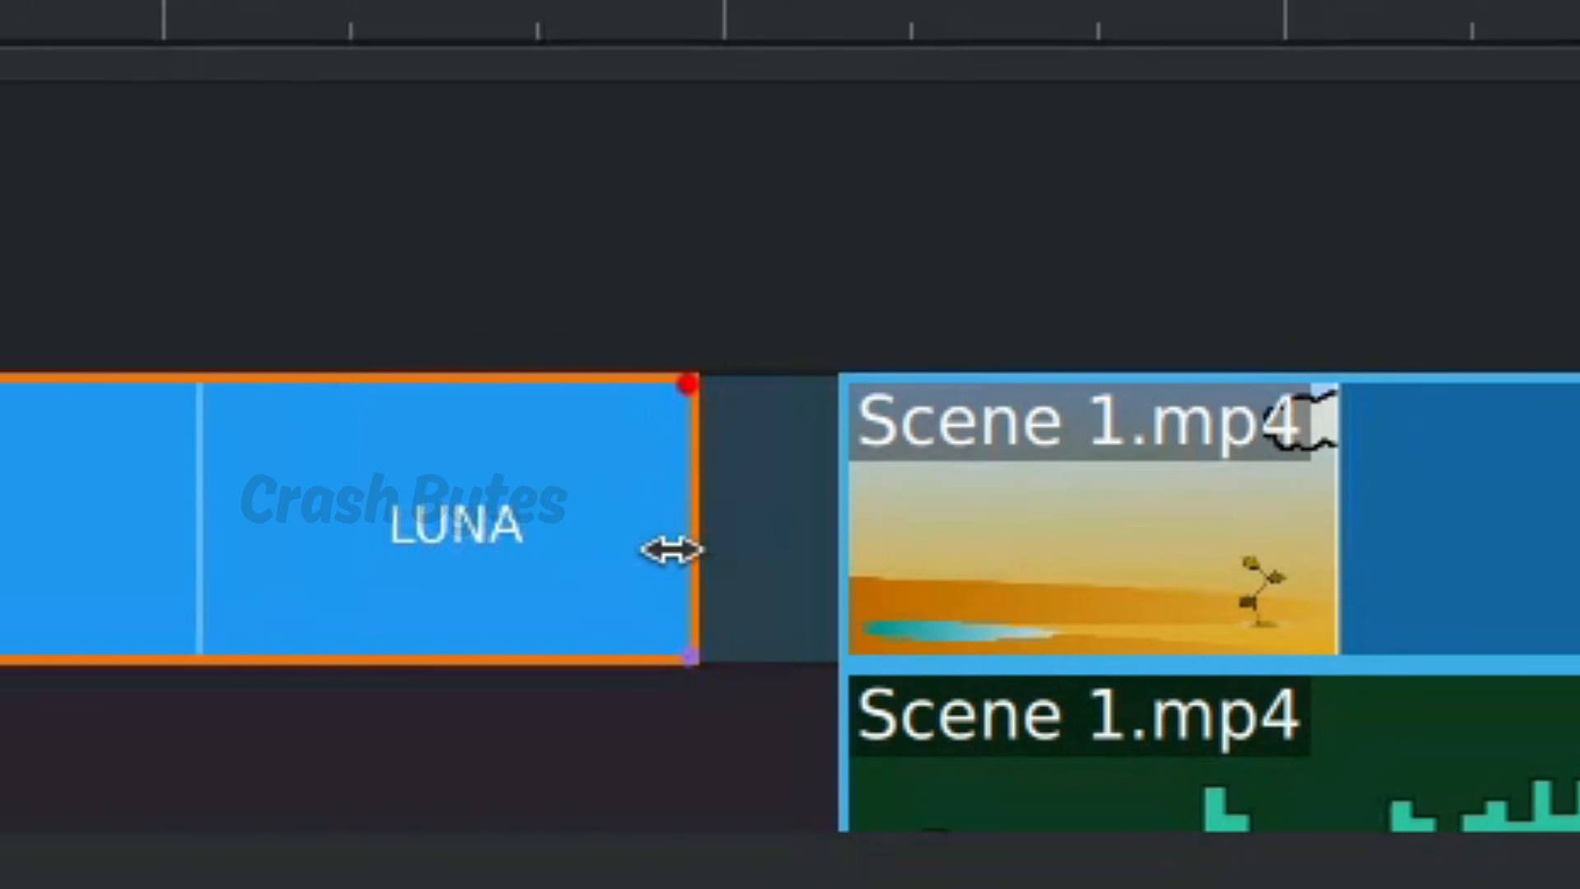
drag(671, 550, 0, 631)
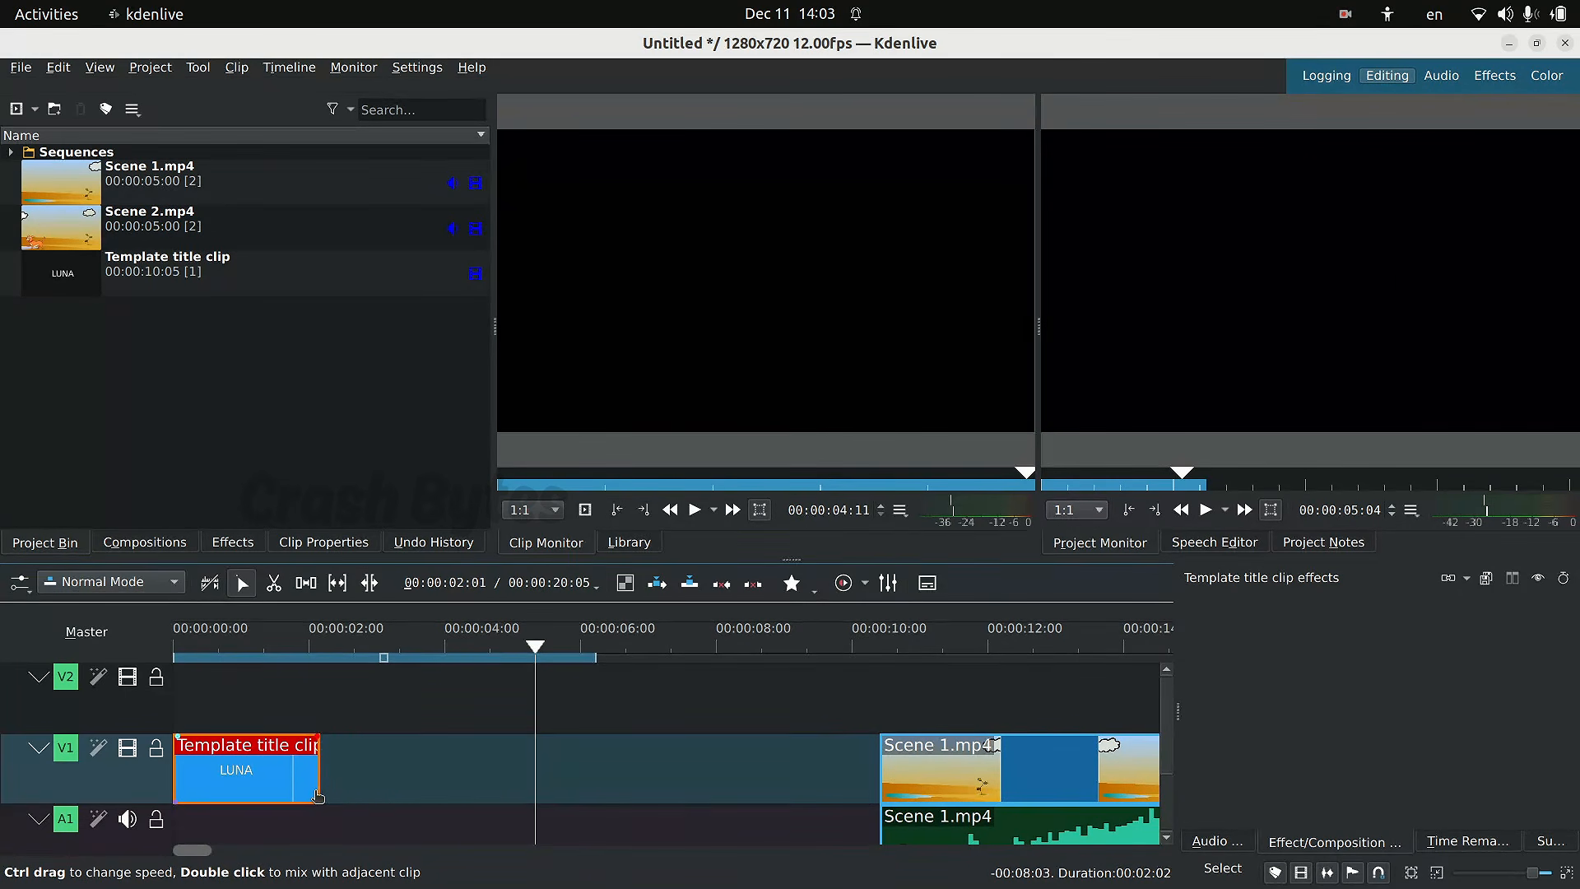
drag(317, 795, 314, 794)
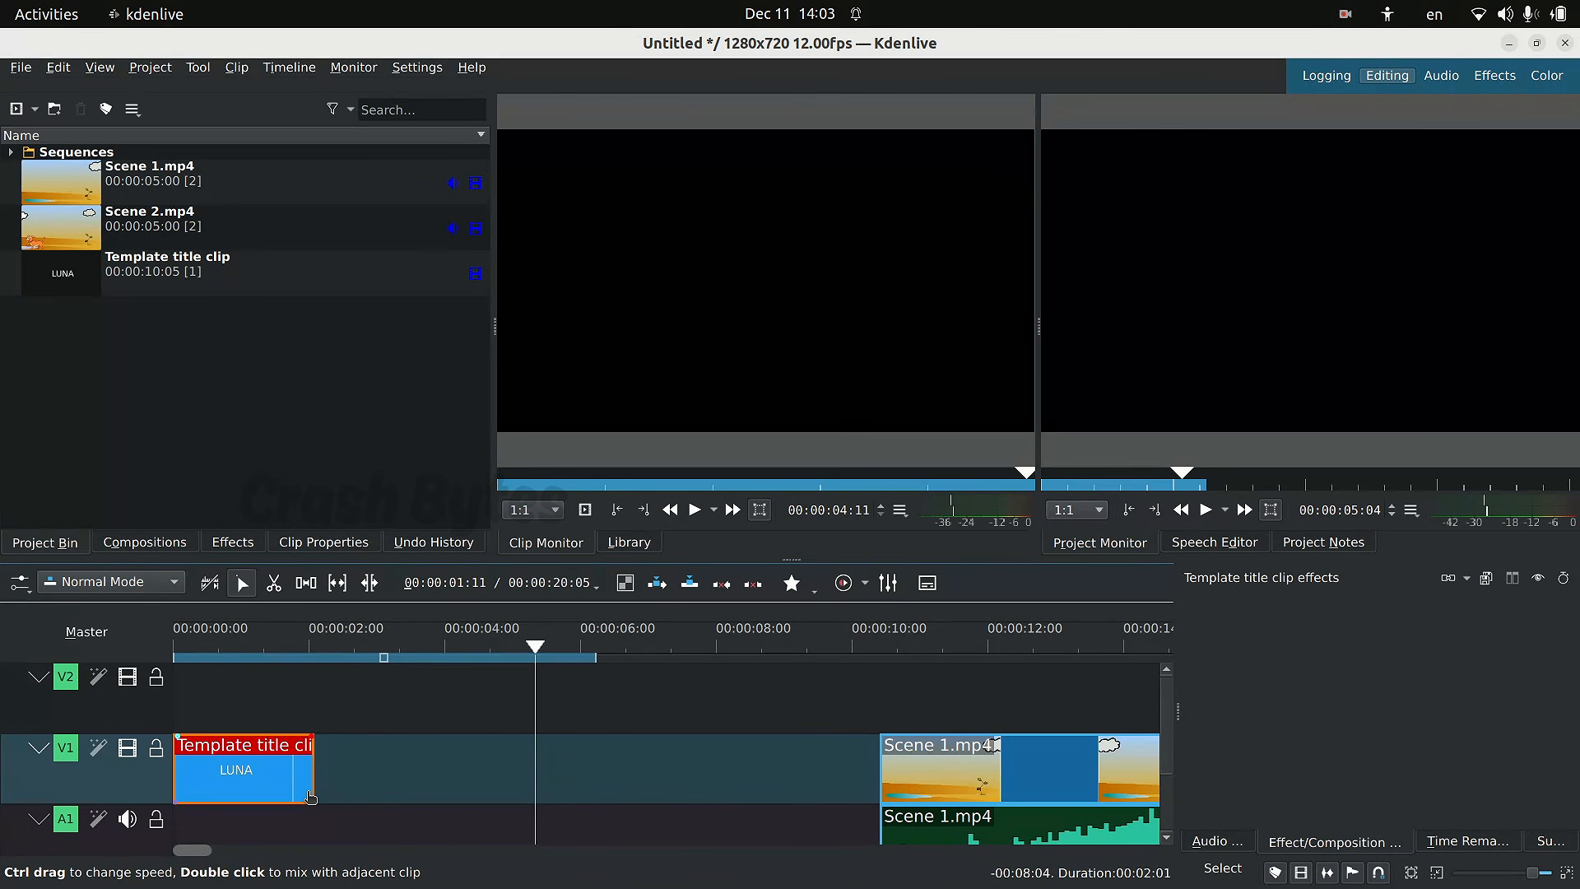
click(403, 825)
click(587, 796)
Select the Scene 1.mp4 and Scene 2.mp4 clips together and move them directly against the end of the shortened title clip.
scroll(713, 754, down, 3)
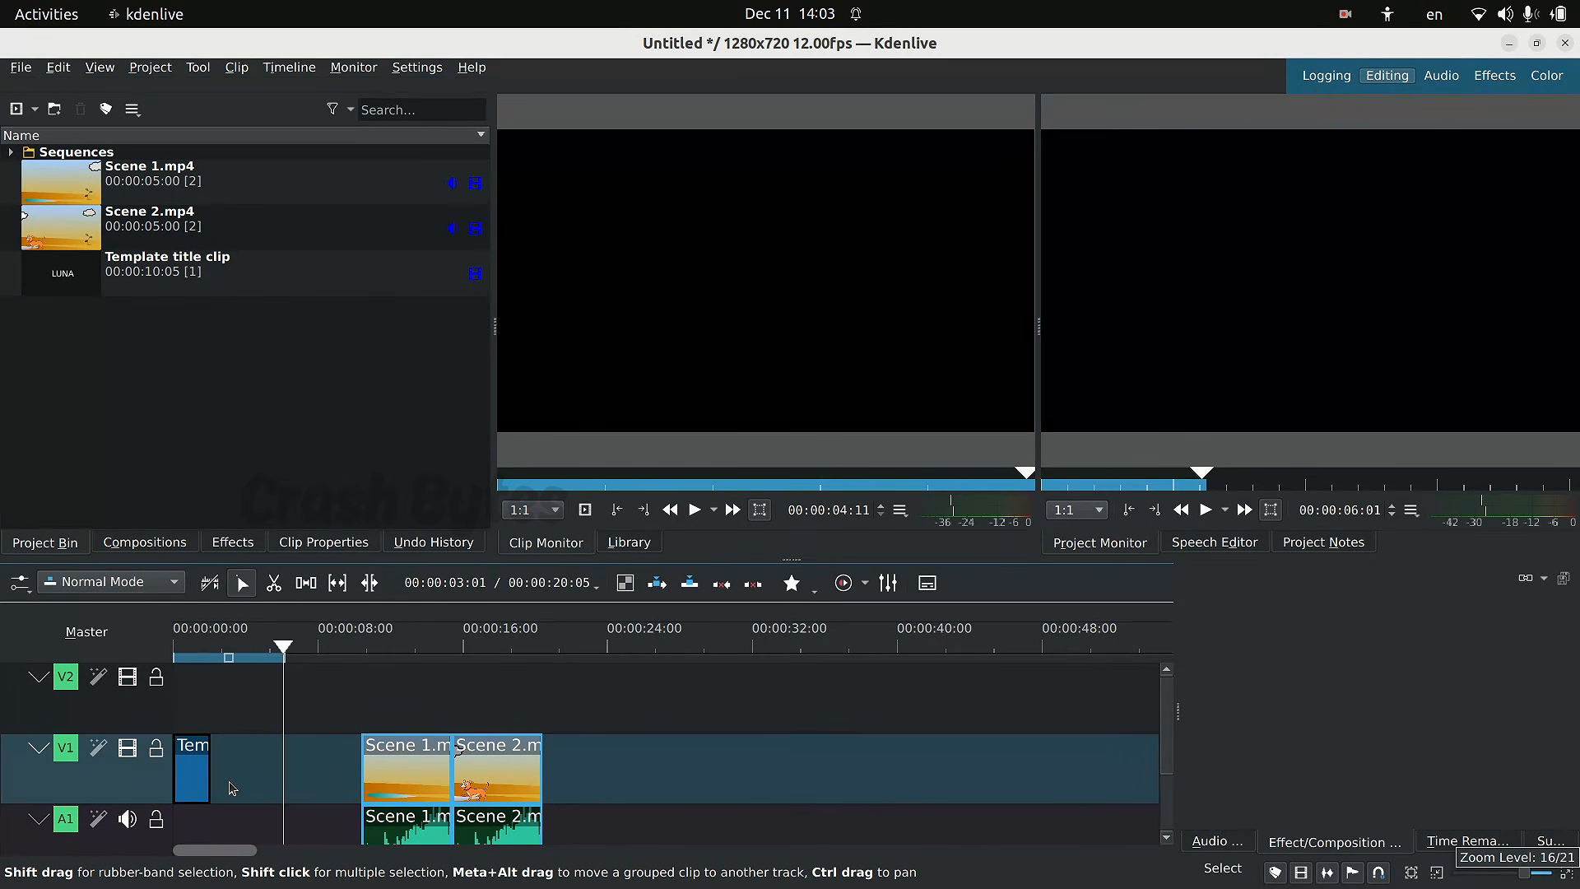
click(399, 770)
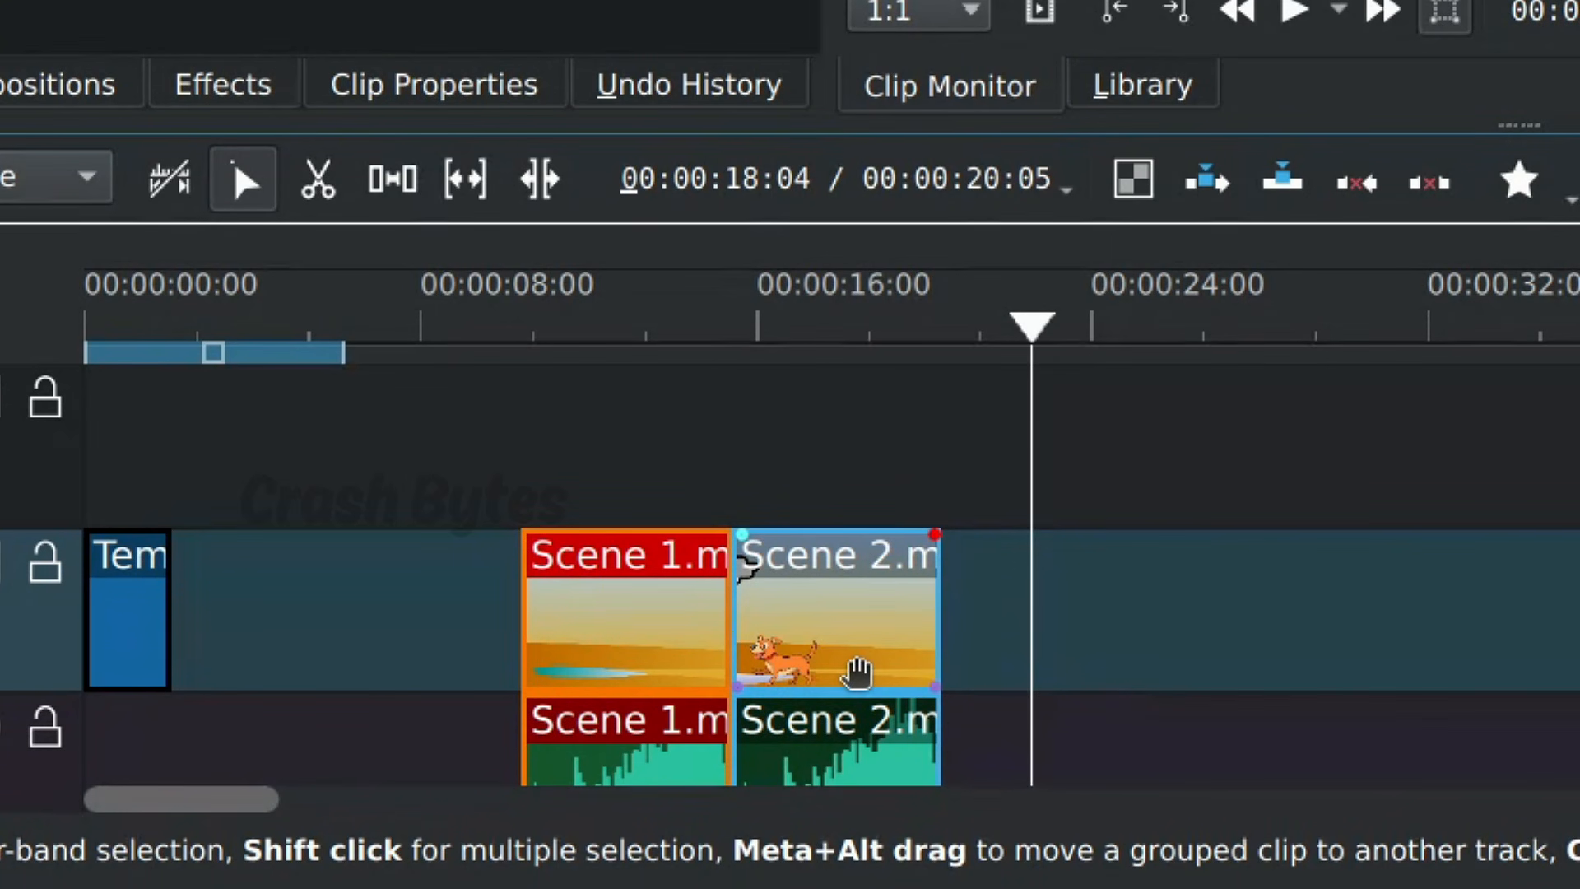
shift+click(855, 673)
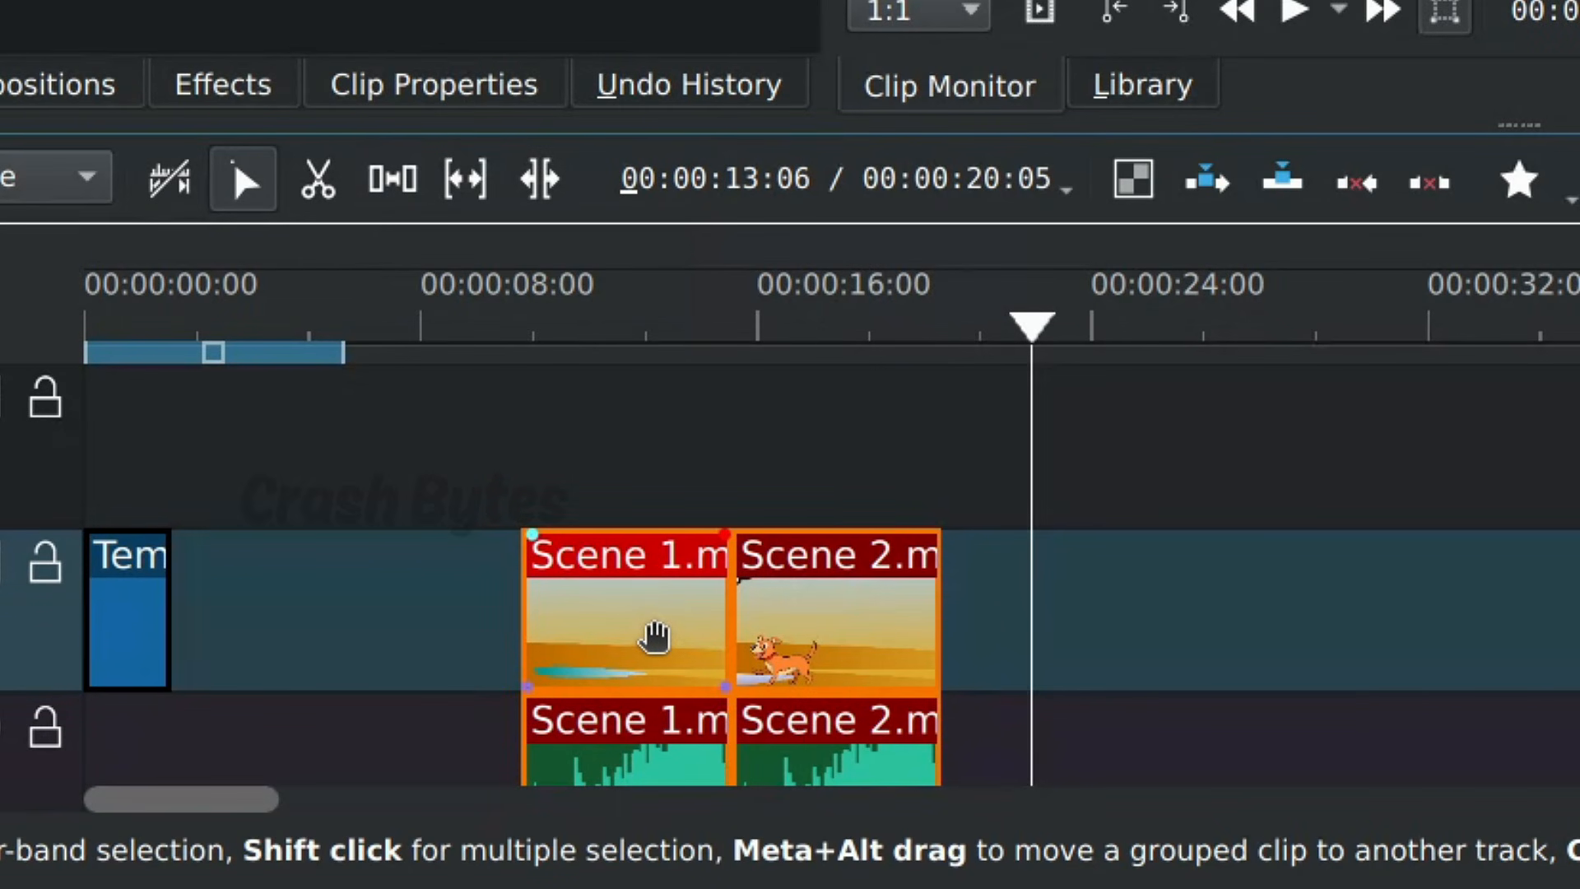
drag(656, 636, 309, 634)
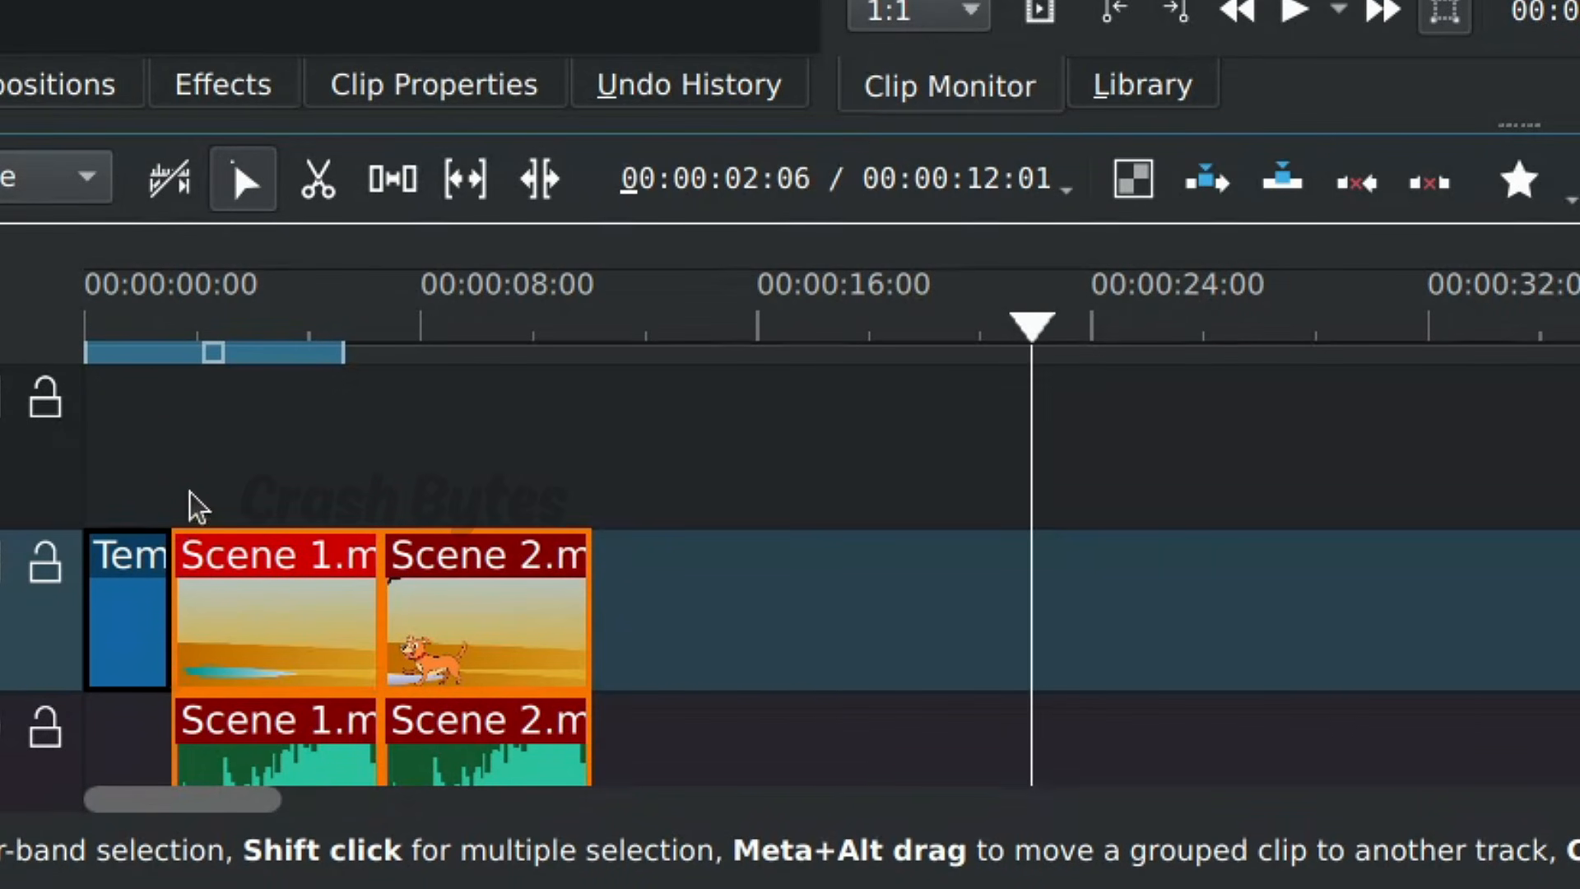
Return the playhead to 00:00:00:00 and play the tightened sequence through Scene 2.
click(113, 298)
drag(102, 294, 43, 301)
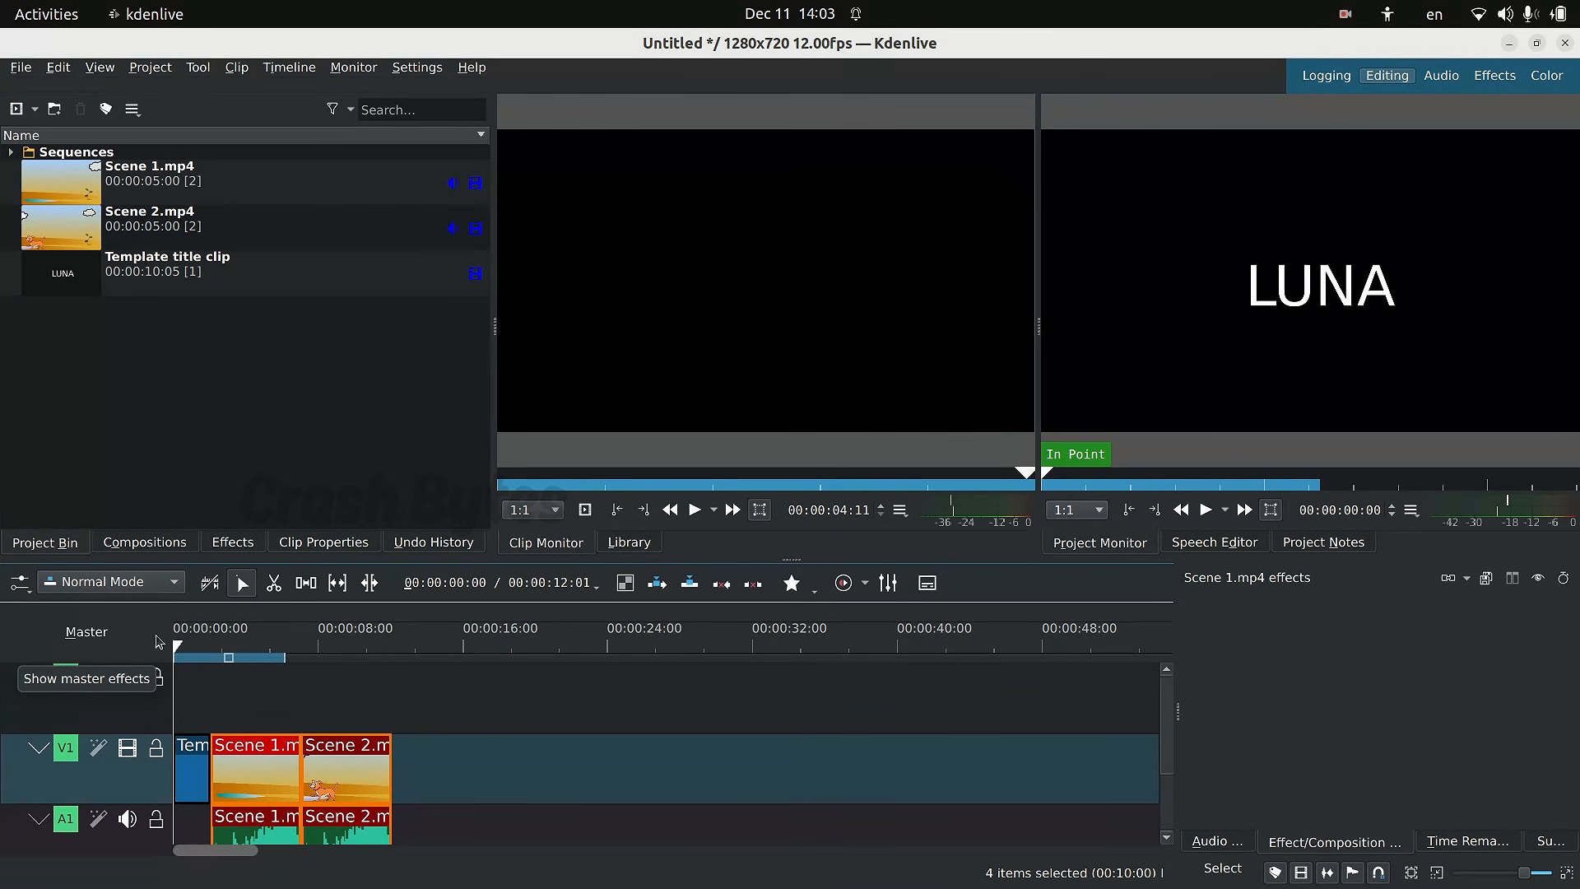
key(space)
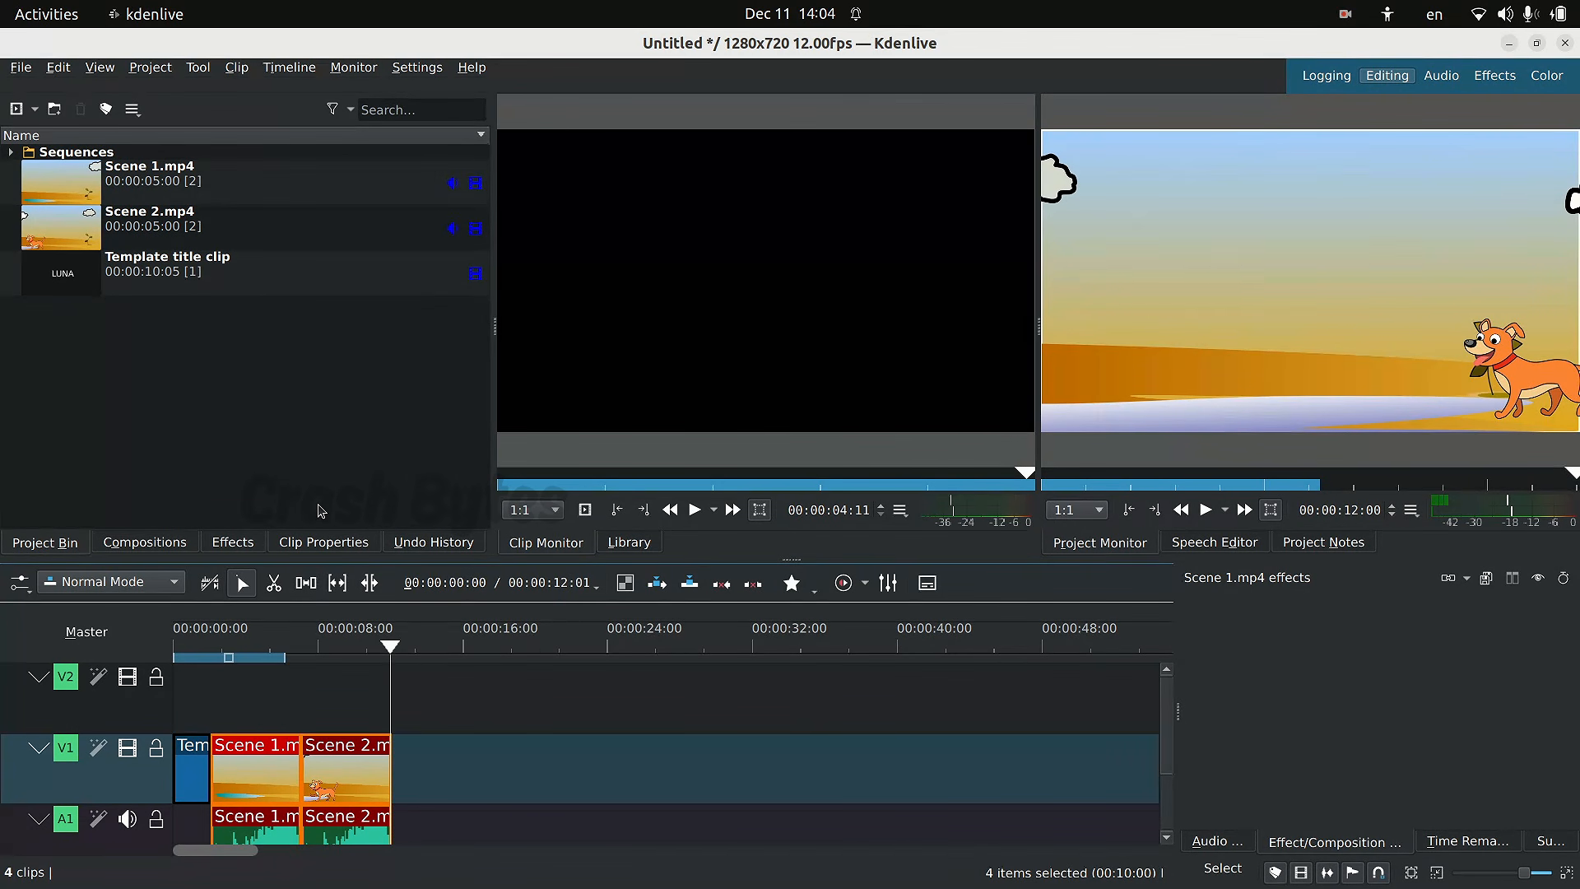
Open the project's render settings and browse to the Students_Works_10 folder in the home directory for the output file.
click(141, 65)
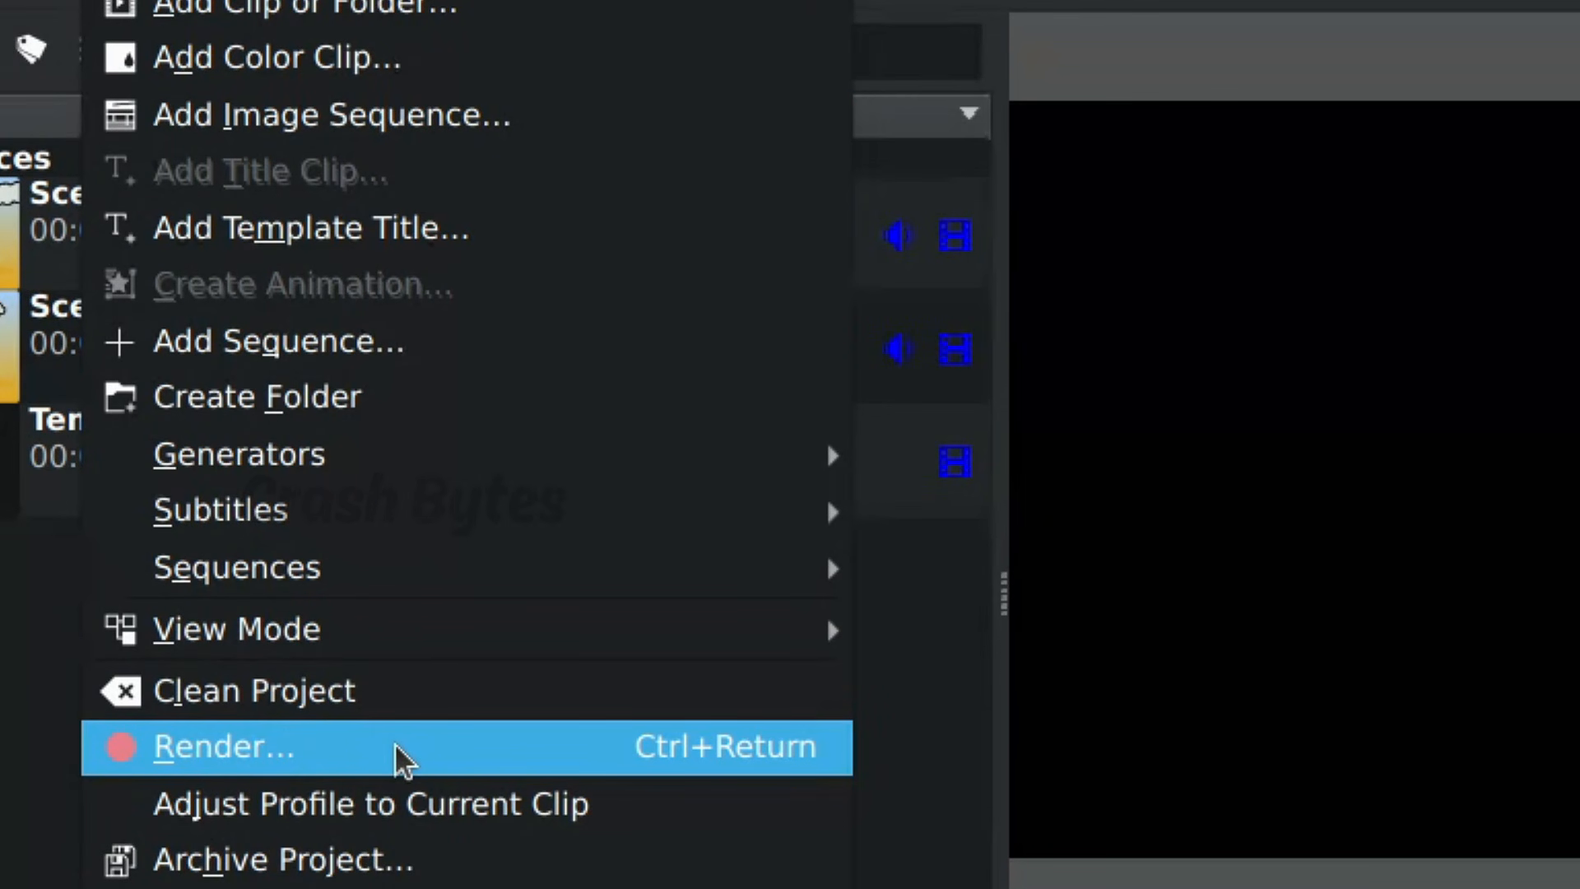
click(393, 742)
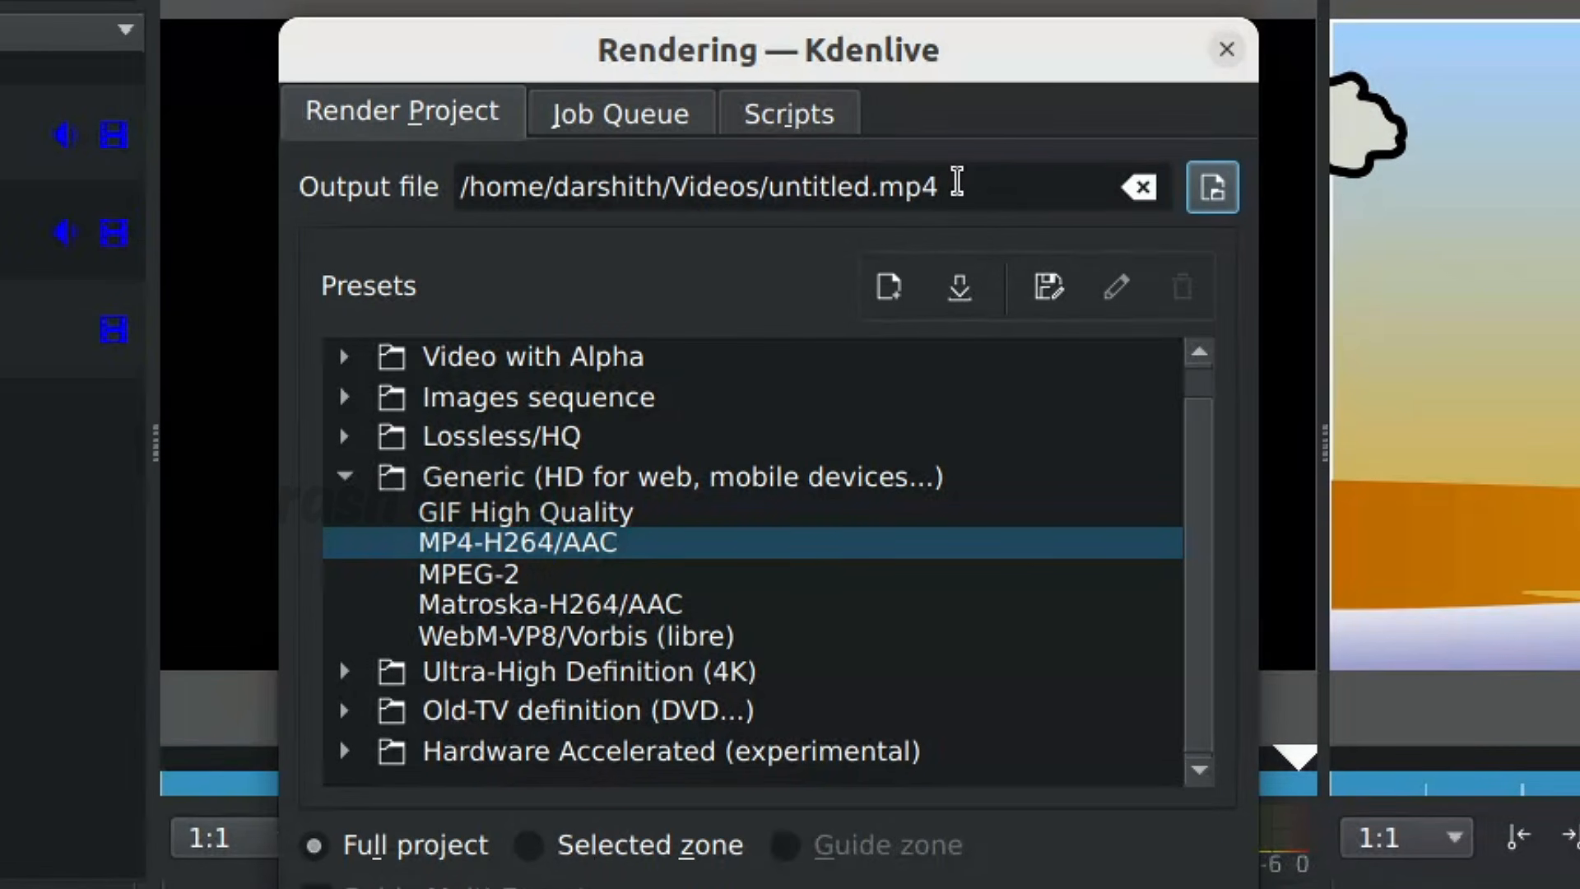
click(1211, 189)
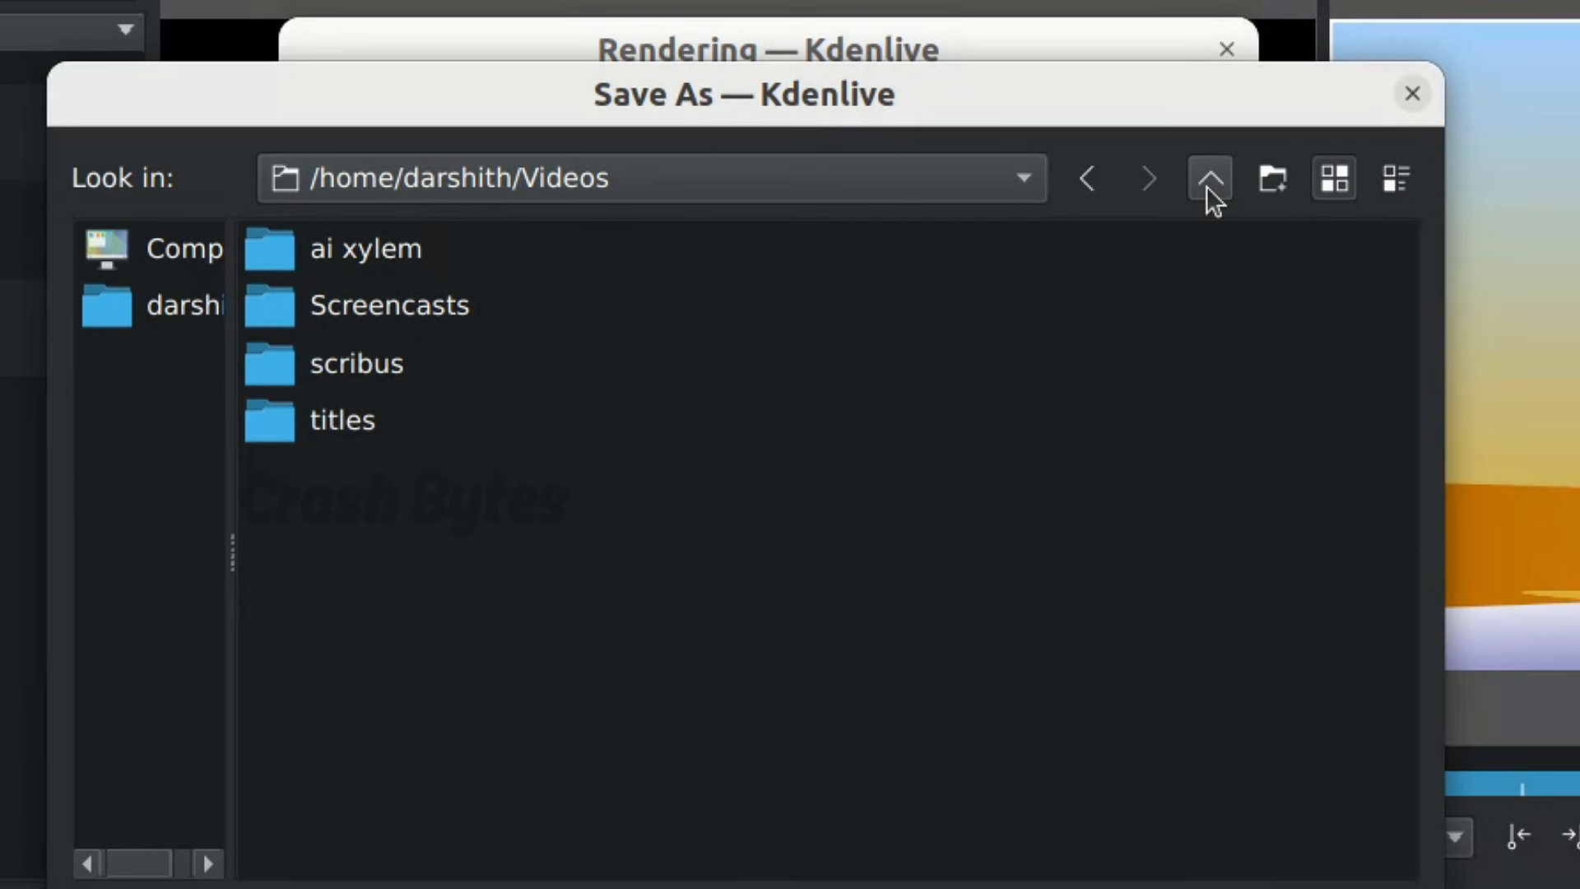
click(169, 308)
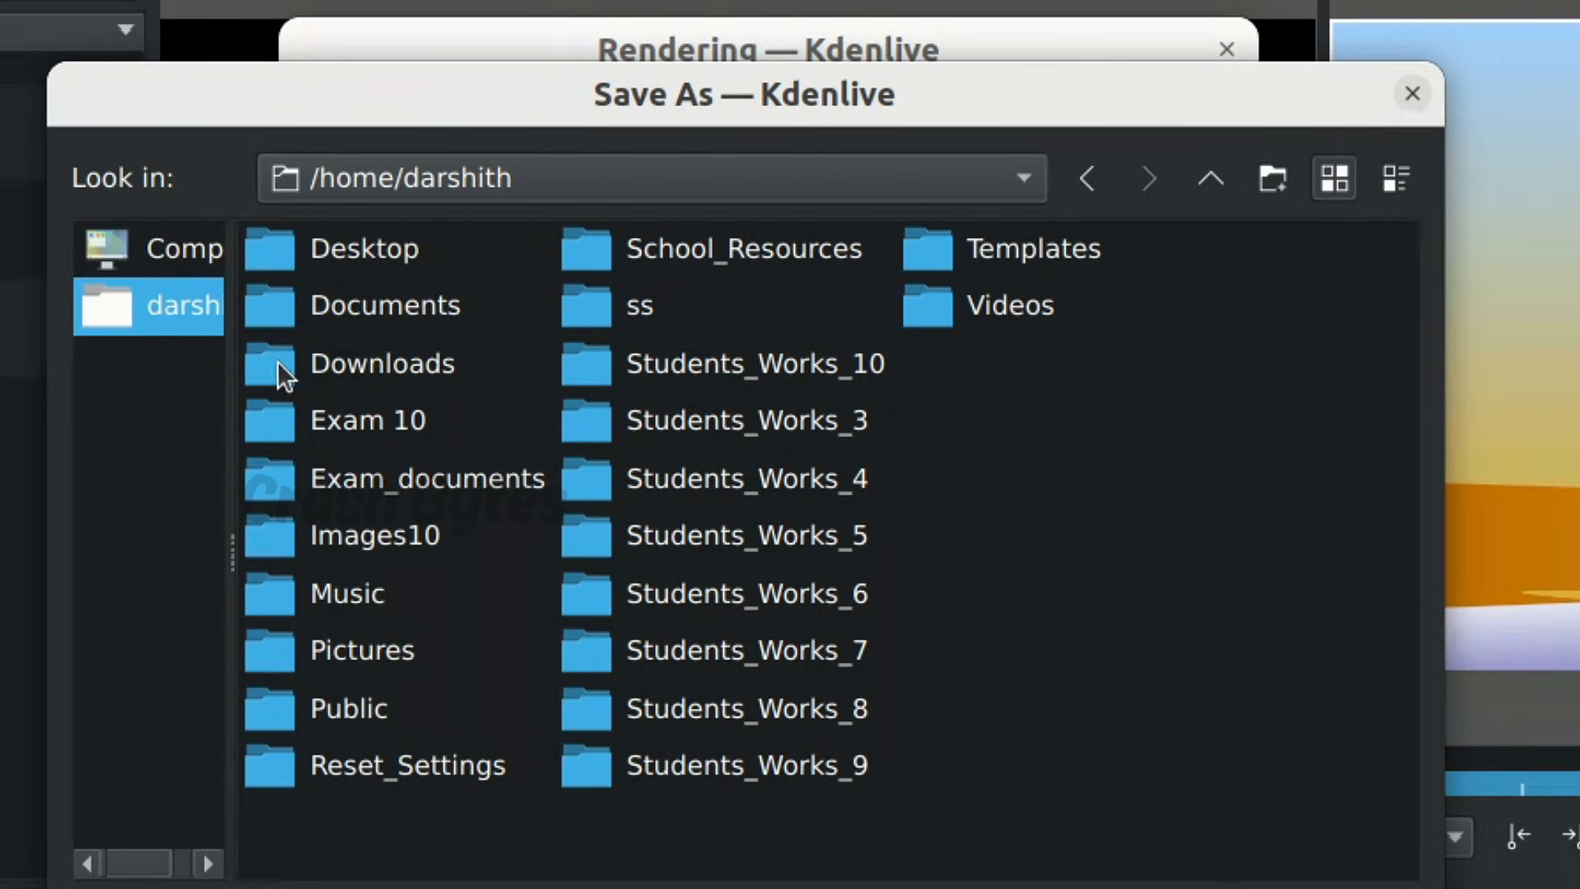
double_click(777, 363)
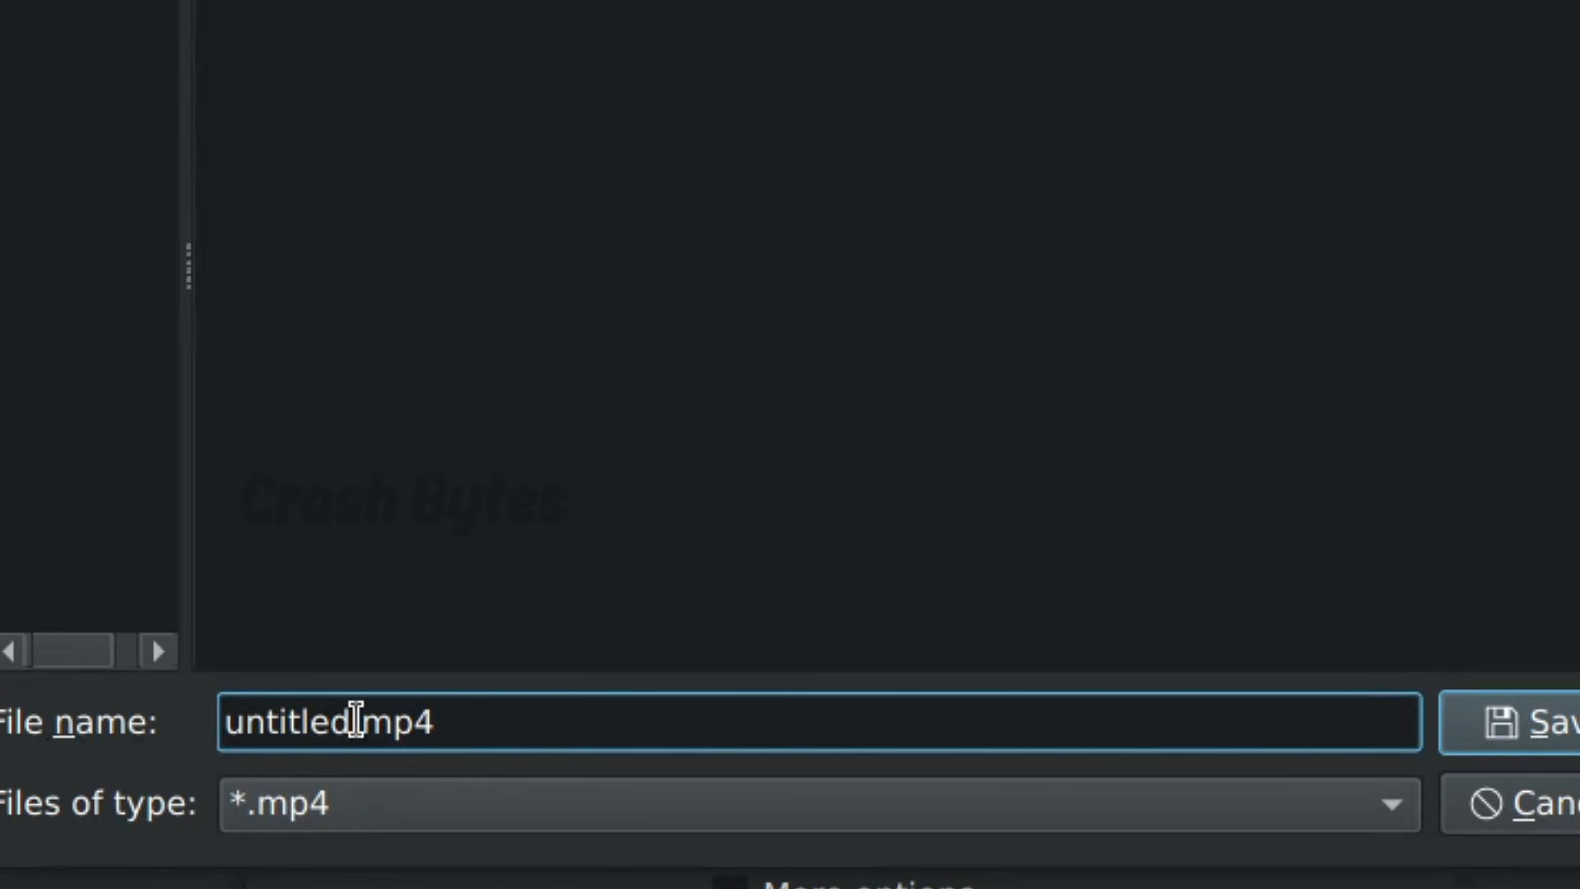
Name the output file LUNA, save that location, and render the full project to file with the MP4-H264/AAC preset.
drag(363, 722, 102, 722)
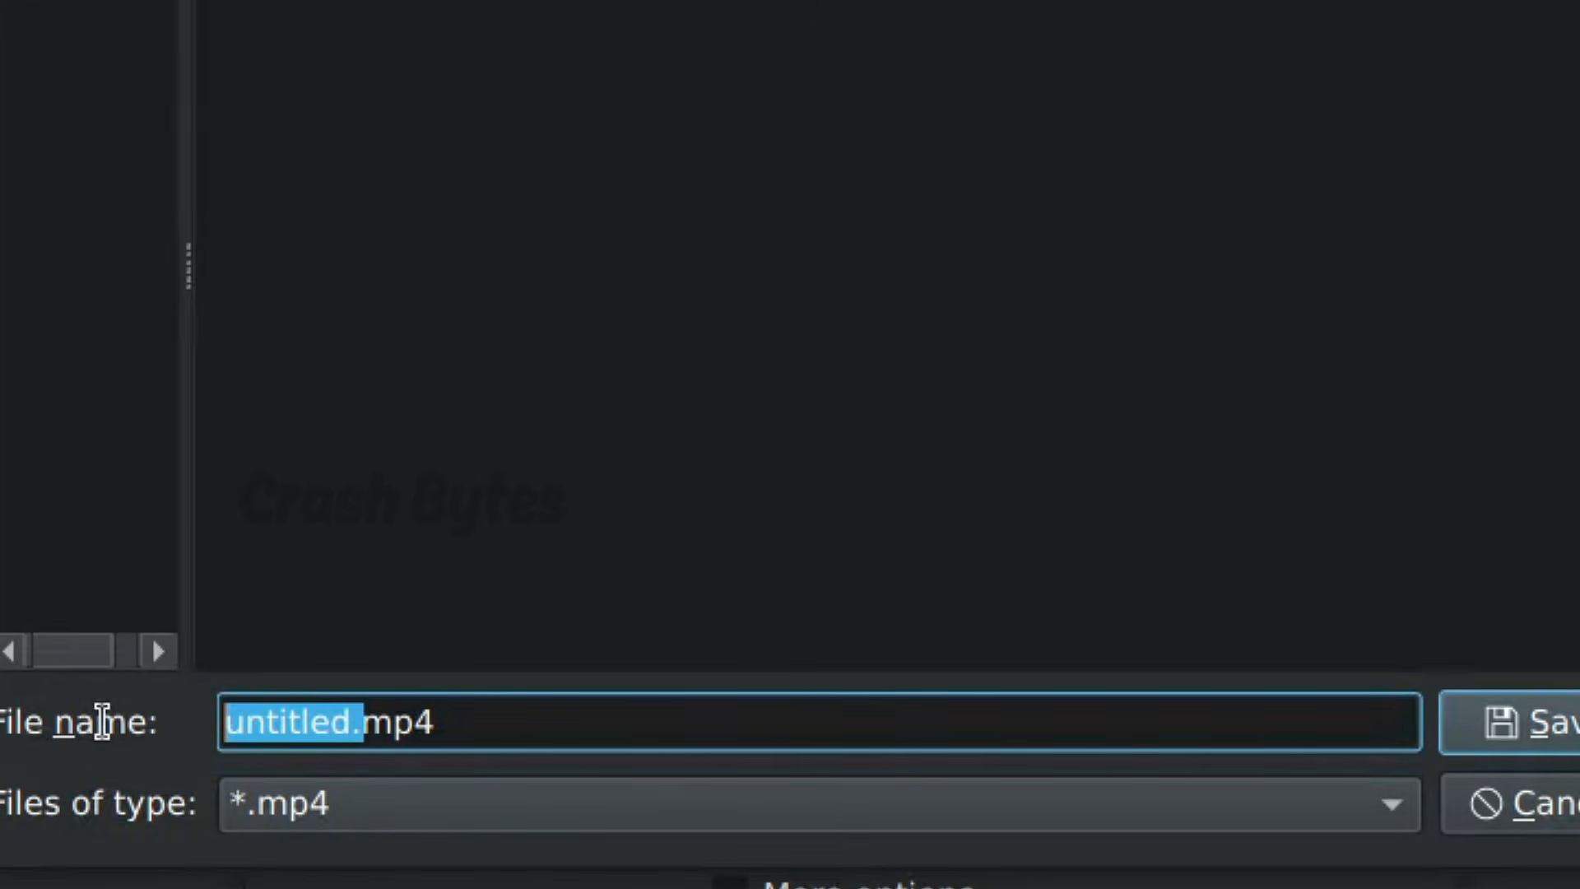
text(LUN)
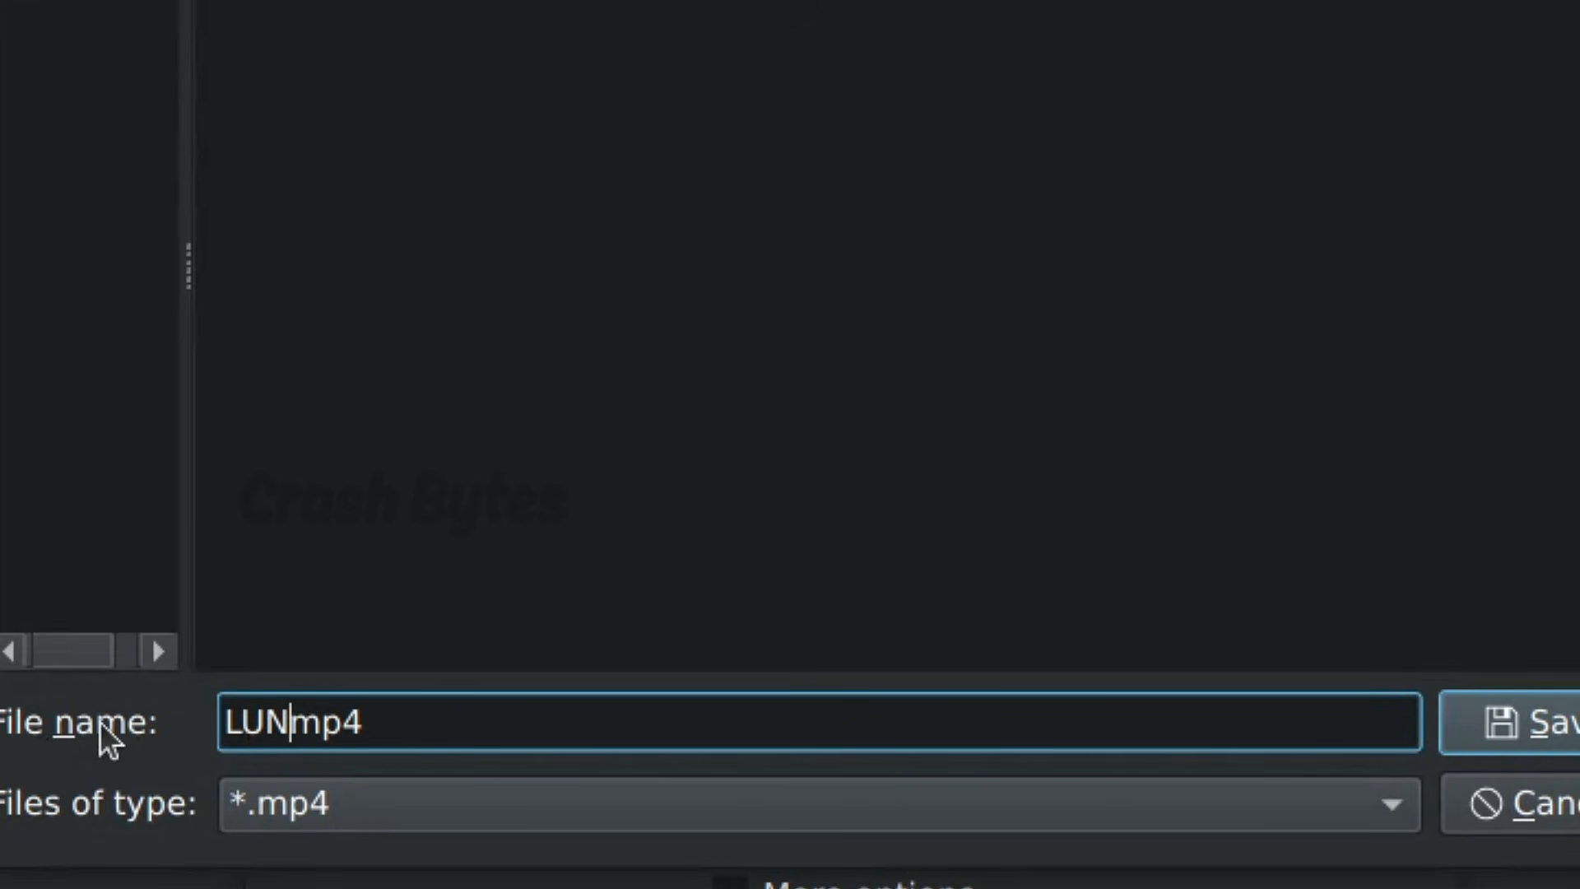
key(ctrl+a)
text(LUNA)
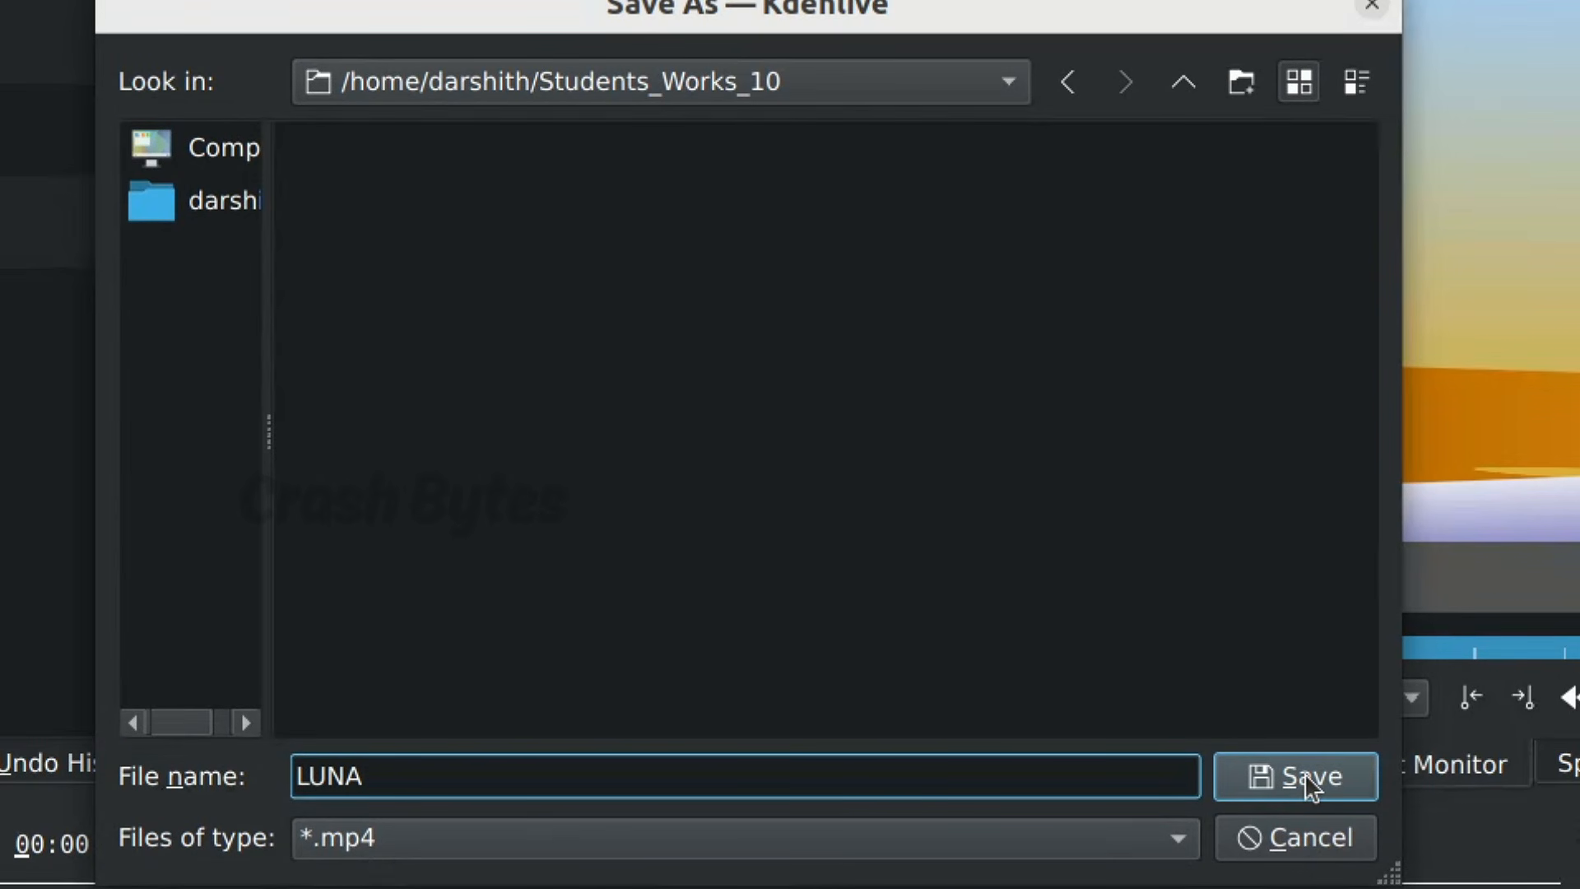
click(1308, 778)
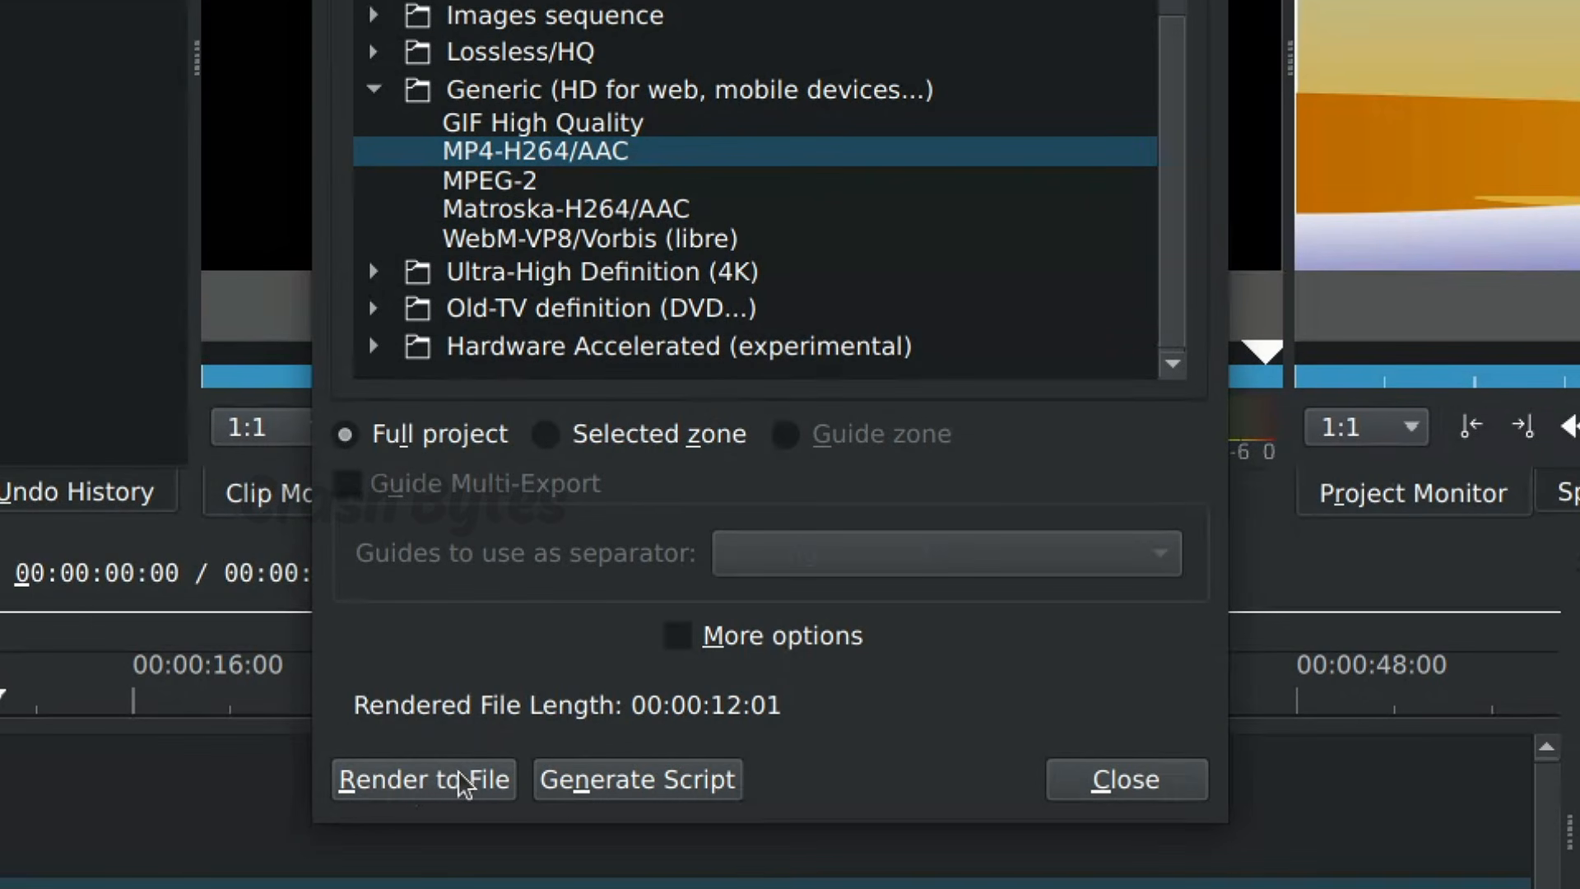
click(459, 779)
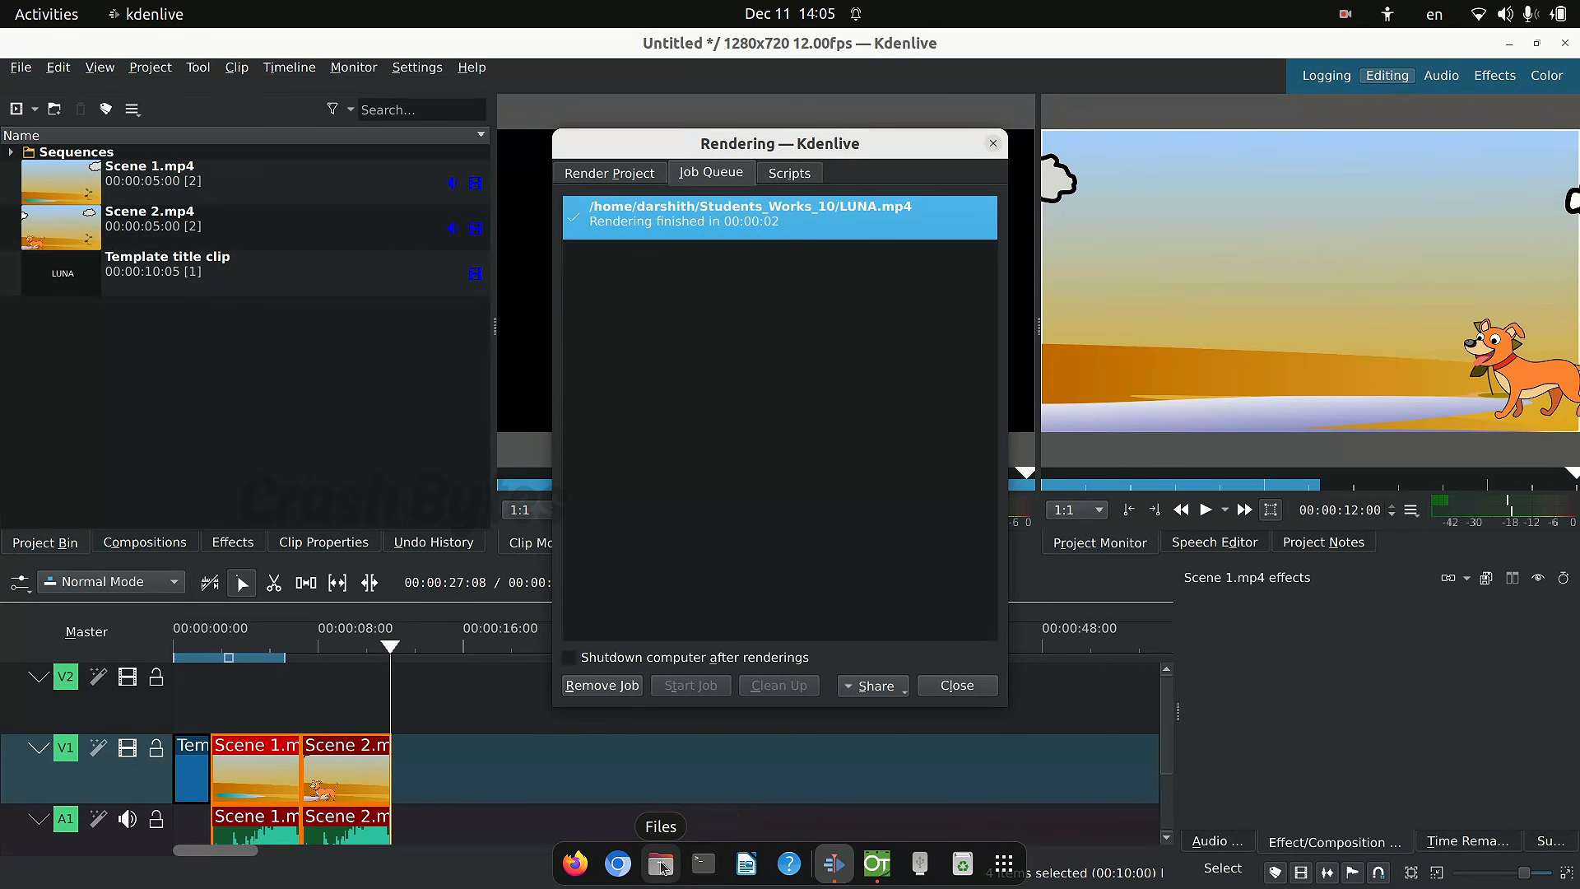
Switch to the Files app, open the Students_Works_10 folder and play LUNA.mp4 to check the rendered video.
click(660, 864)
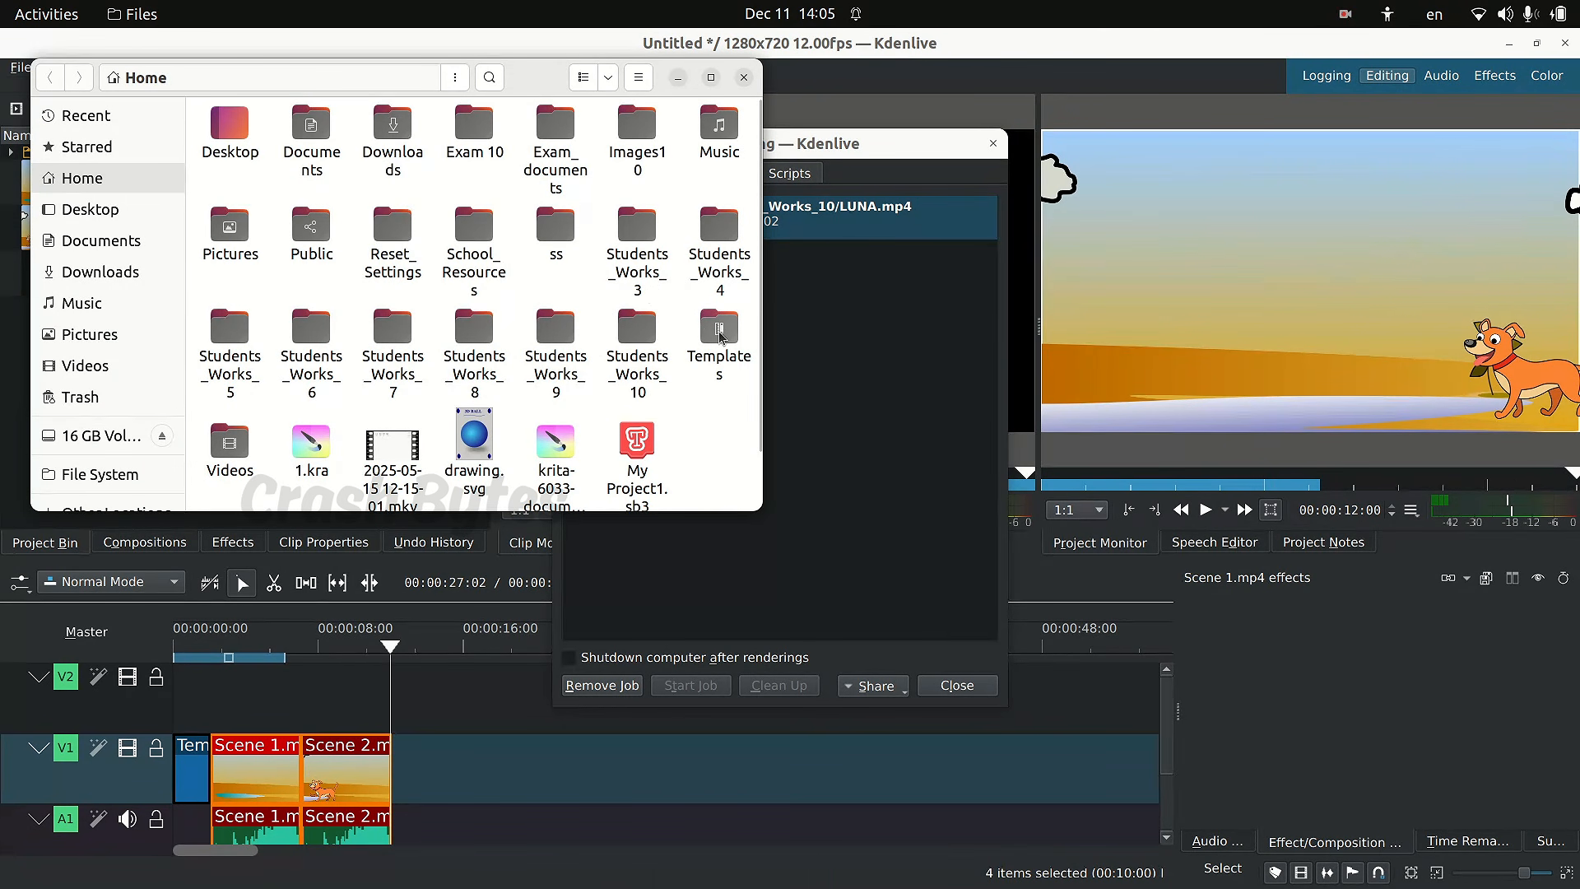
double_click(646, 350)
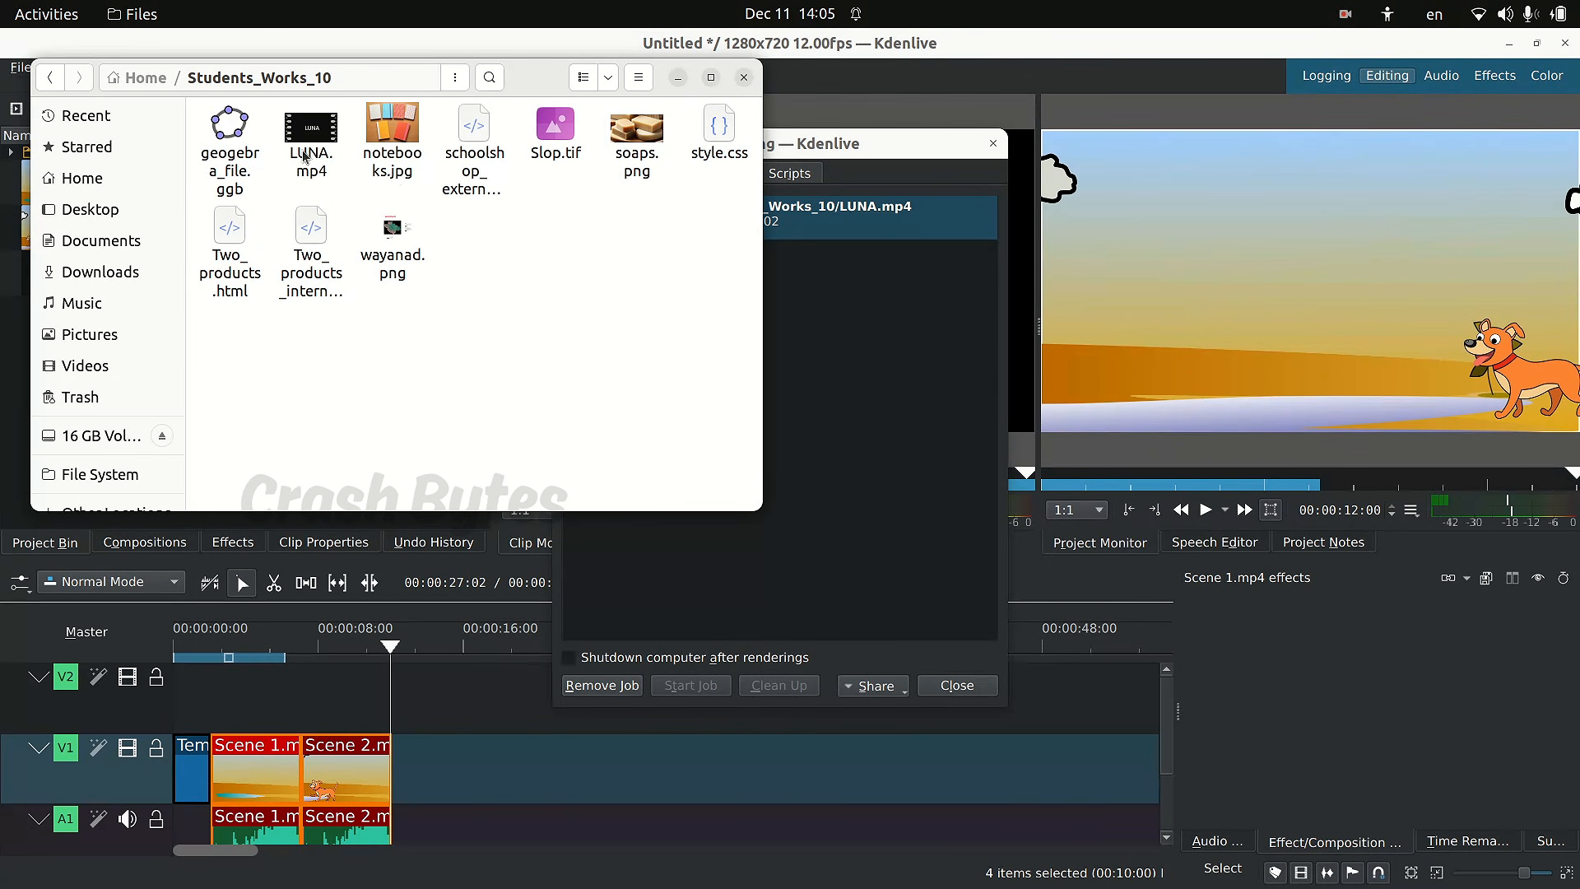
click(304, 155)
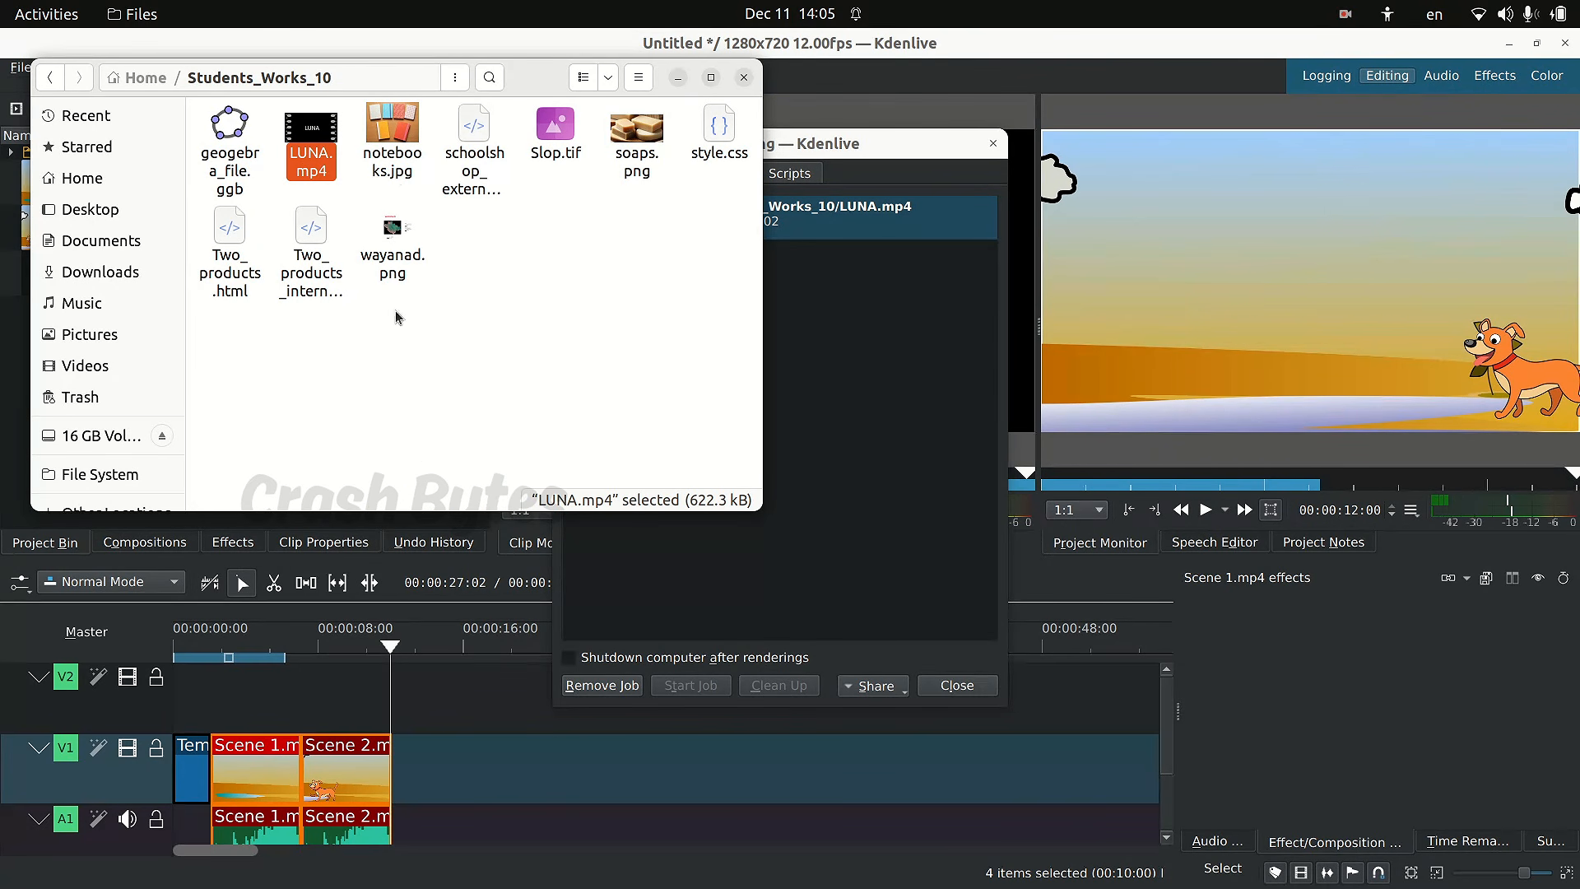
double_click(306, 129)
double_click(314, 240)
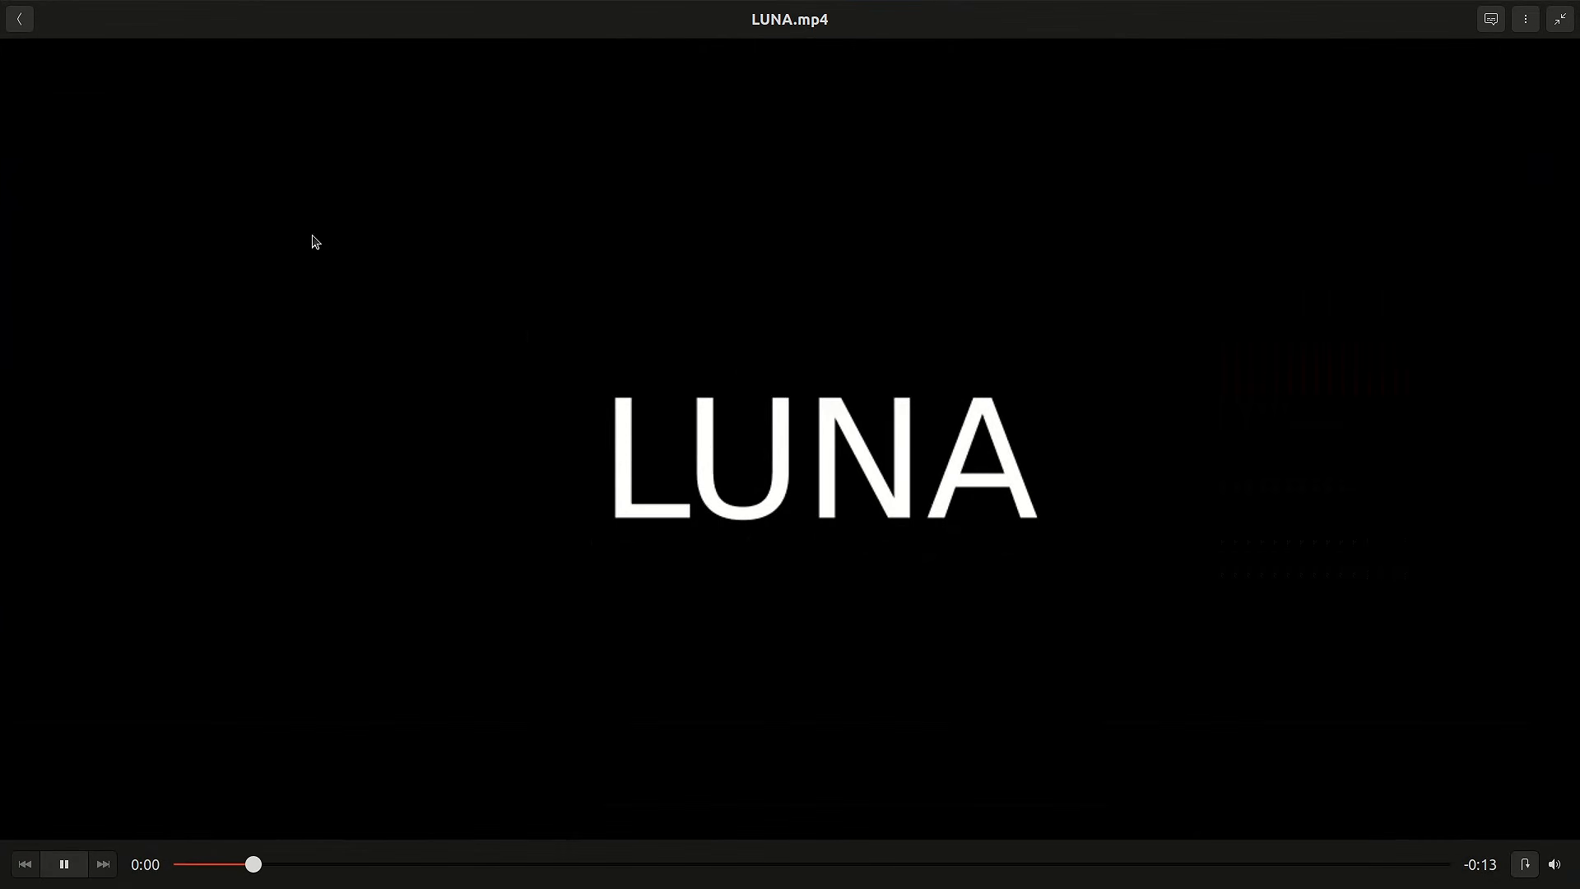